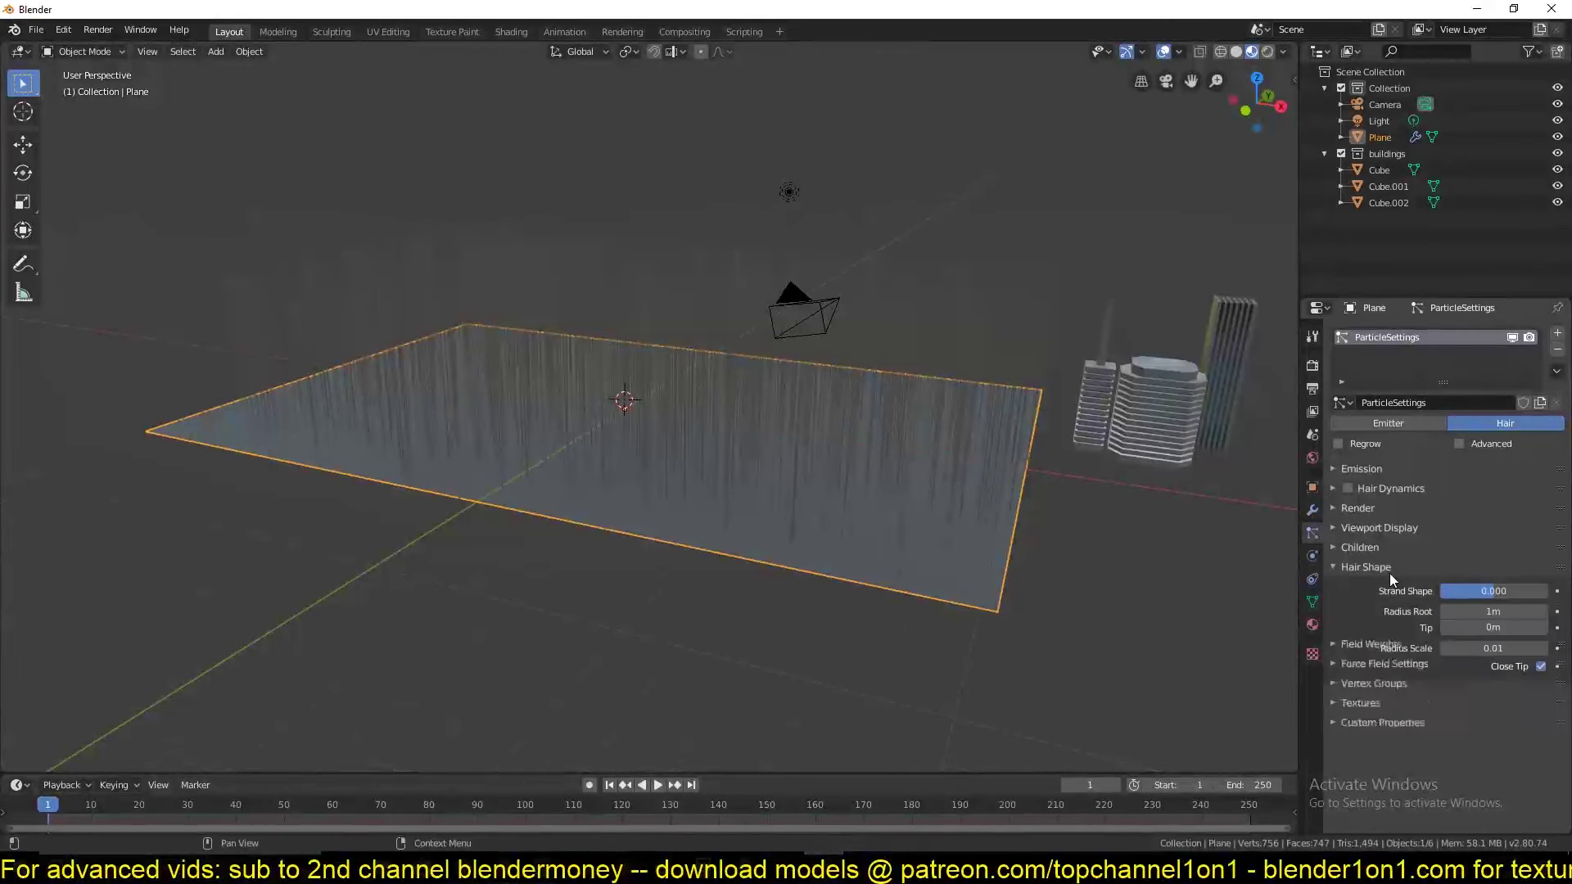
Open the Render settings of the plane's hair particle system.
left_click(1390, 566)
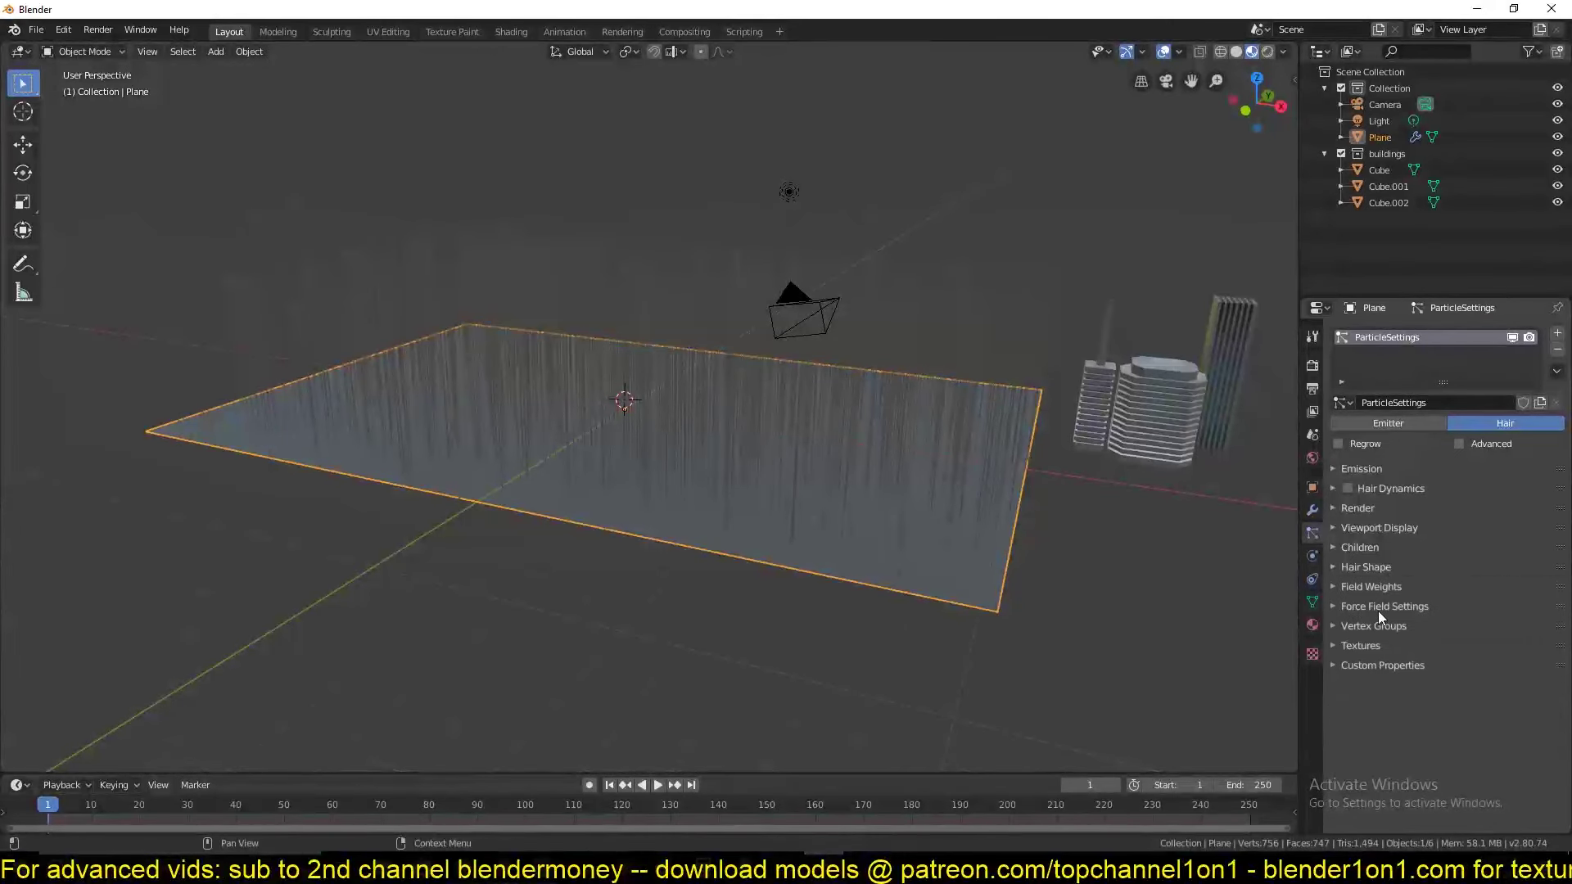
left_click(1377, 527)
left_click(1378, 528)
left_click(1377, 509)
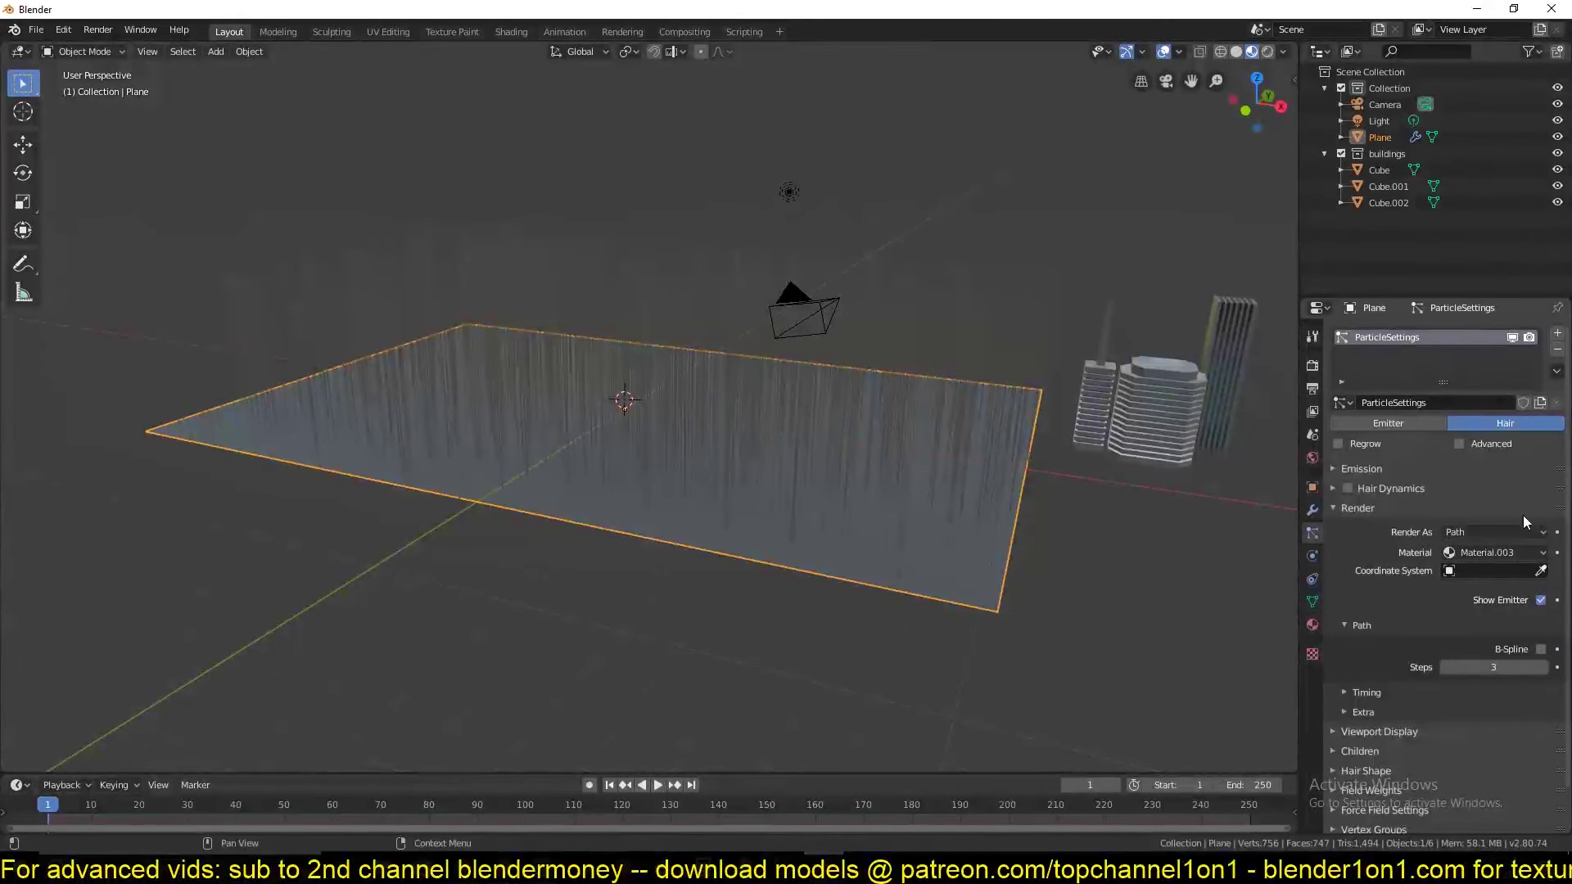
middle_click_drag(1087, 442, 1167, 483)
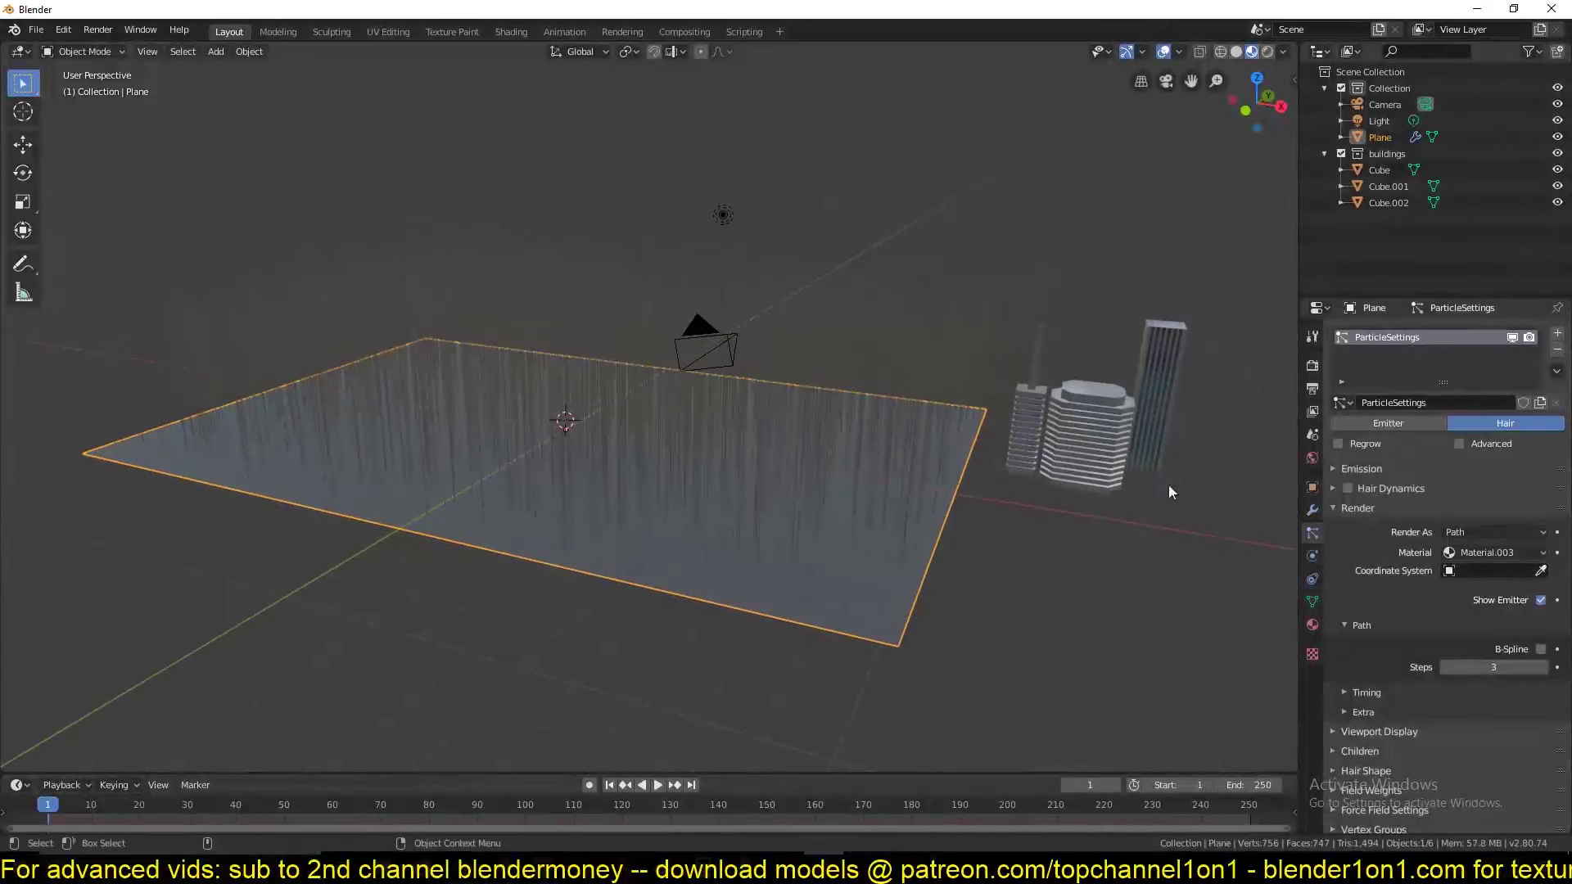
Render the plane's hair particles as an object, using the middle building, Cube.001, as the instance object.
left_click(1472, 530)
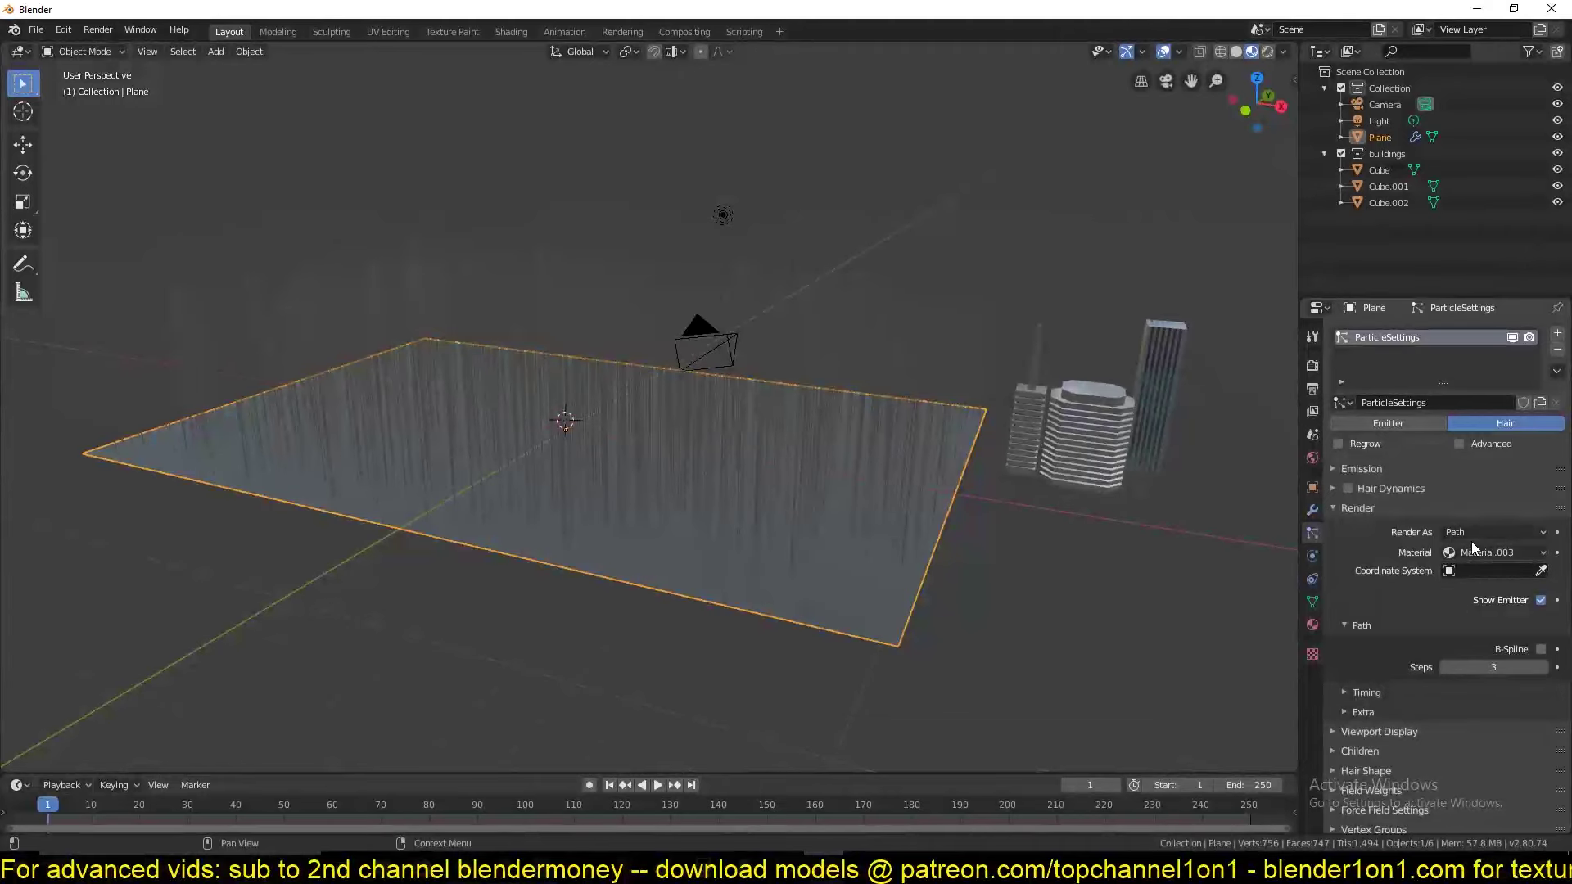
left_click(1471, 536)
left_click(1470, 529)
left_click(1470, 532)
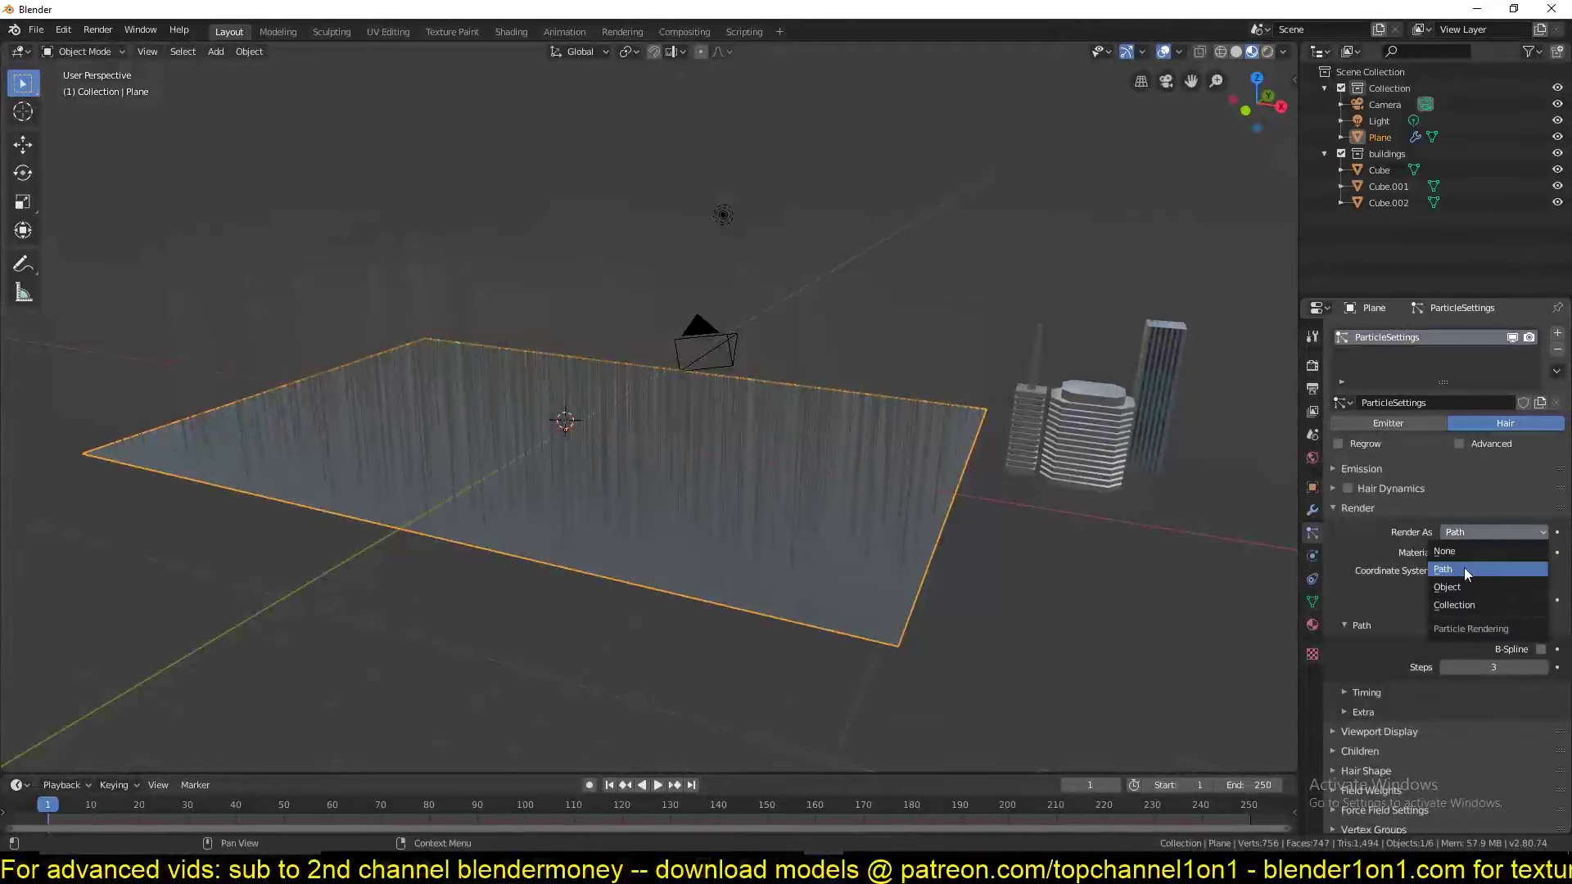
left_click(1462, 586)
left_click(1540, 652)
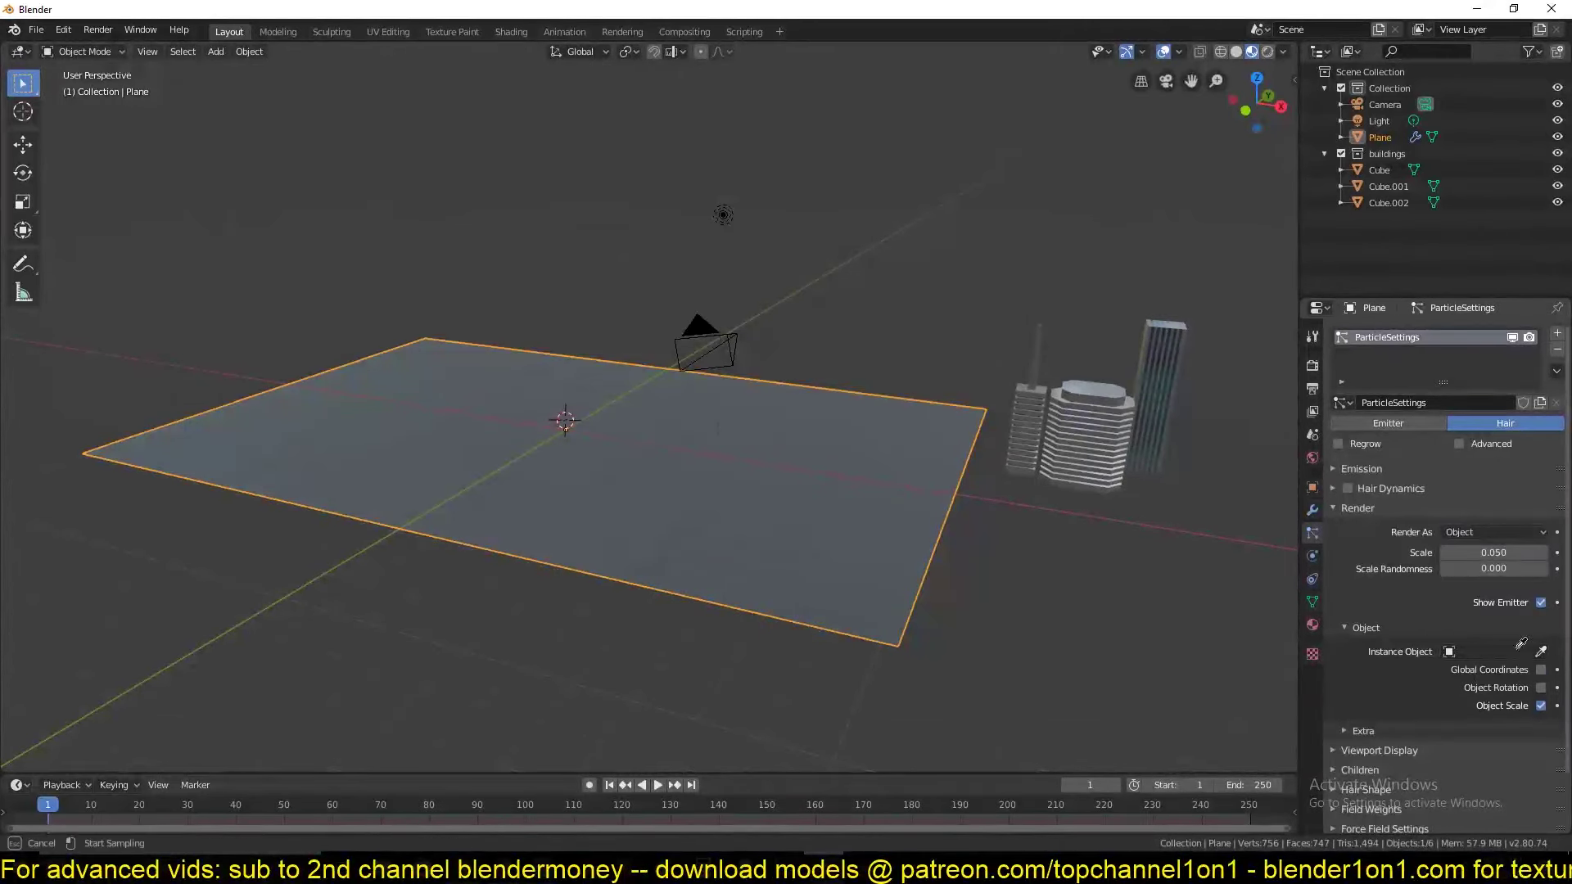
left_click(1094, 443)
middle_click_drag(843, 528, 809, 491)
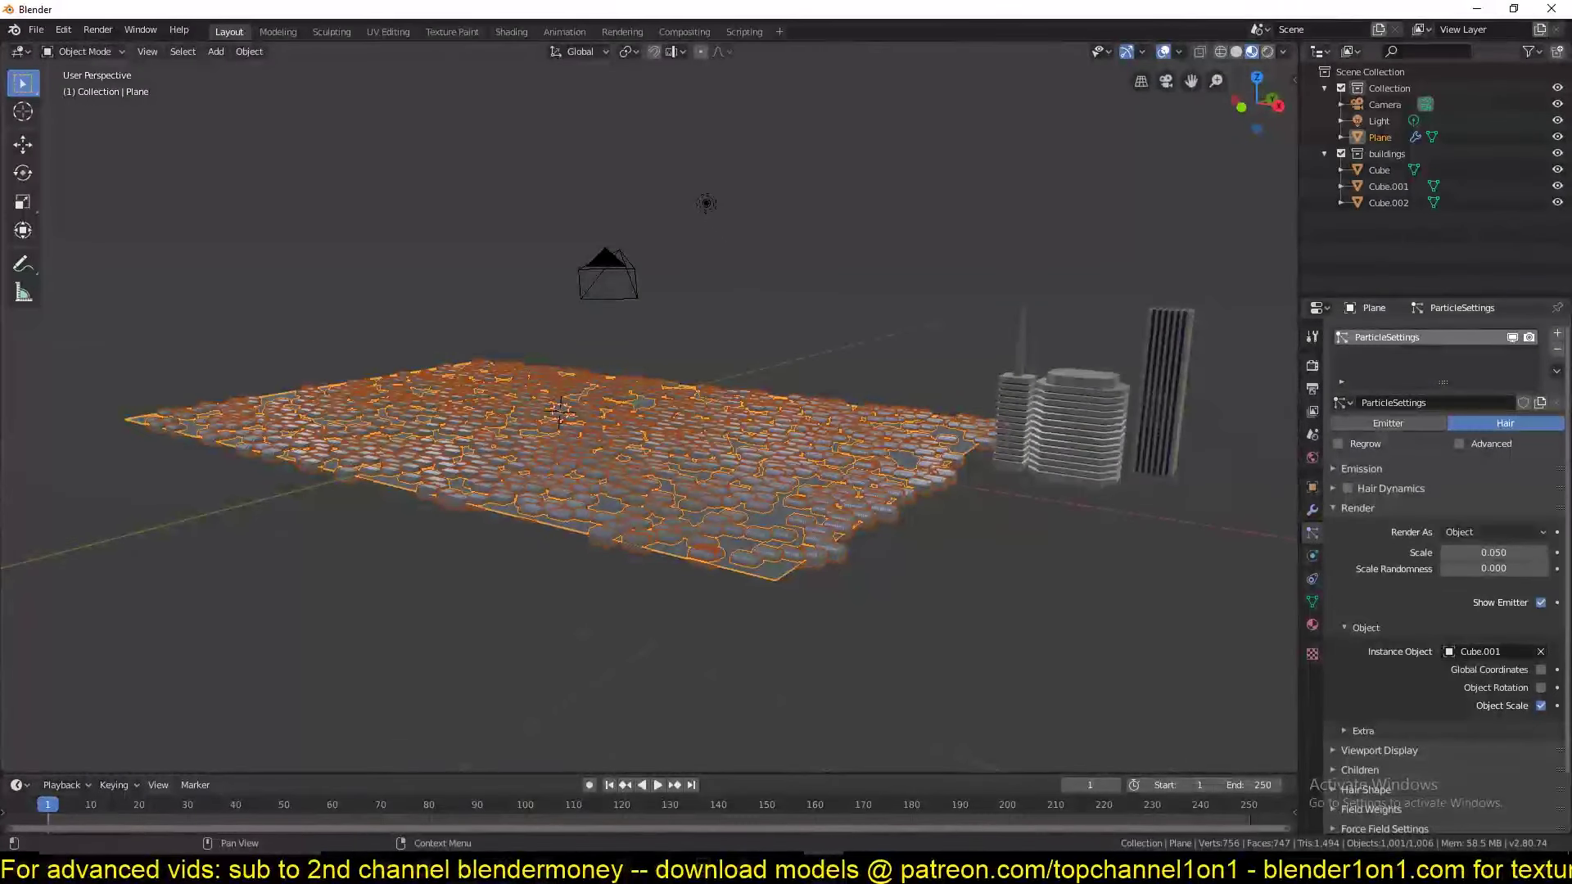
Render the hair particles as a collection, with buildings as the instance collection.
left_click(1491, 532)
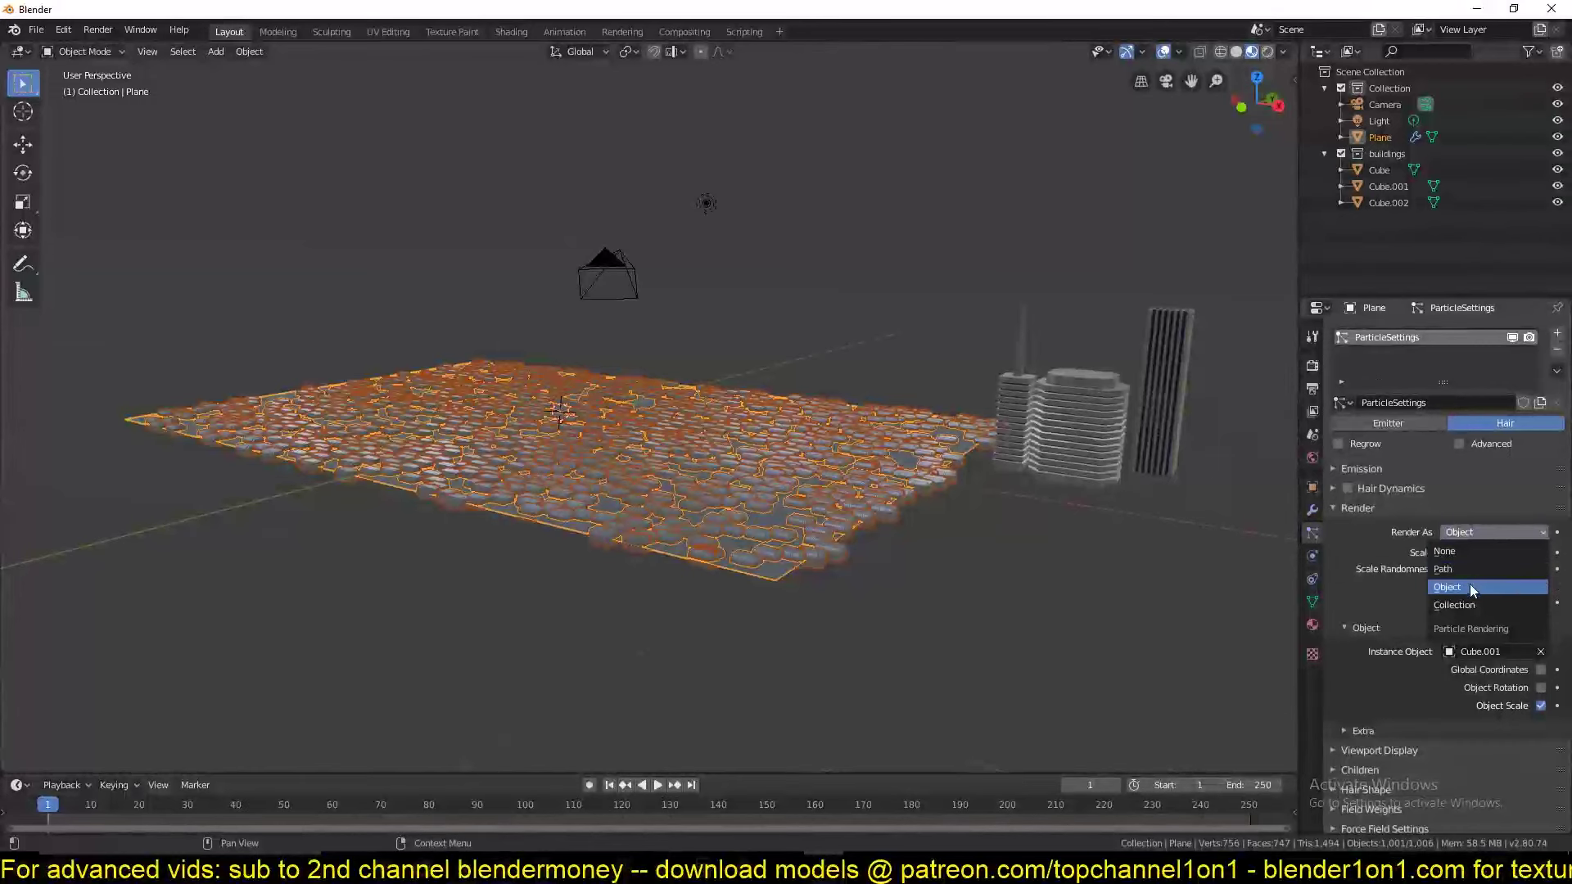
left_click(1463, 605)
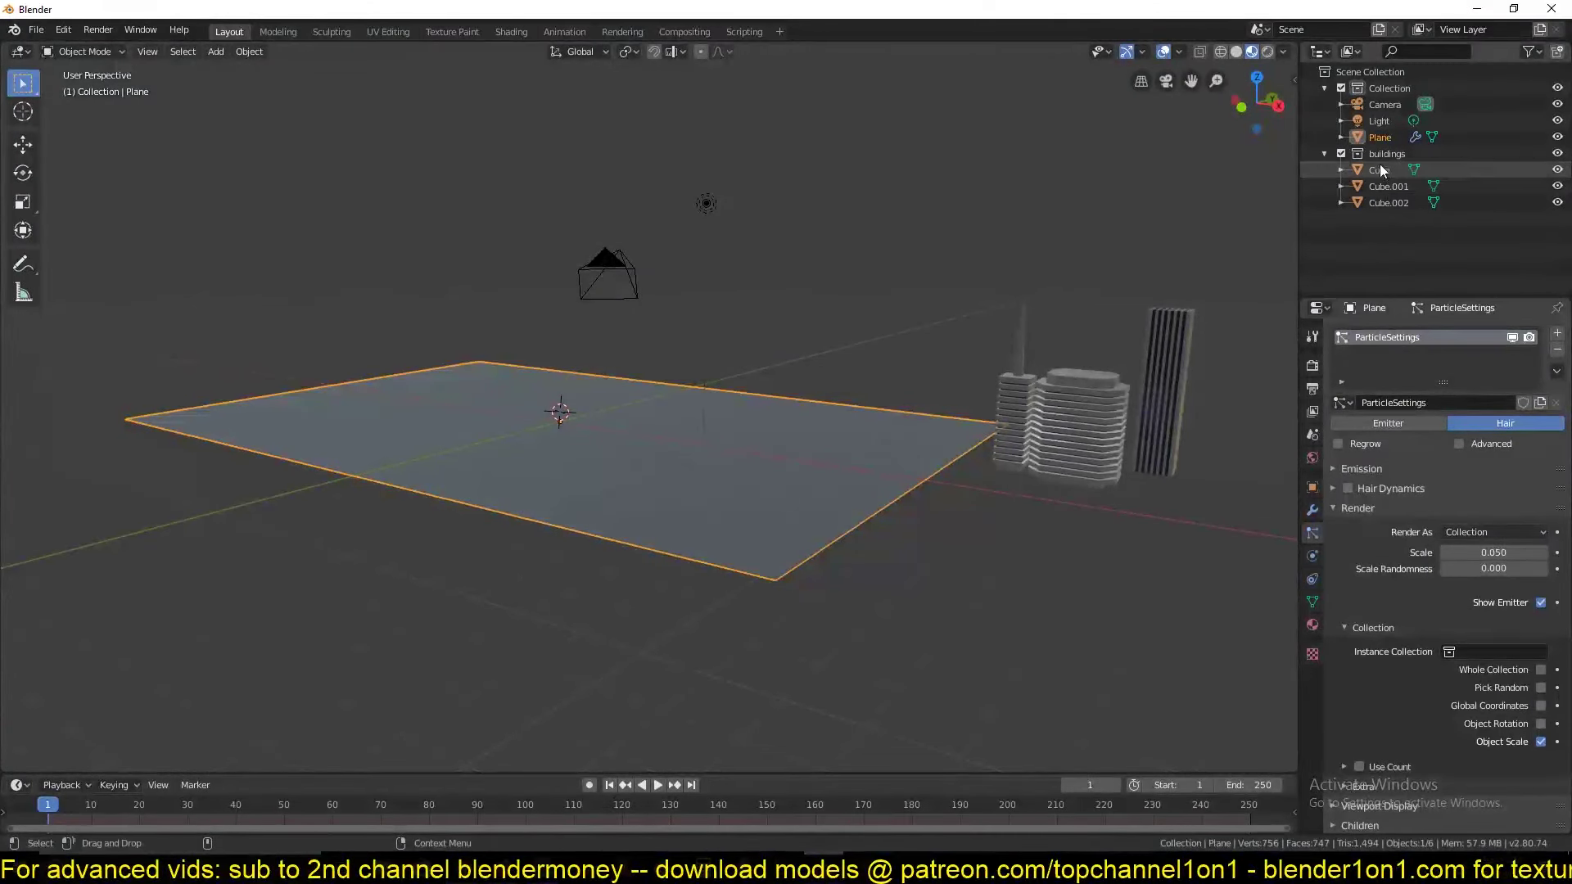
left_click(1450, 652)
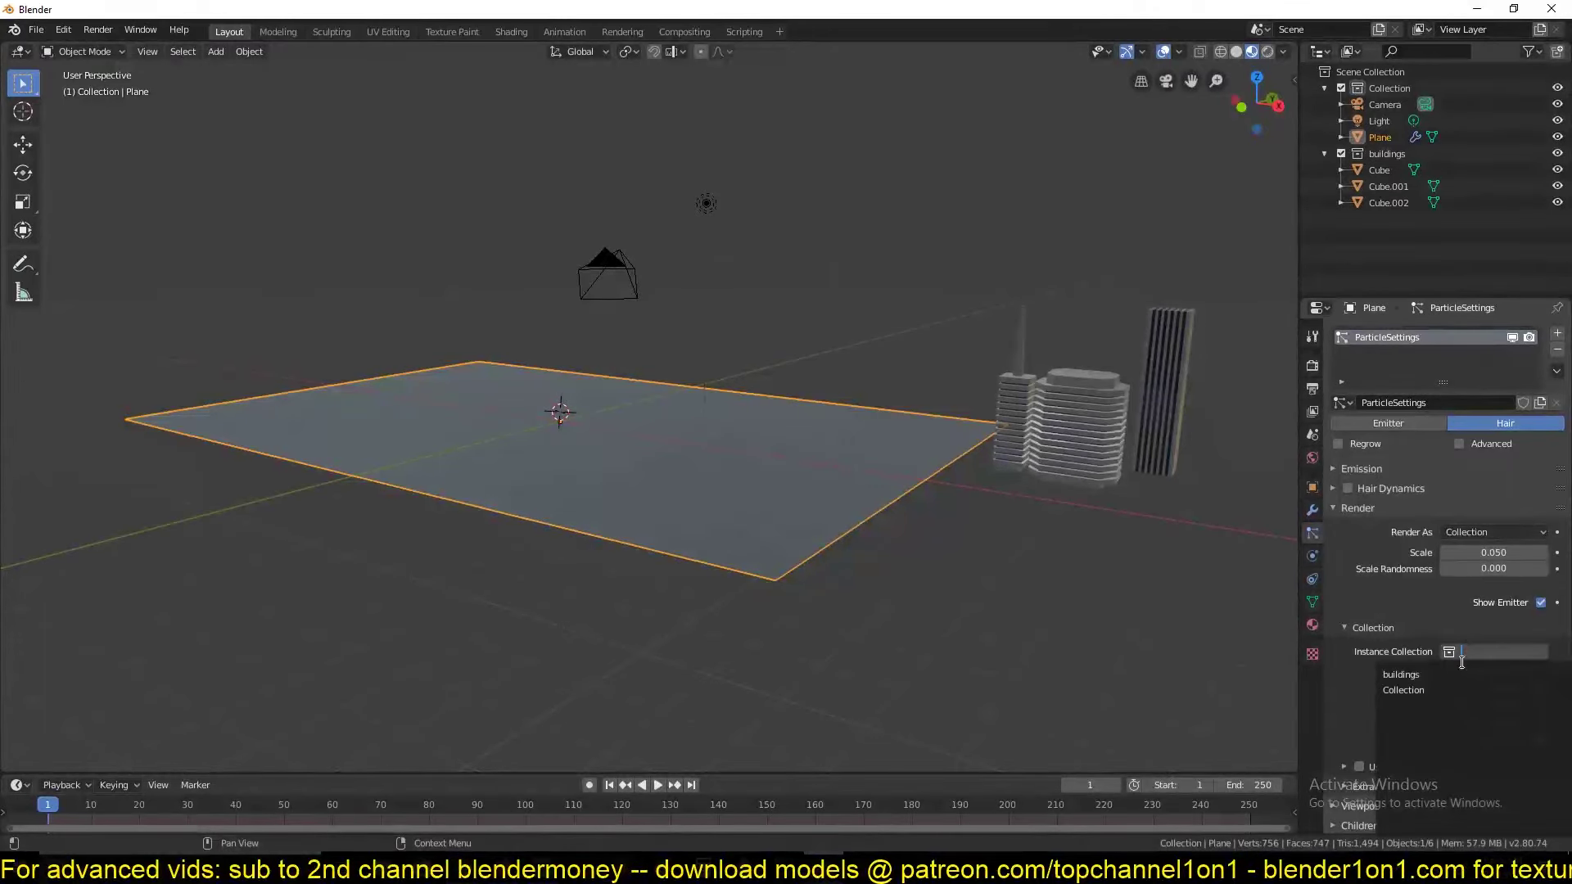
left_click(1455, 681)
middle_click_drag(895, 480, 851, 489)
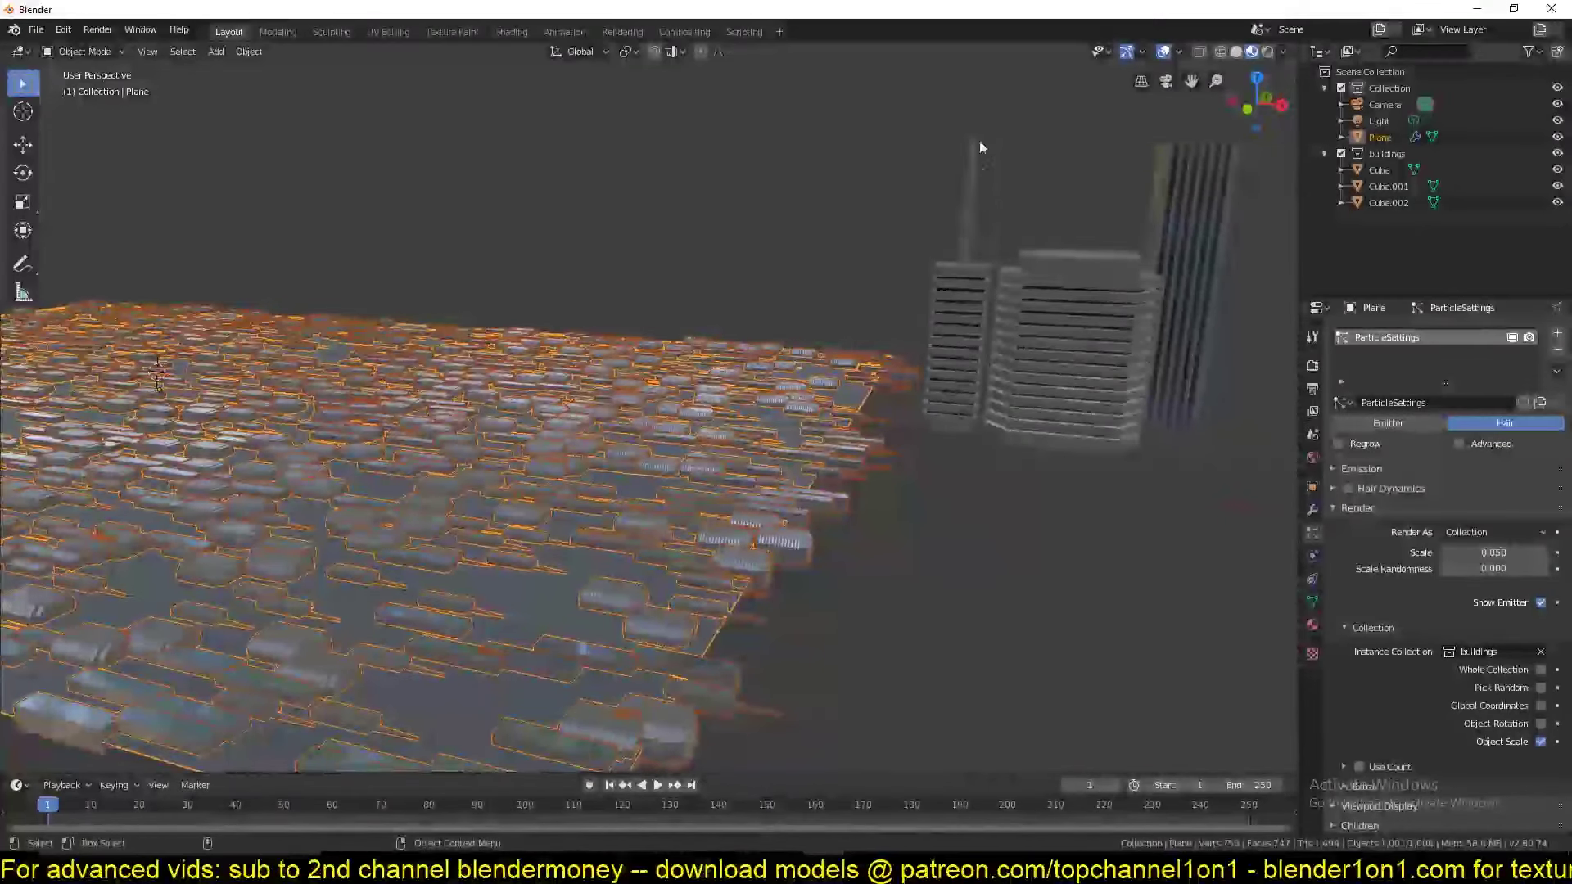
Apply the rotation of the three source buildings beside the plane.
left_click_drag(954, 108, 1150, 349)
key("ctrl+a")
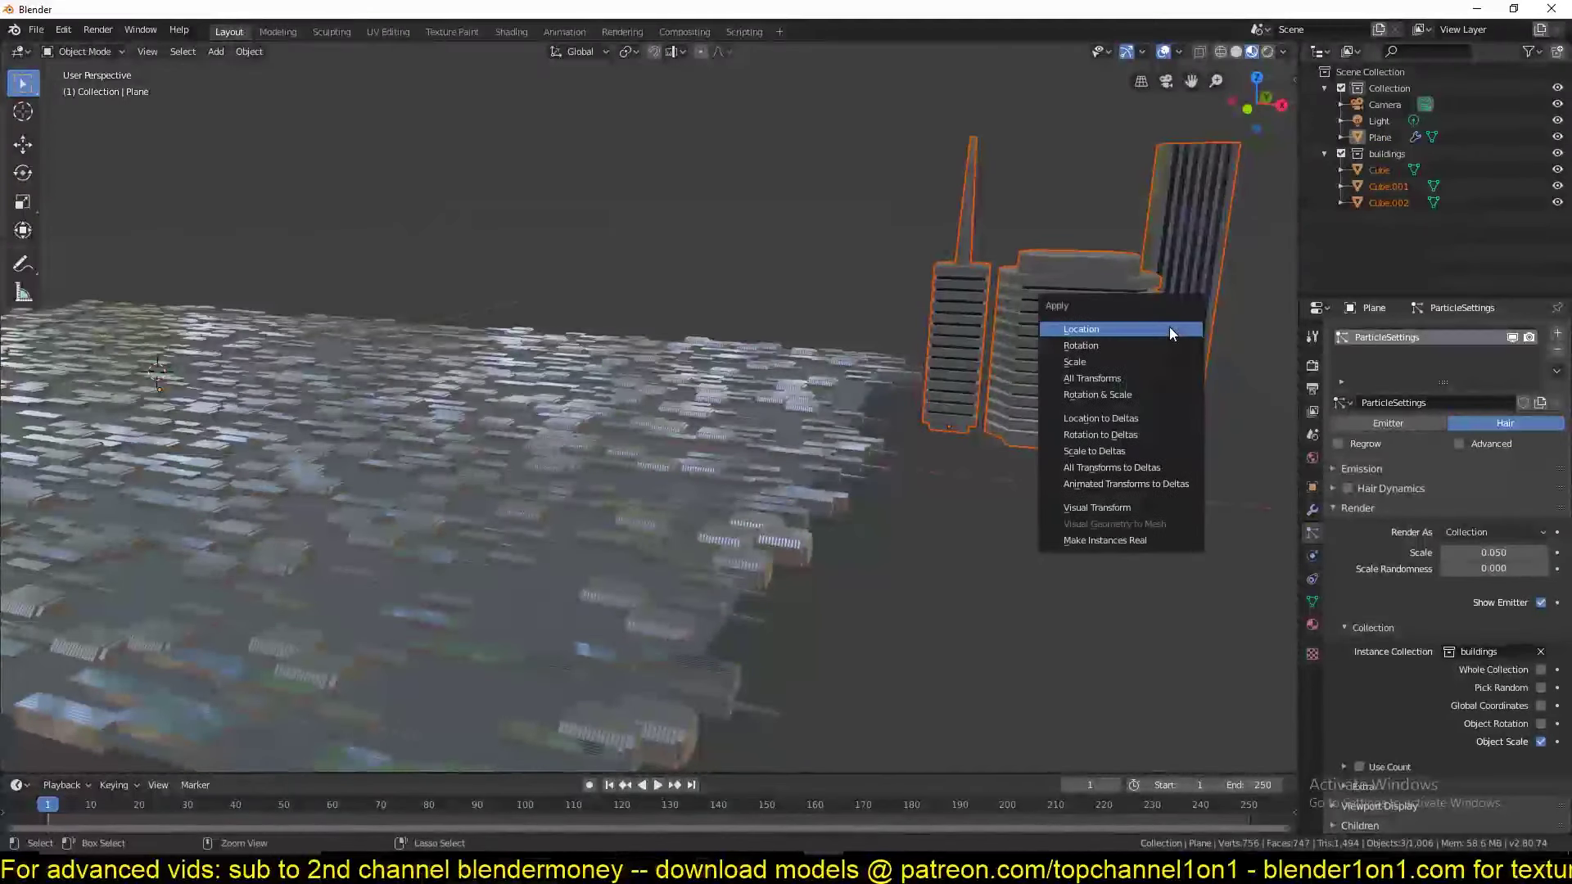
left_click(1143, 348)
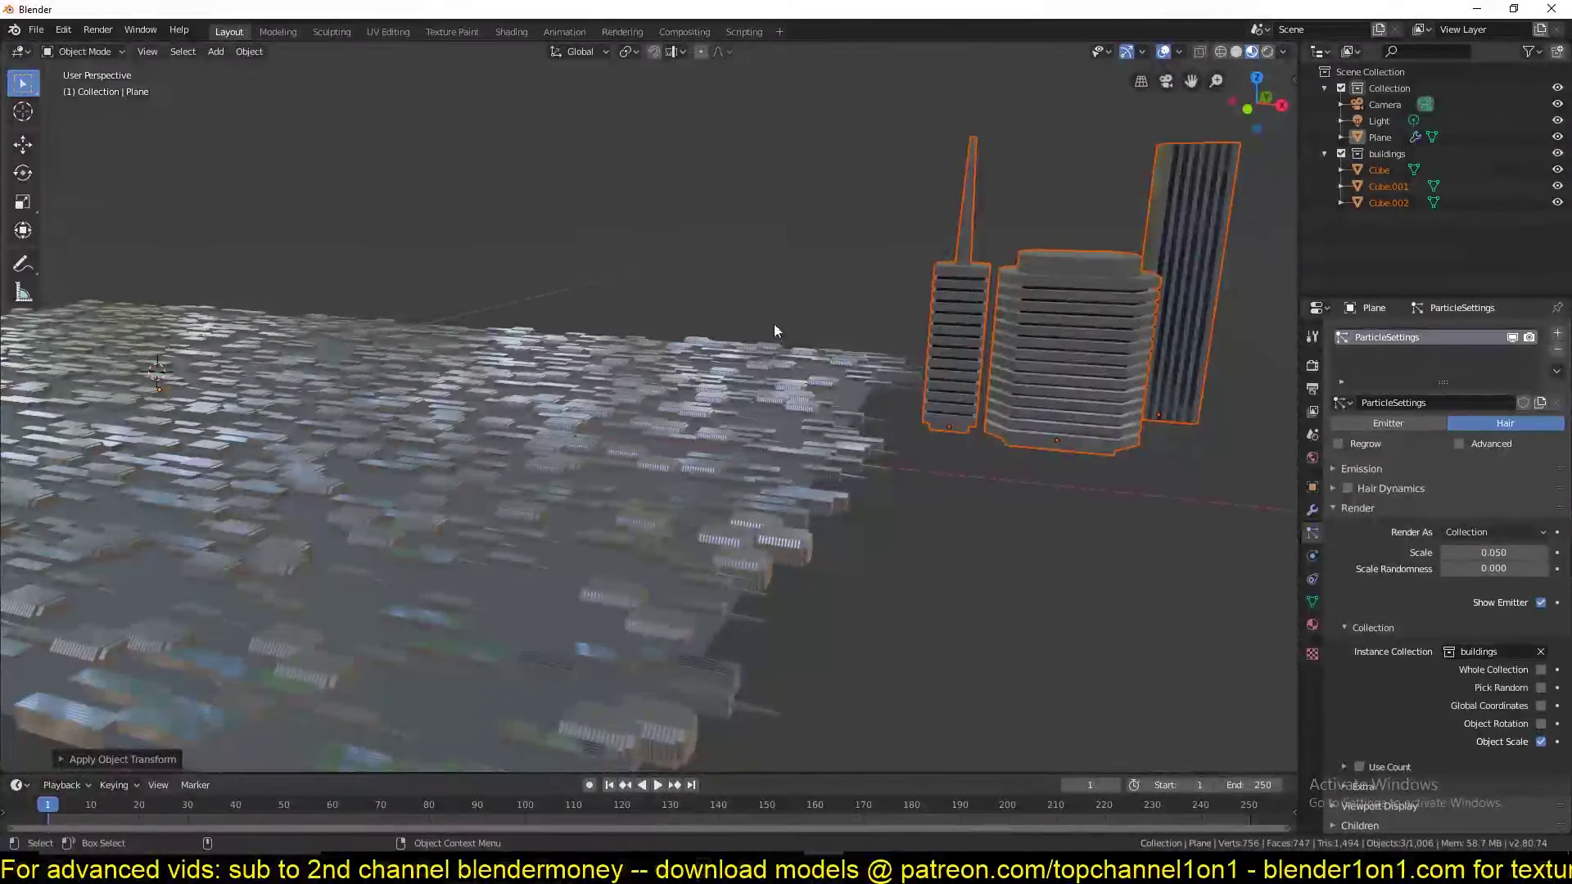
Enable Advanced options for the plane's hair particles and expand the Velocity and Rotation settings.
middle_click_drag(774, 322, 739, 563)
left_click(741, 536)
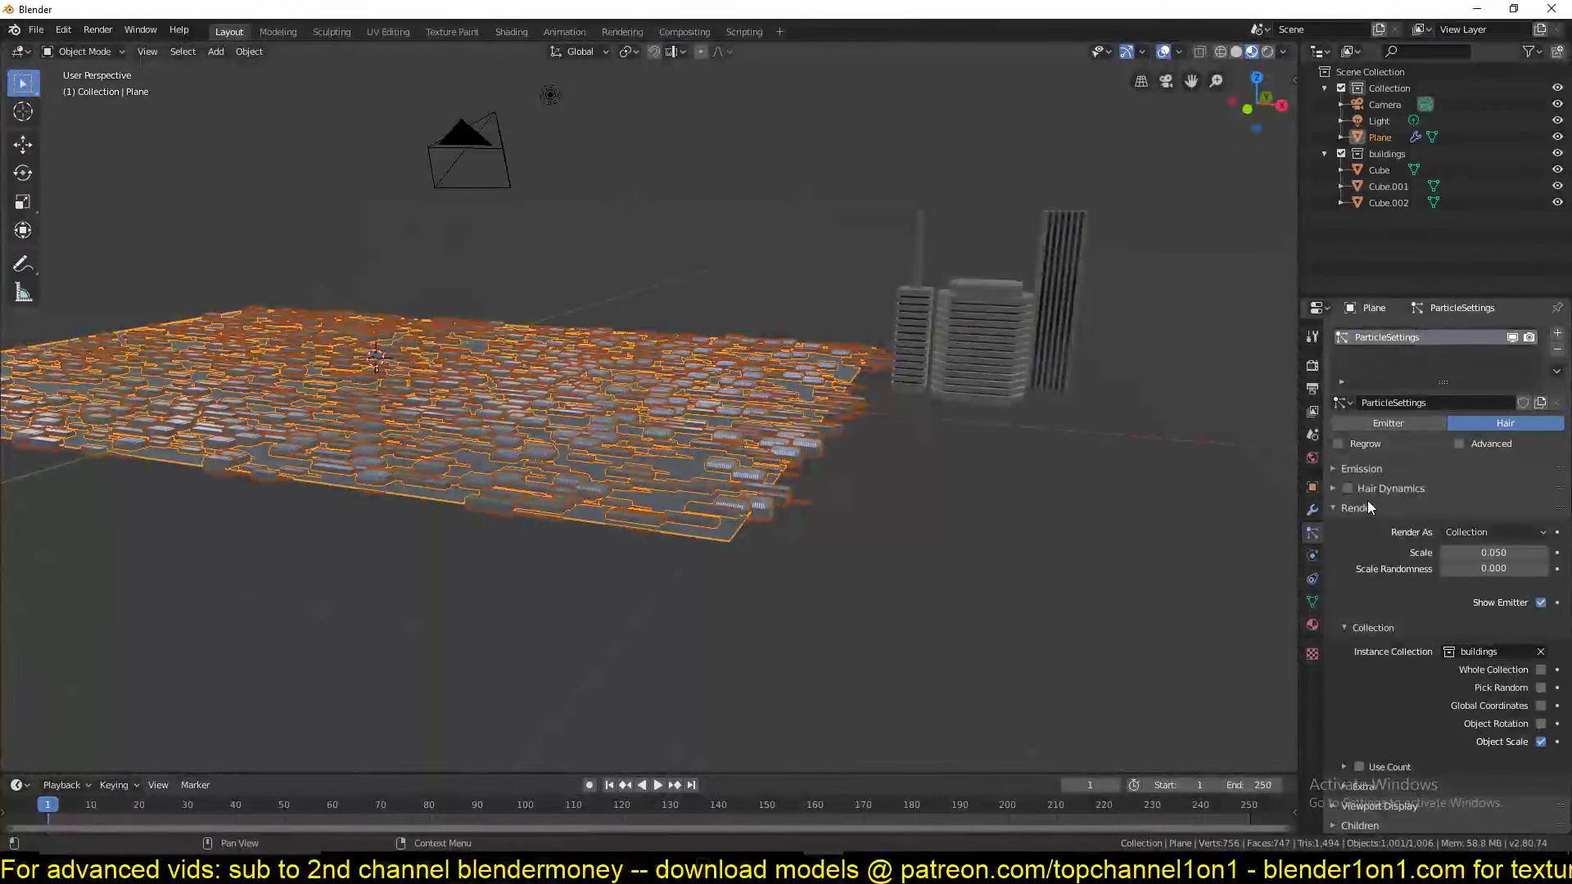
left_click(1337, 512)
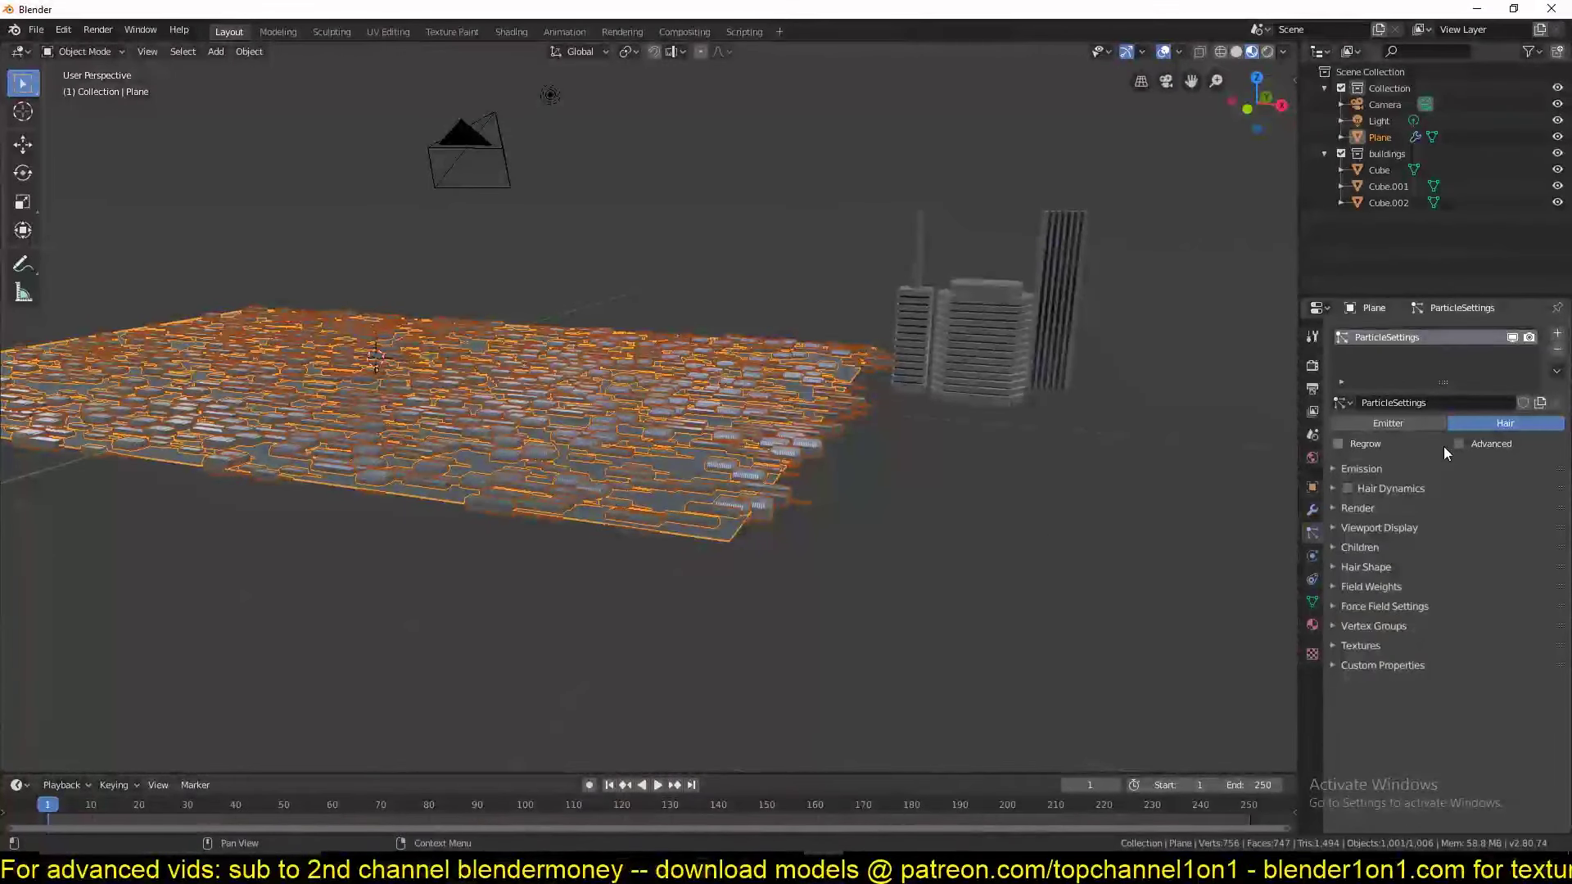
left_click(1467, 445)
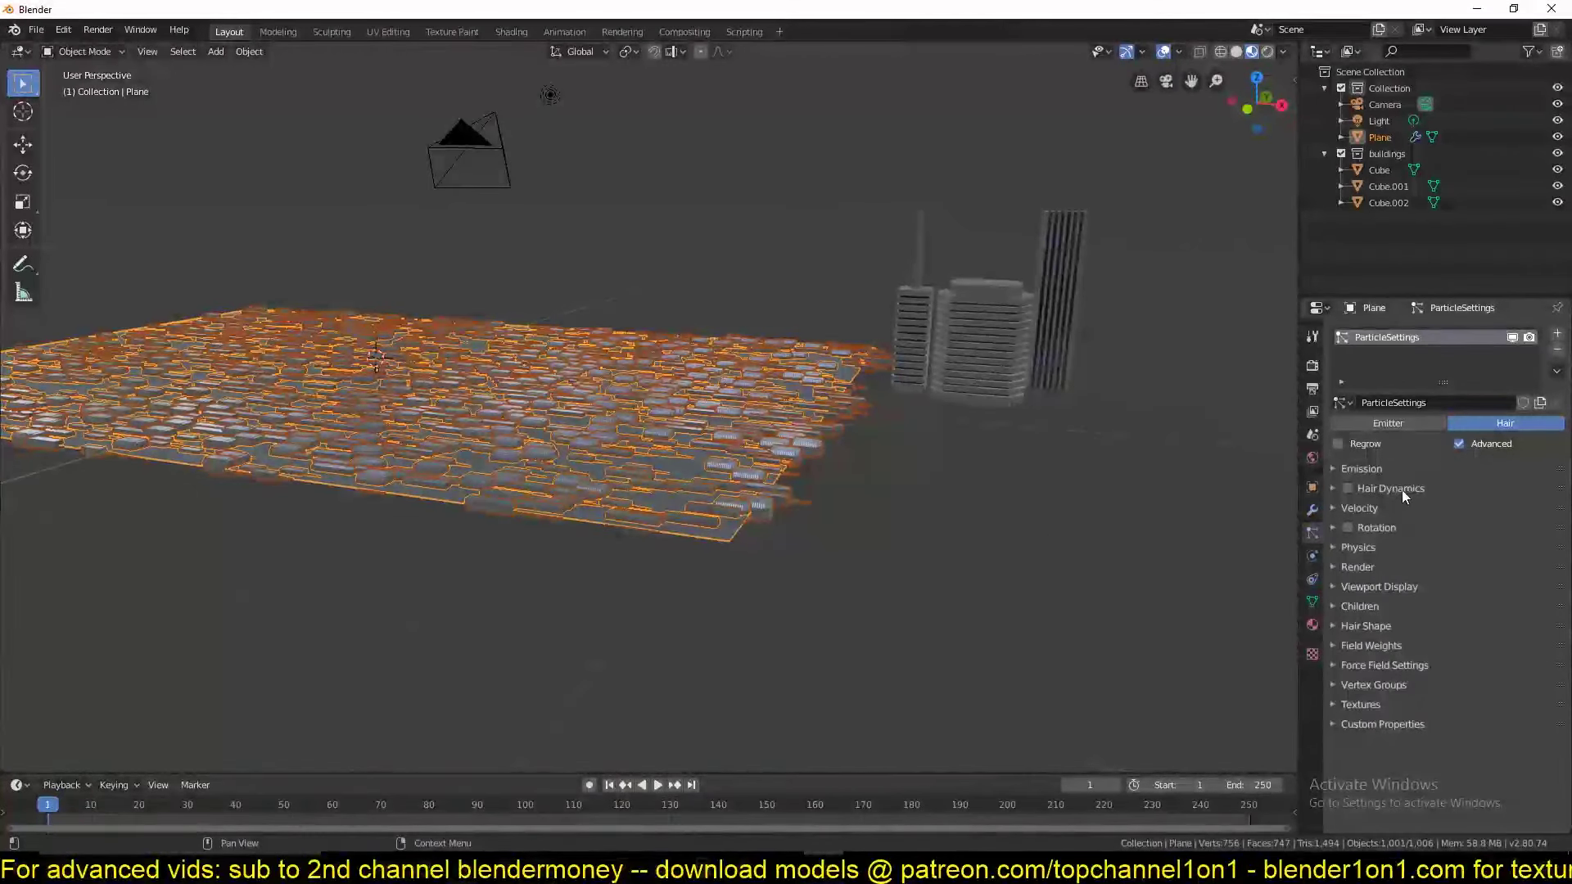
left_click(1389, 508)
left_click(1403, 691)
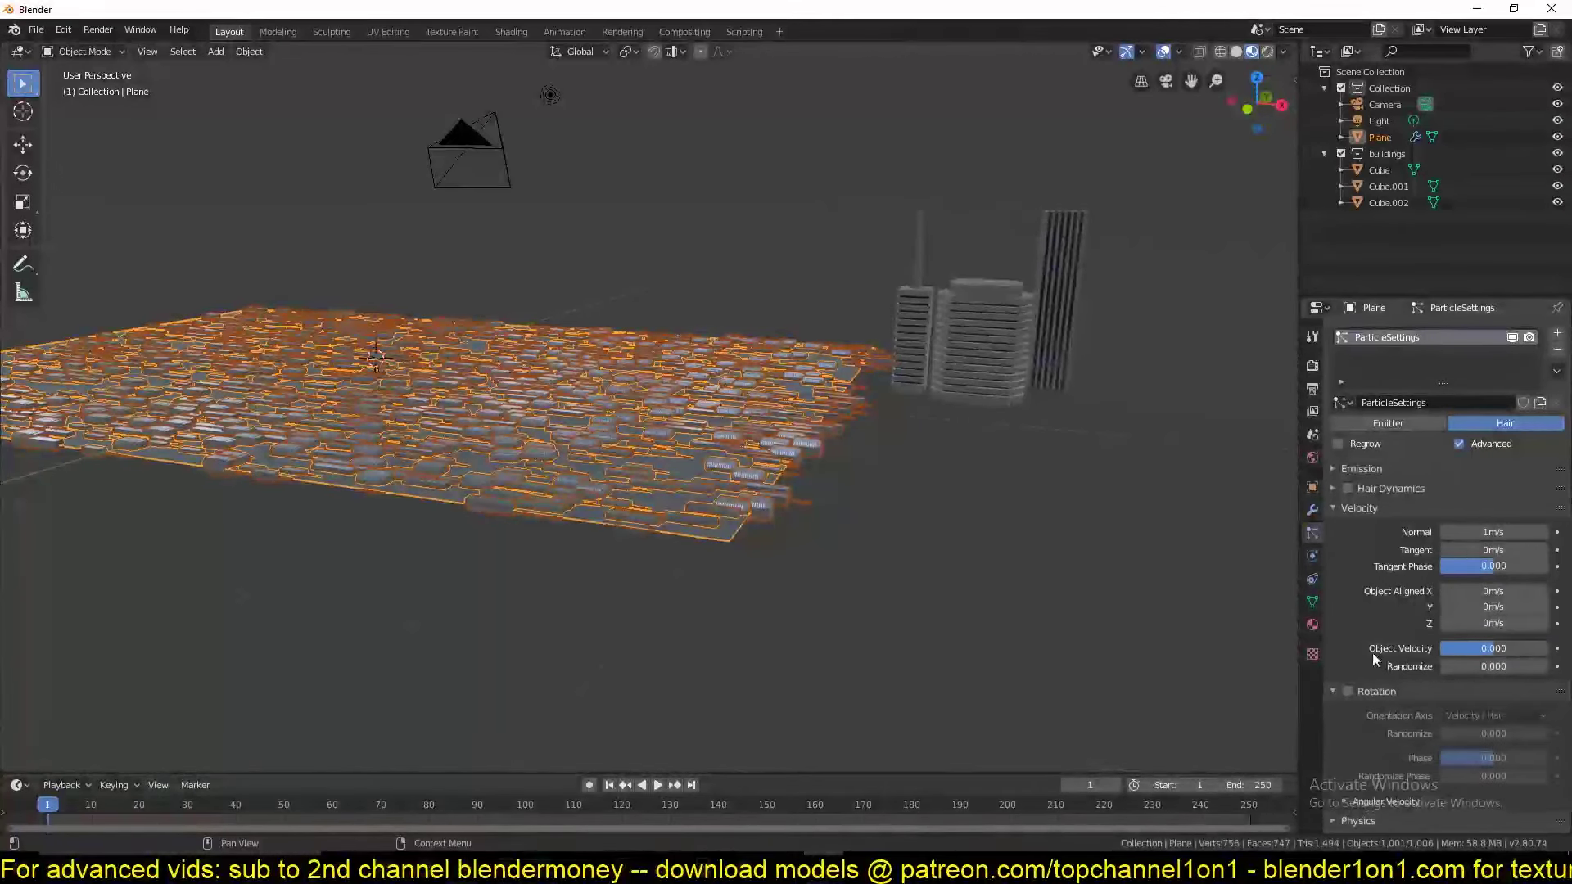
scroll(1448, 628, "down", 2)
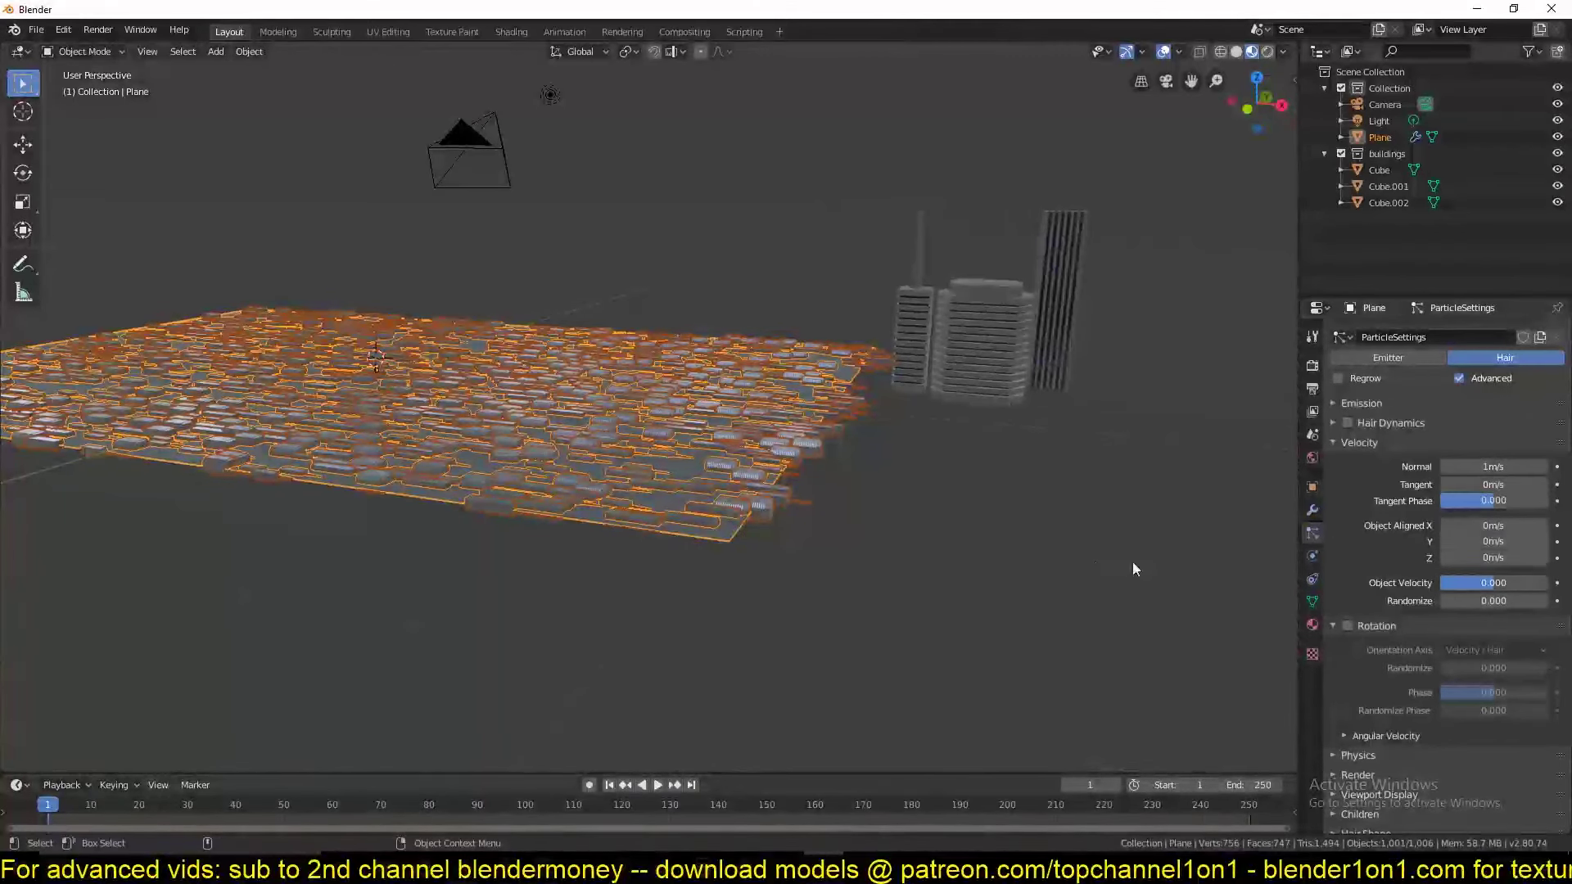
middle_click_drag(948, 399, 853, 392)
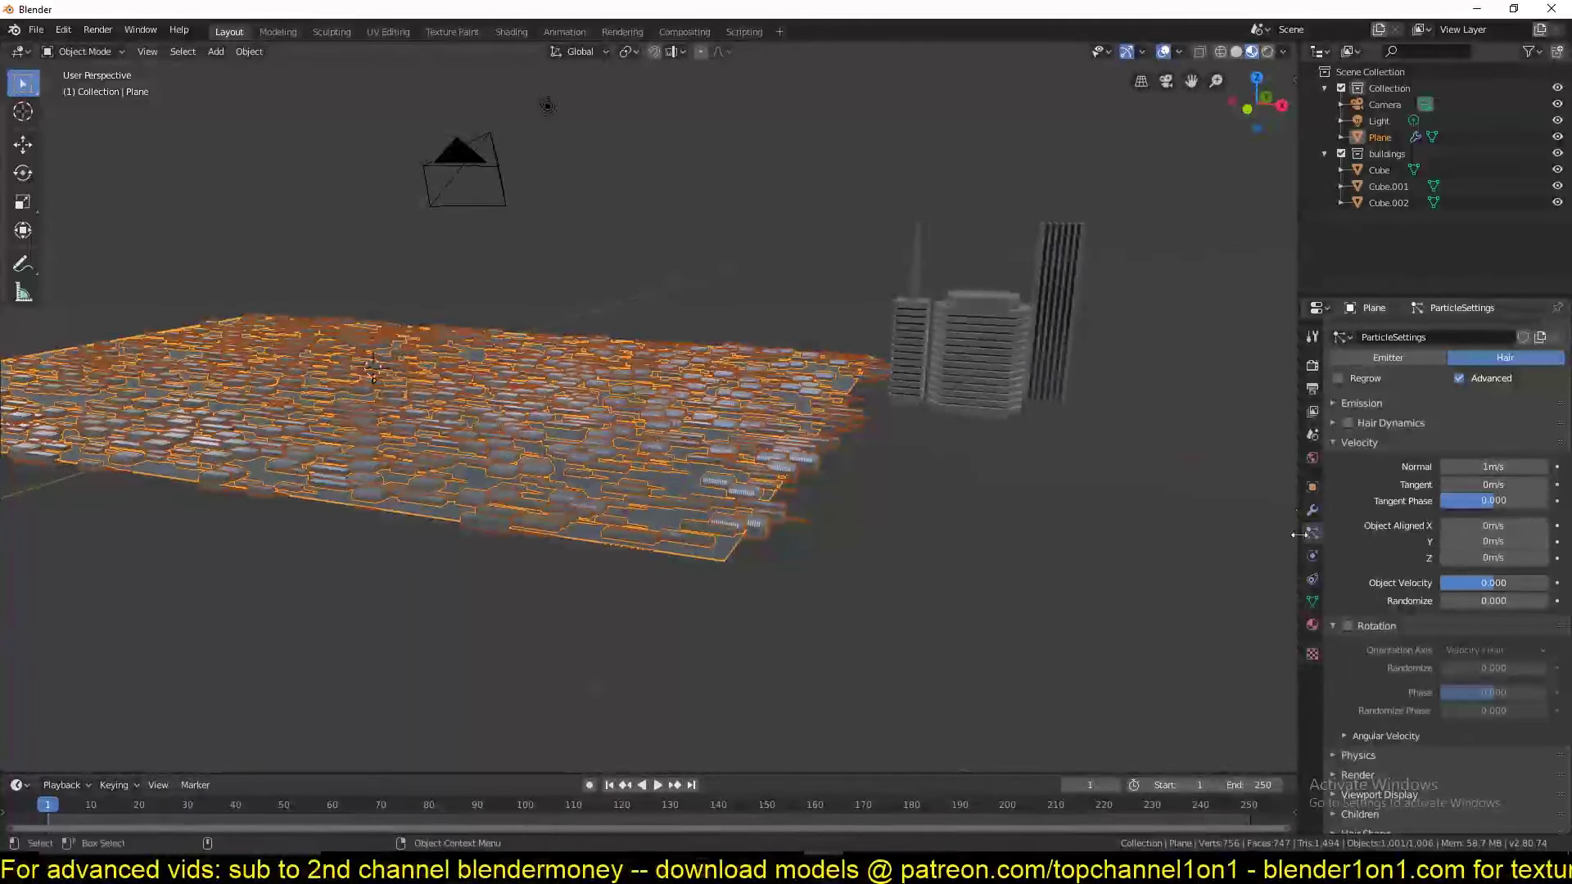
Enable Object Rotation for the particles' instance collection in the Render settings.
scroll(1360, 546, "down", 1)
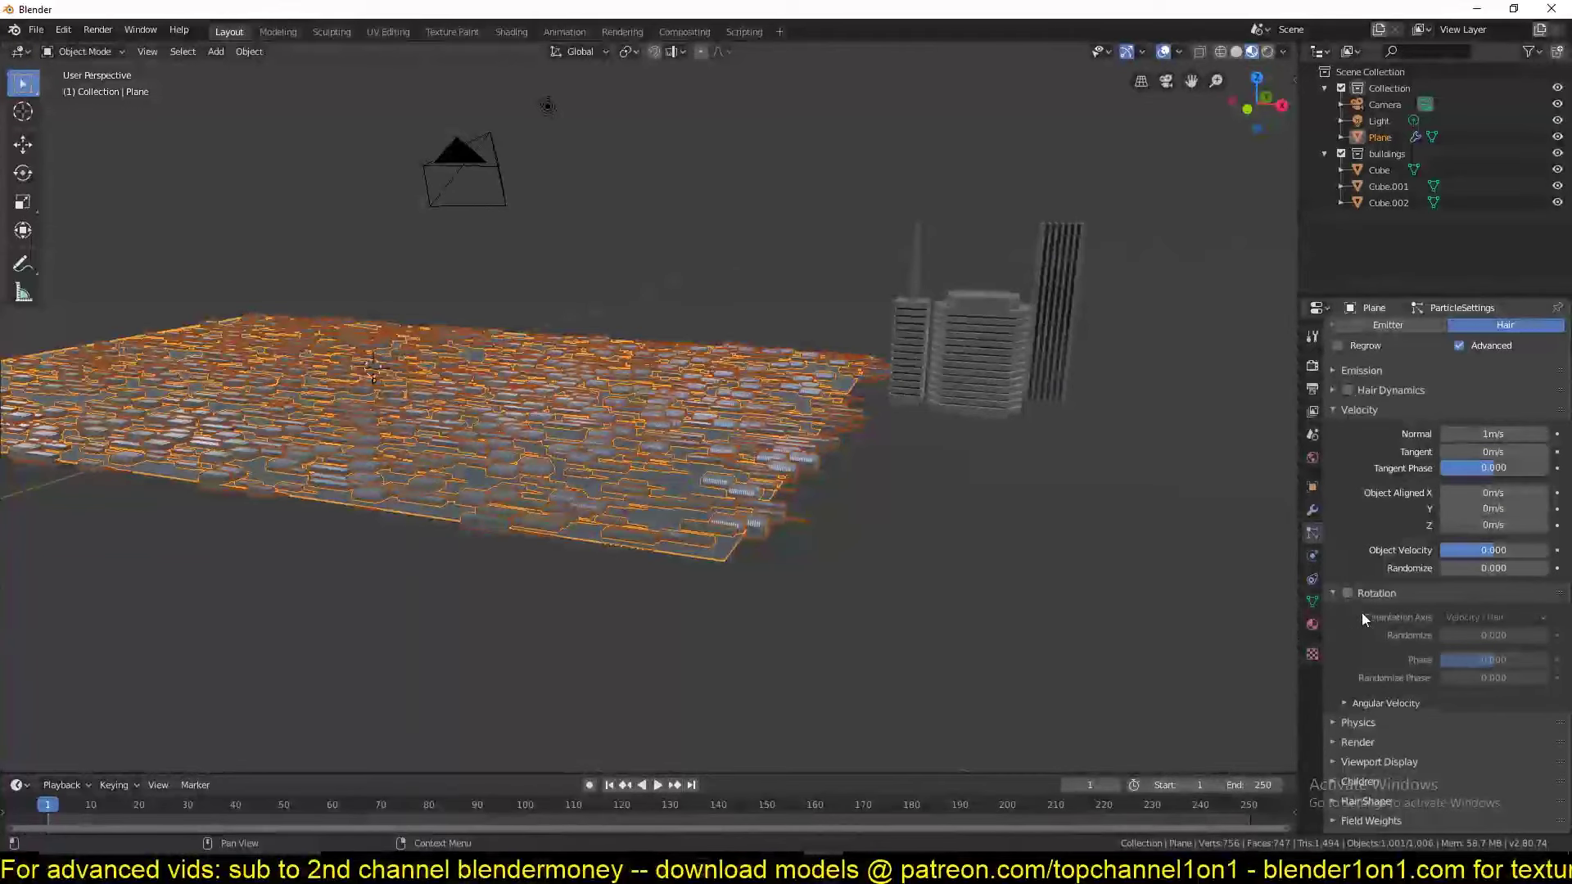
scroll(1362, 638, "down", 2)
left_click(1362, 662)
scroll(1392, 671, "down", 3)
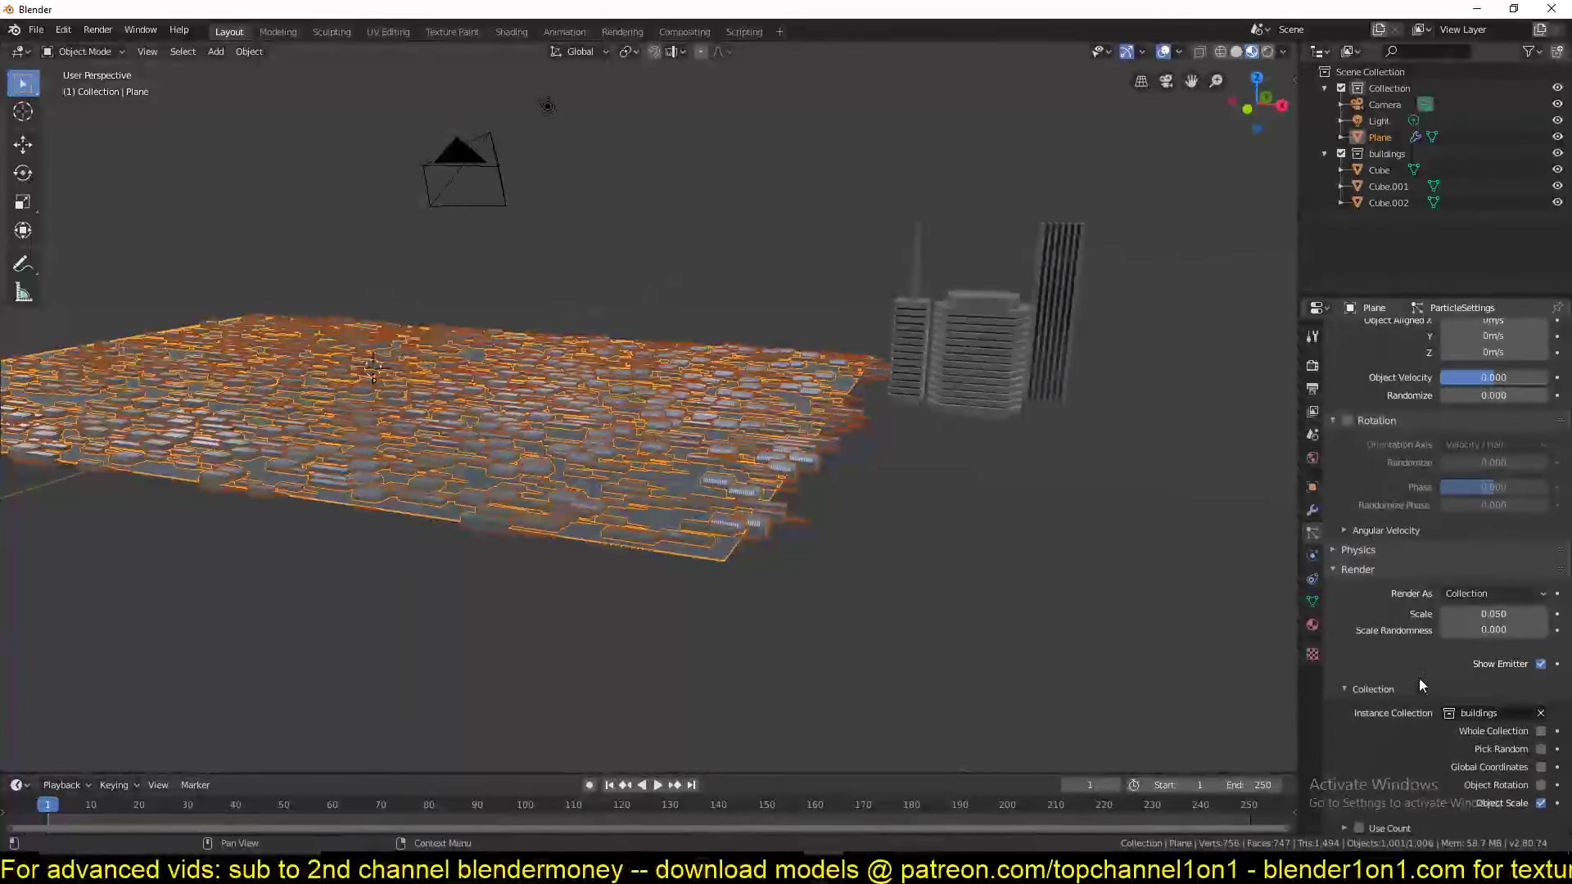
scroll(1421, 680, "down", 4)
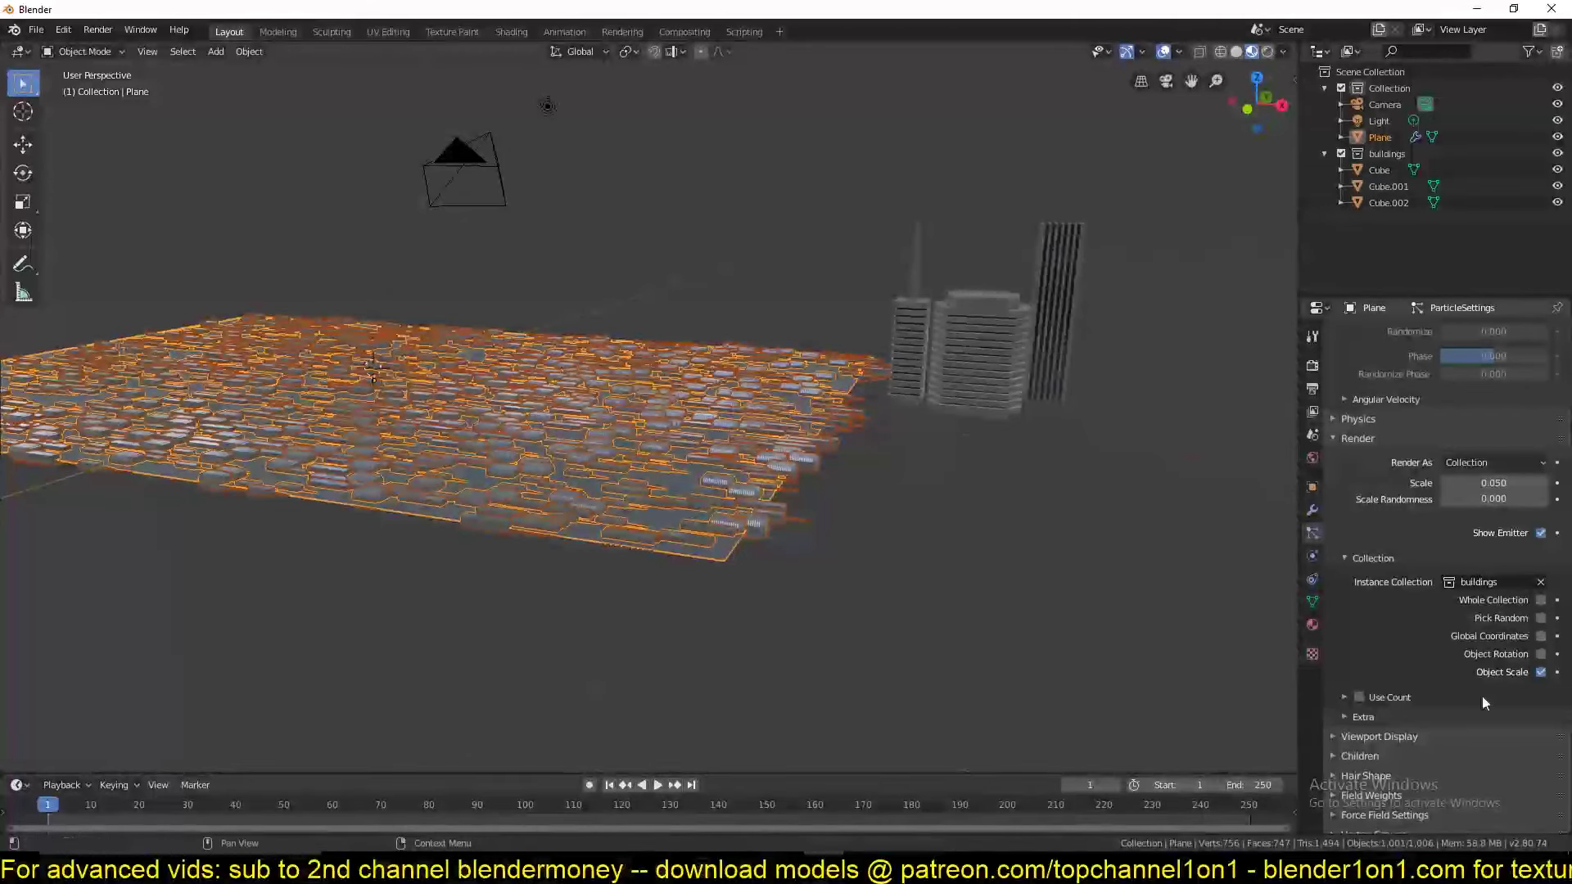
left_click(1541, 654)
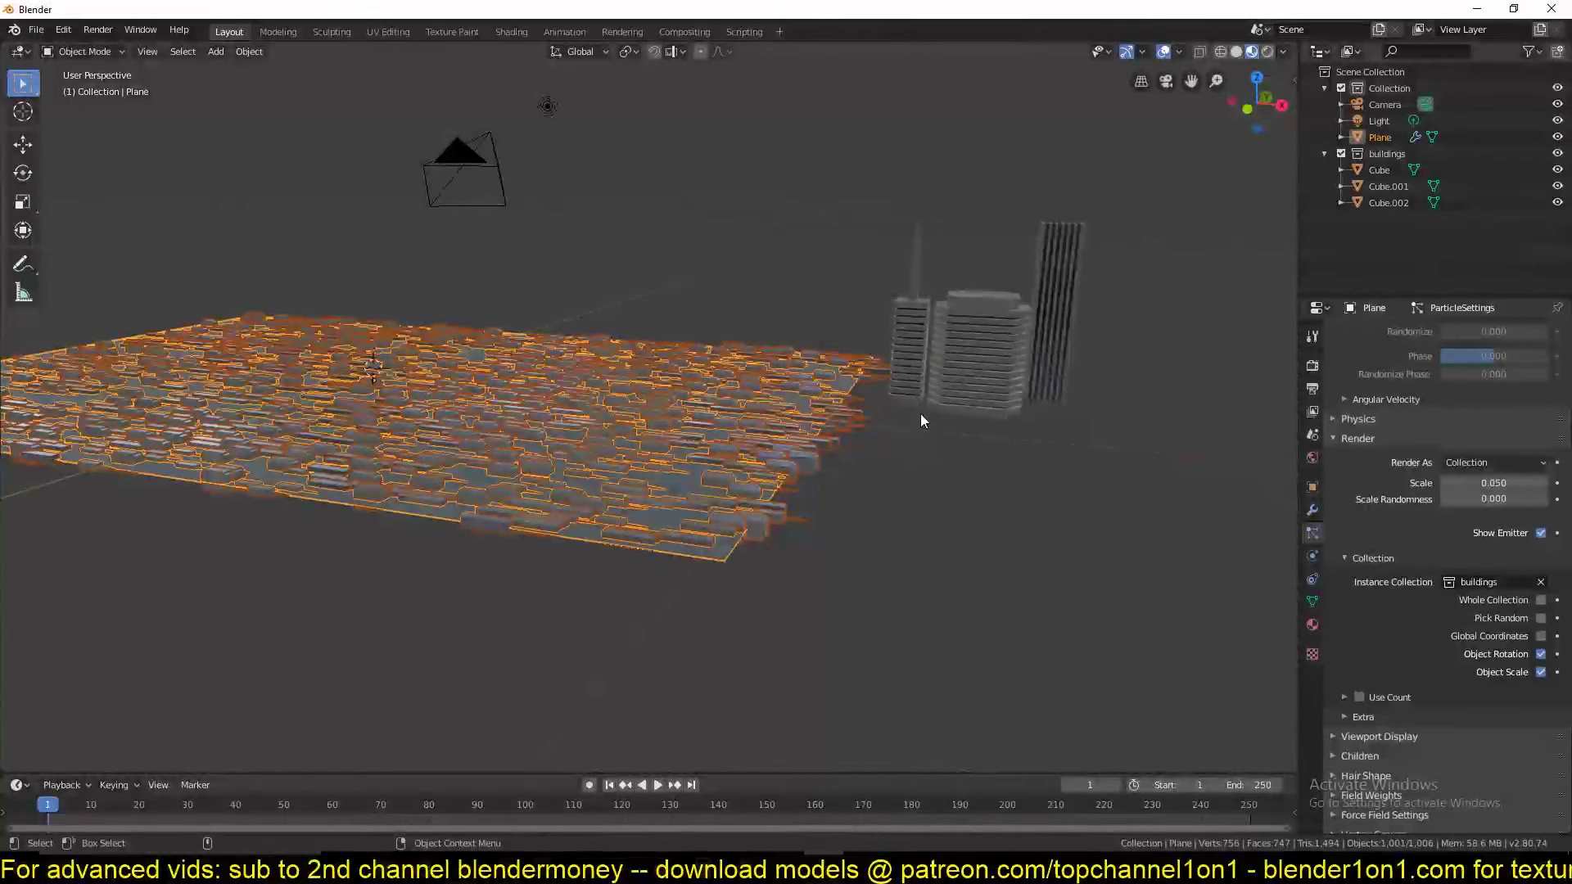
left_click(899, 350)
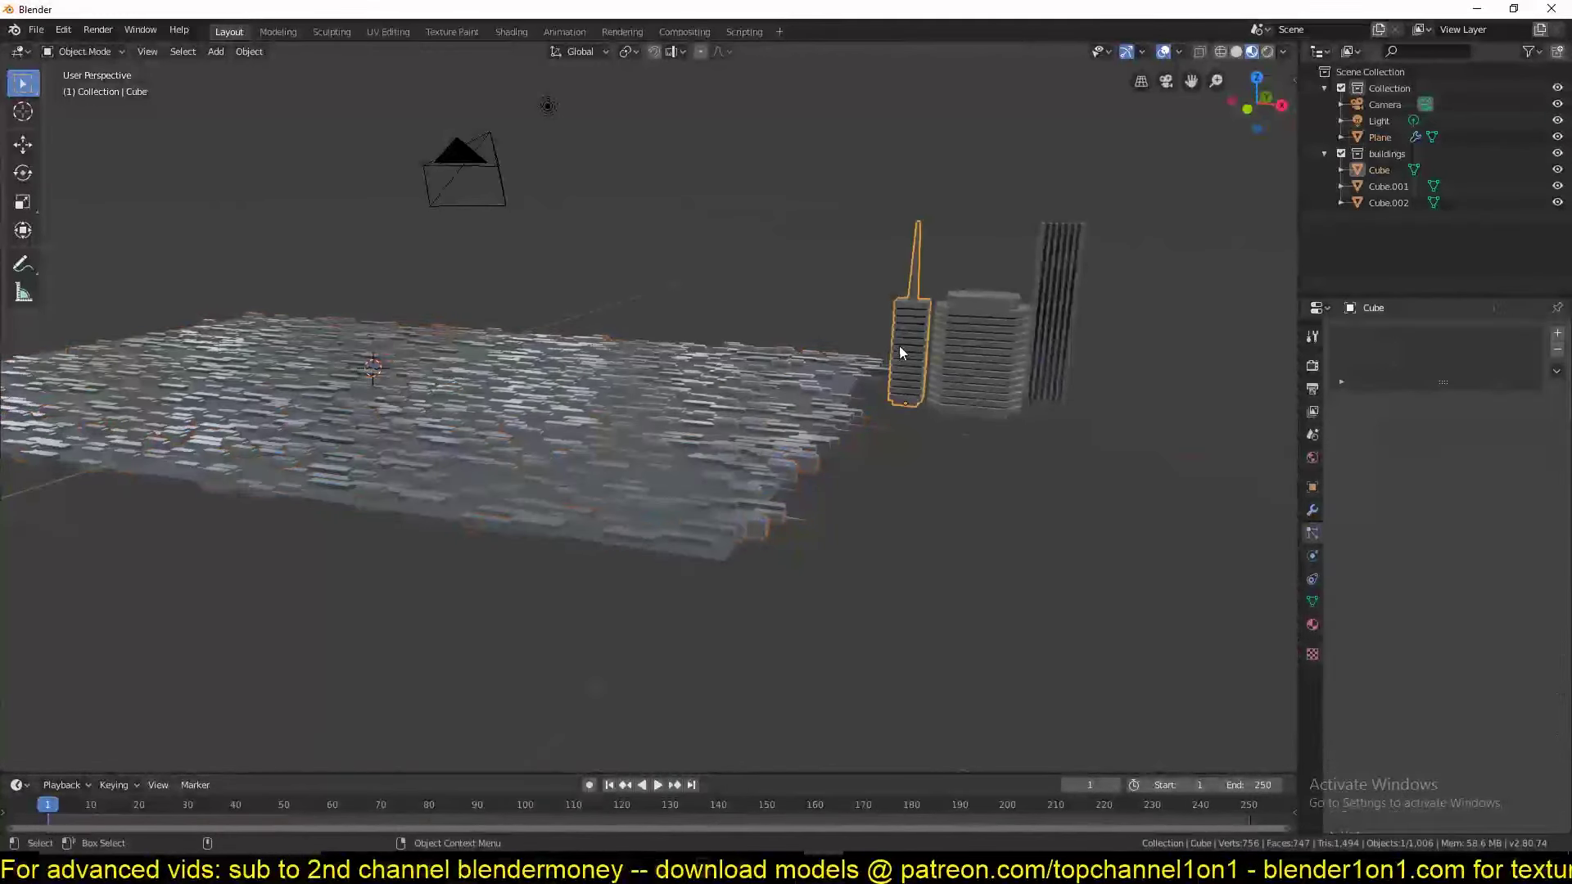
left_click(776, 439)
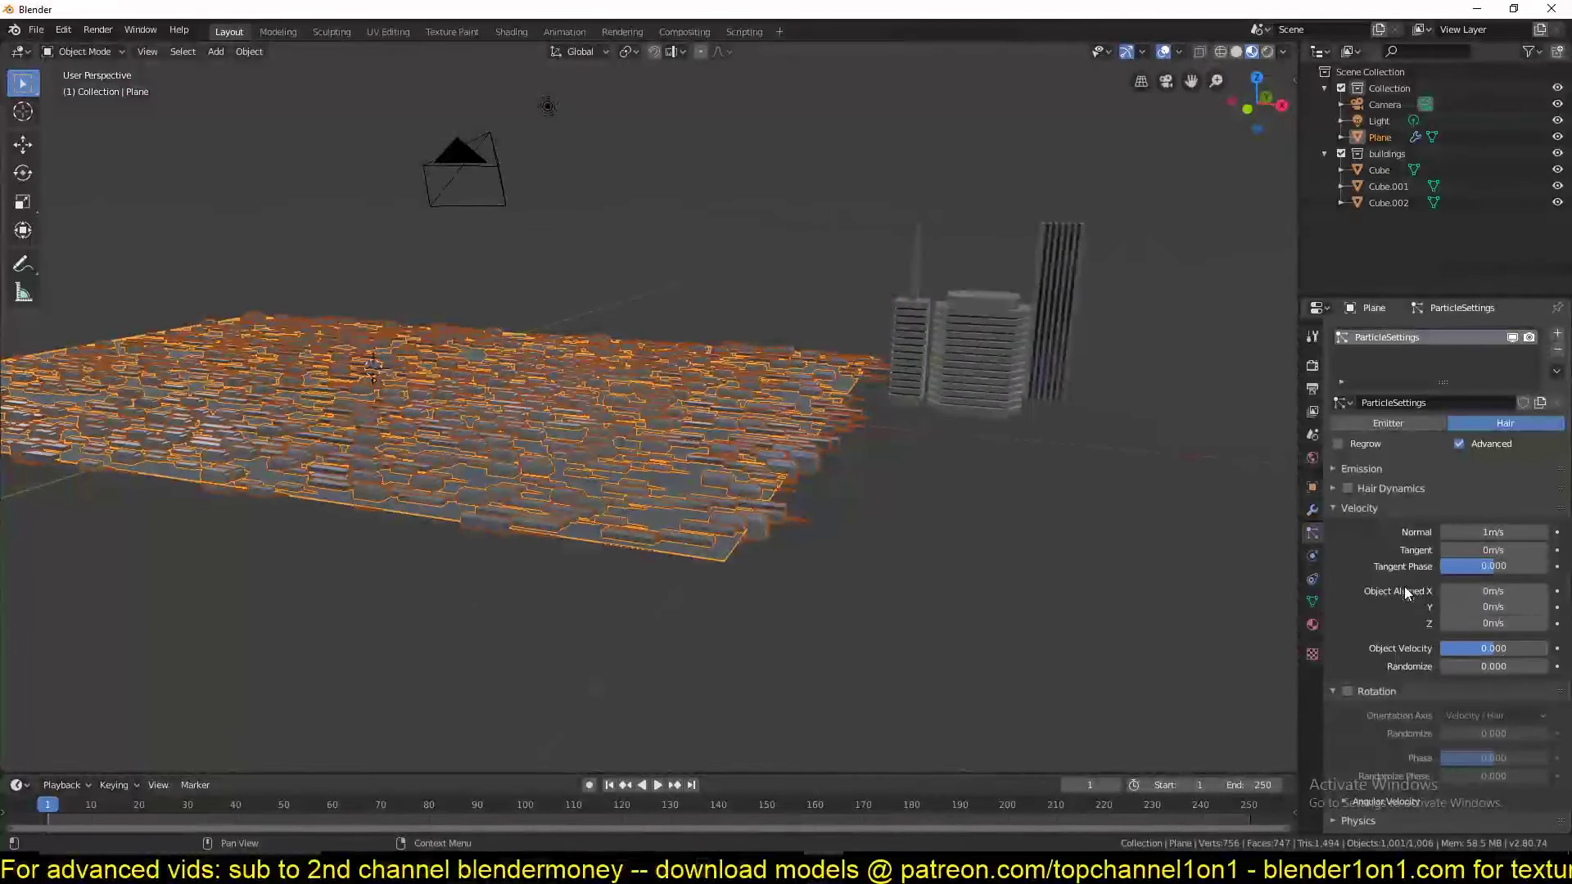
scroll(1446, 650, "down", 12)
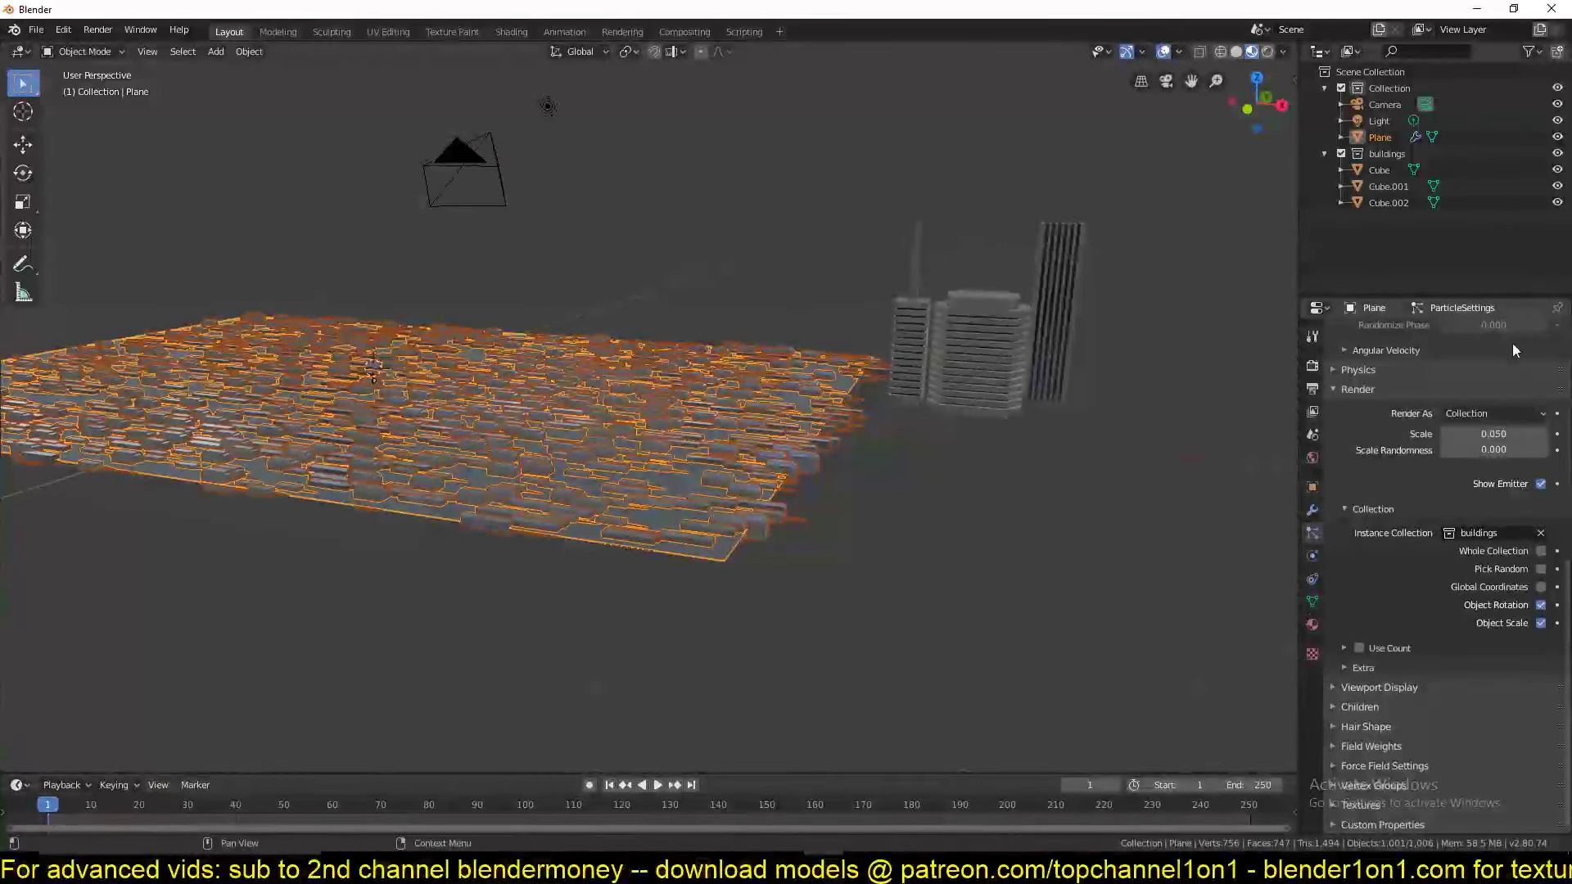
Select all three source buildings beside the plane.
left_click(1039, 218)
left_click(924, 368, "shift")
left_click(978, 360, "shift")
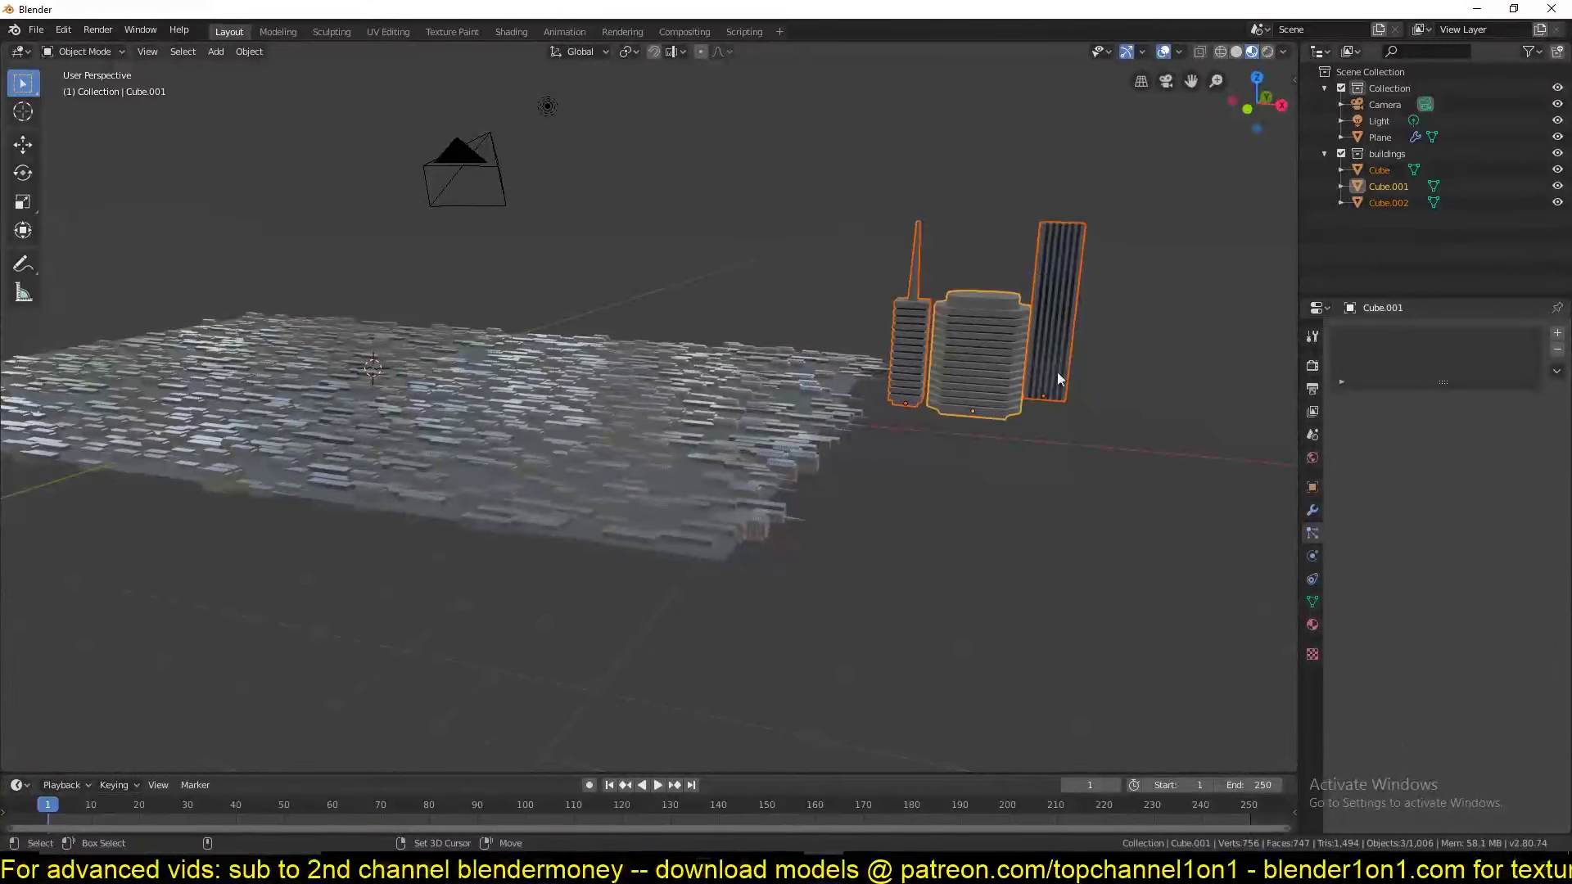
key("r")
key("r")
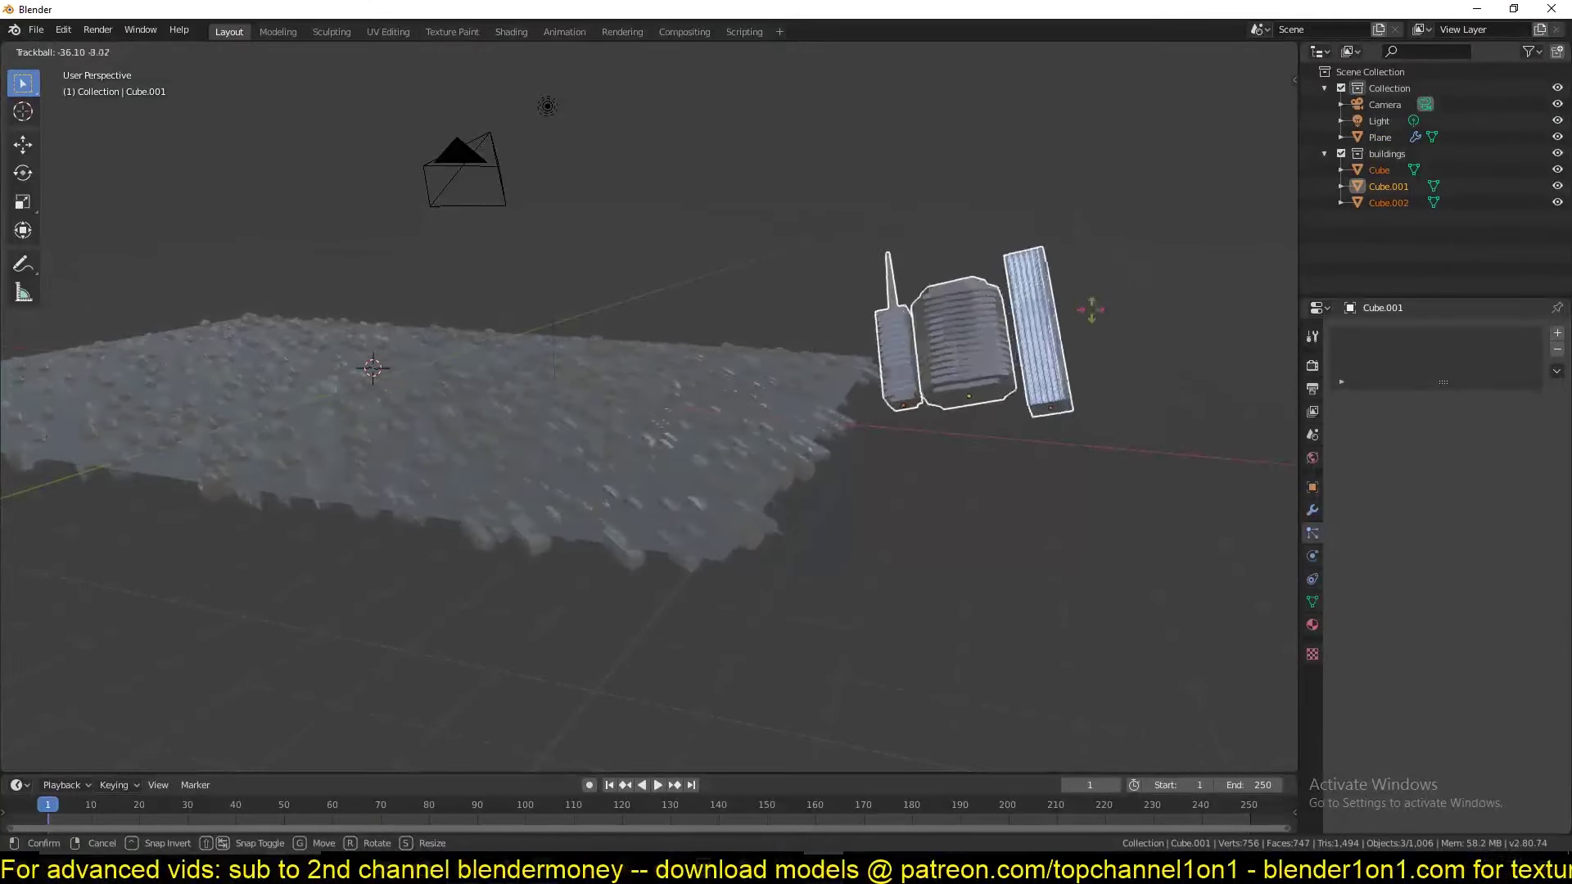
right_click(1074, 474)
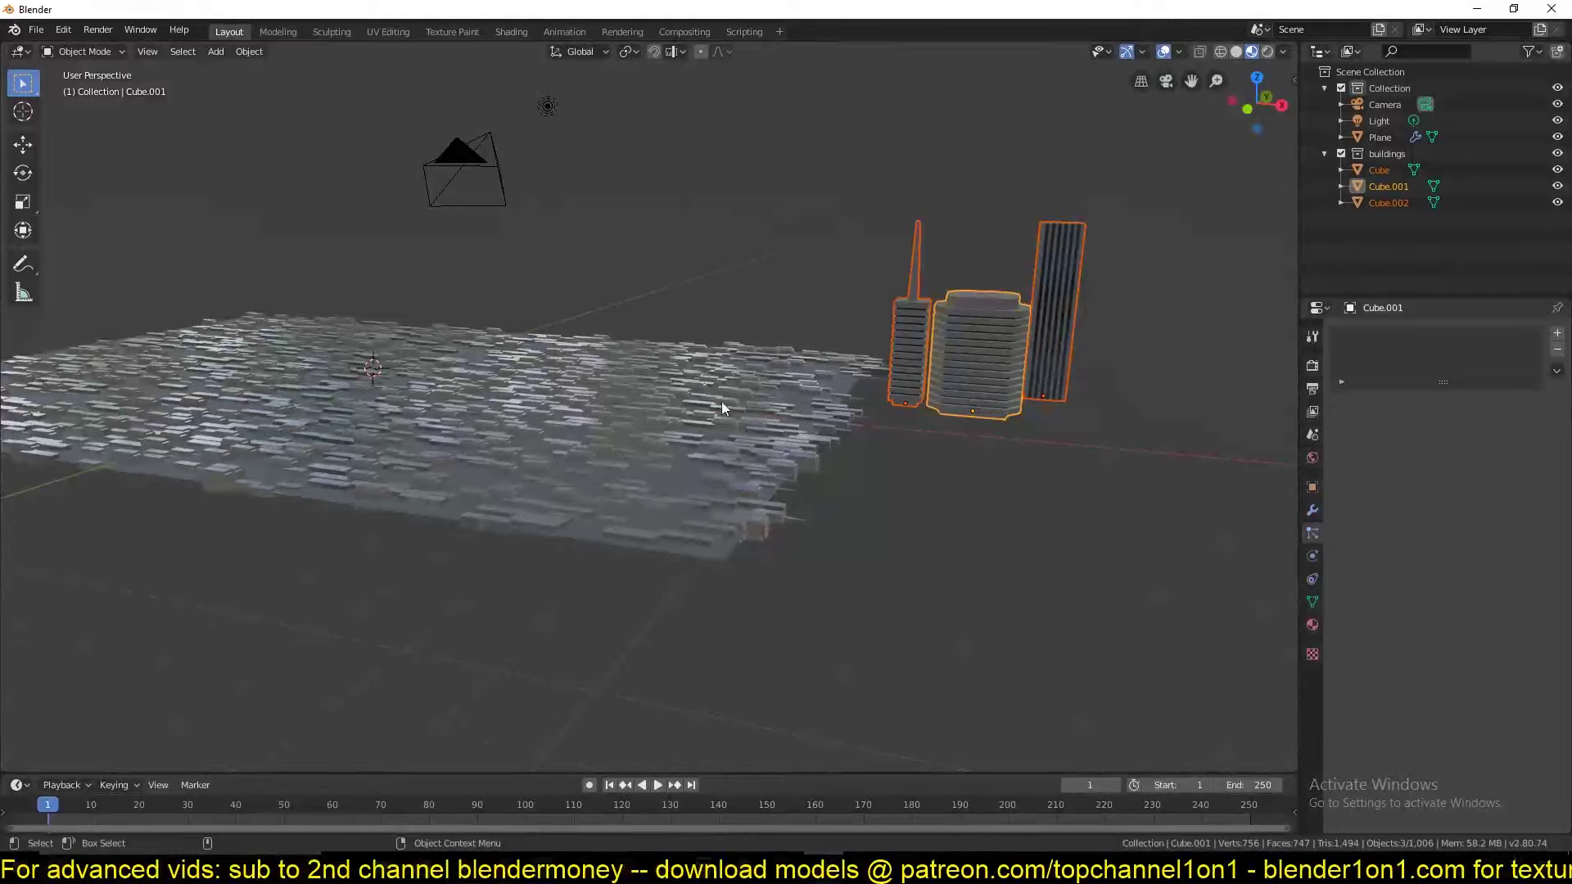
key("r")
key("r")
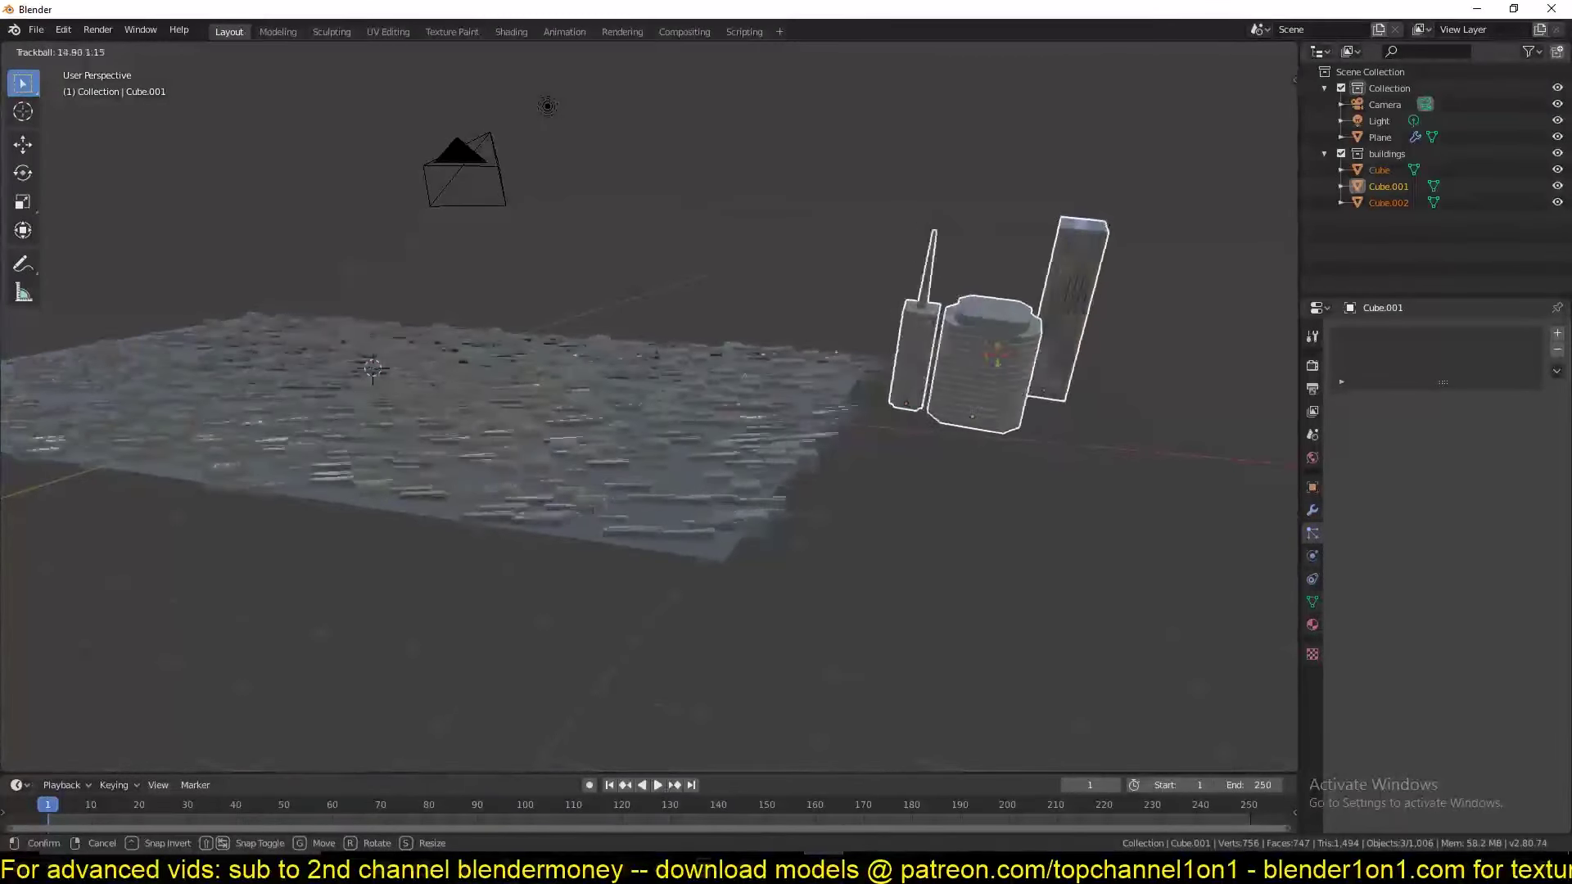
right_click(1008, 315)
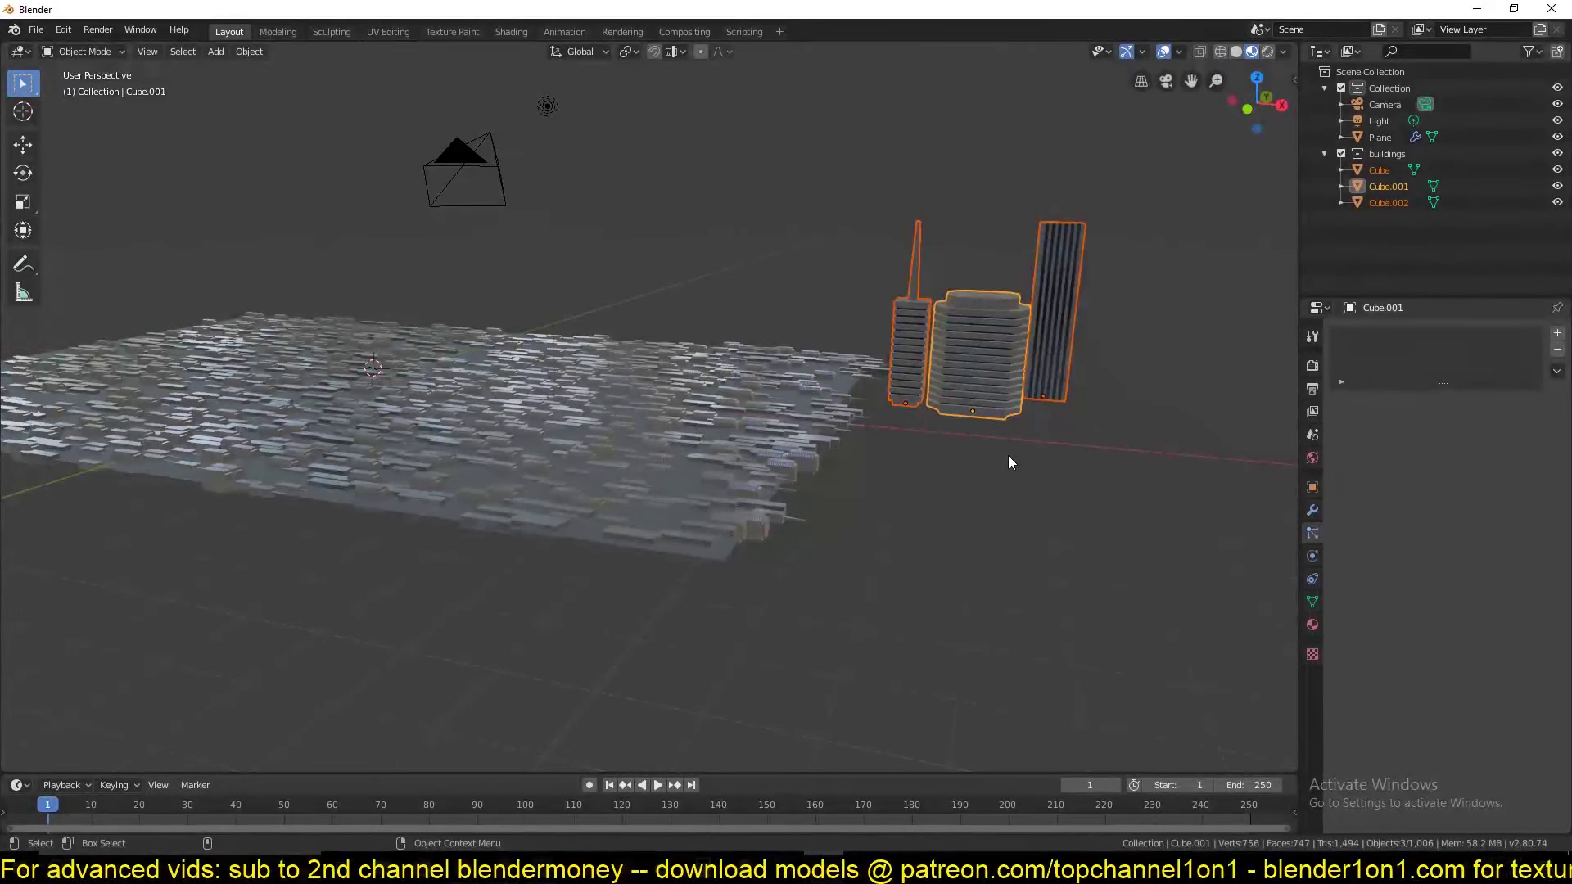
Rotate the selected buildings 90° around the global Y axis, then clear the selection.
type("ry")
type("90")
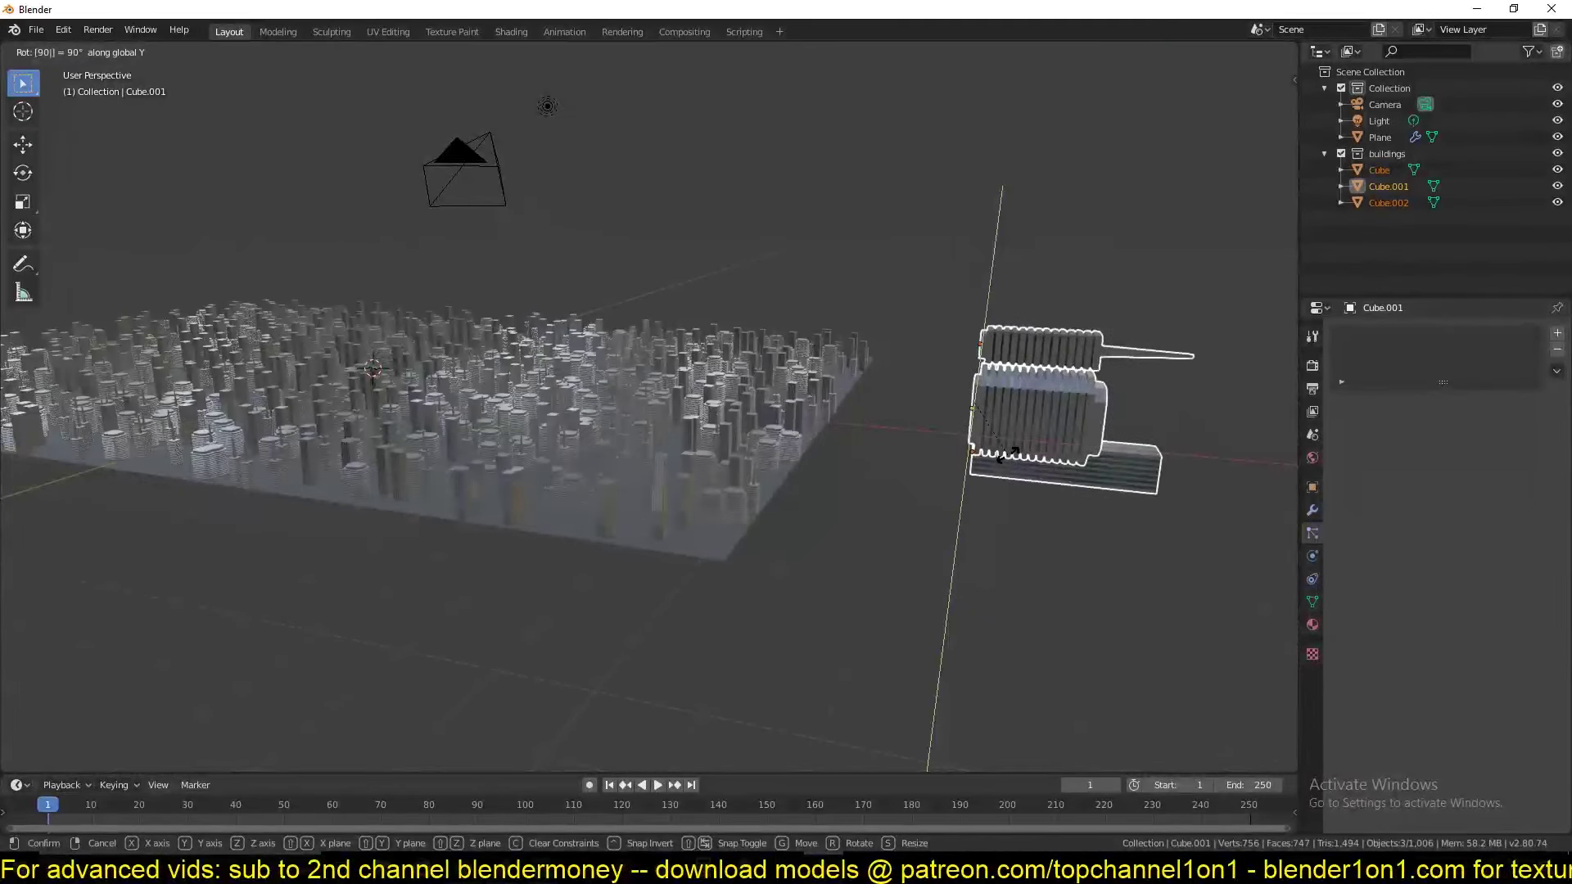
key("Return")
left_click(944, 465)
Try several HDRI environments for the viewport shading and choose the one with blue sky over a green field.
scroll(637, 471, "up", 8)
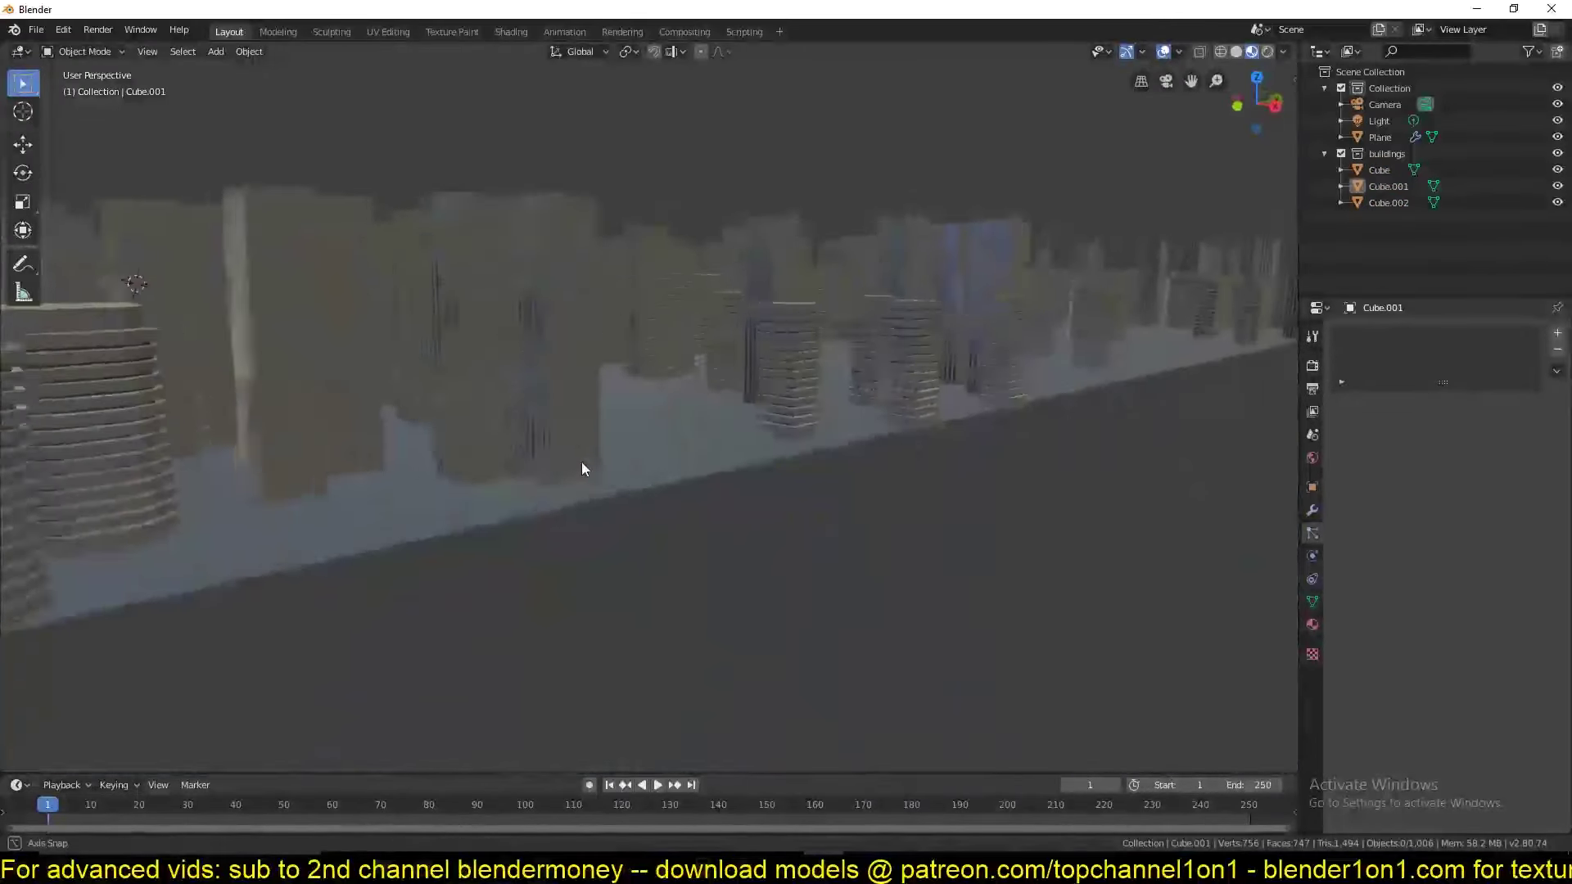
scroll(655, 507, "down", 8)
middle_click_drag(747, 551, 770, 497)
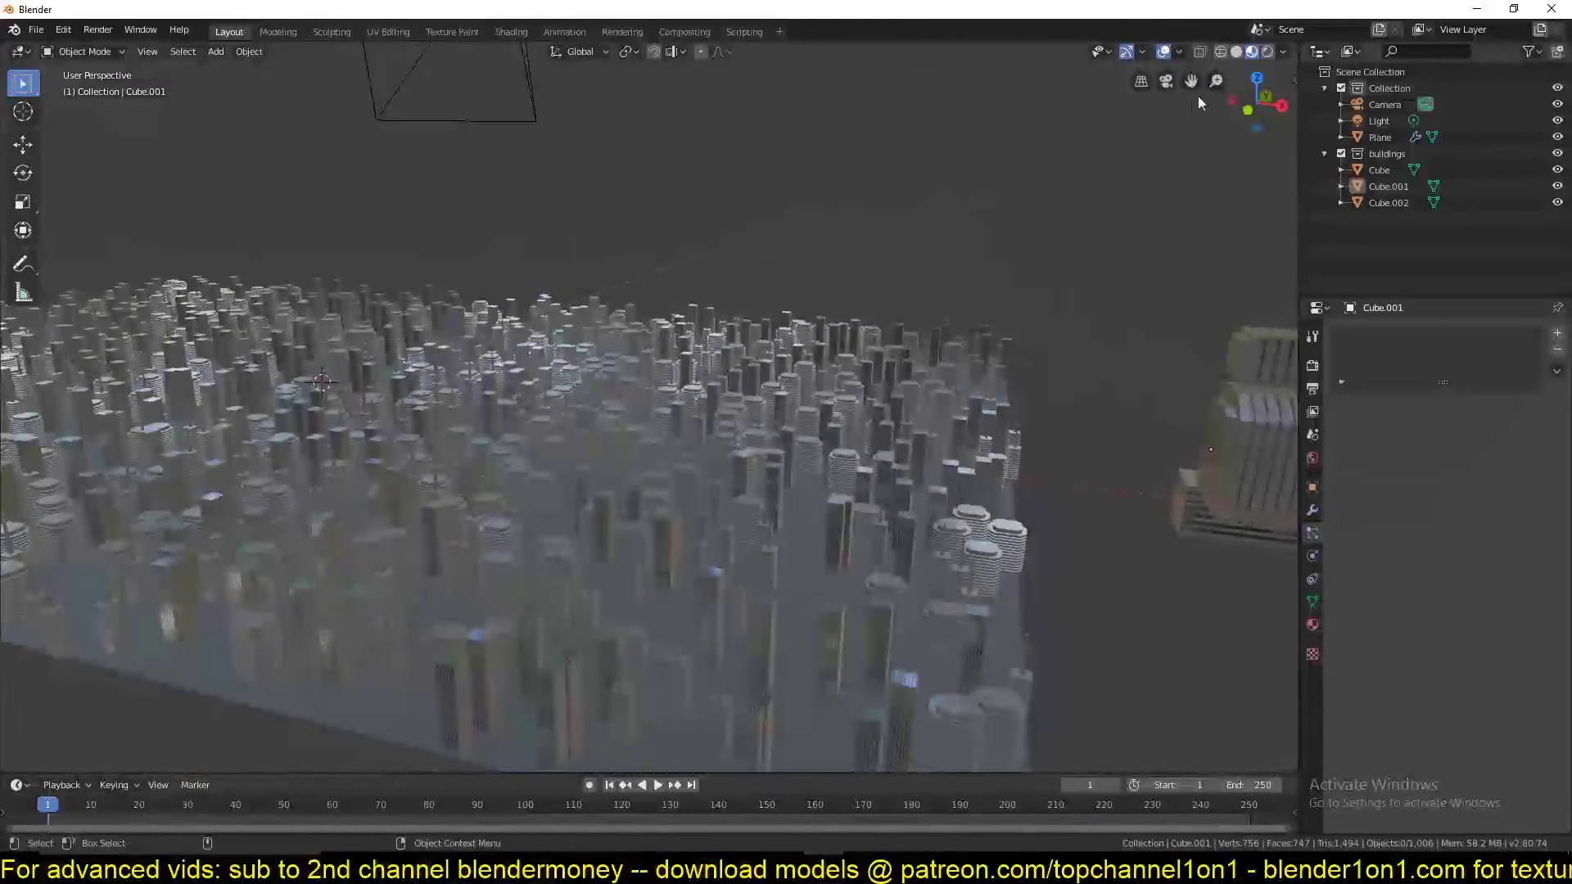
left_click(1282, 52)
left_click(1270, 204)
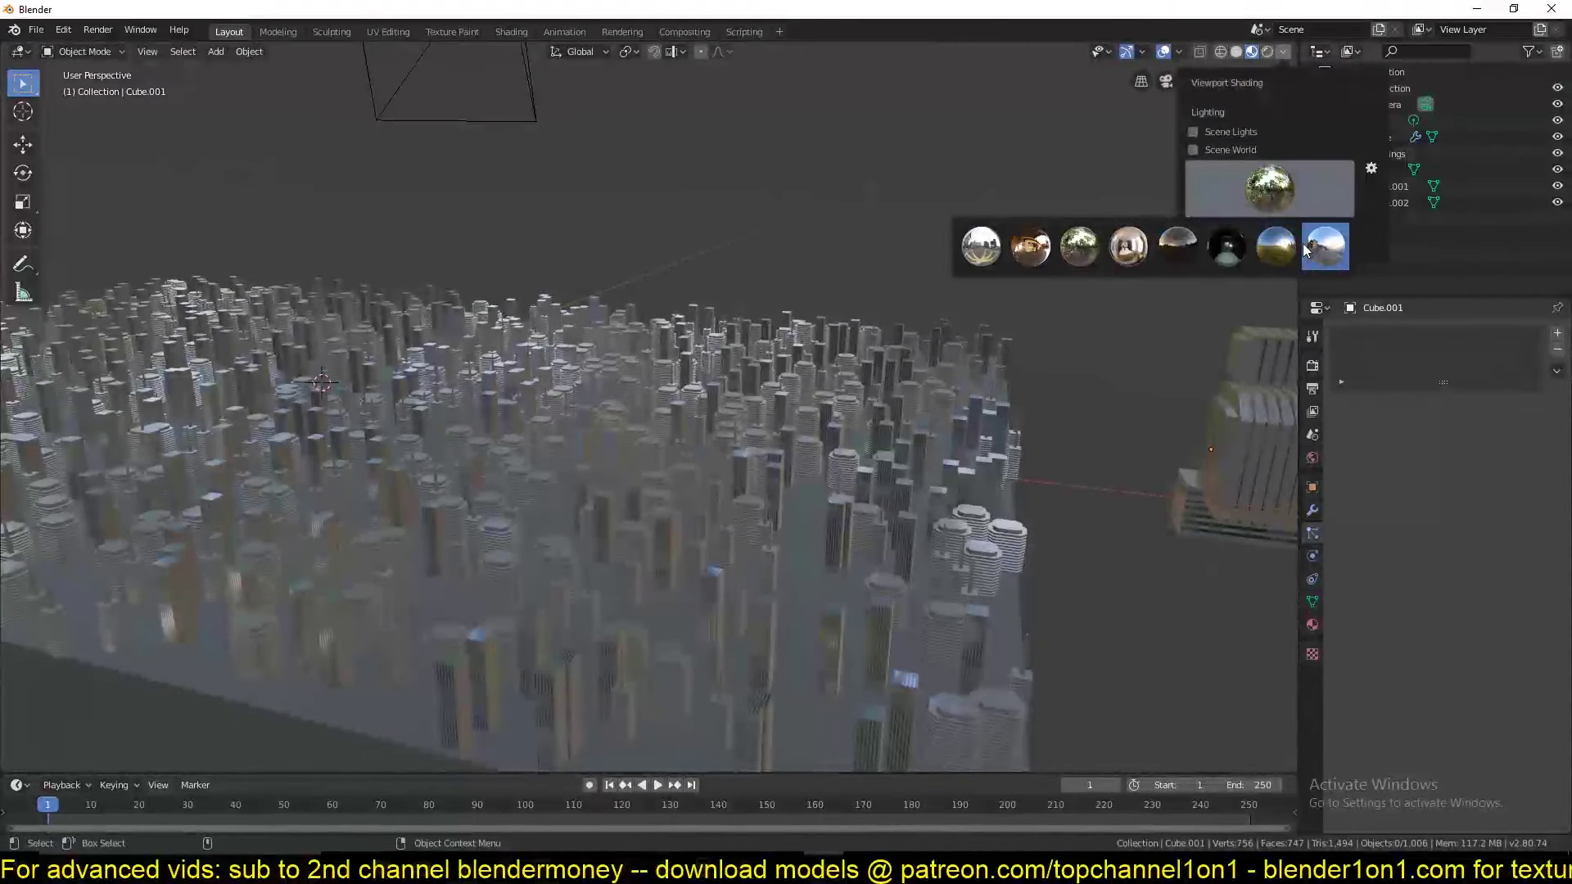
left_click(1304, 244)
left_click(1296, 202)
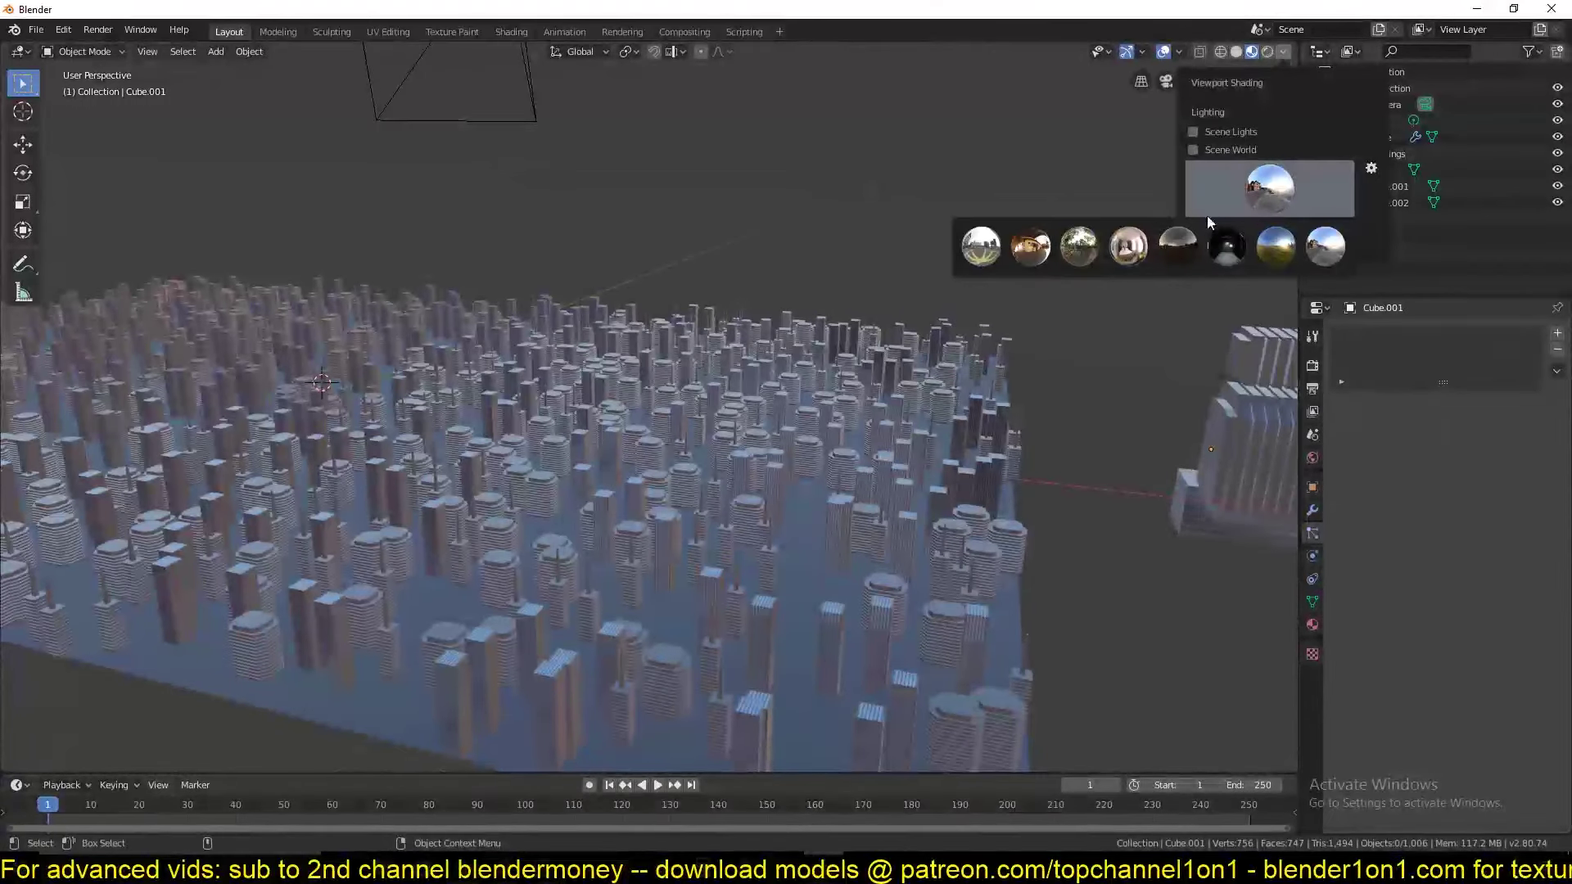
left_click(1181, 244)
left_click(1234, 185)
left_click(1084, 242)
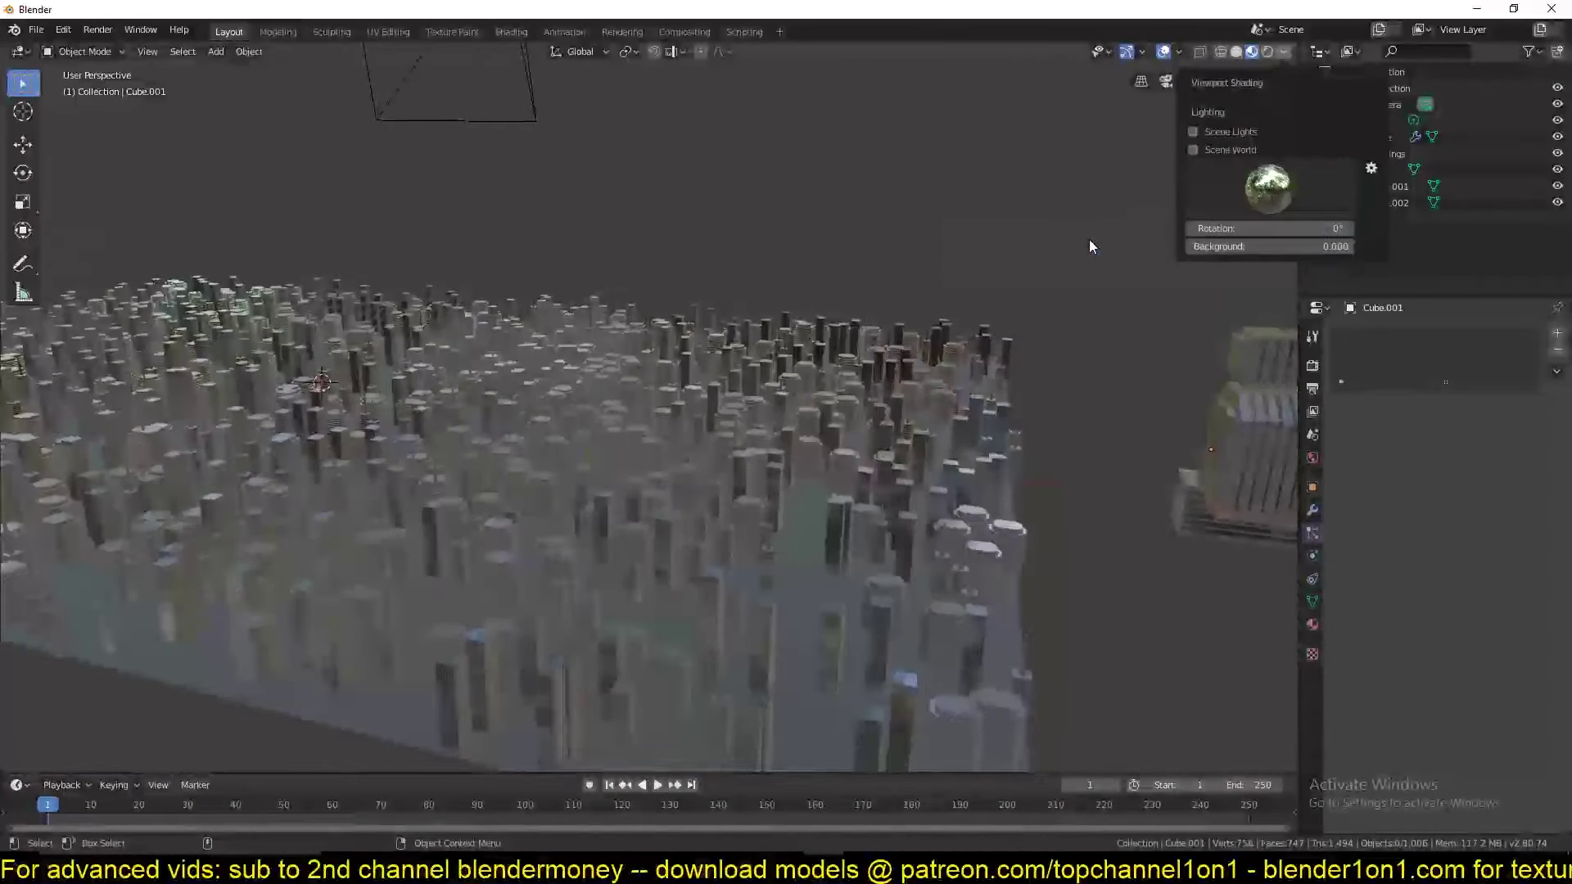
left_click(1193, 204)
left_click(1260, 241)
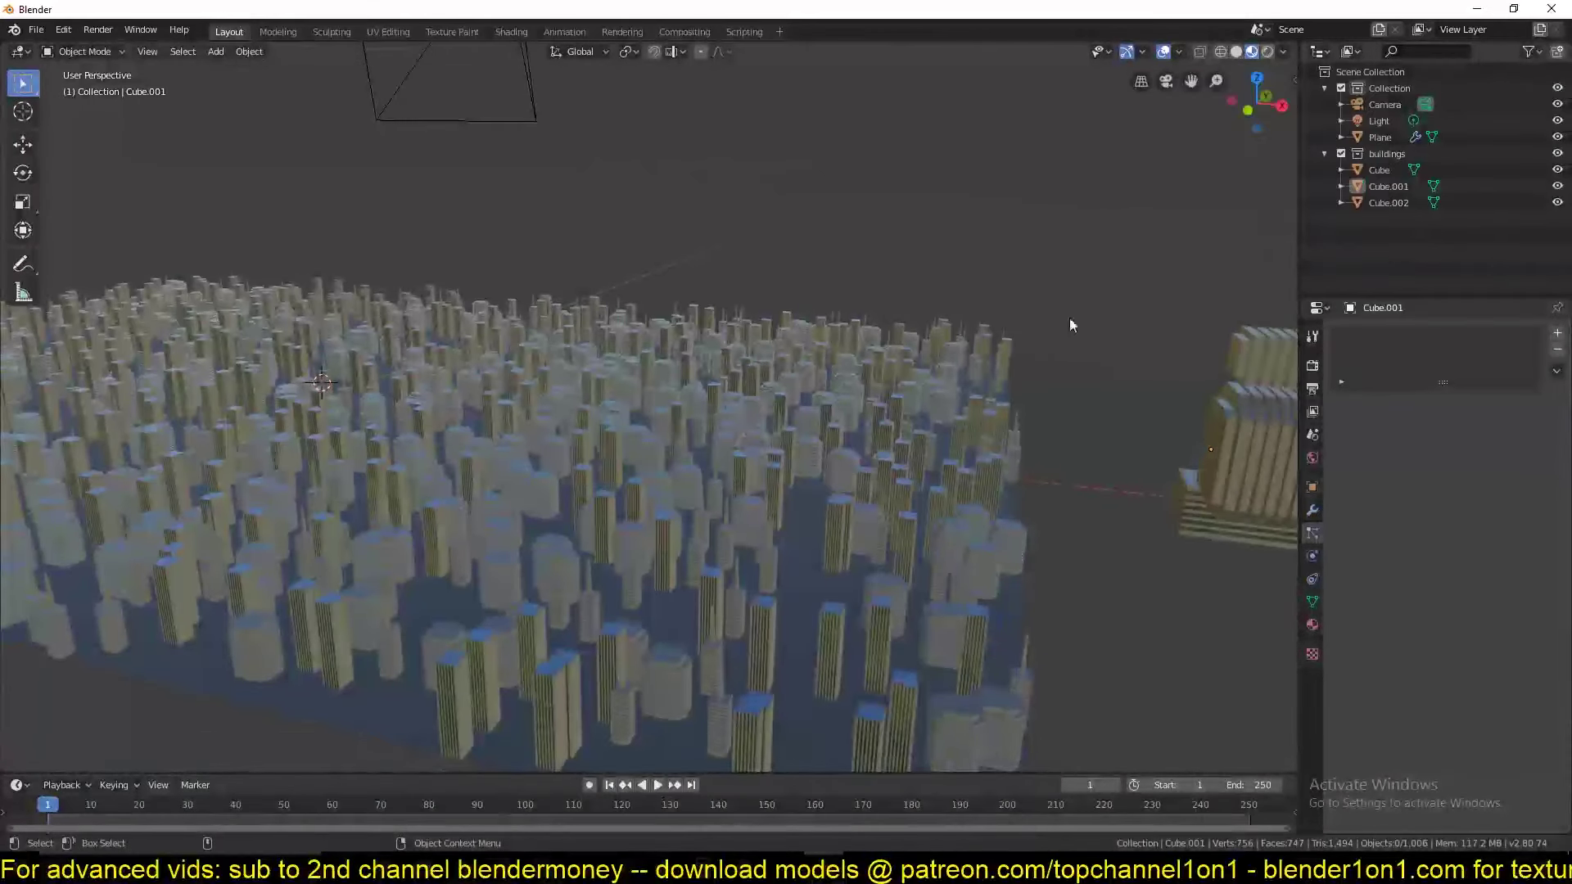
Select the building-covered plane and set its particle Normal velocity to 1.19 m/s.
mouse_move(1069, 317)
middle_mouse_down()
mouse_move(987, 330)
mouse_move(961, 238)
mouse_move(1097, 249)
mouse_move(1112, 232)
middle_mouse_up()
scroll(1054, 314, "up", 3)
left_click(650, 331)
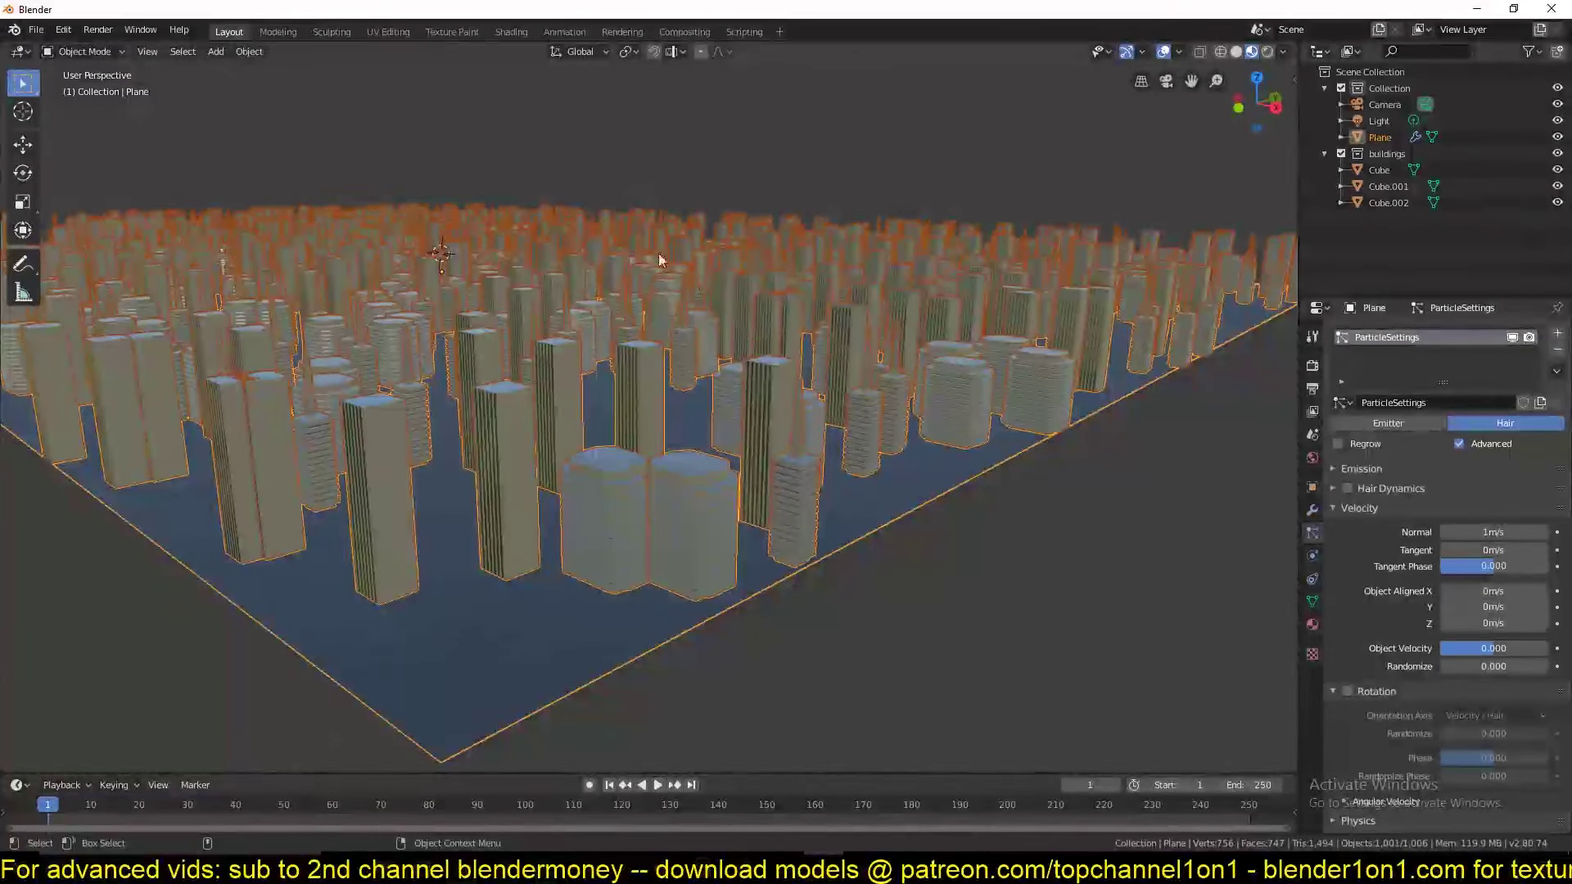
scroll(1389, 457, "down", 3)
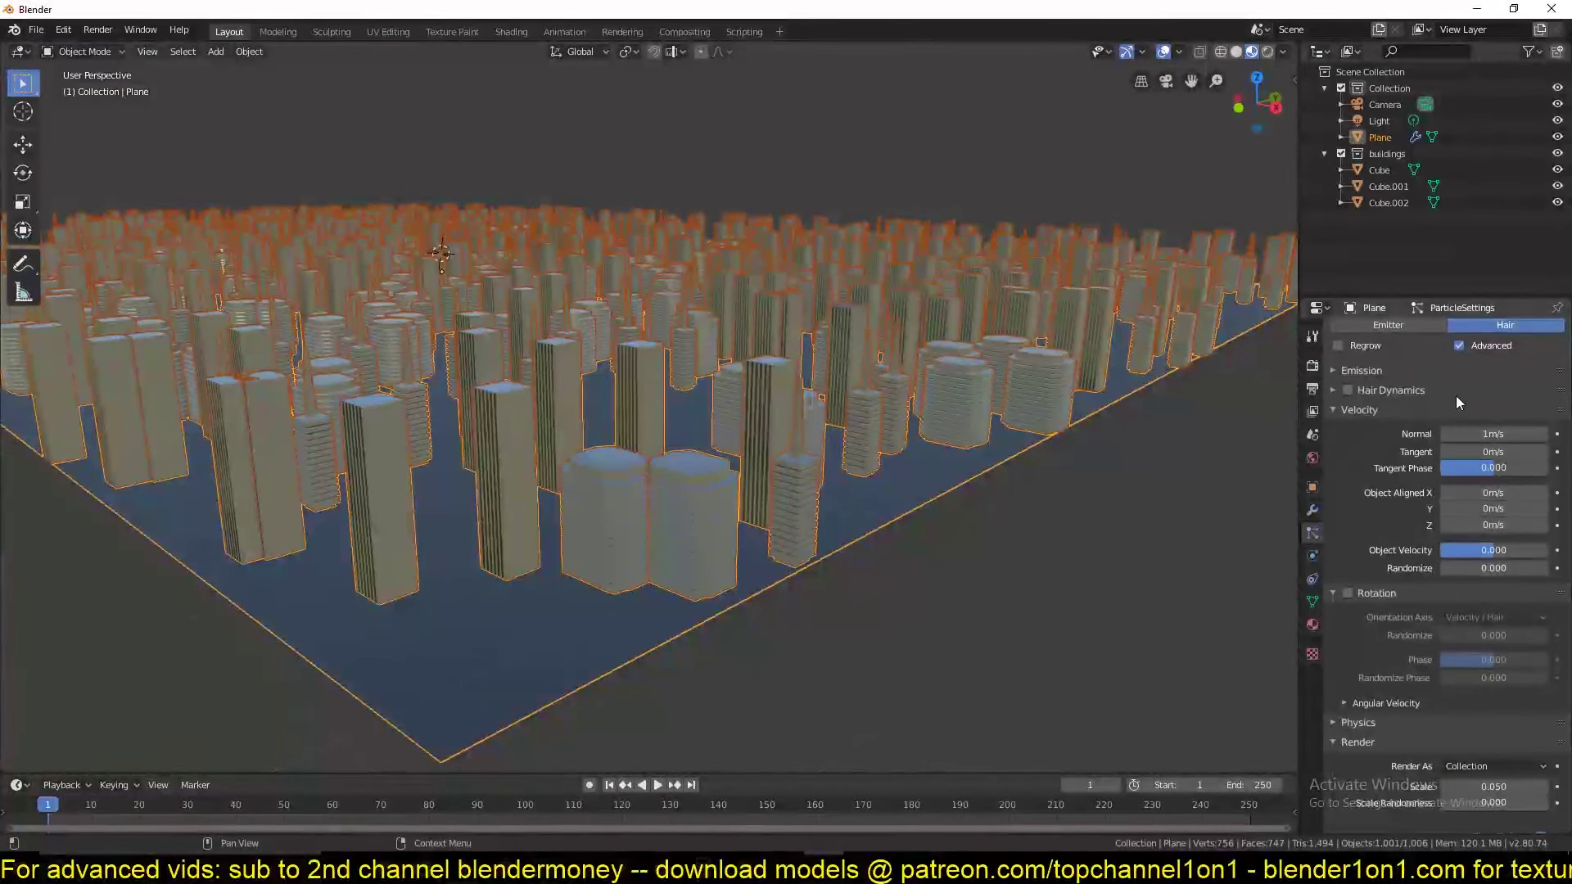
scroll(1456, 395, "up", 2)
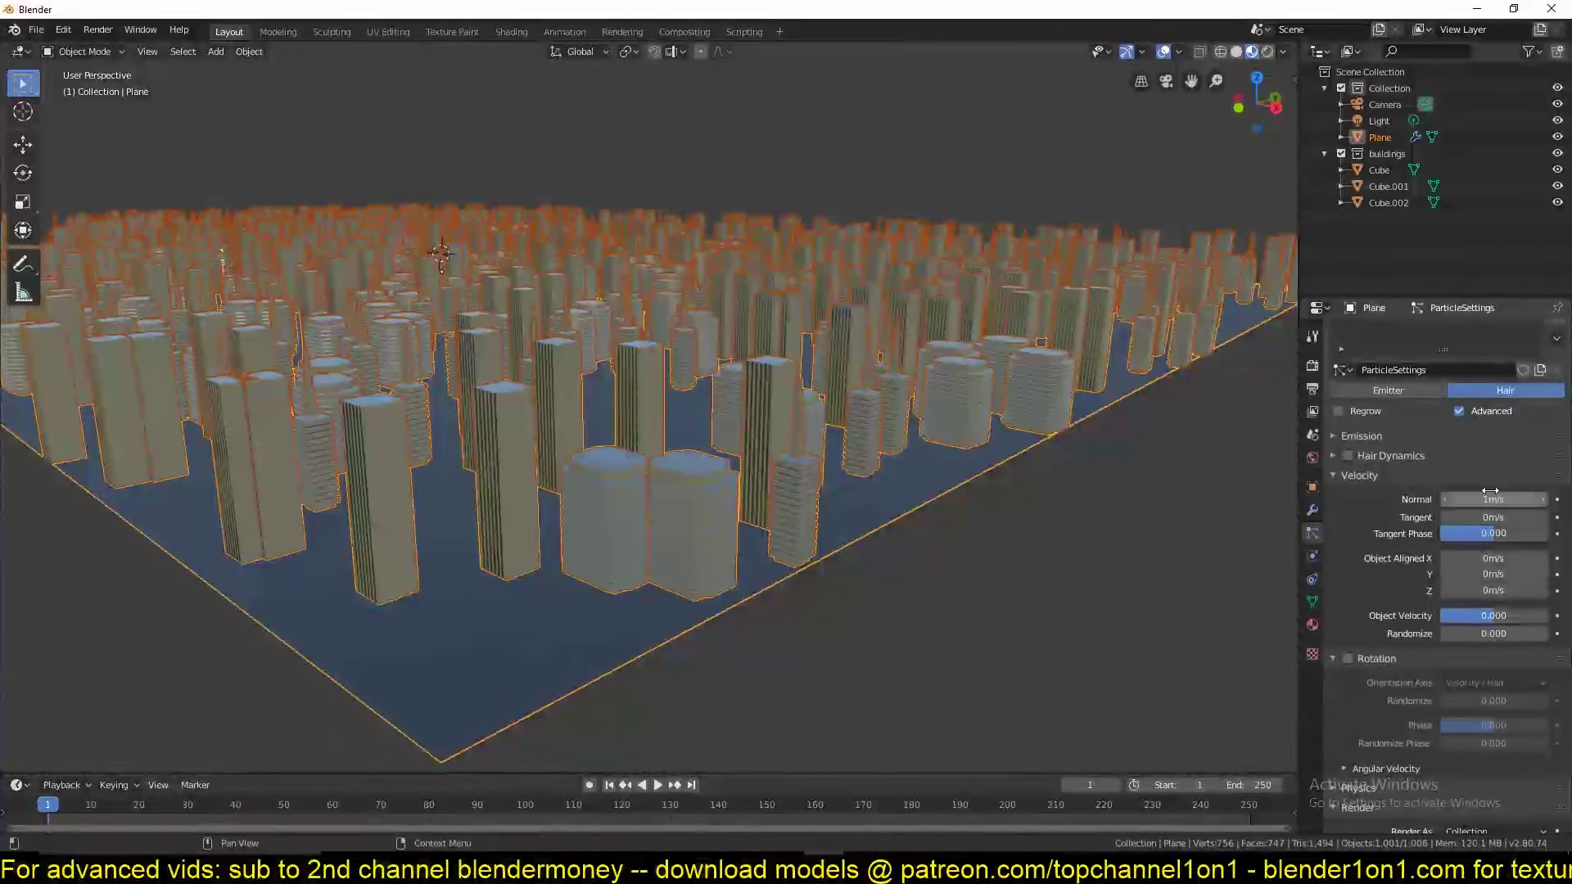
left_click_drag(1489, 489, 1510, 490)
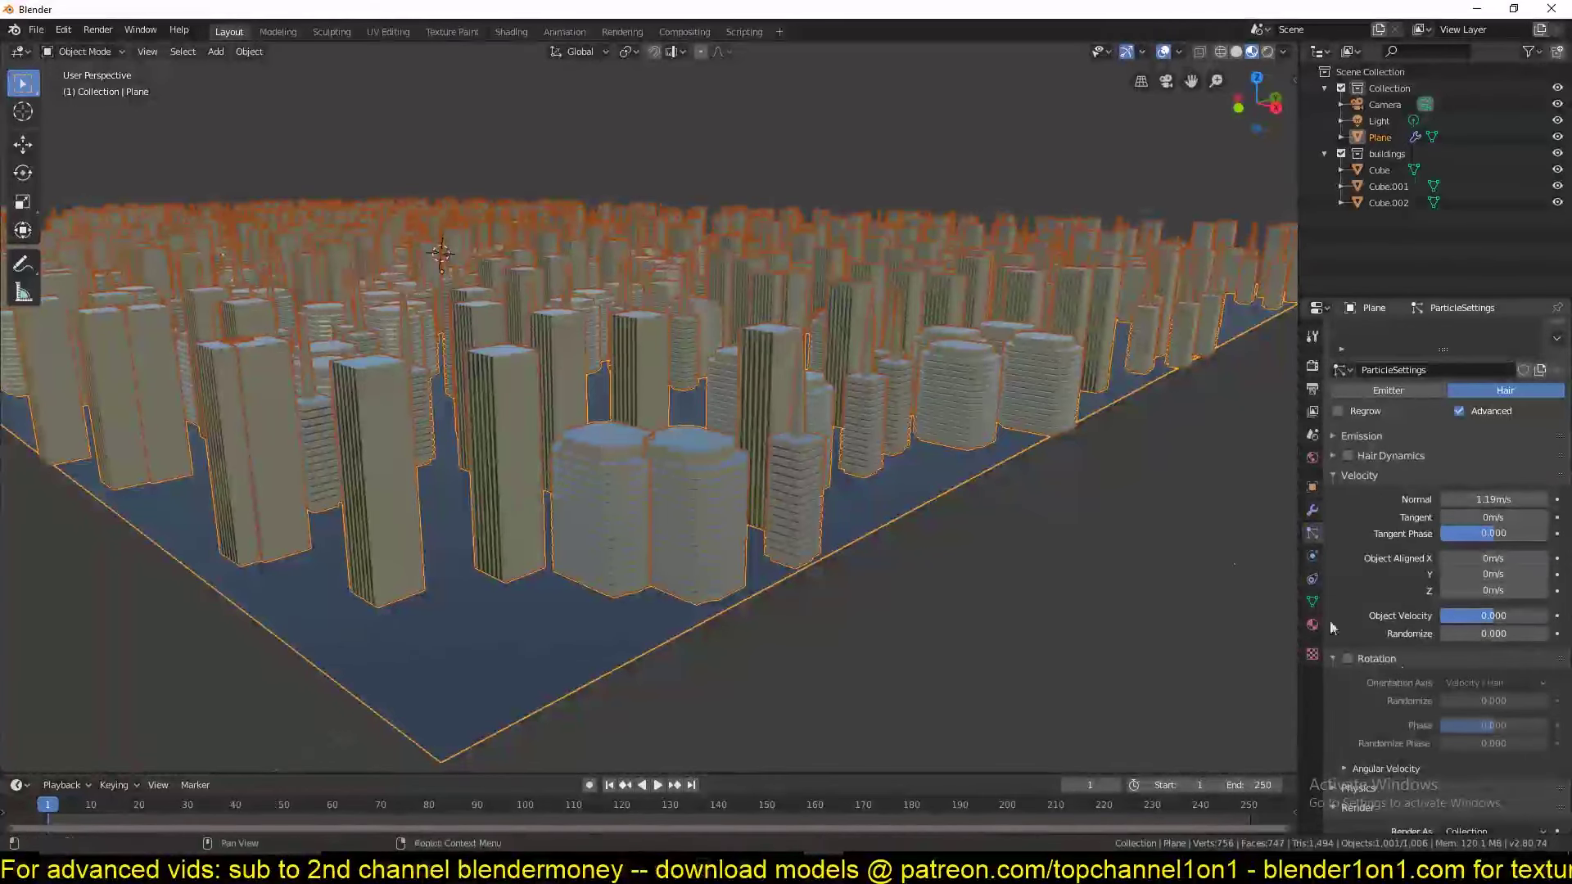
Try a velocity Randomize of 0.170 and Tangent Phase values of -0.657 and 0.418 on the plane's particles.
left_click_drag(1491, 633, 1518, 634)
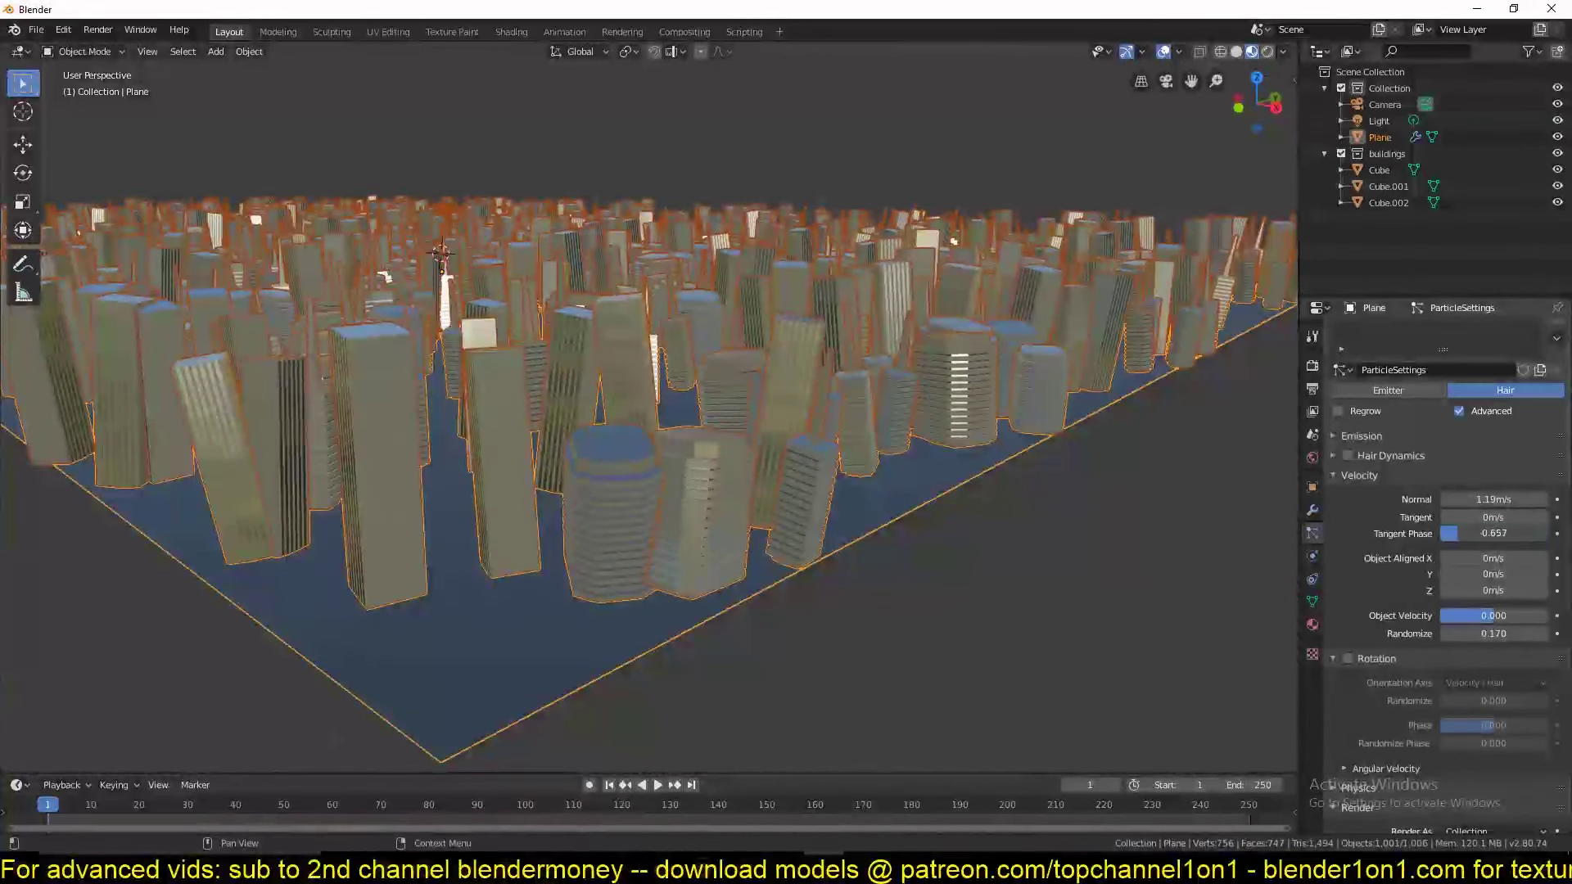
left_click_drag(1475, 520, 1495, 520)
key("ctrl+z")
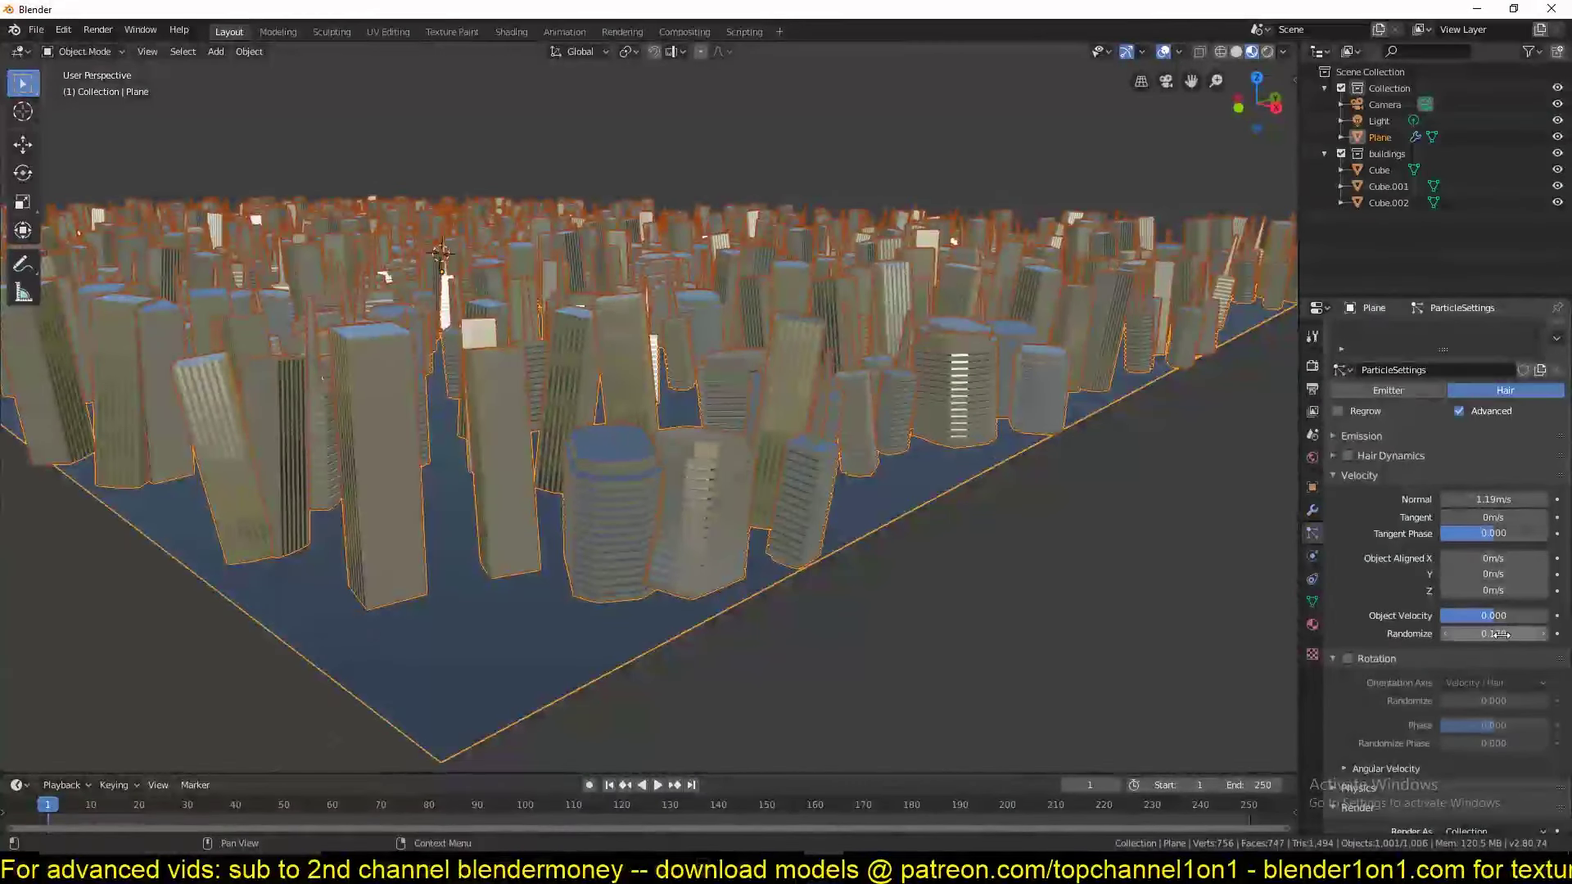
key("ctrl+z")
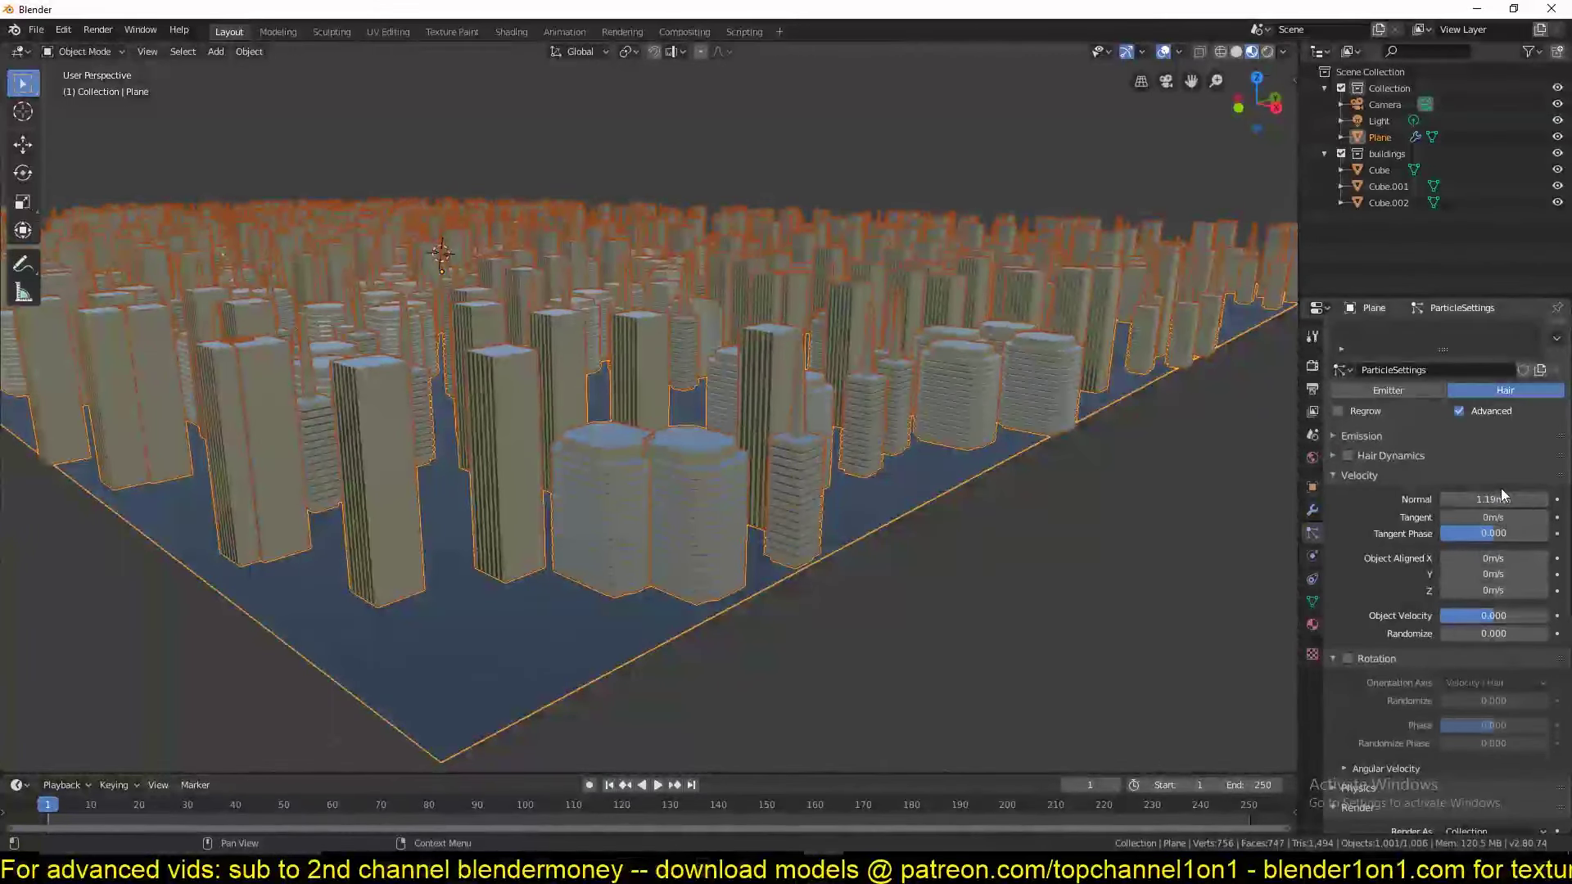
left_click_drag(1493, 517, 1523, 536)
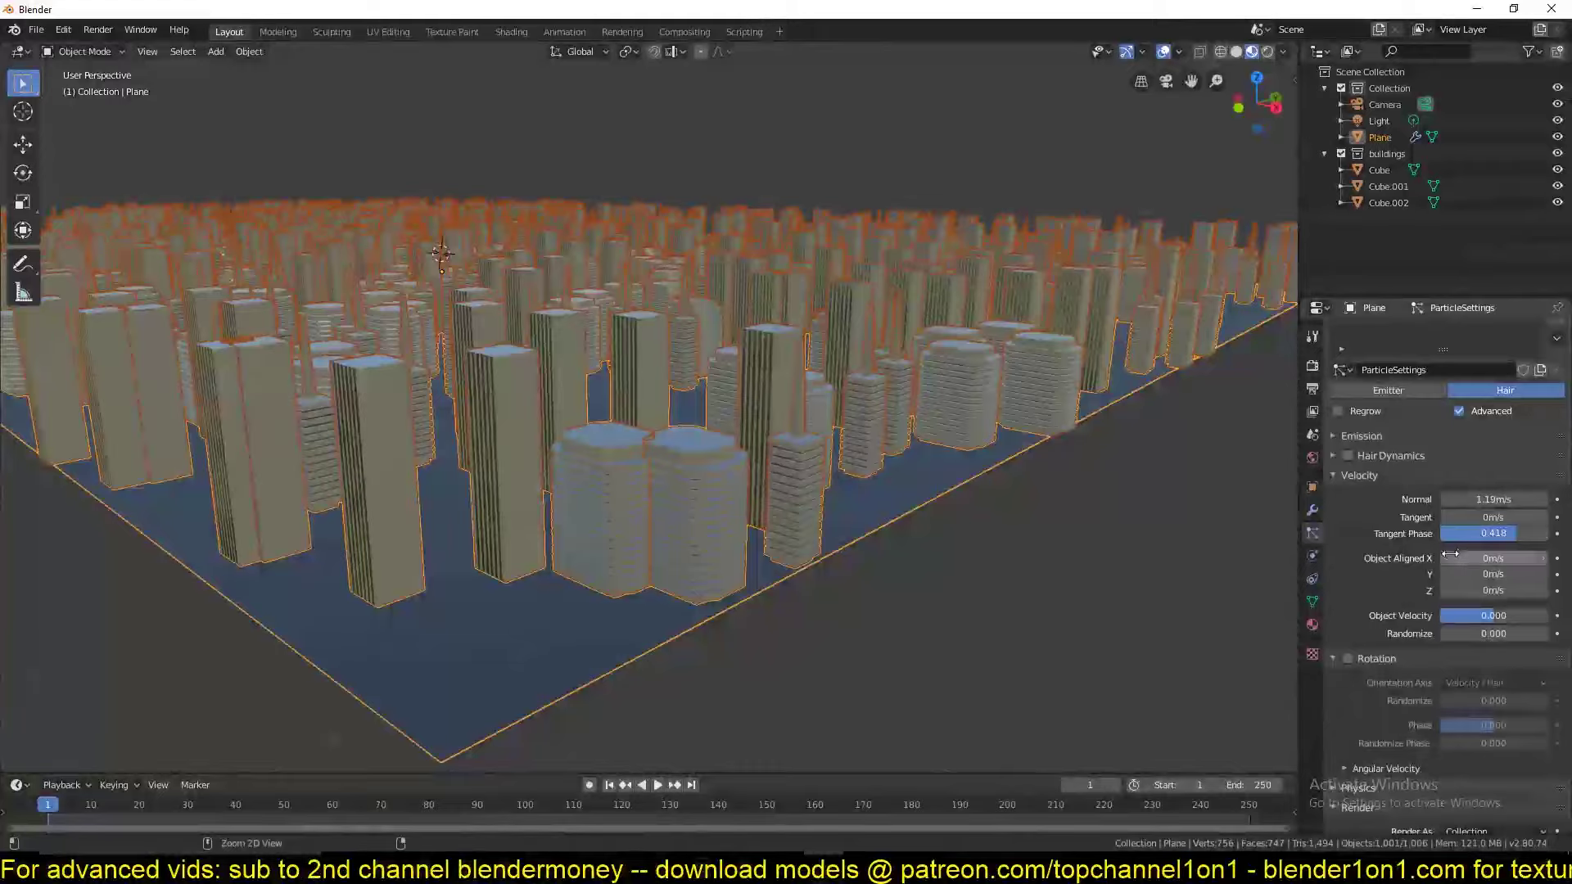
Set the particles' render Scale Randomness to 0.851 and clear the selection.
middle_click_drag(858, 382, 827, 340)
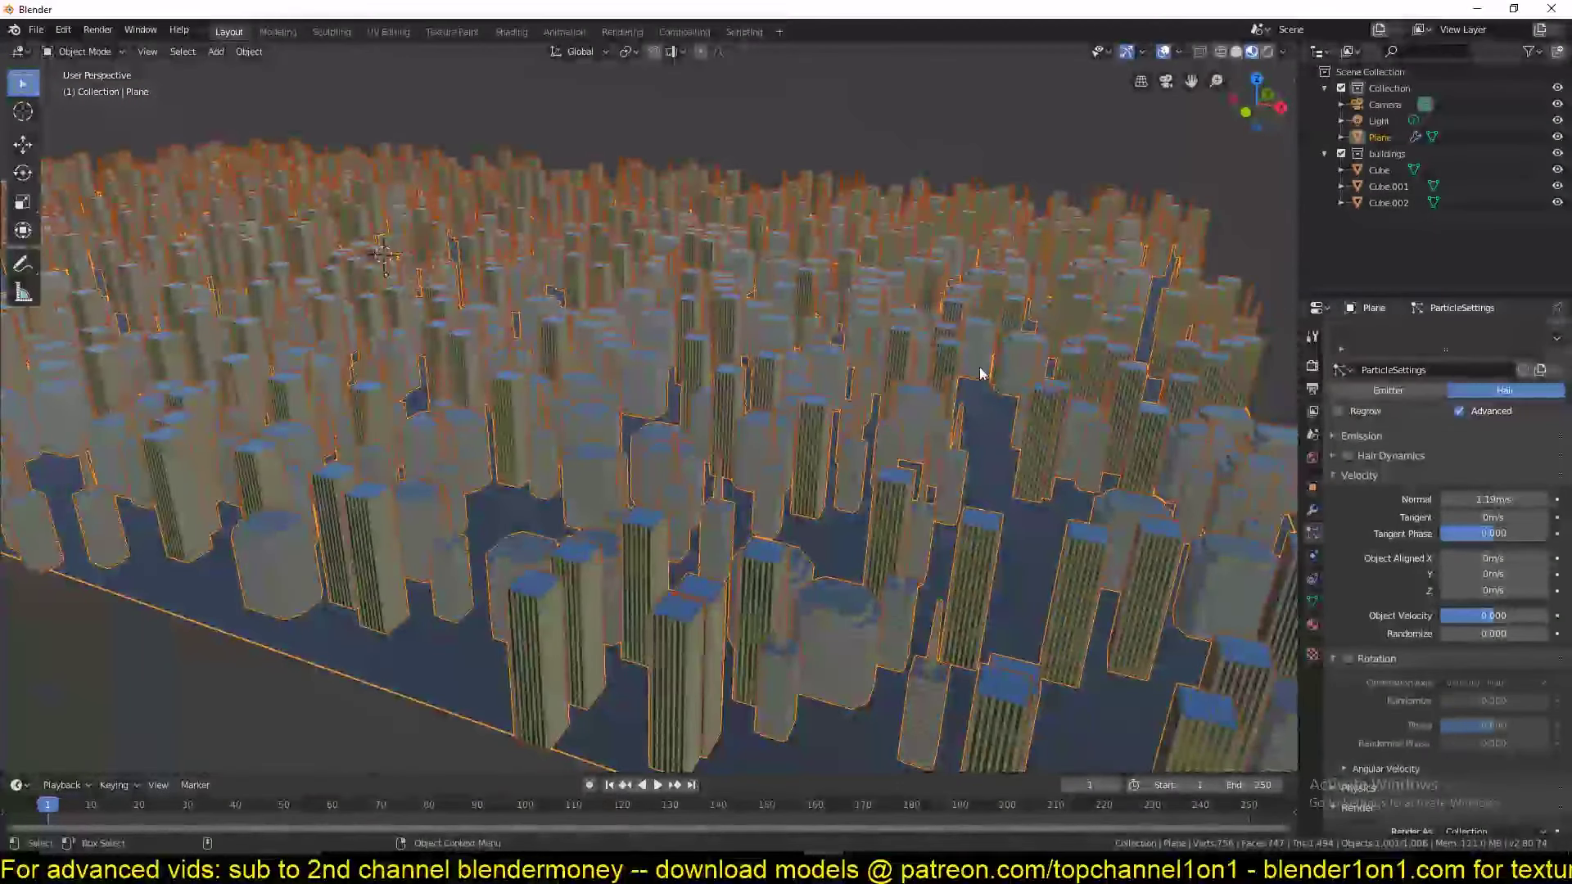
middle_click_drag(982, 364, 891, 344)
scroll(1464, 573, "down", 8)
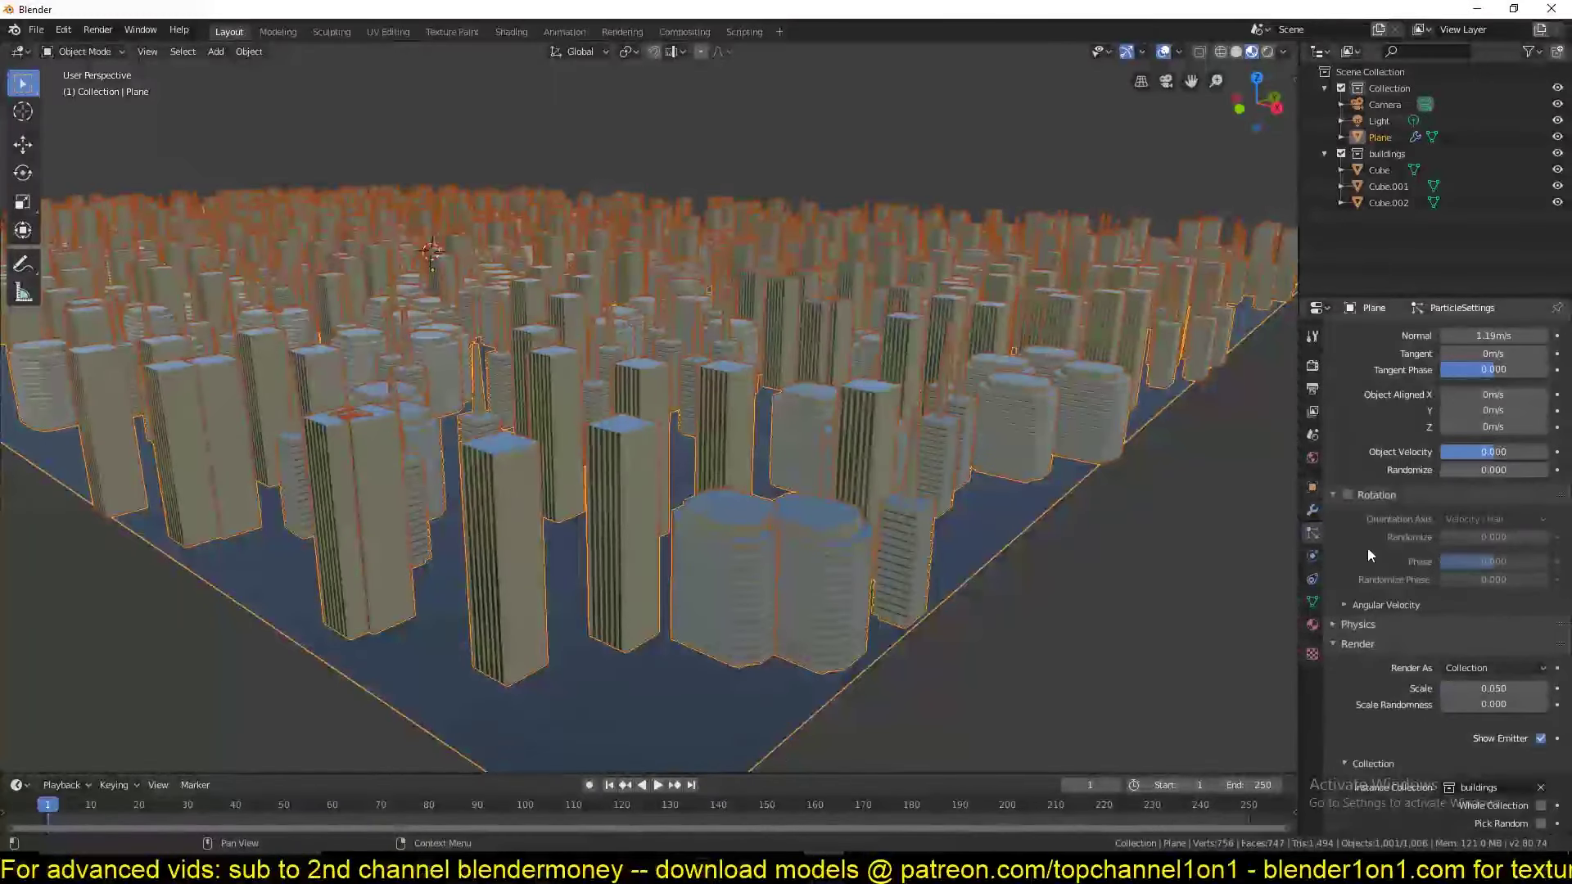
scroll(1373, 591, "down", 4)
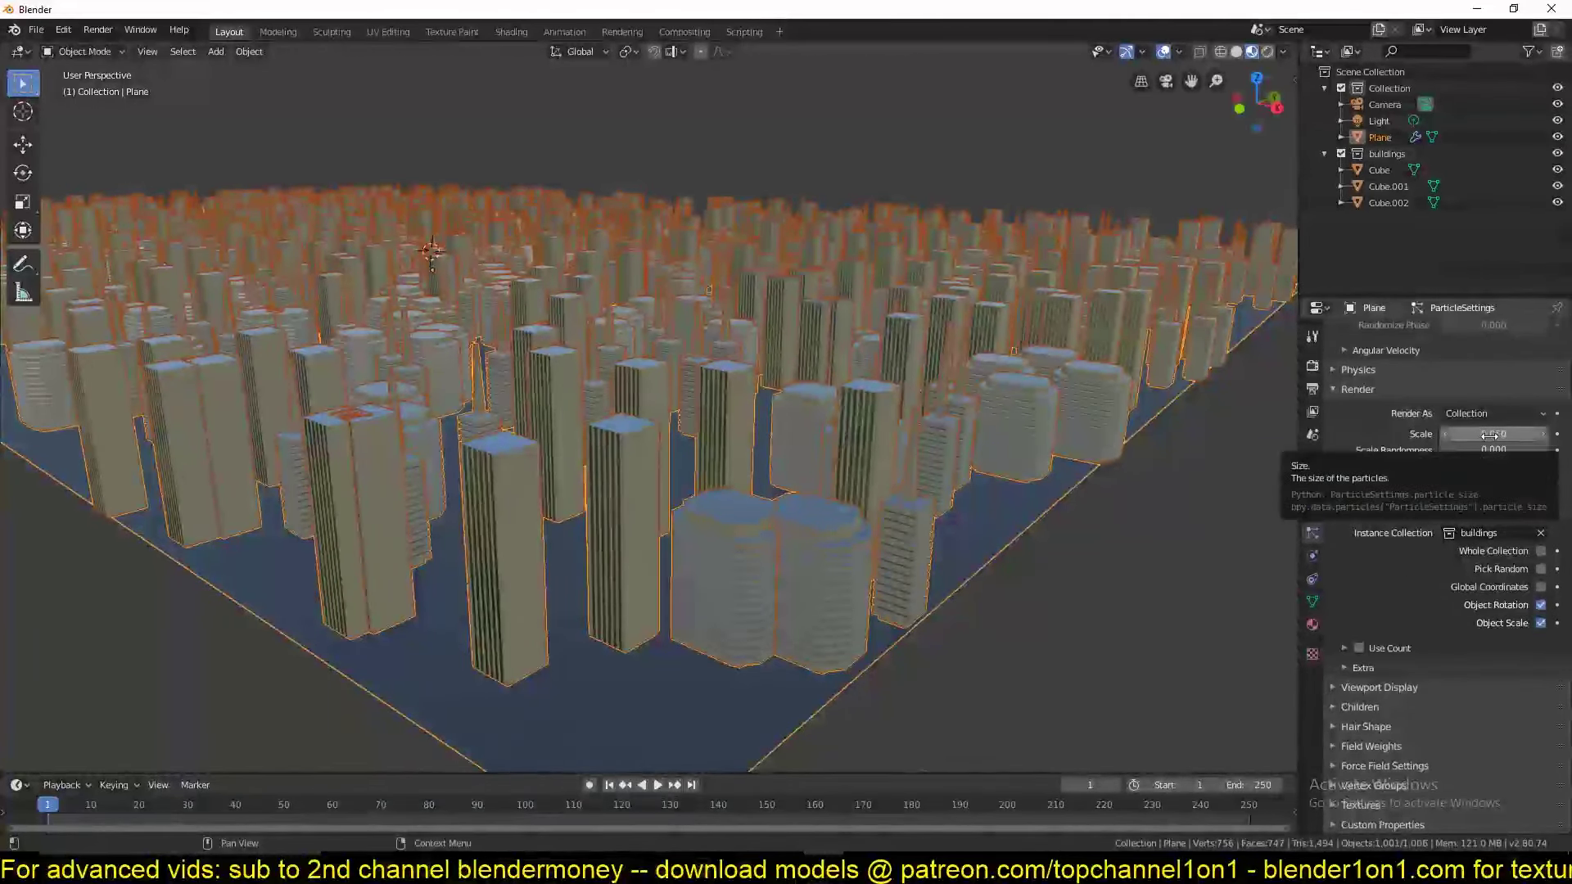
mouse_move(1491, 428)
left_mouse_down()
mouse_move(1511, 428)
mouse_move(1495, 434)
left_mouse_up()
left_click_drag(1477, 449, 1532, 449)
left_click(953, 362)
mouse_move(957, 370)
middle_mouse_down()
mouse_move(944, 359)
mouse_move(950, 372)
middle_mouse_up()
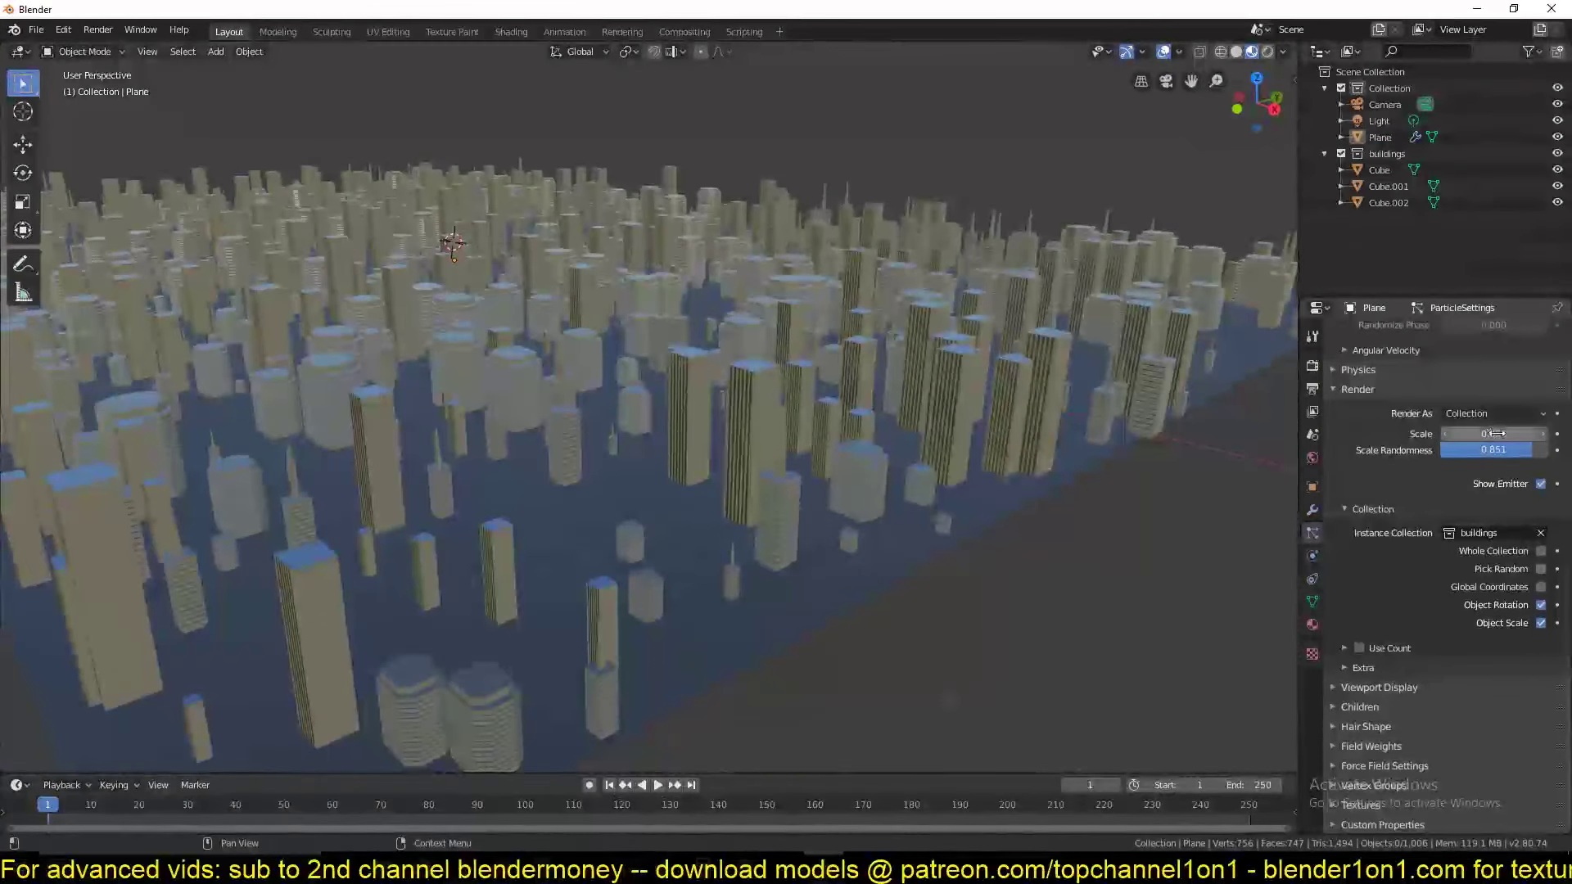
Set the particles' render Scale to 0.119 and Scale Randomness to 0.198.
mouse_move(1493, 434)
left_mouse_down()
mouse_move(1521, 434)
mouse_move(1486, 433)
mouse_move(1508, 434)
left_mouse_up()
middle_click_drag(573, 294, 714, 389)
middle_click_drag(548, 332, 548, 391)
middle_click_drag(623, 427, 542, 425)
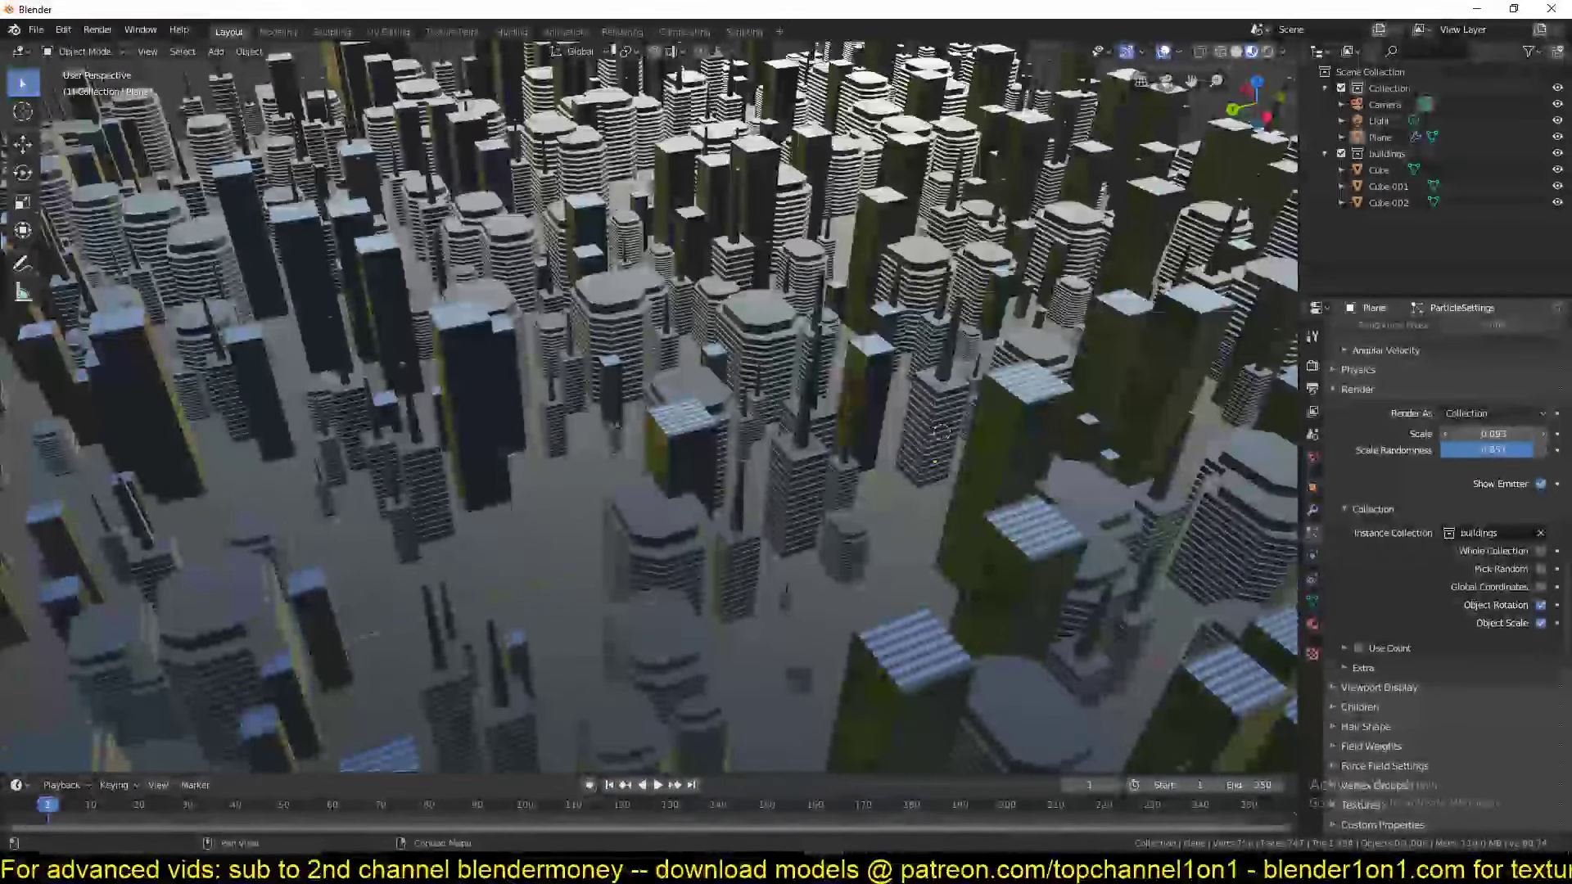
left_click_drag(1474, 434, 1383, 450)
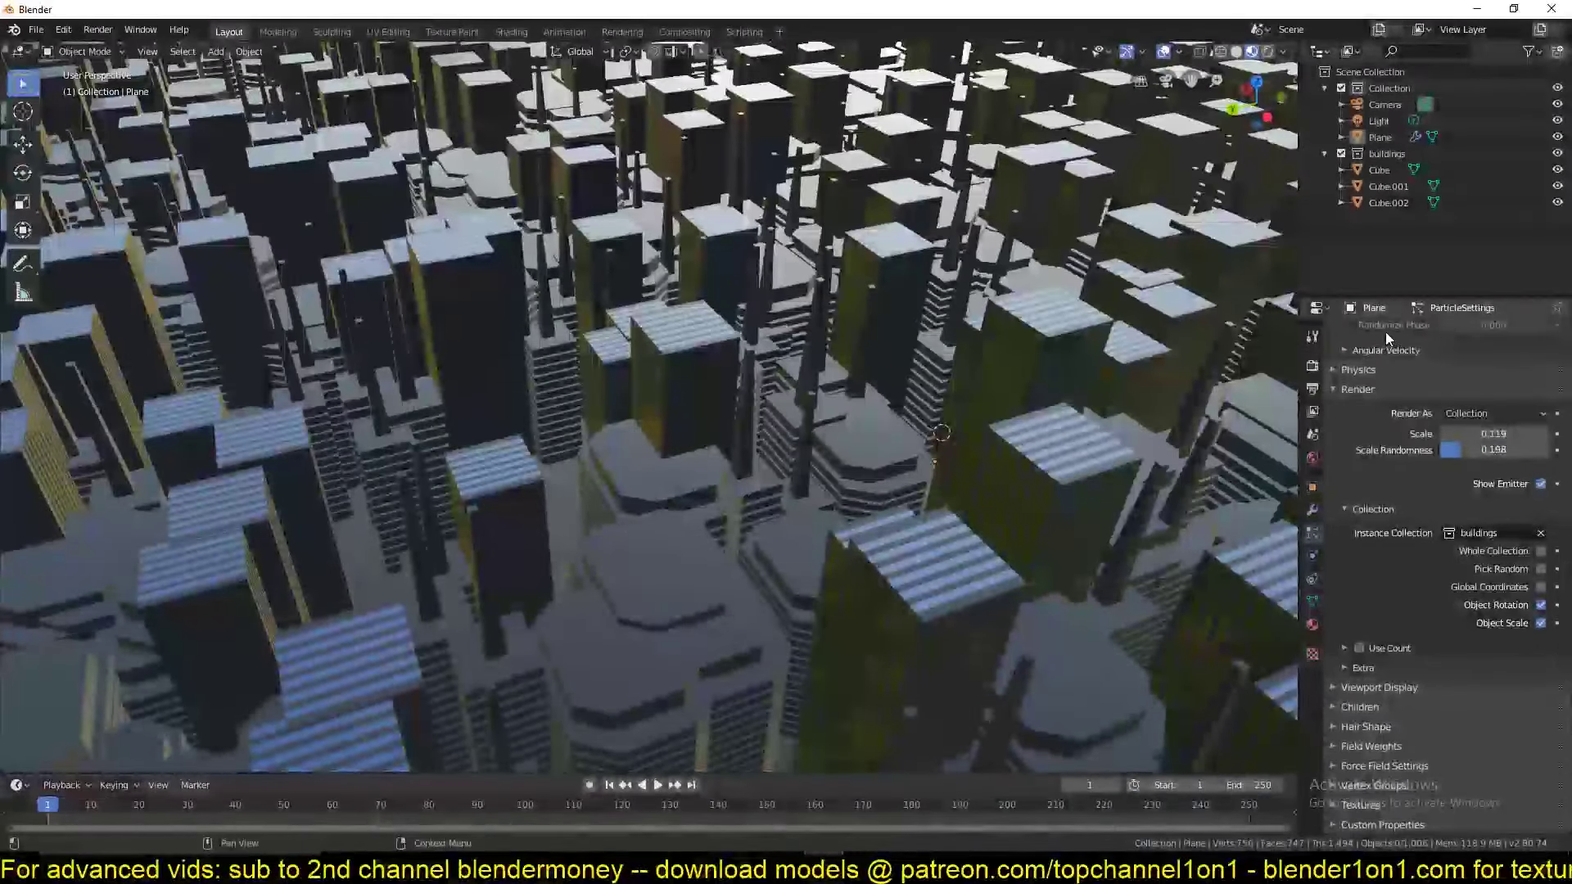
scroll(695, 328, "down", 10)
middle_click_drag(696, 328, 607, 344)
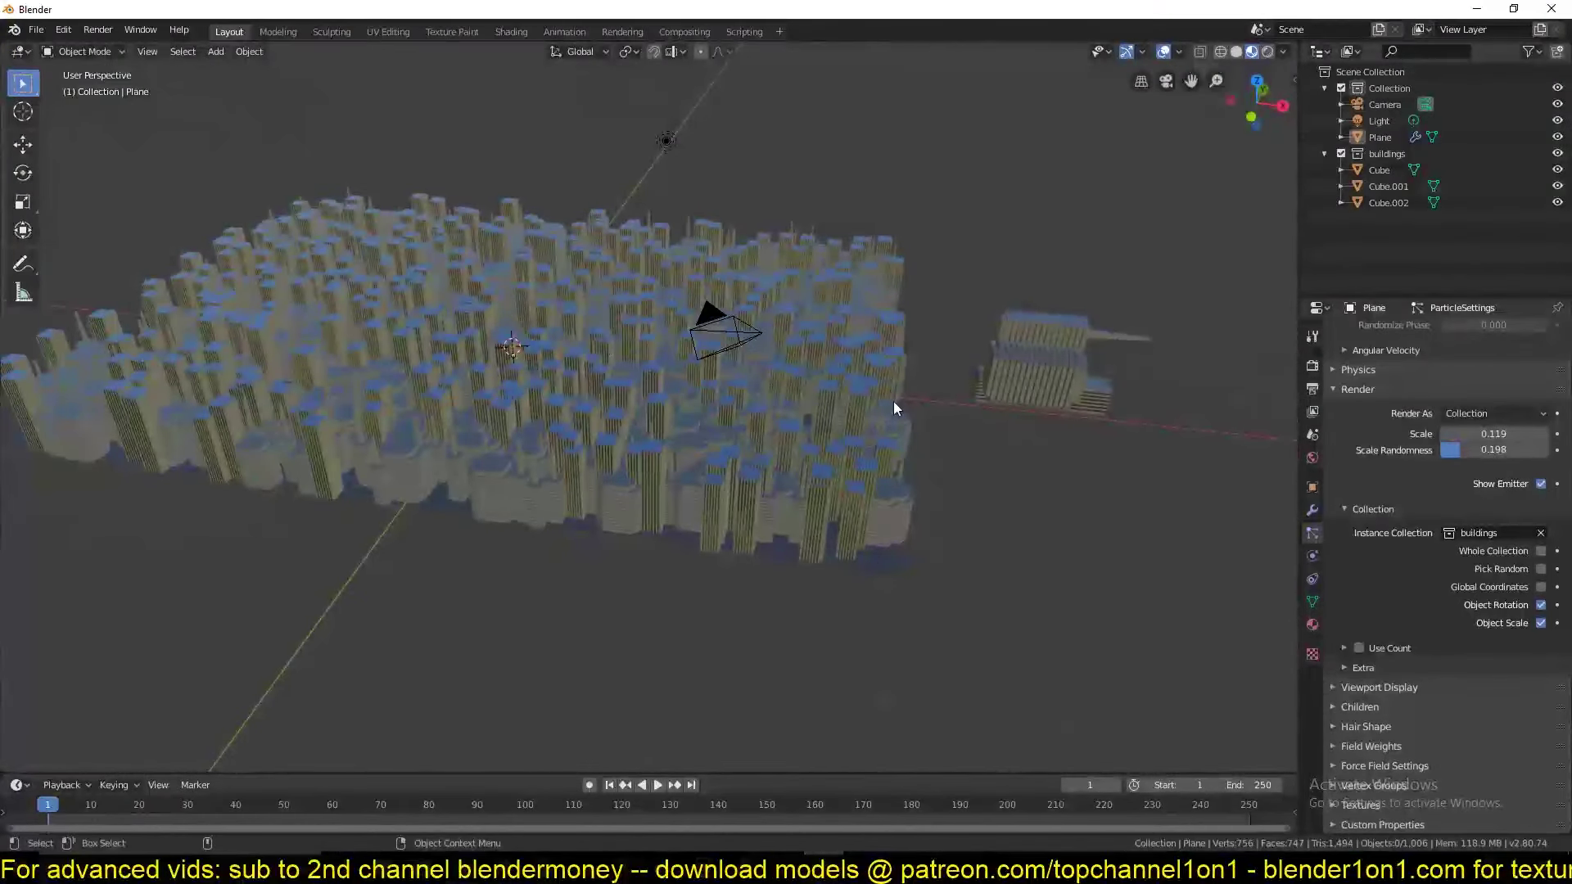
middle_click_drag(898, 407, 809, 400)
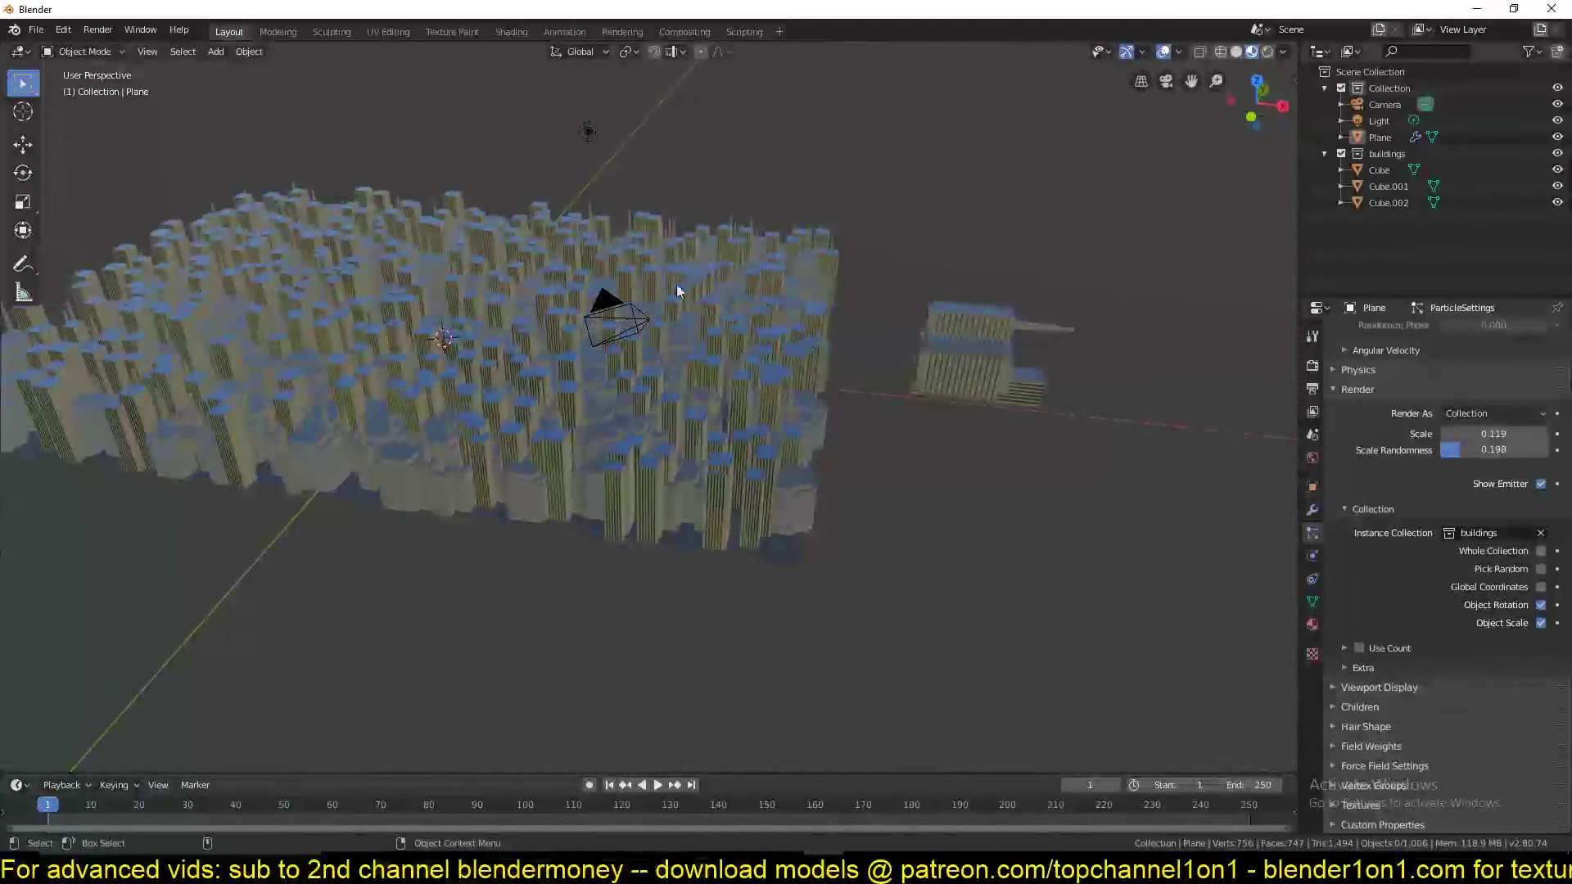
Duplicate the plain rectangular striped building beside the plane and place the copy clear of the original.
middle_click_drag(678, 291, 851, 533)
left_click(851, 534)
middle_click_drag(720, 543, 757, 494)
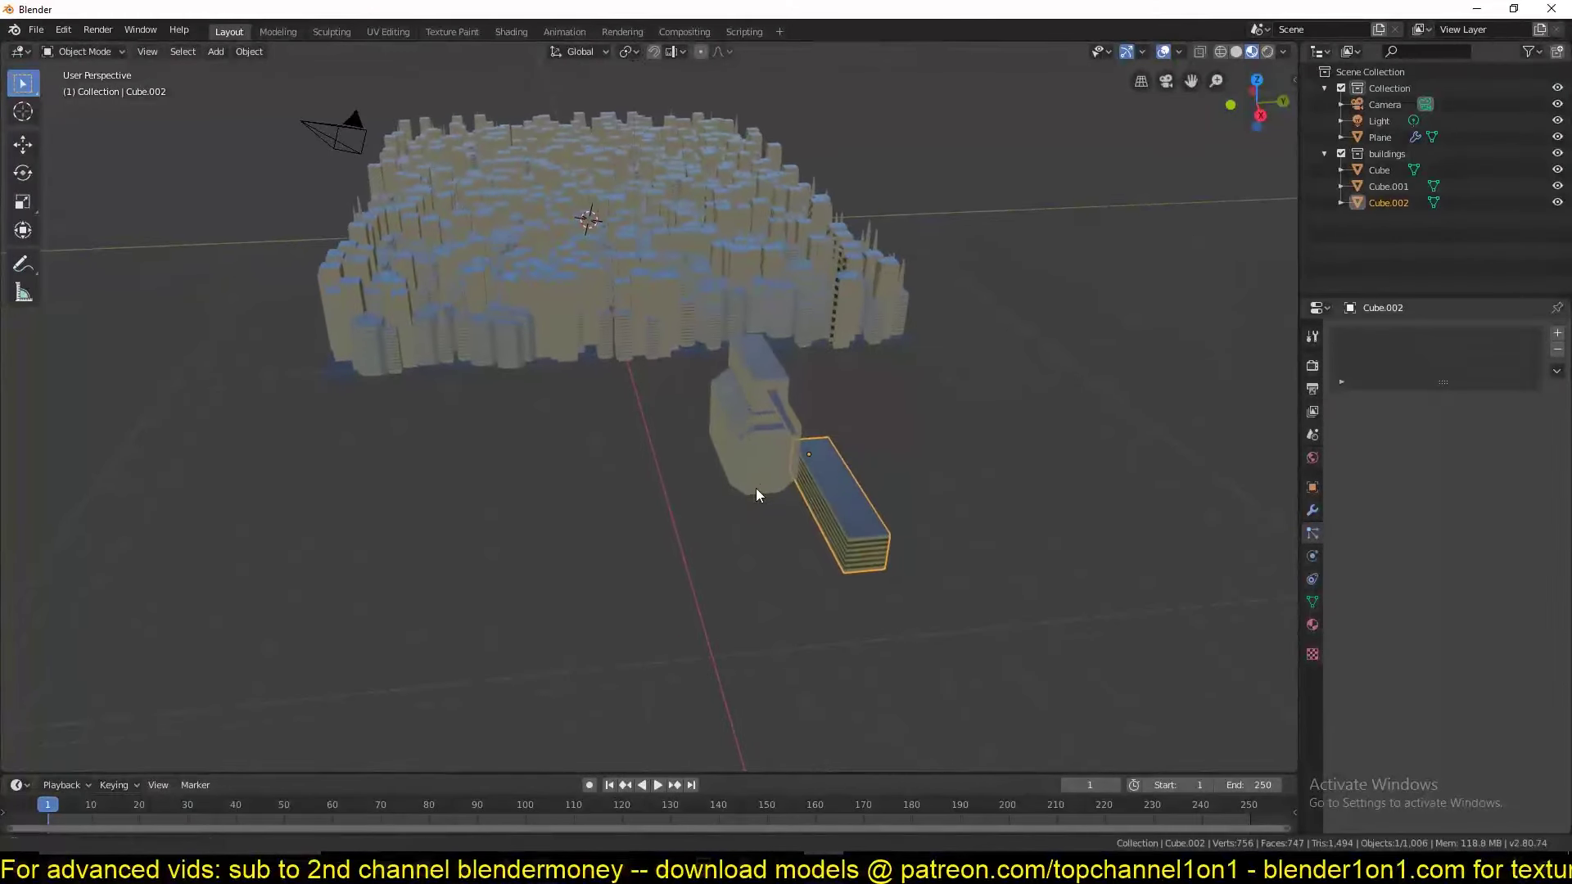
key("shift+d")
left_click(837, 438)
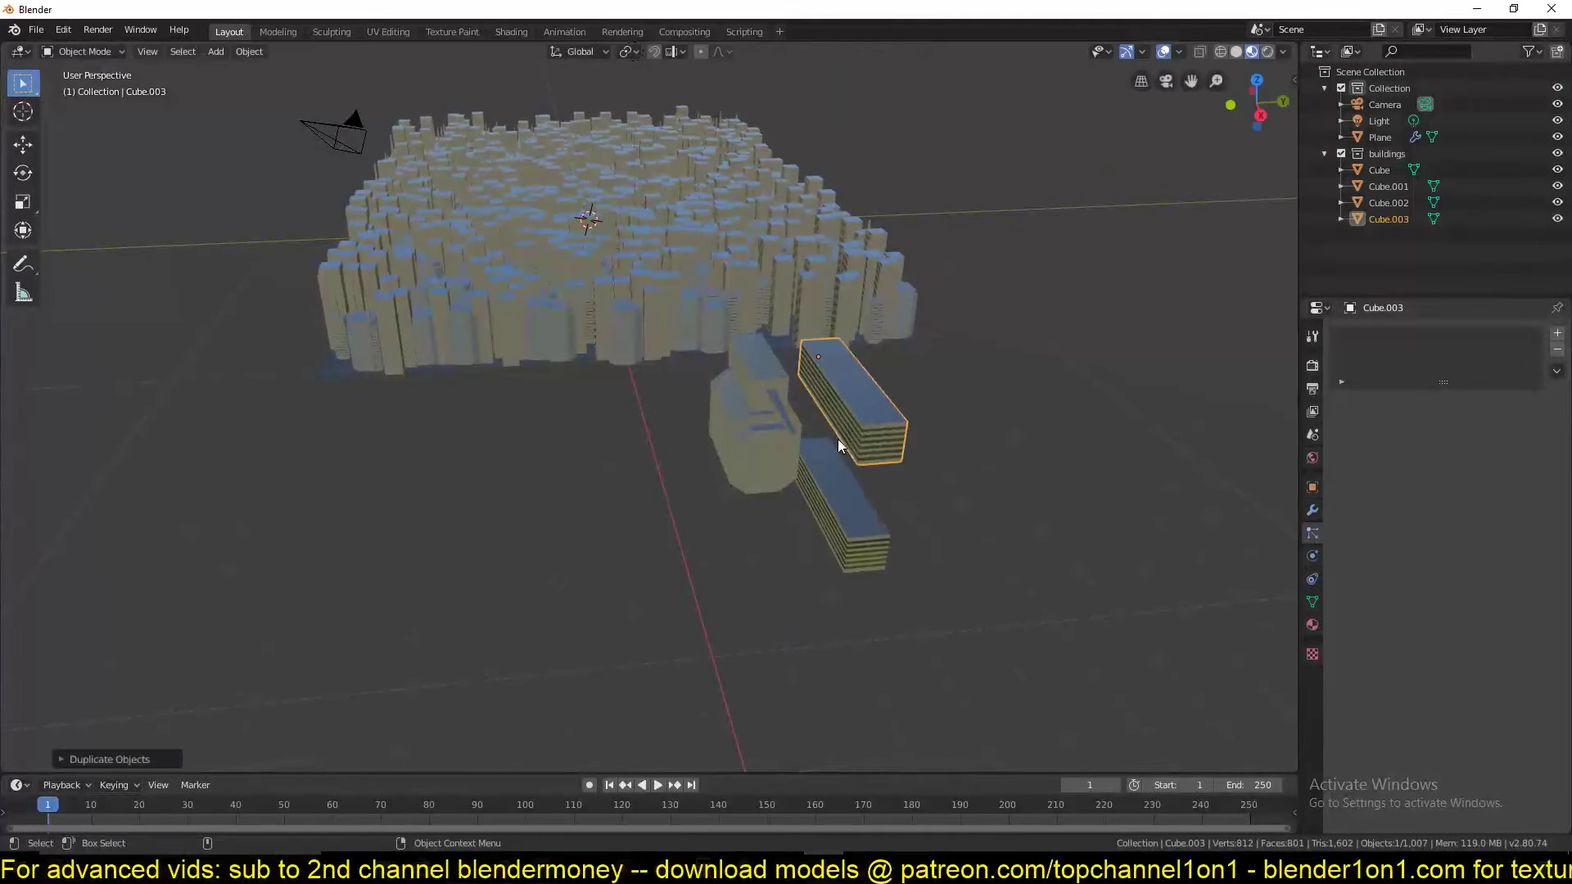
Add a centred lengthwise loop cut around the duplicated building.
scroll(901, 433, "up", 4)
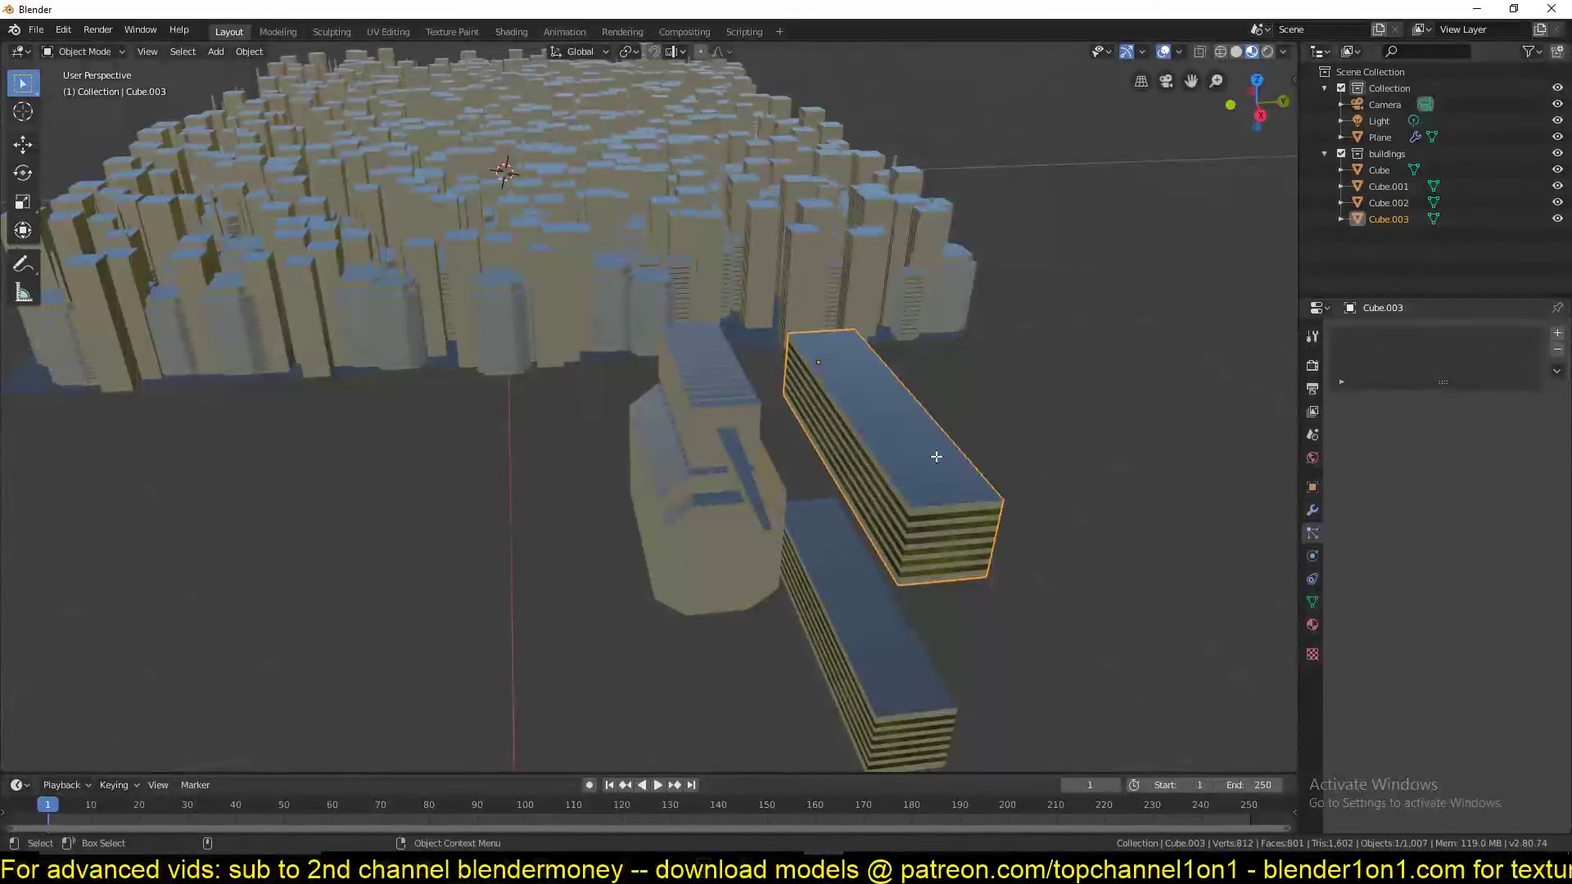
key("Tab")
key("ctrl+r")
left_click(852, 376)
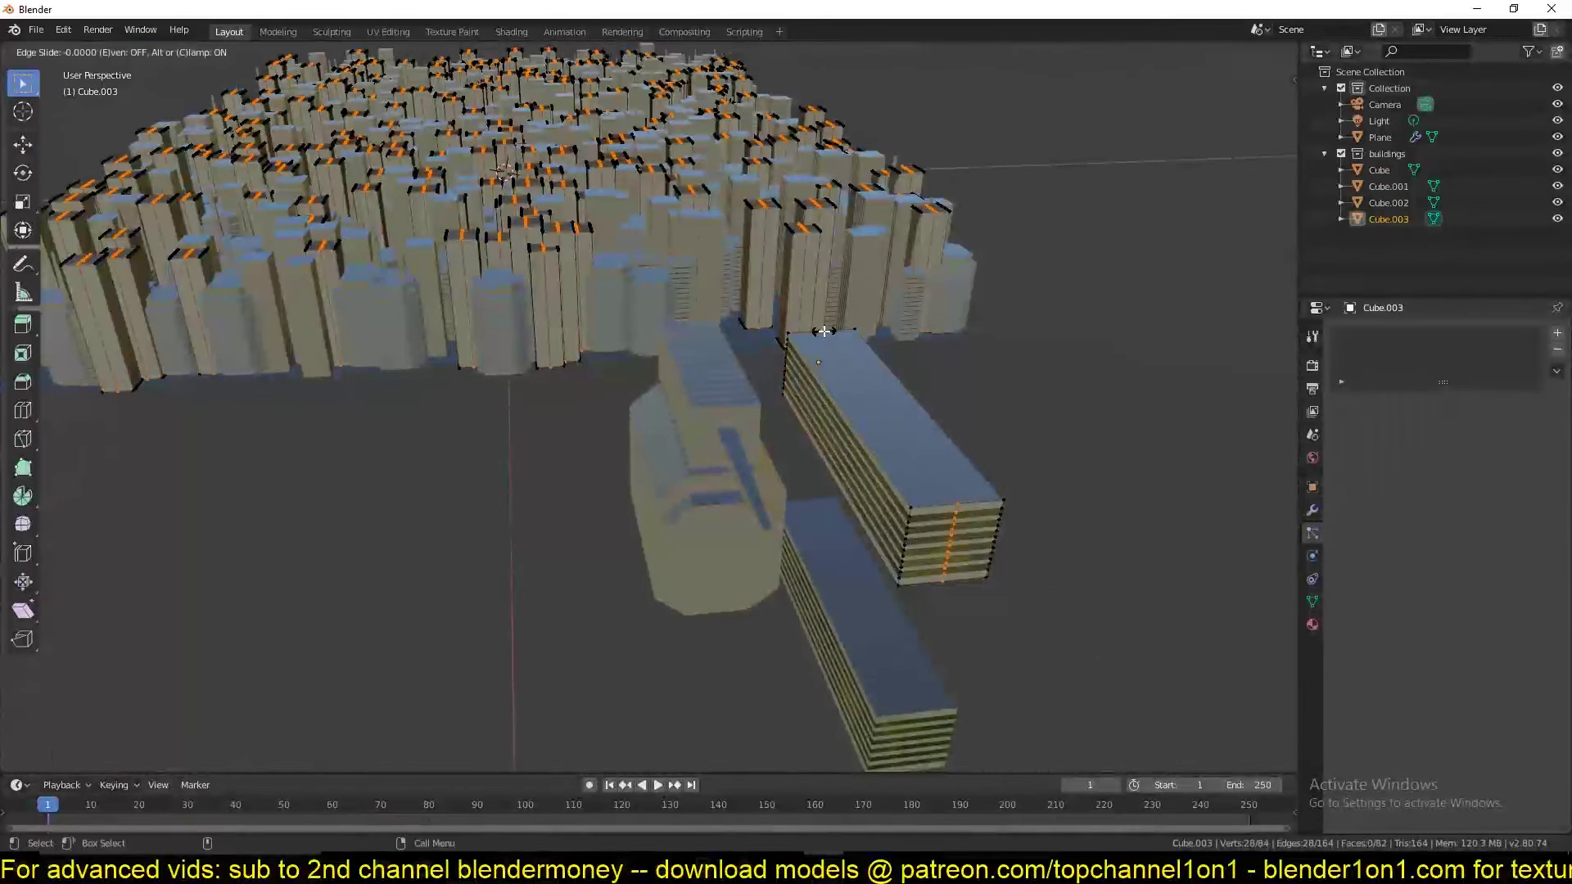
left_click(866, 401)
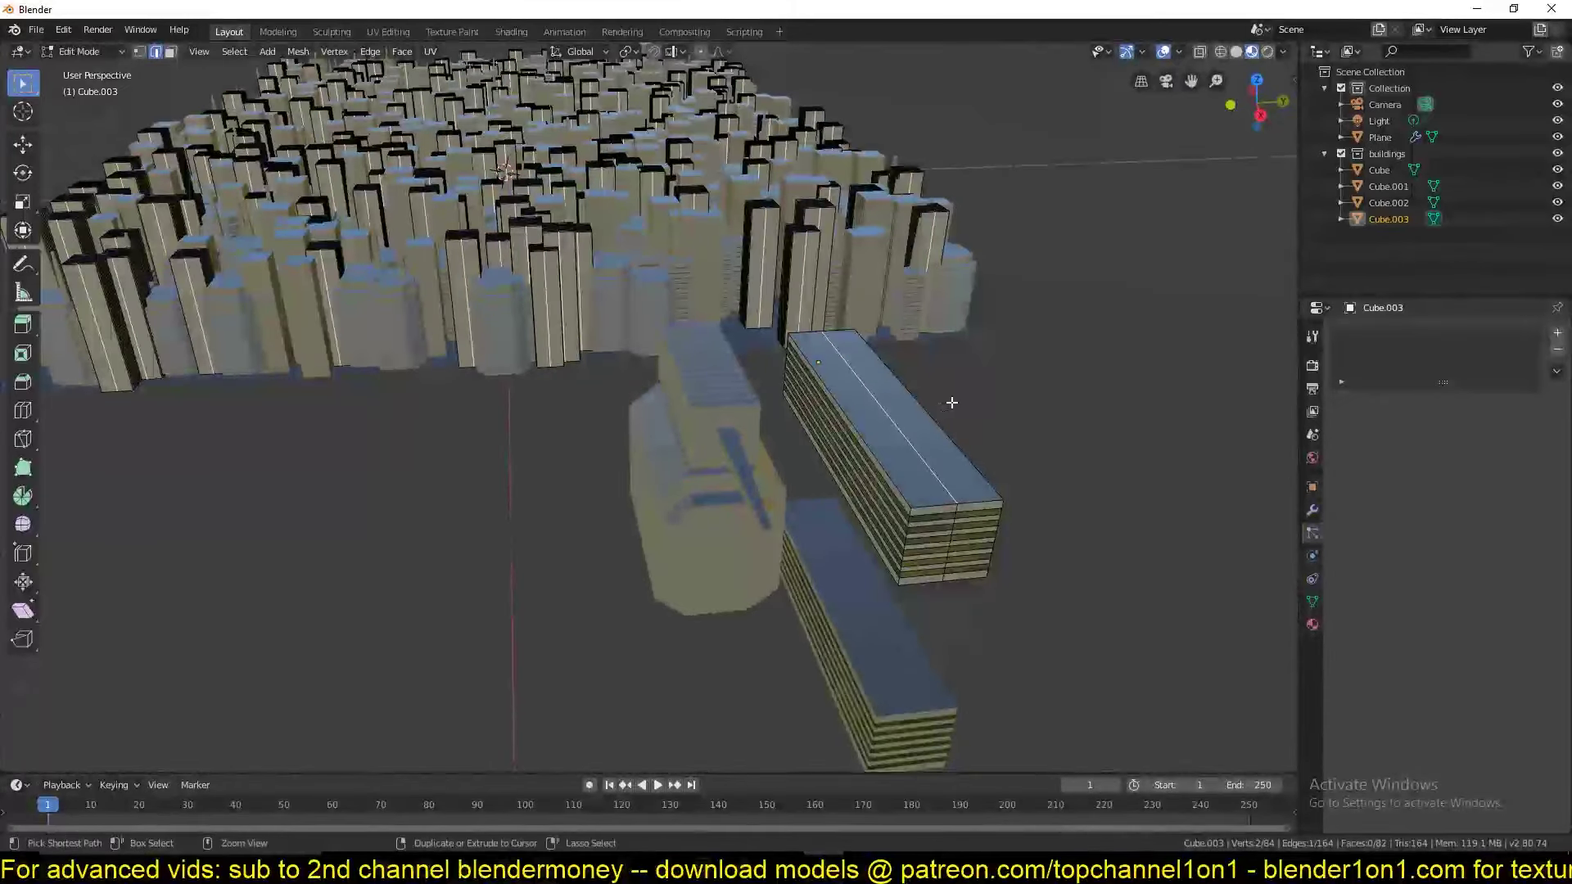
Bevel the duplicate's long centre edge into a strip, extrude it about 0.49 m outward, and return to Object Mode.
key("ctrl+b")
left_click(987, 390)
key("e")
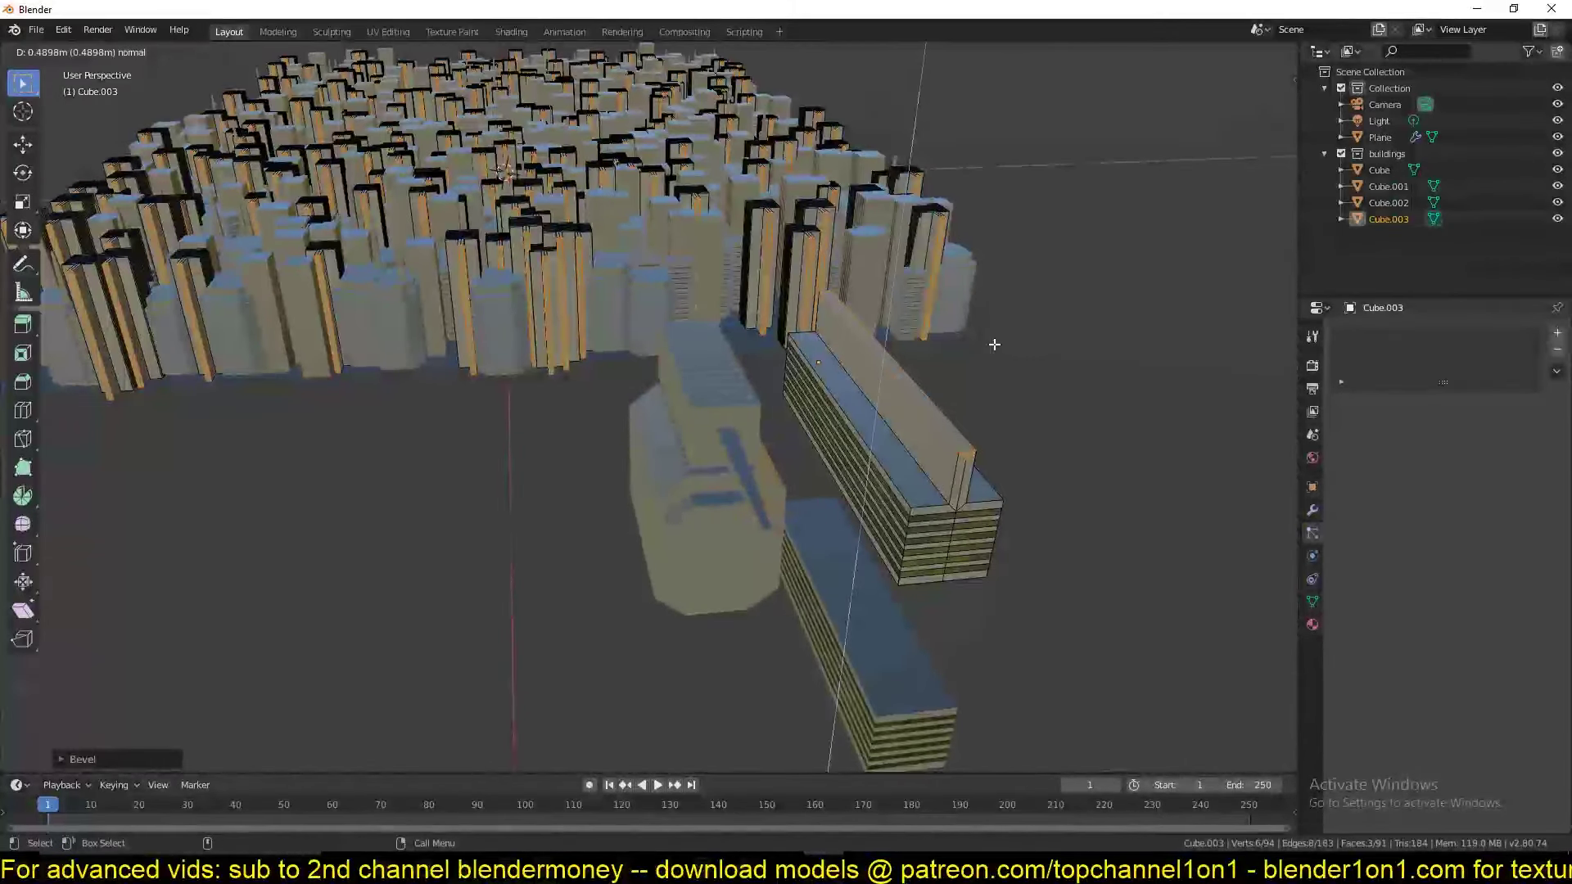
left_click(993, 344)
key("Tab")
Switch the viewport to Solid shading and inspect the scattered city up close and as a whole.
mouse_move(665, 316)
middle_mouse_down()
mouse_move(804, 293)
mouse_move(543, 339)
mouse_move(410, 325)
mouse_move(459, 353)
mouse_move(622, 360)
mouse_move(684, 334)
middle_mouse_up()
scroll(704, 474, "up", 3)
middle_click_drag(711, 473, 822, 489)
left_click(1235, 51)
mouse_move(737, 426)
middle_mouse_down()
mouse_move(691, 434)
mouse_move(895, 273)
mouse_move(531, 308)
middle_mouse_up()
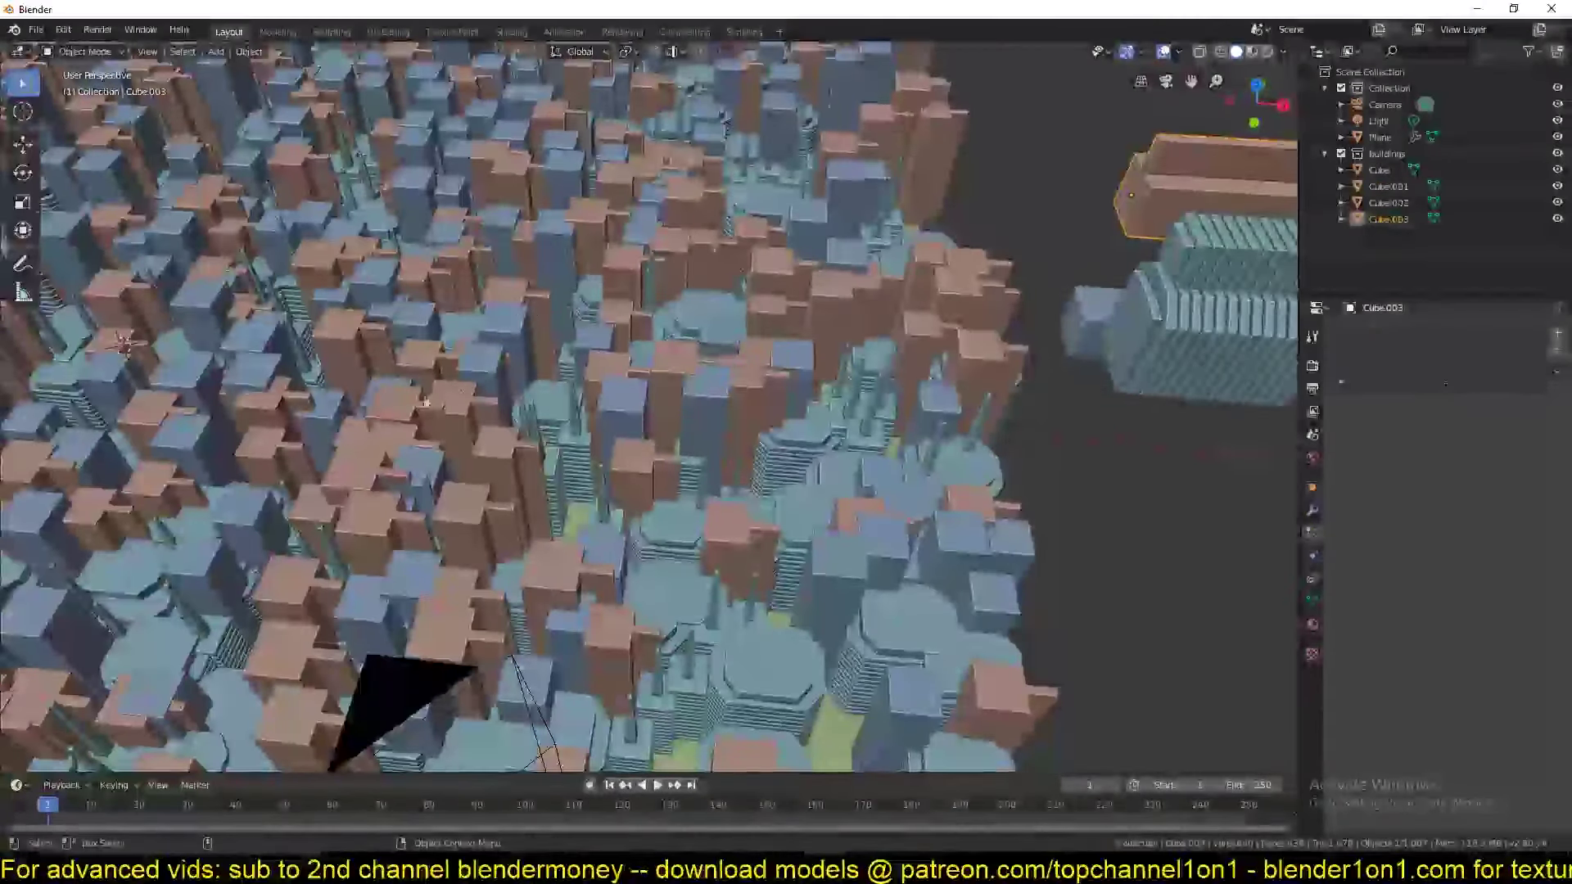
middle_click_drag(409, 439, 487, 409)
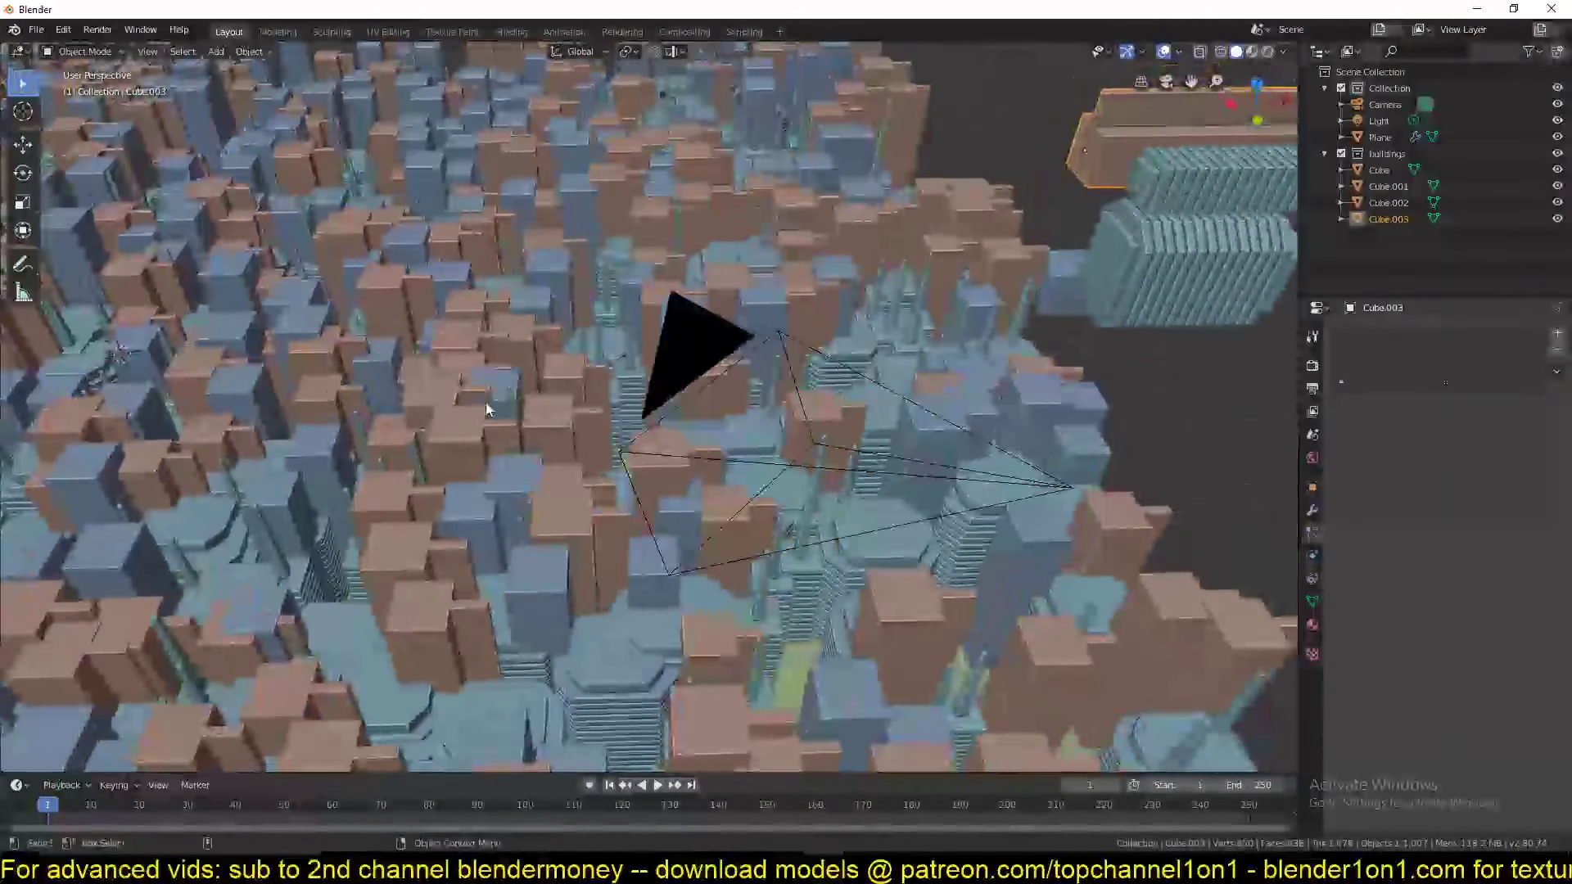
scroll(486, 409, "up", 5)
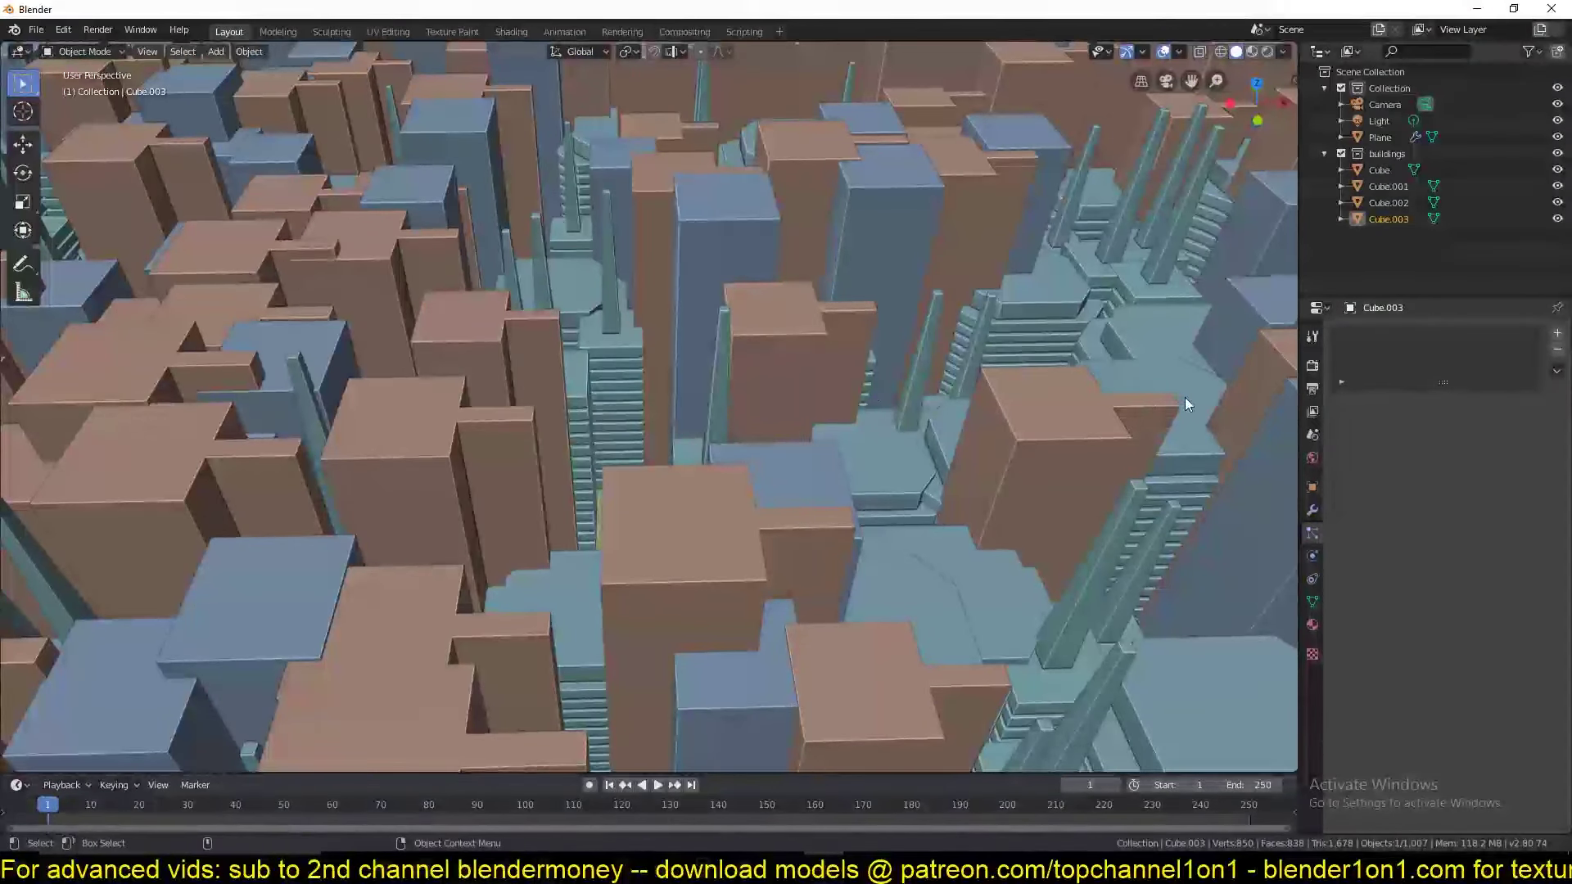
scroll(917, 381, "down", 8)
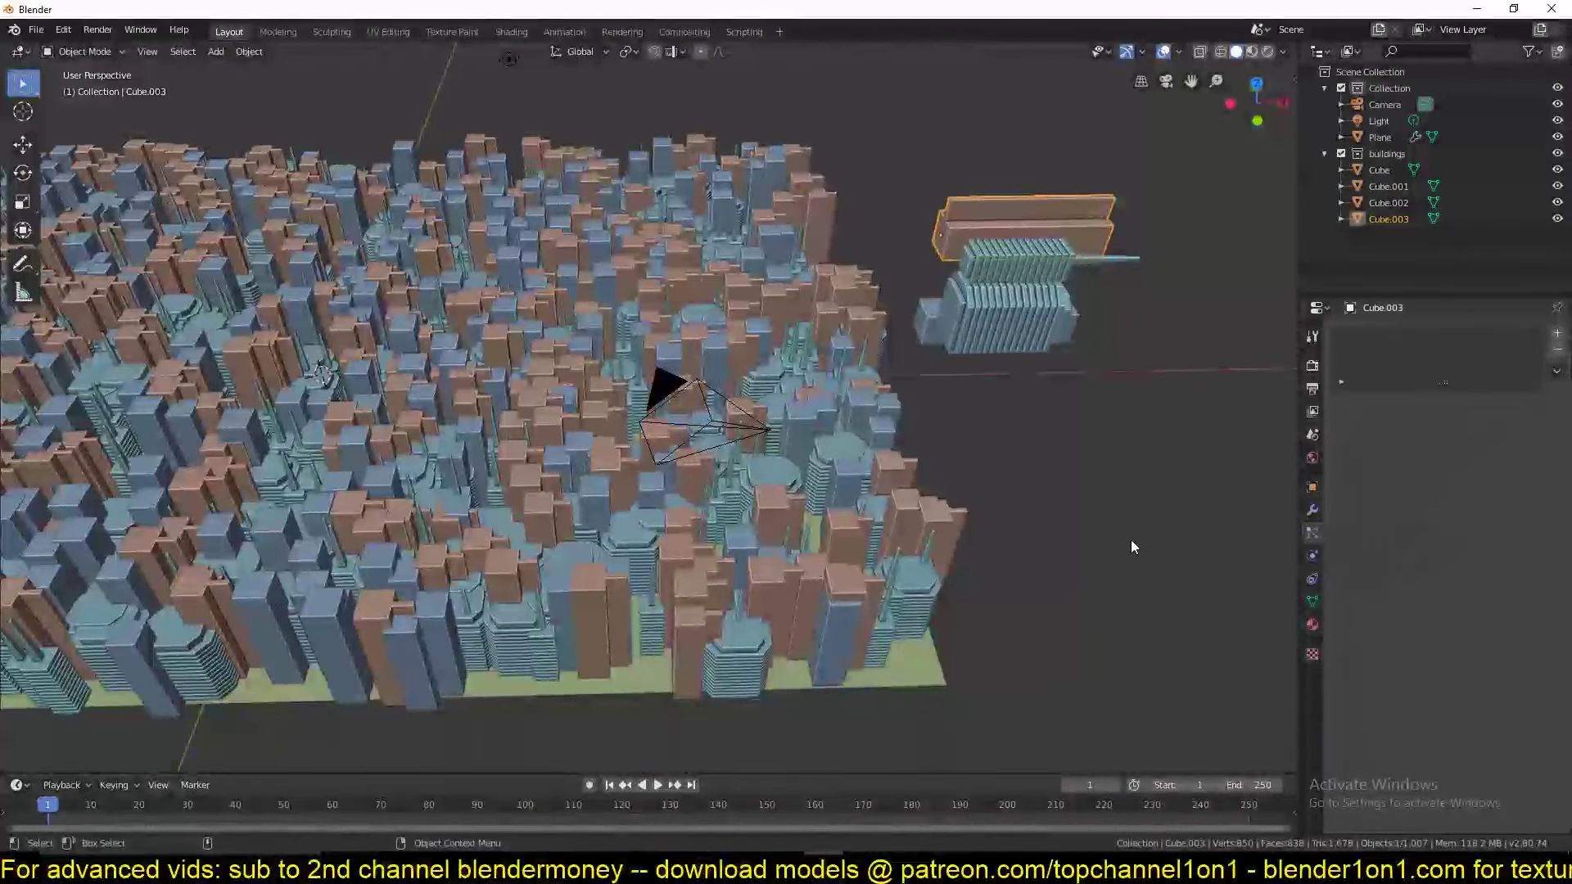
Select the plane and expand the Emission and Source settings of its hair particle system.
left_click(1379, 137)
left_click(1402, 465)
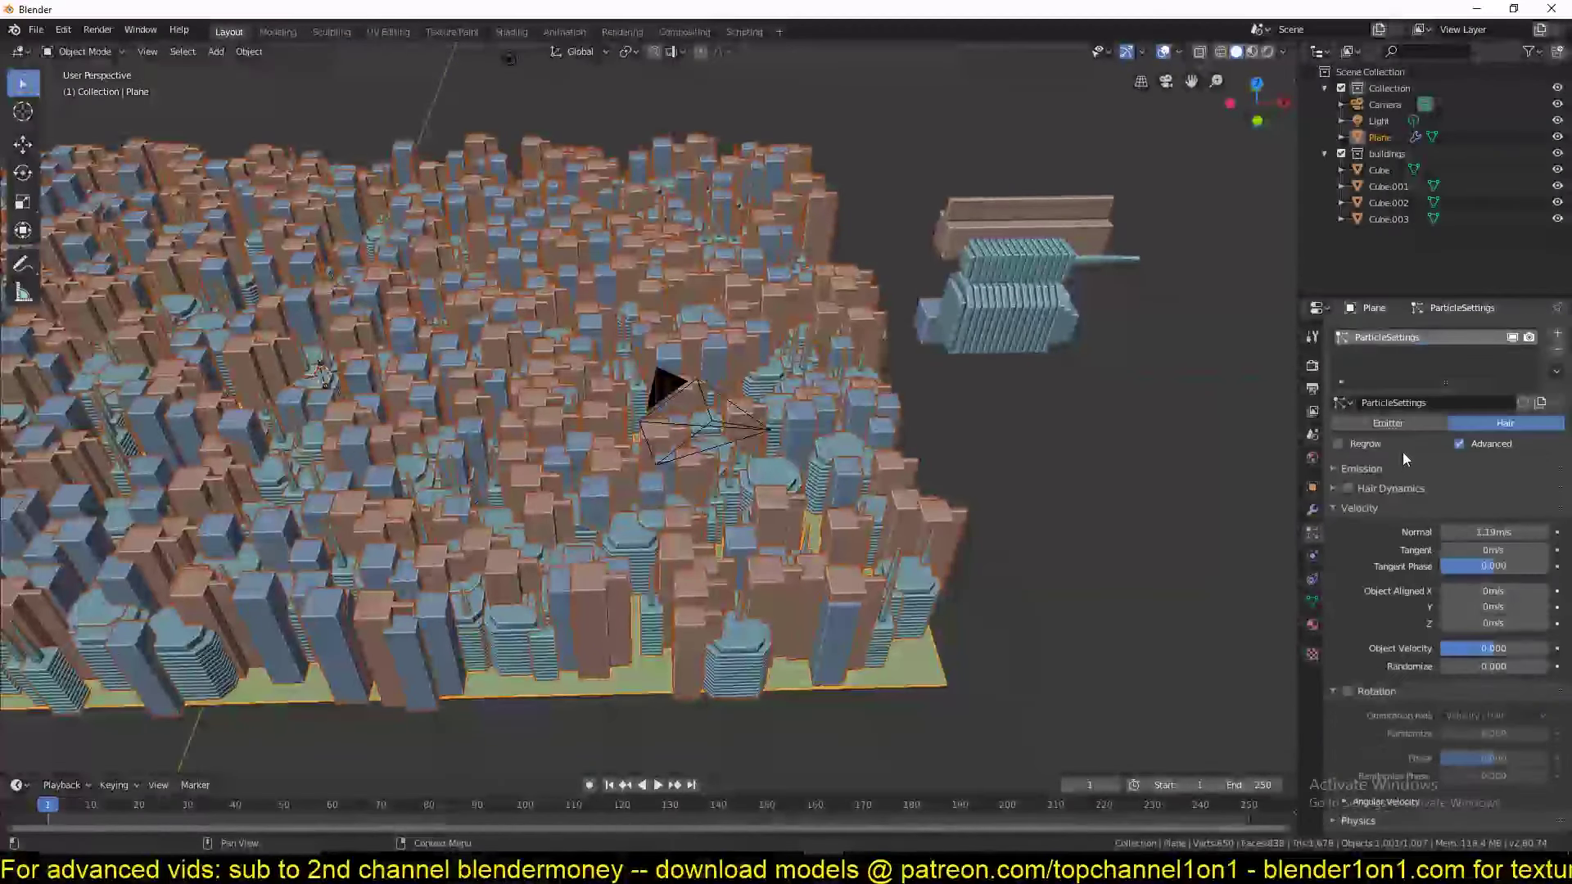
left_click(1358, 468)
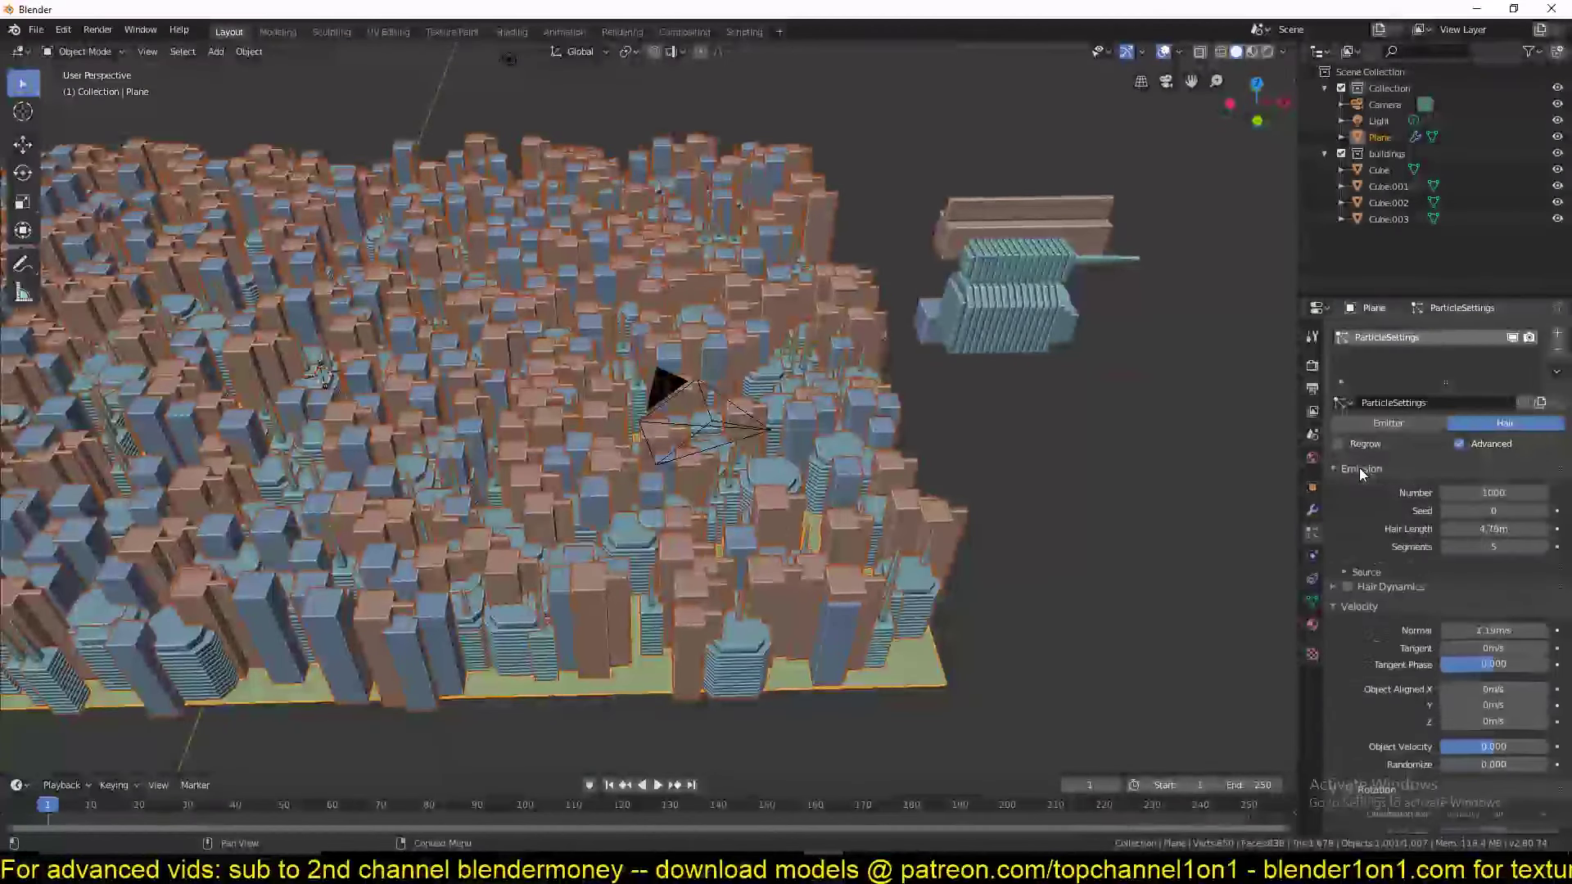
left_click(1378, 573)
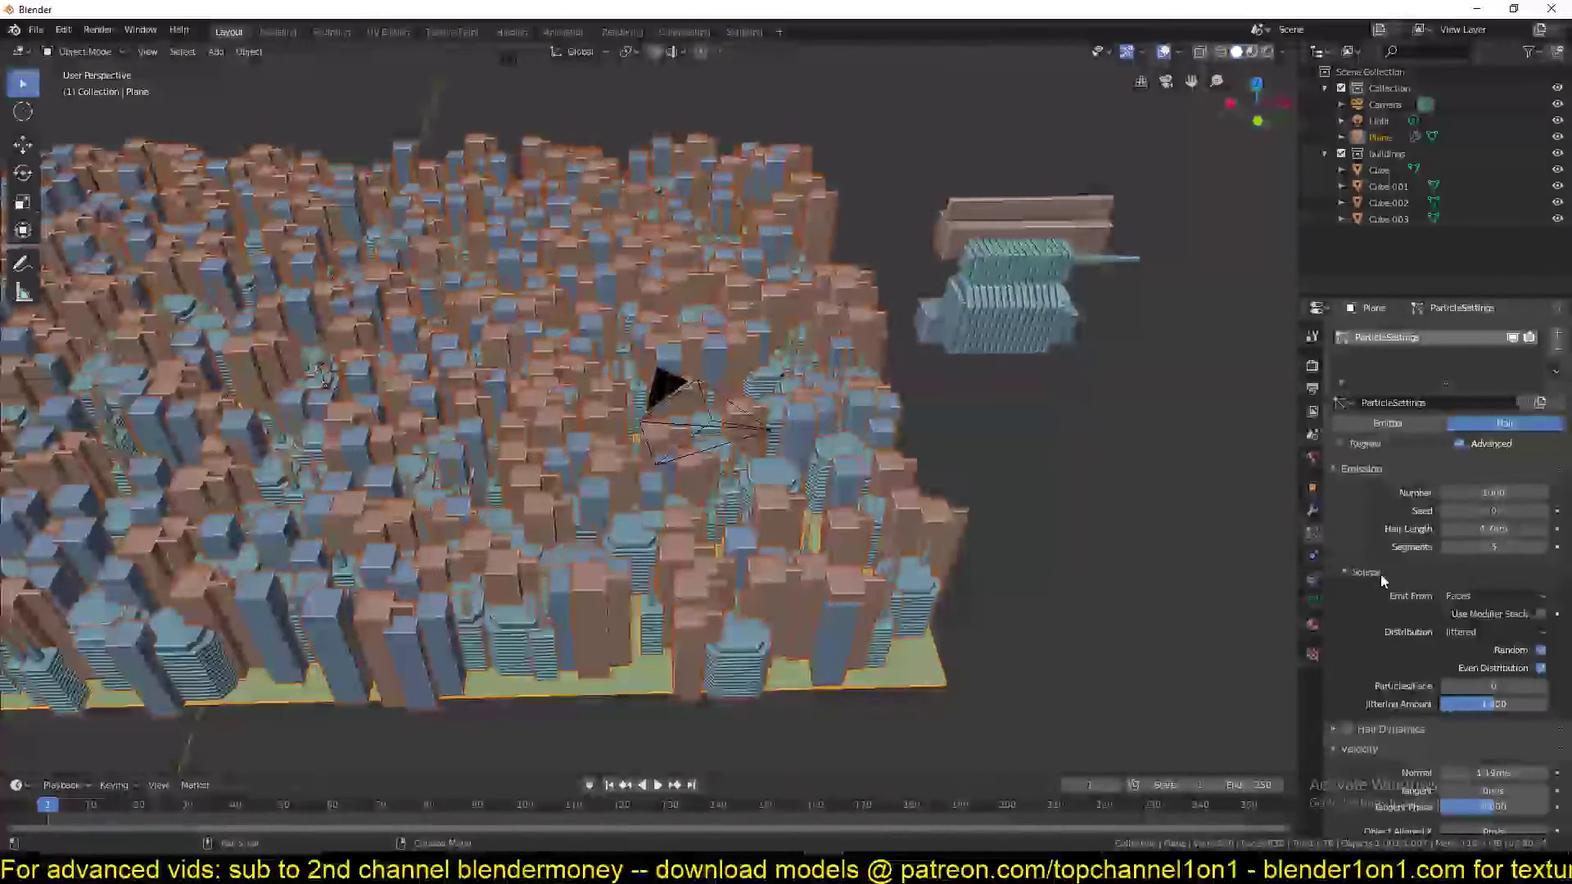
Try emitting the building particles from the plane's vertices.
left_click(1470, 593)
left_click(1462, 617)
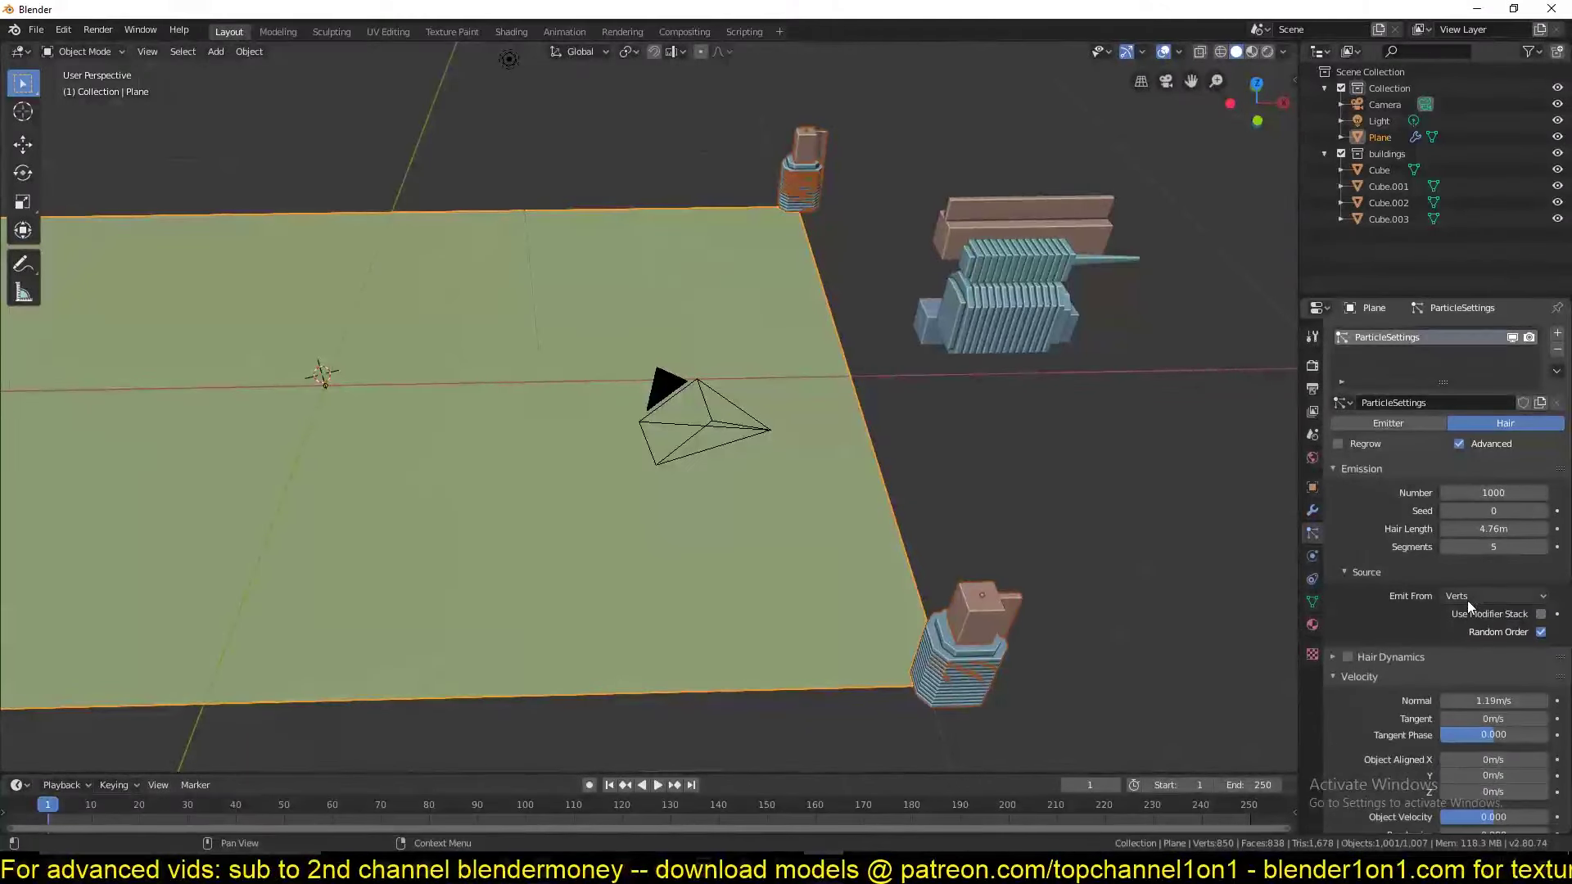
scroll(861, 504, "down", 4)
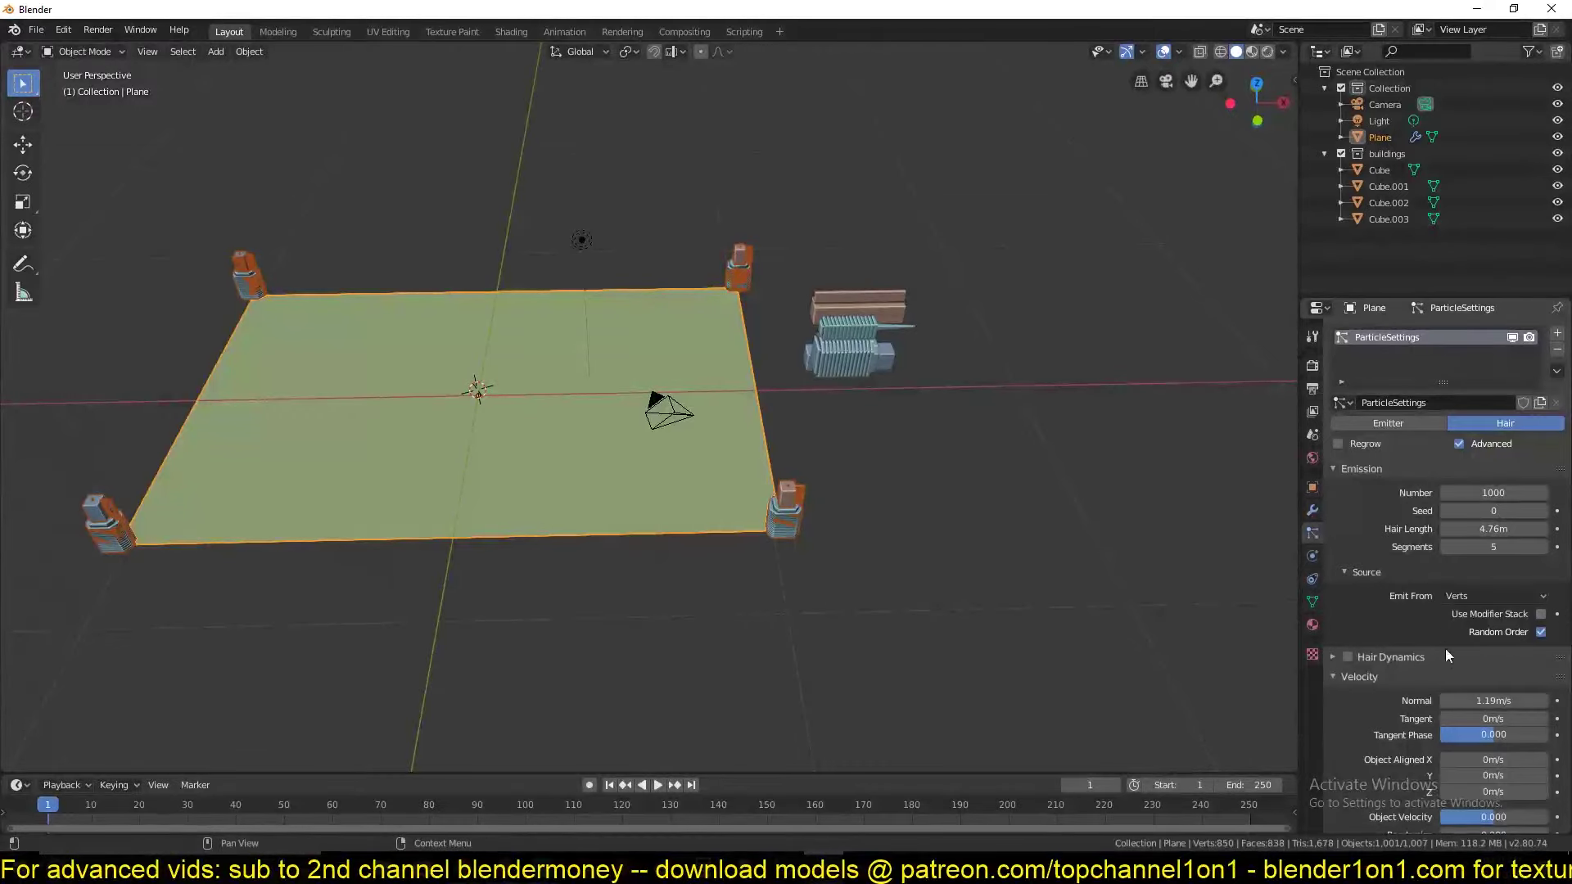
Set the hair particles to emit from Volume and inspect the building distribution across the plane.
scroll(1445, 648, "down", 2)
left_click(1488, 528)
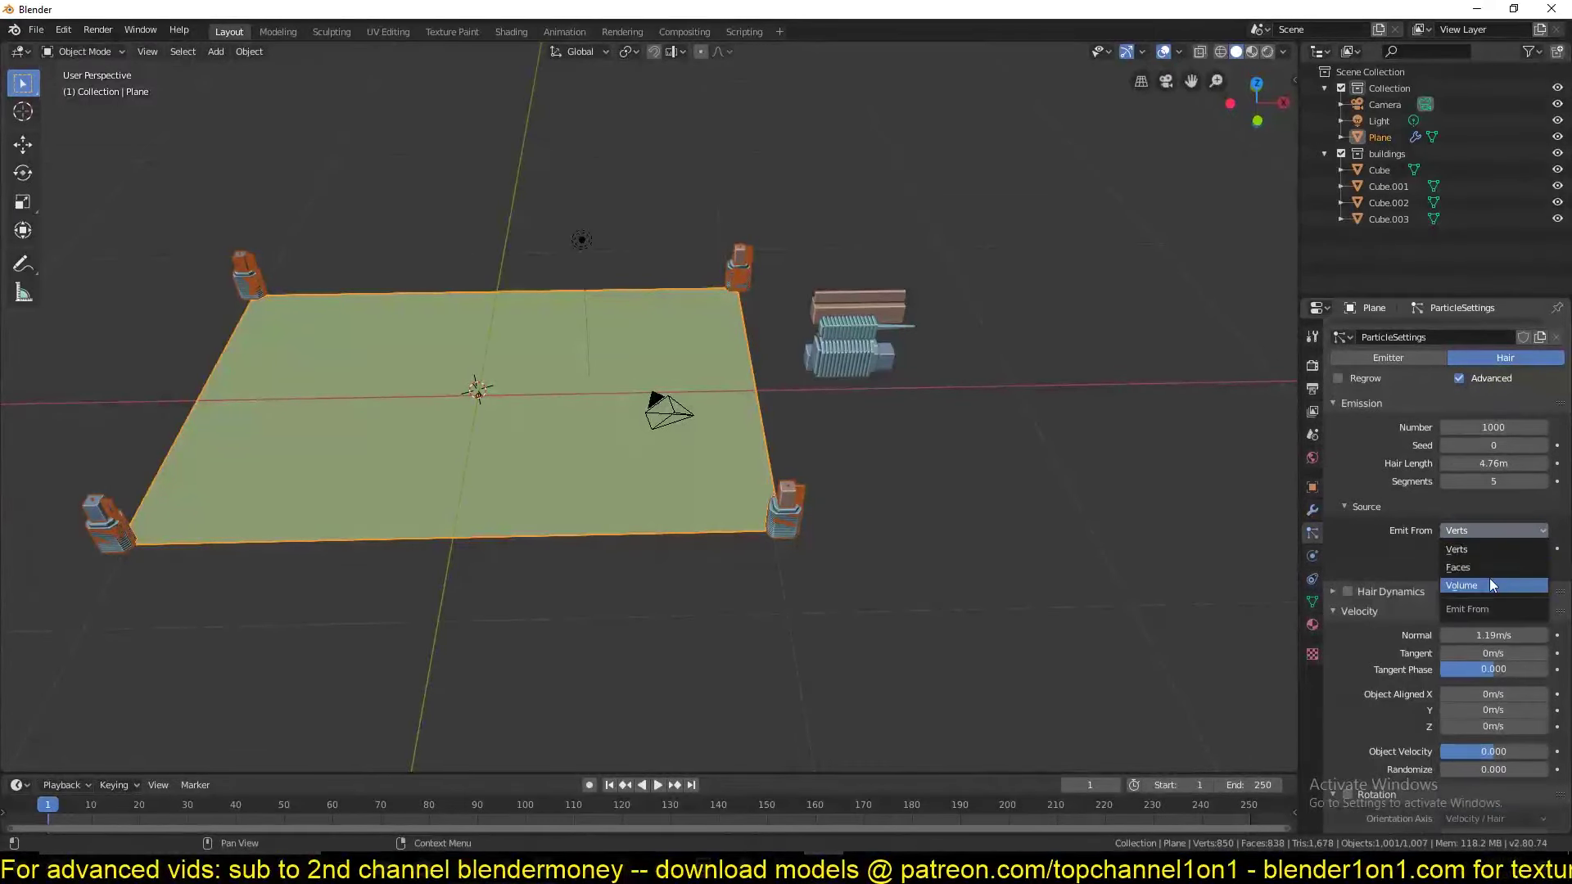
left_click(1490, 585)
scroll(911, 485, "up", 5)
mouse_move(910, 475)
middle_mouse_down()
mouse_move(988, 474)
mouse_move(900, 458)
middle_mouse_up()
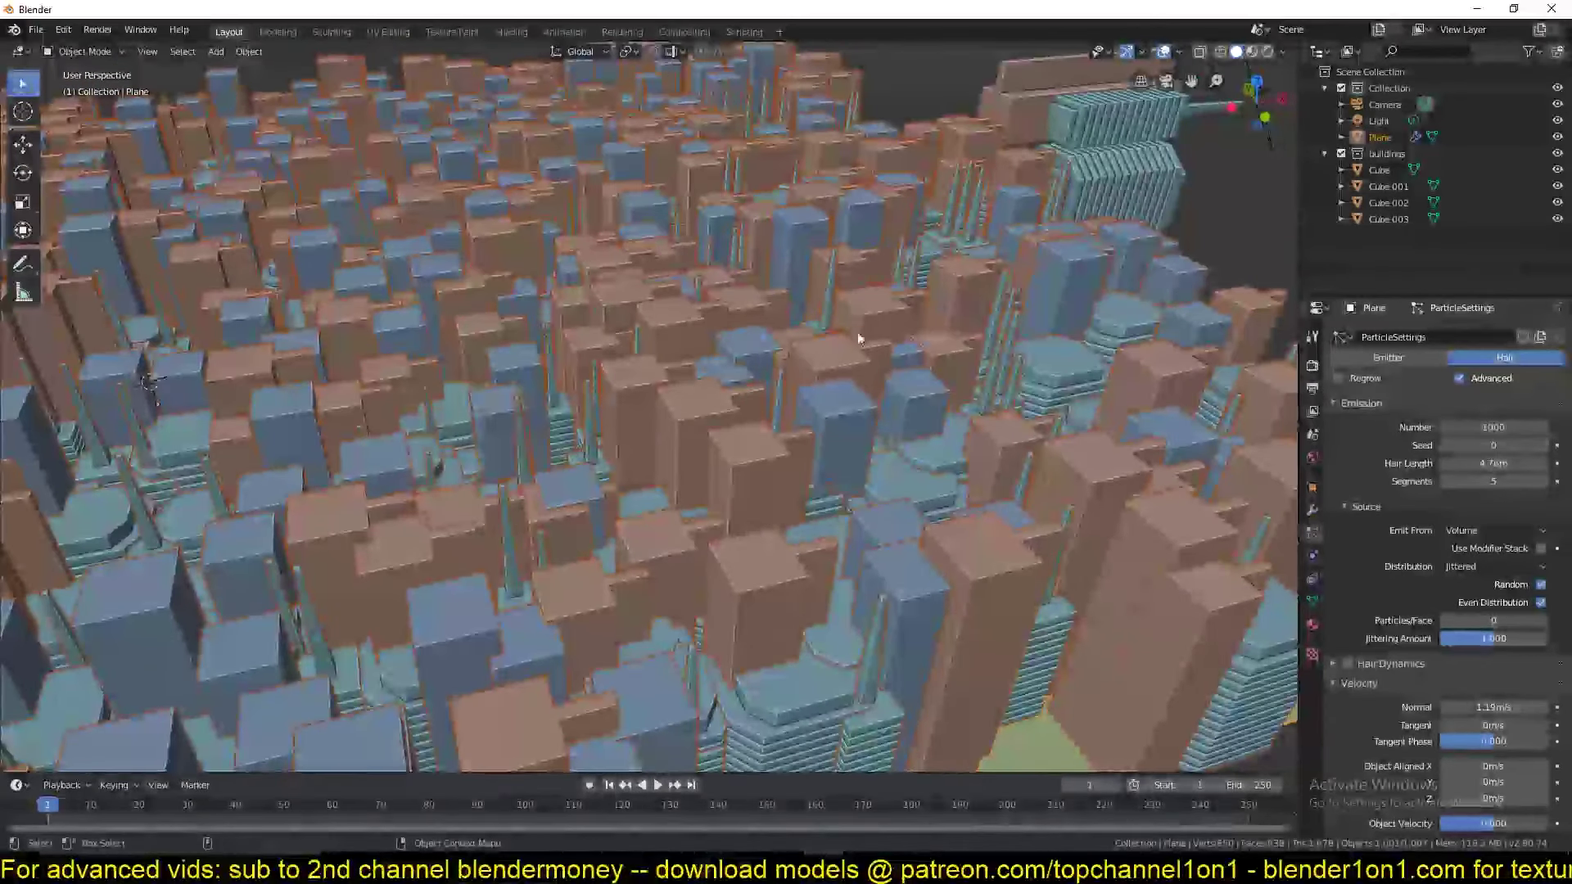
scroll(680, 365, "down", 5)
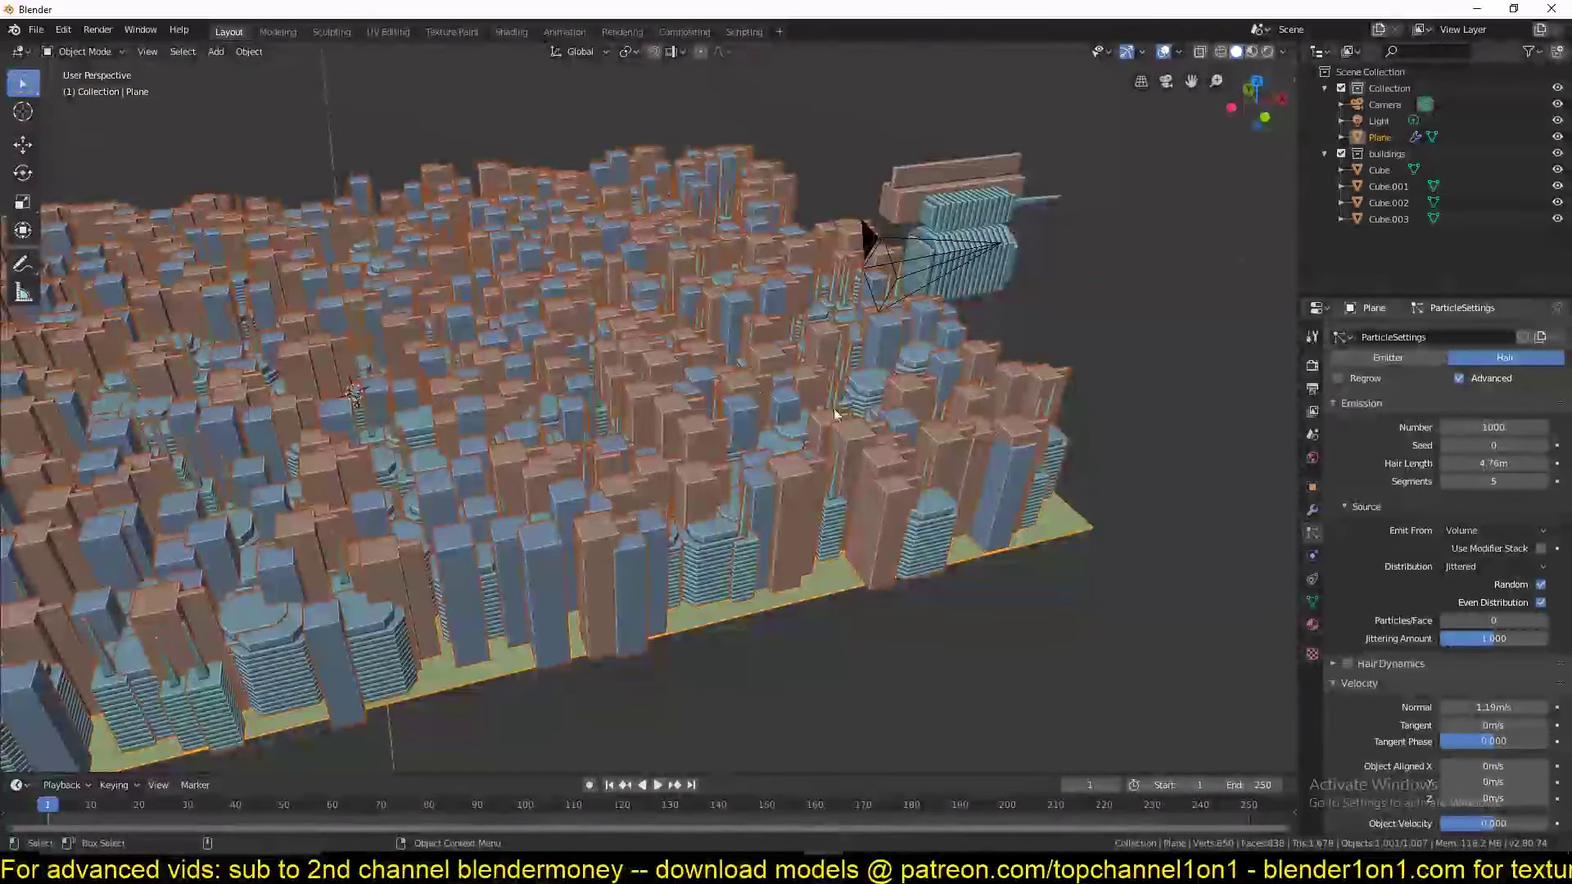
Reduce the hair emission number, trying 200 and settling on 300, and check the building density.
left_click(1496, 424)
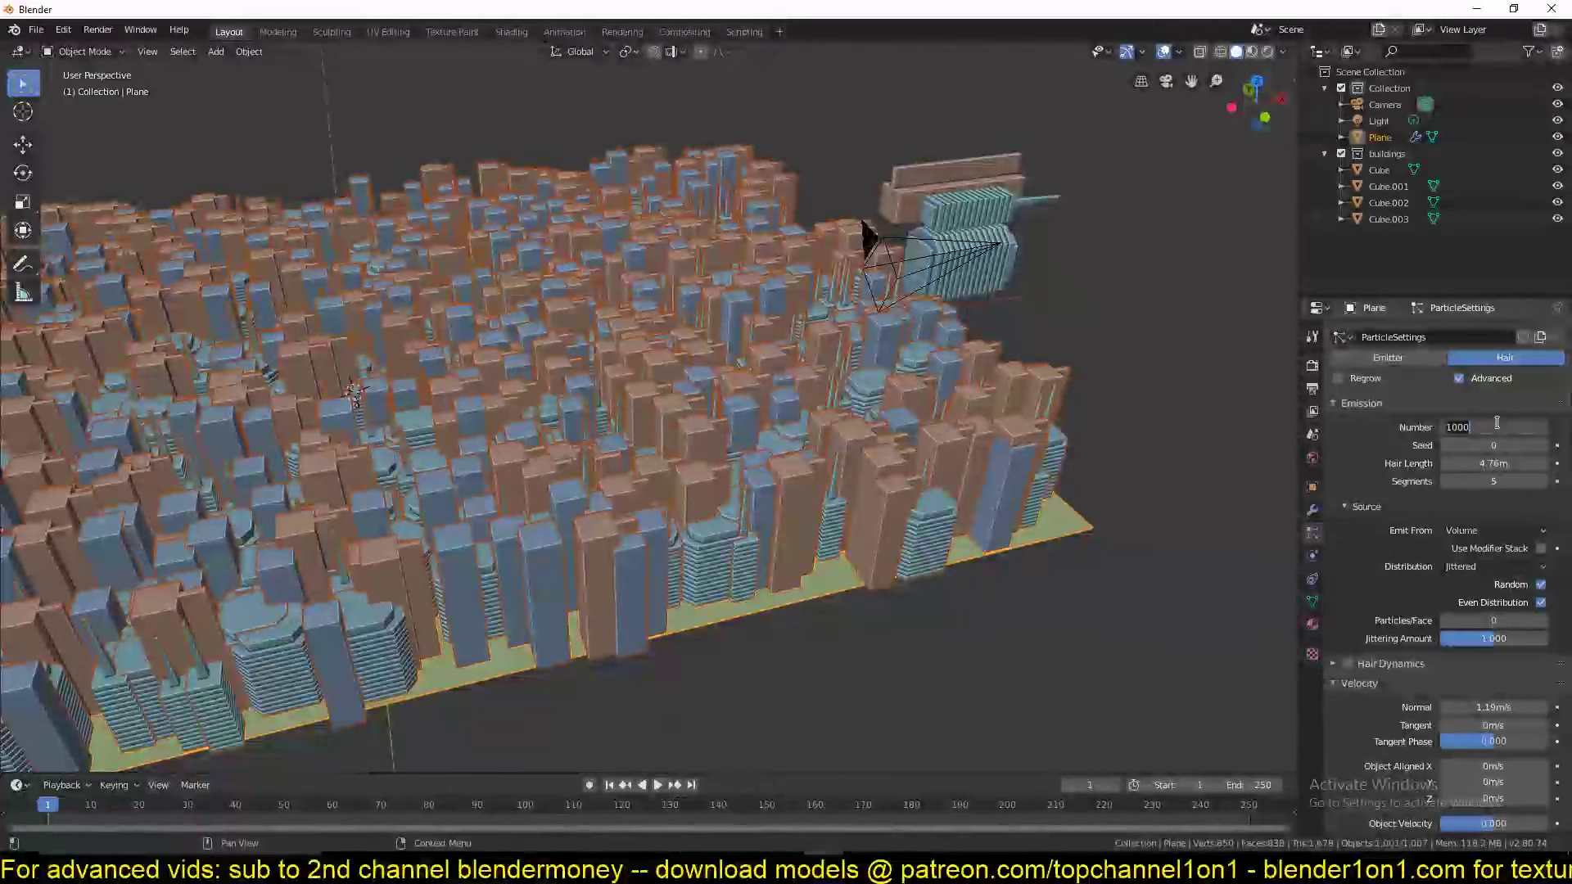
type("2")
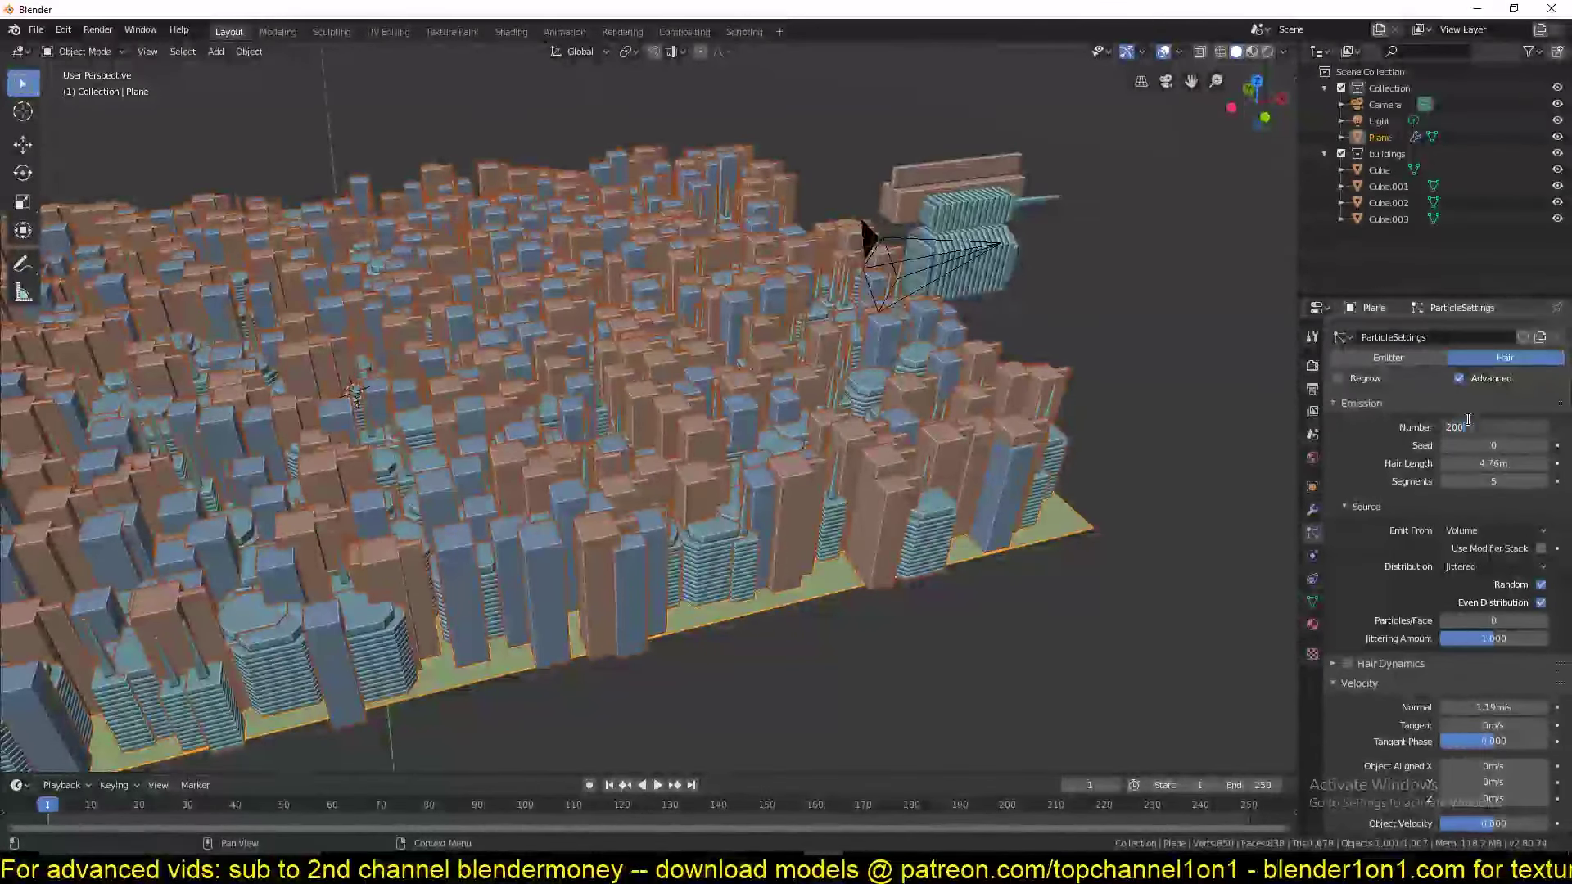
type("00")
key("Return")
middle_click_drag(737, 409, 1023, 376)
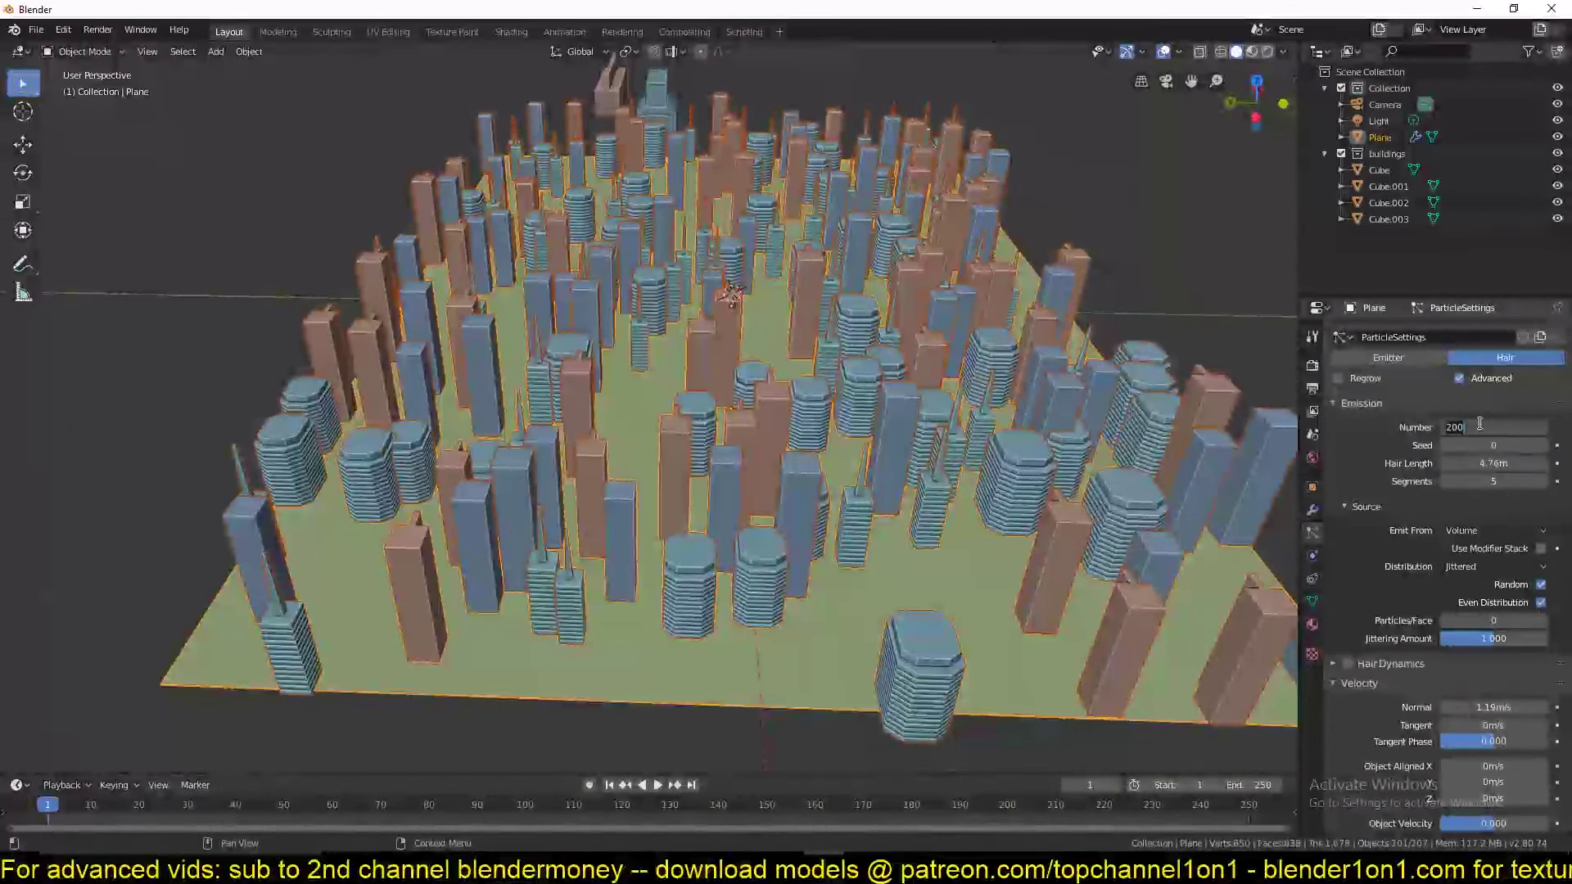
key("Return")
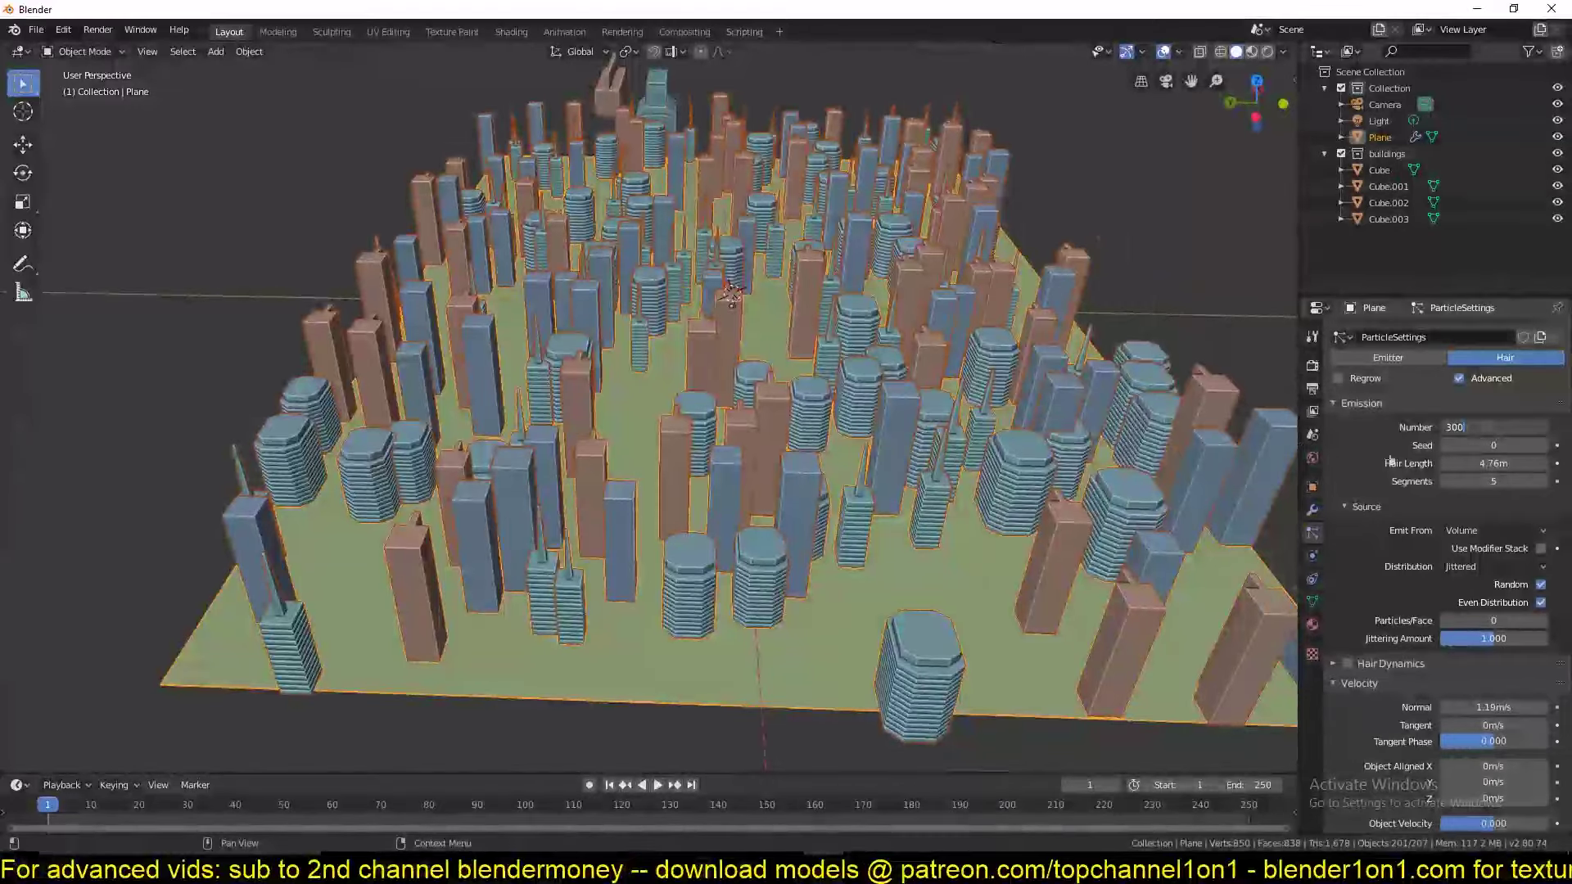
middle_click_drag(1146, 393, 979, 460)
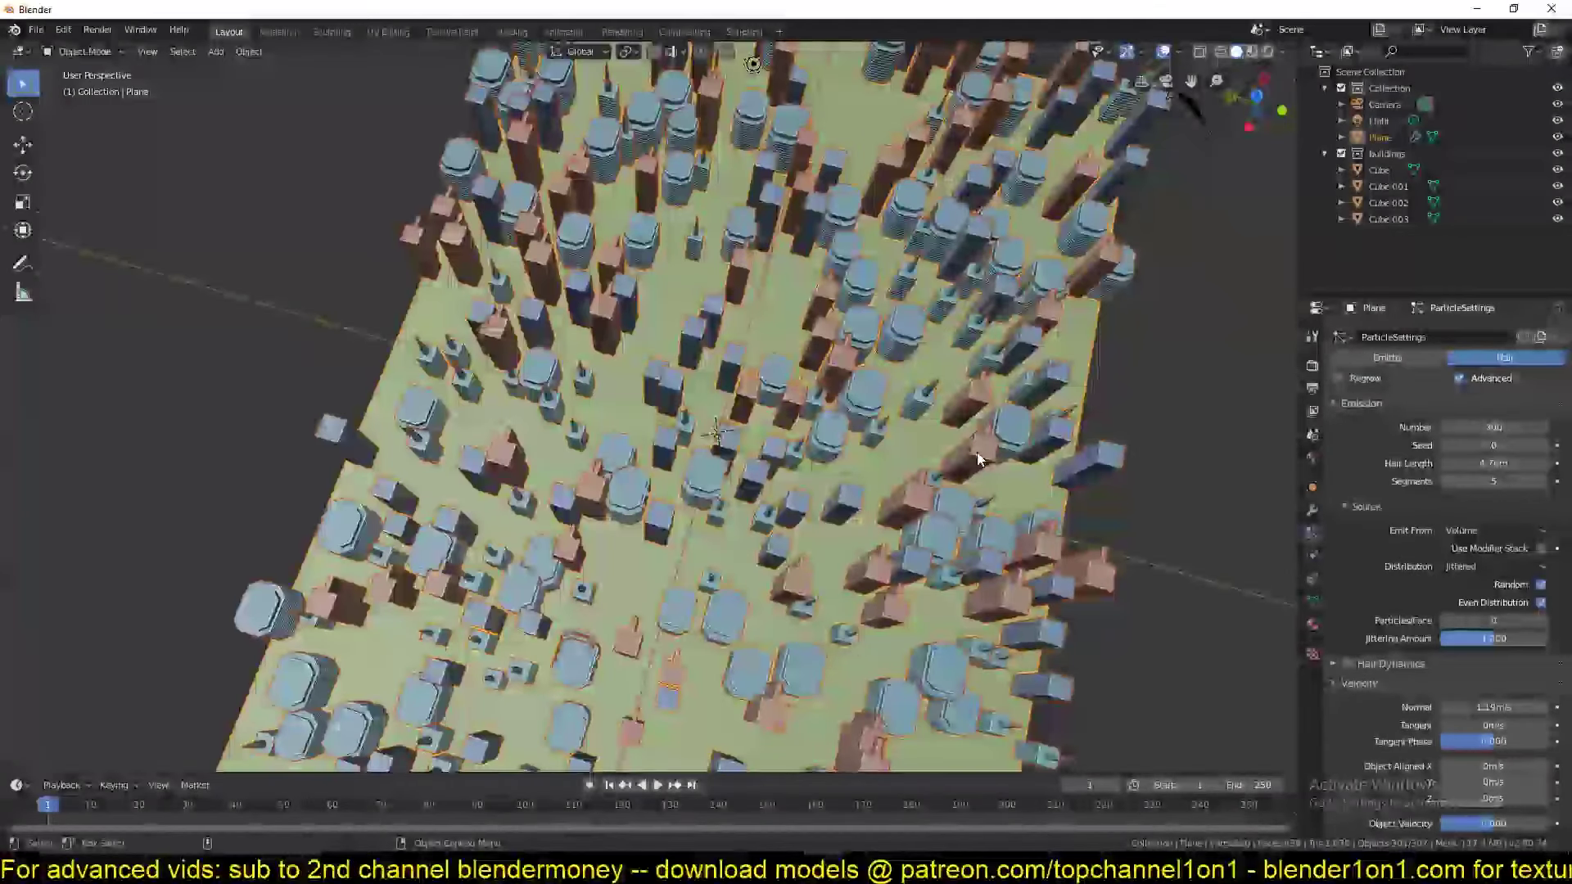
In Edit Mode from the top view, divide the plane into an even grid with centred loop cuts in both directions.
key("KP_7")
key("Tab")
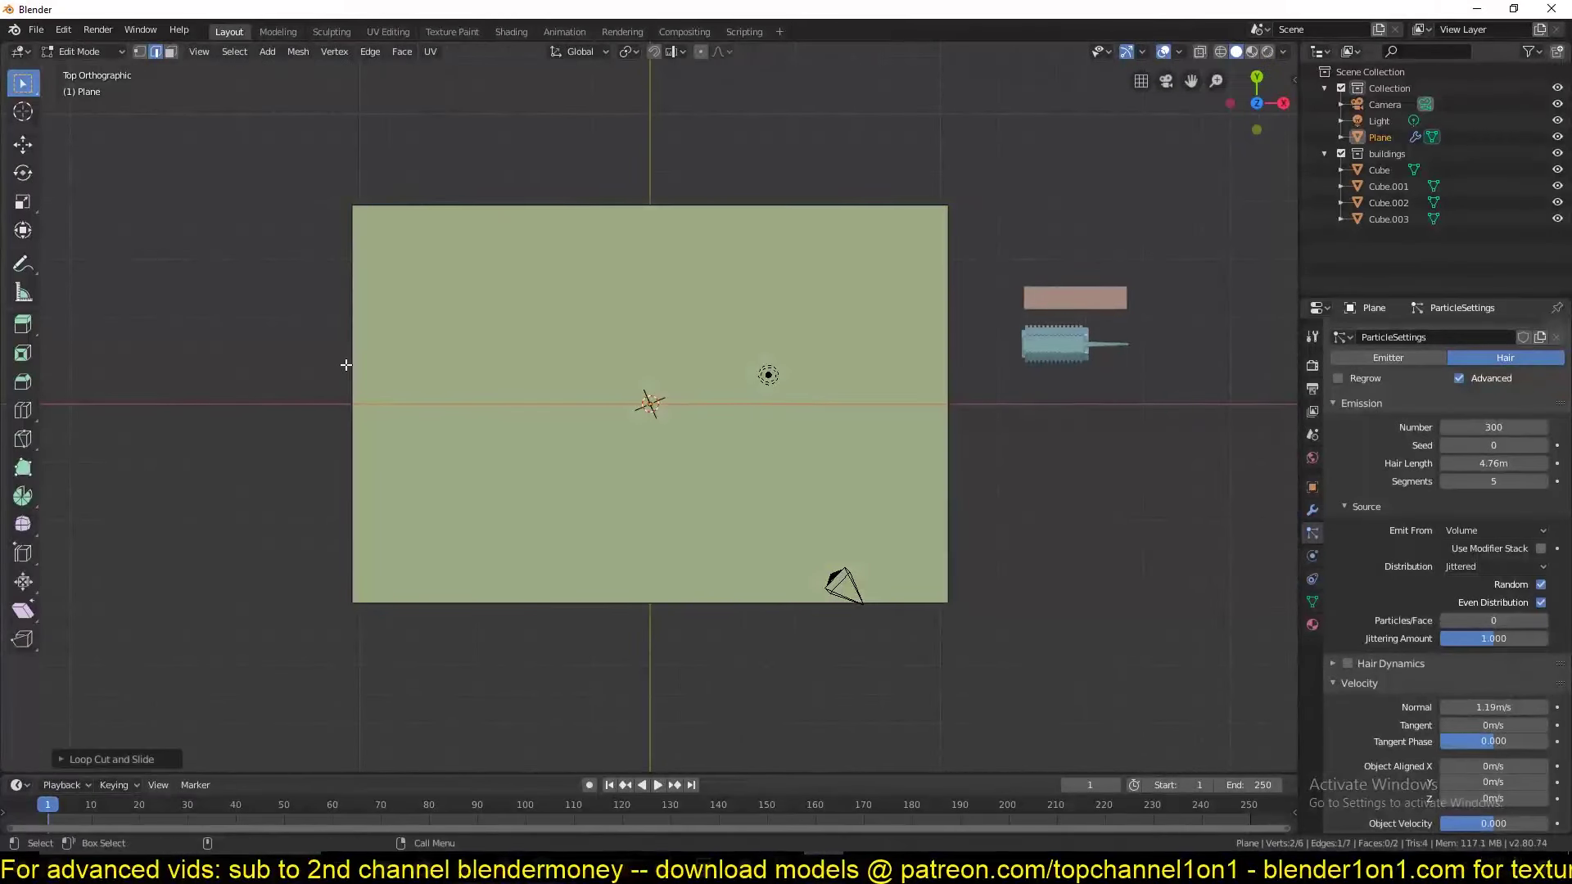
left_click(343, 291)
right_click(343, 291)
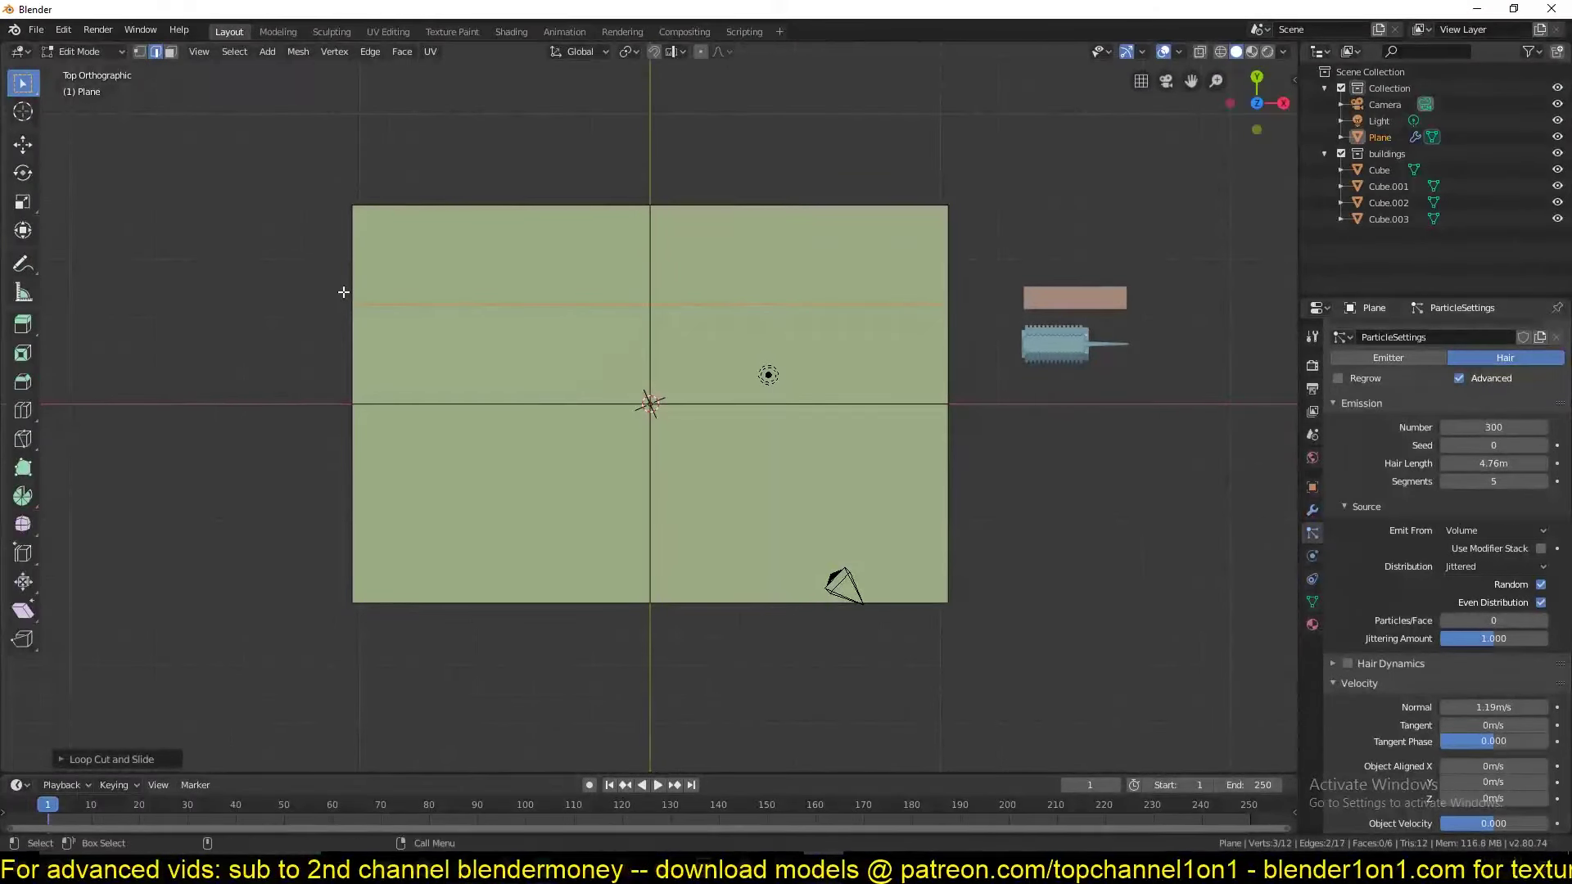
left_click(357, 557)
right_click(475, 539)
left_click(778, 215)
right_click(522, 213)
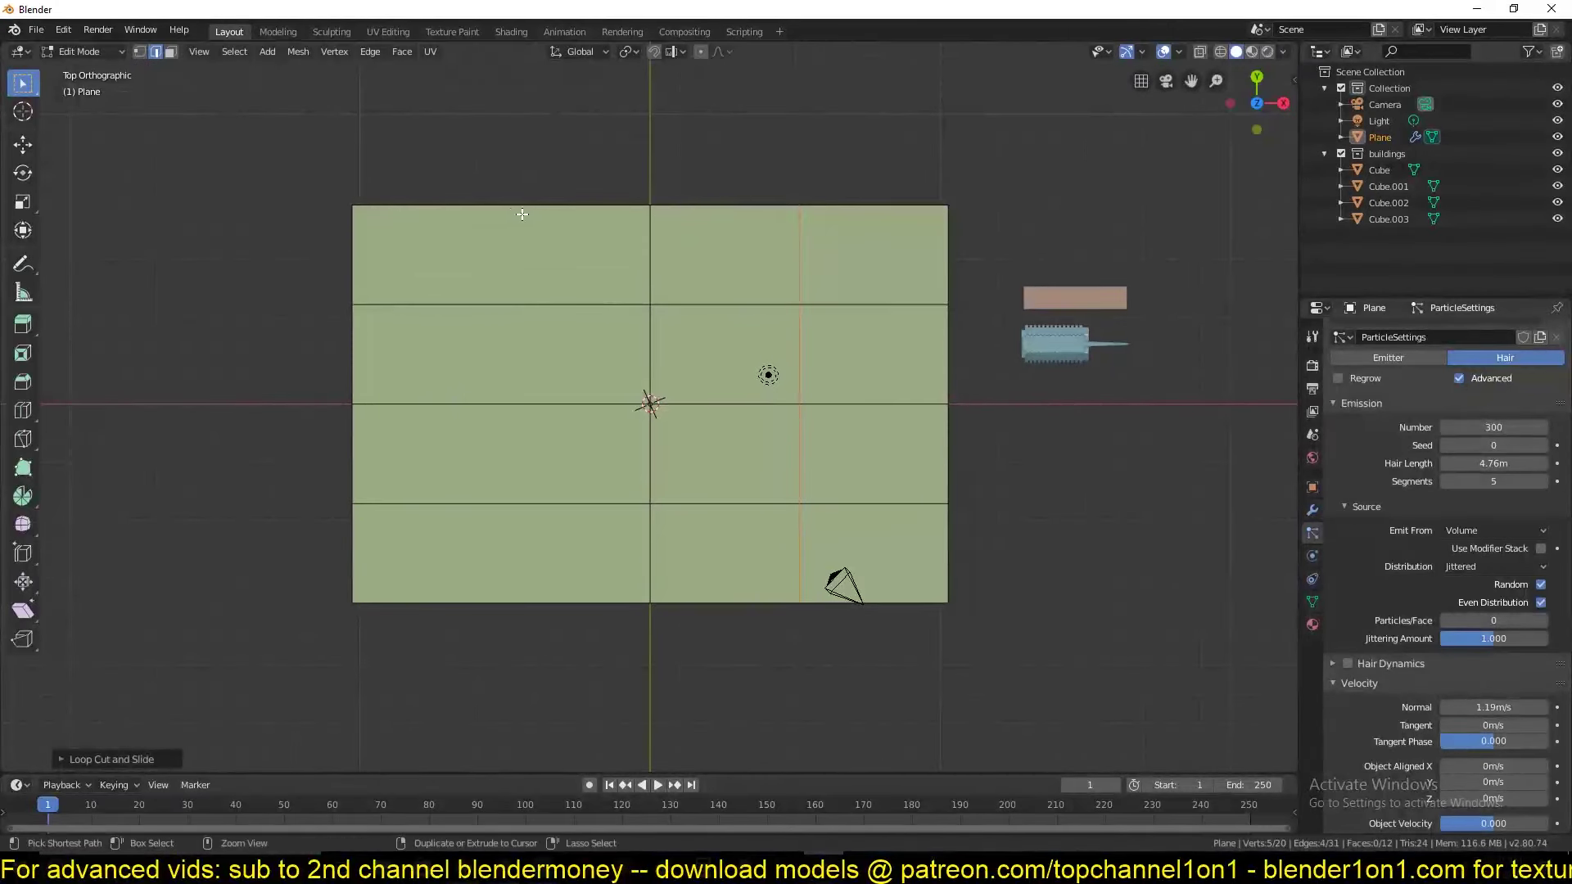
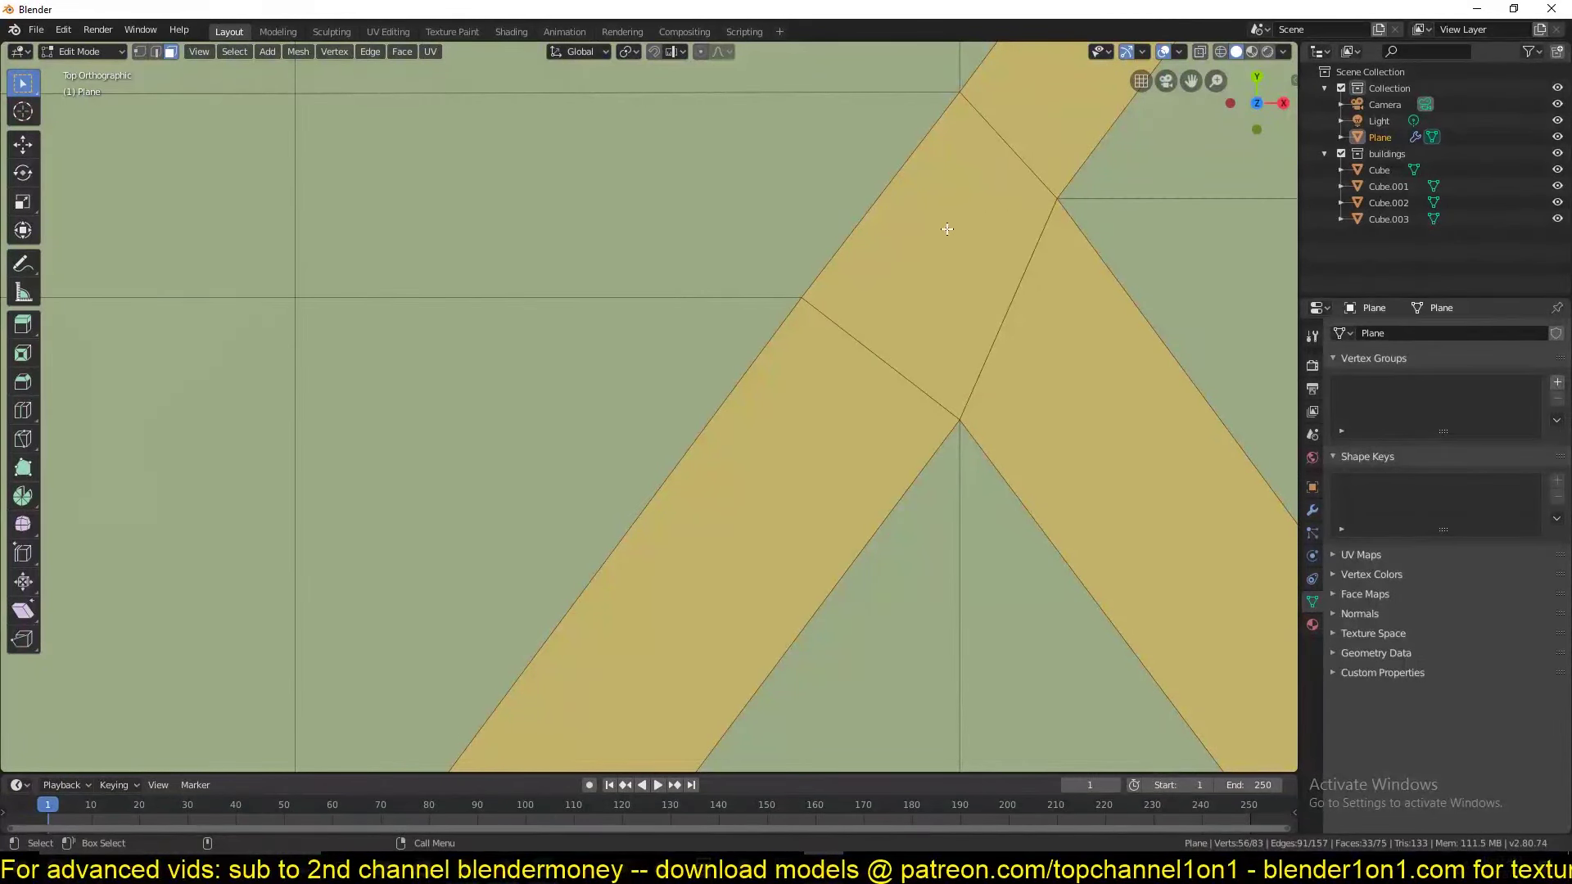
Inset the selected road faces by about 0.0055 m to form a thin border along the streets.
key("i")
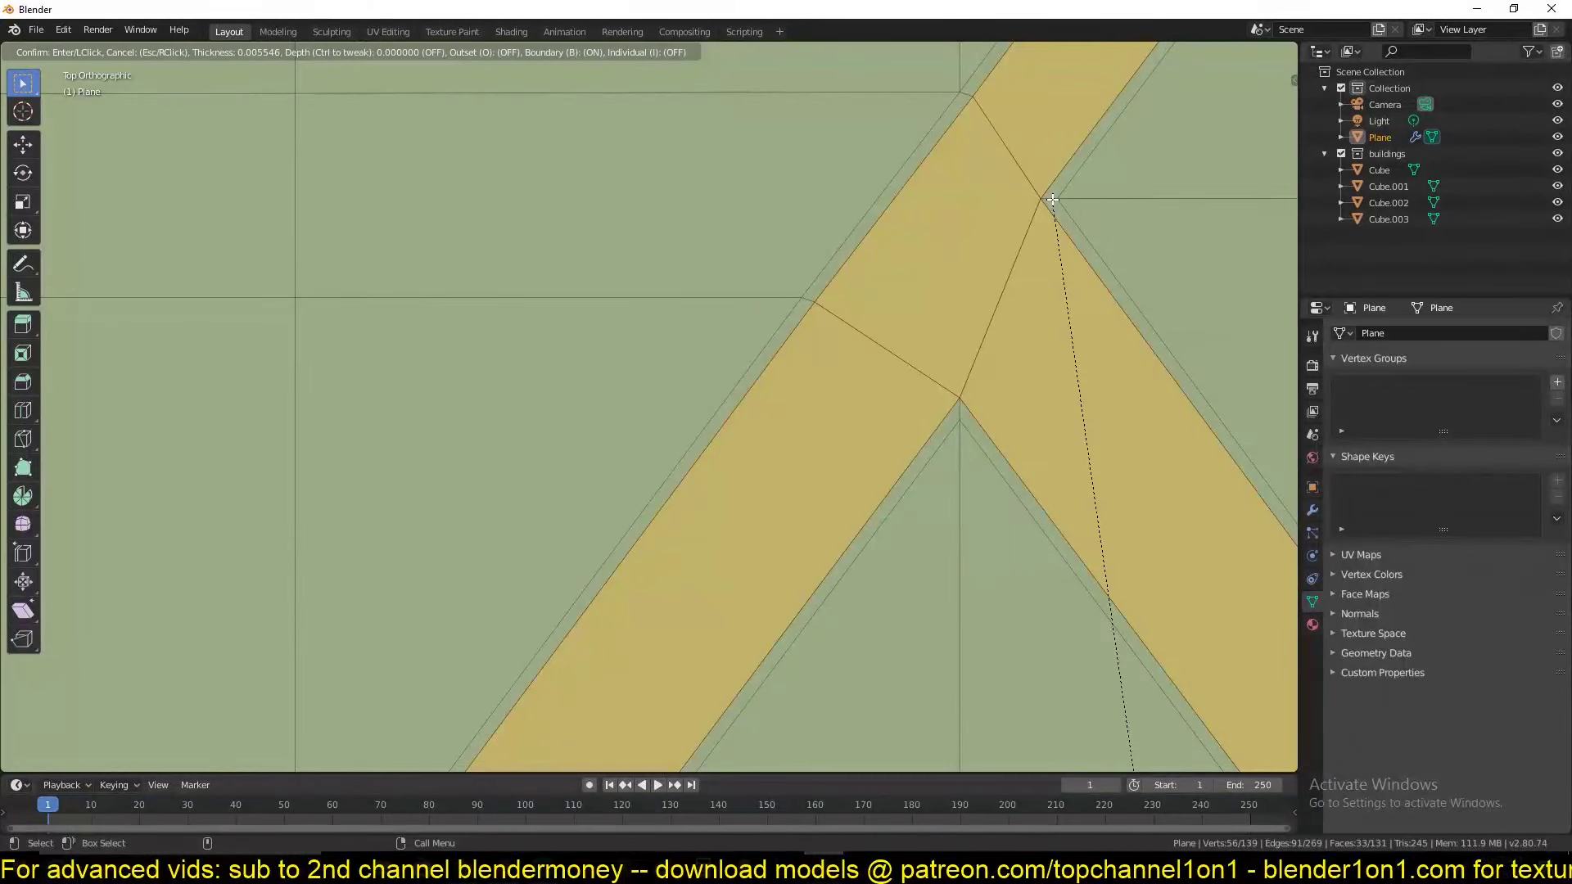
left_click(1052, 198)
scroll(1032, 246, "down", 8)
scroll(1049, 184, "up", 5)
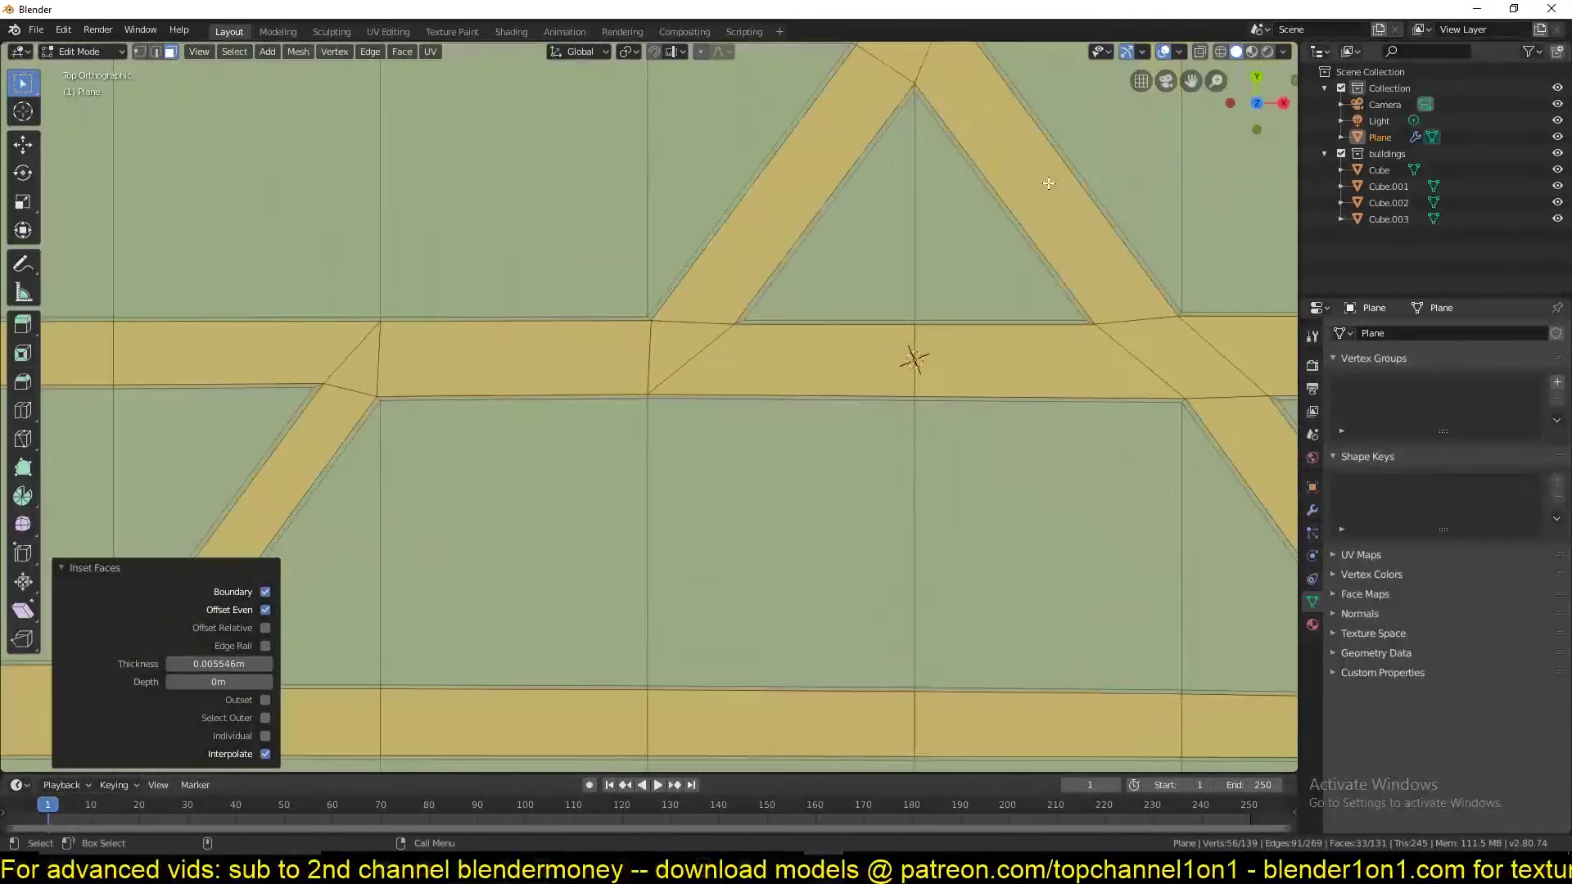
Extrude the road faces about 0.015 m downward and check the sunken streets among the buildings in Object Mode.
middle_click_drag(1049, 183, 836, 282)
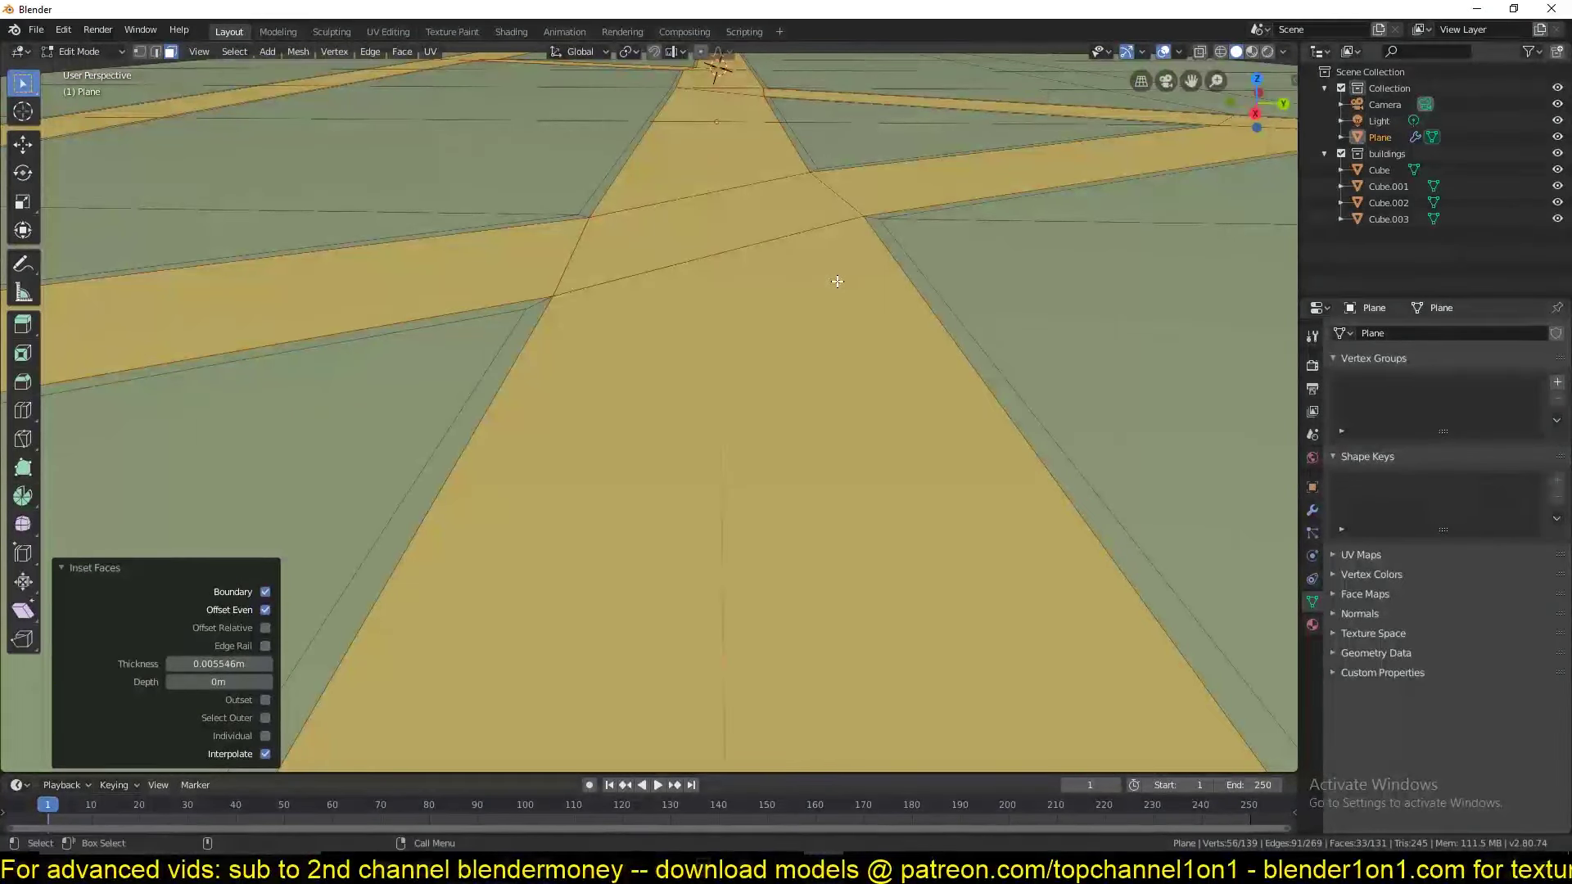
key("e")
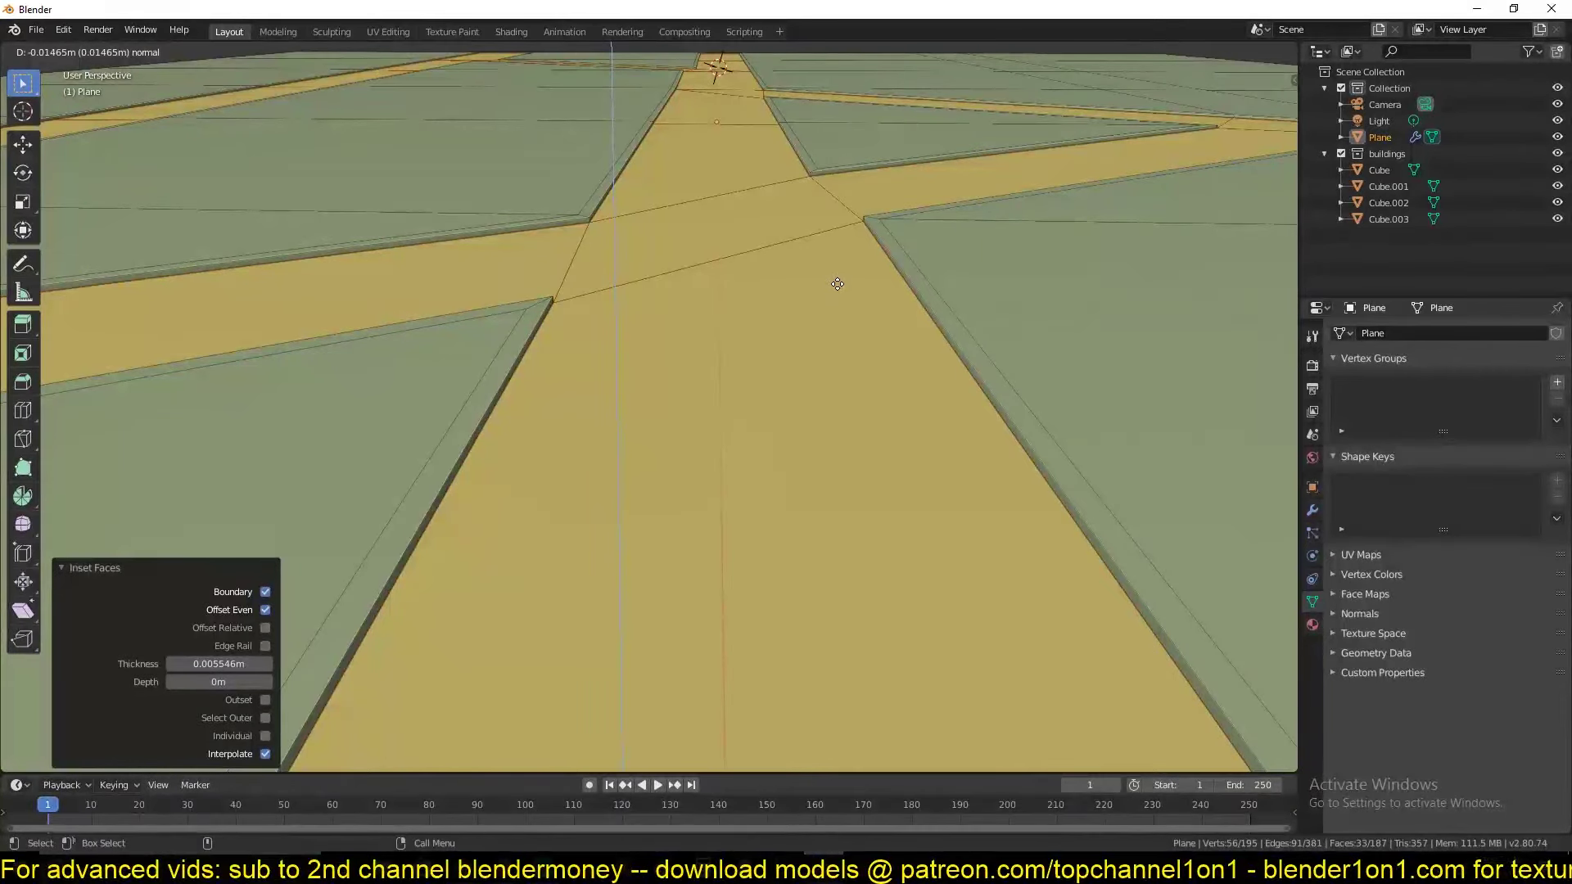
left_click(834, 280)
scroll(800, 263, "down", 5)
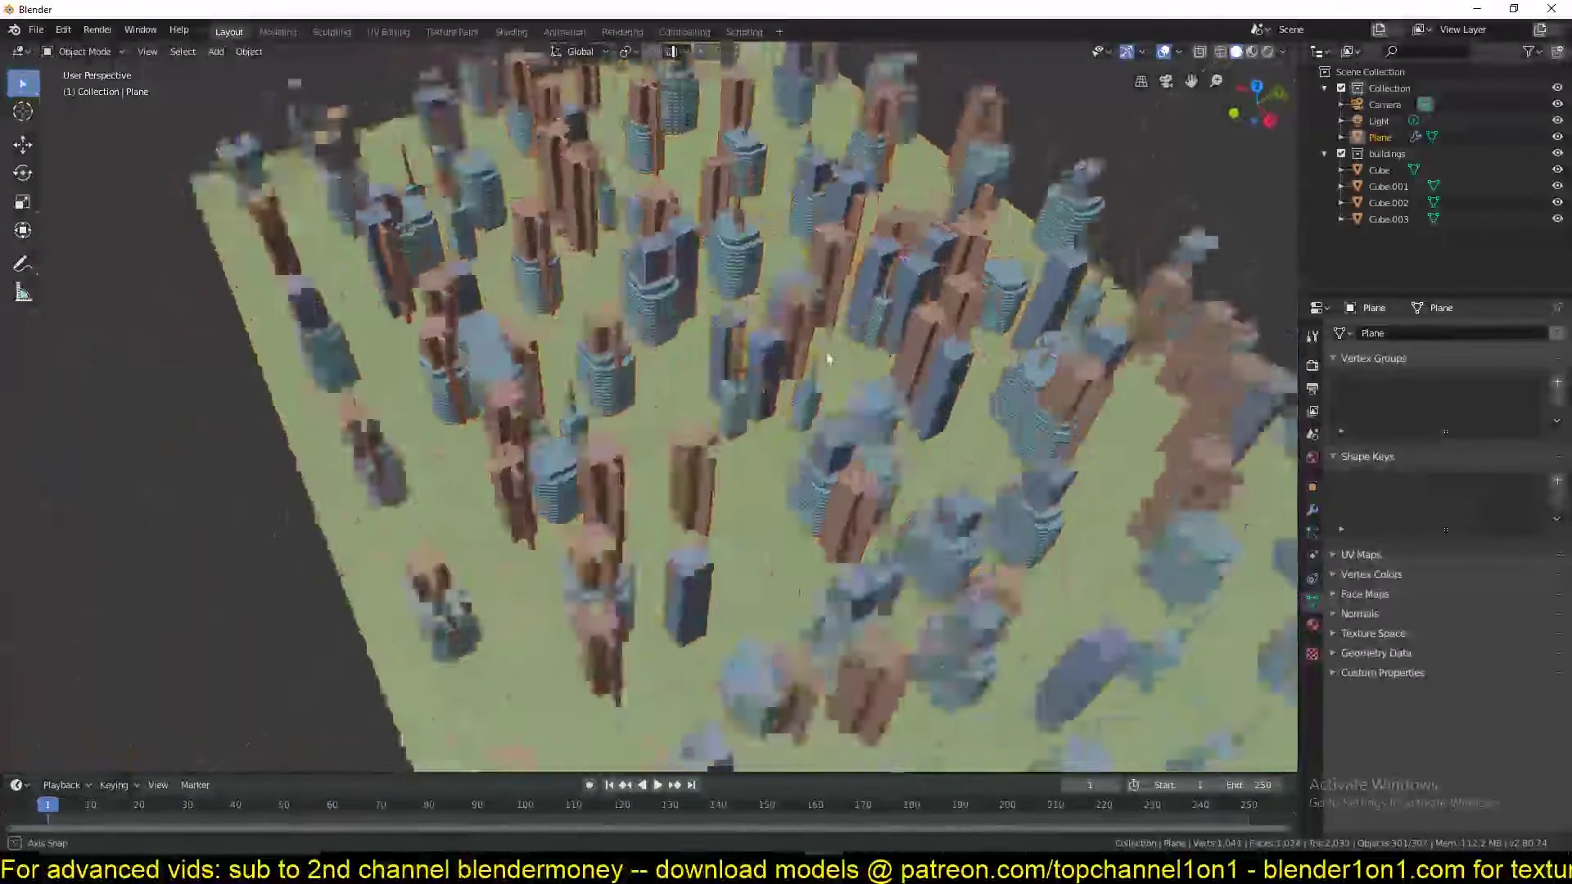
middle_click_drag(829, 358, 815, 375)
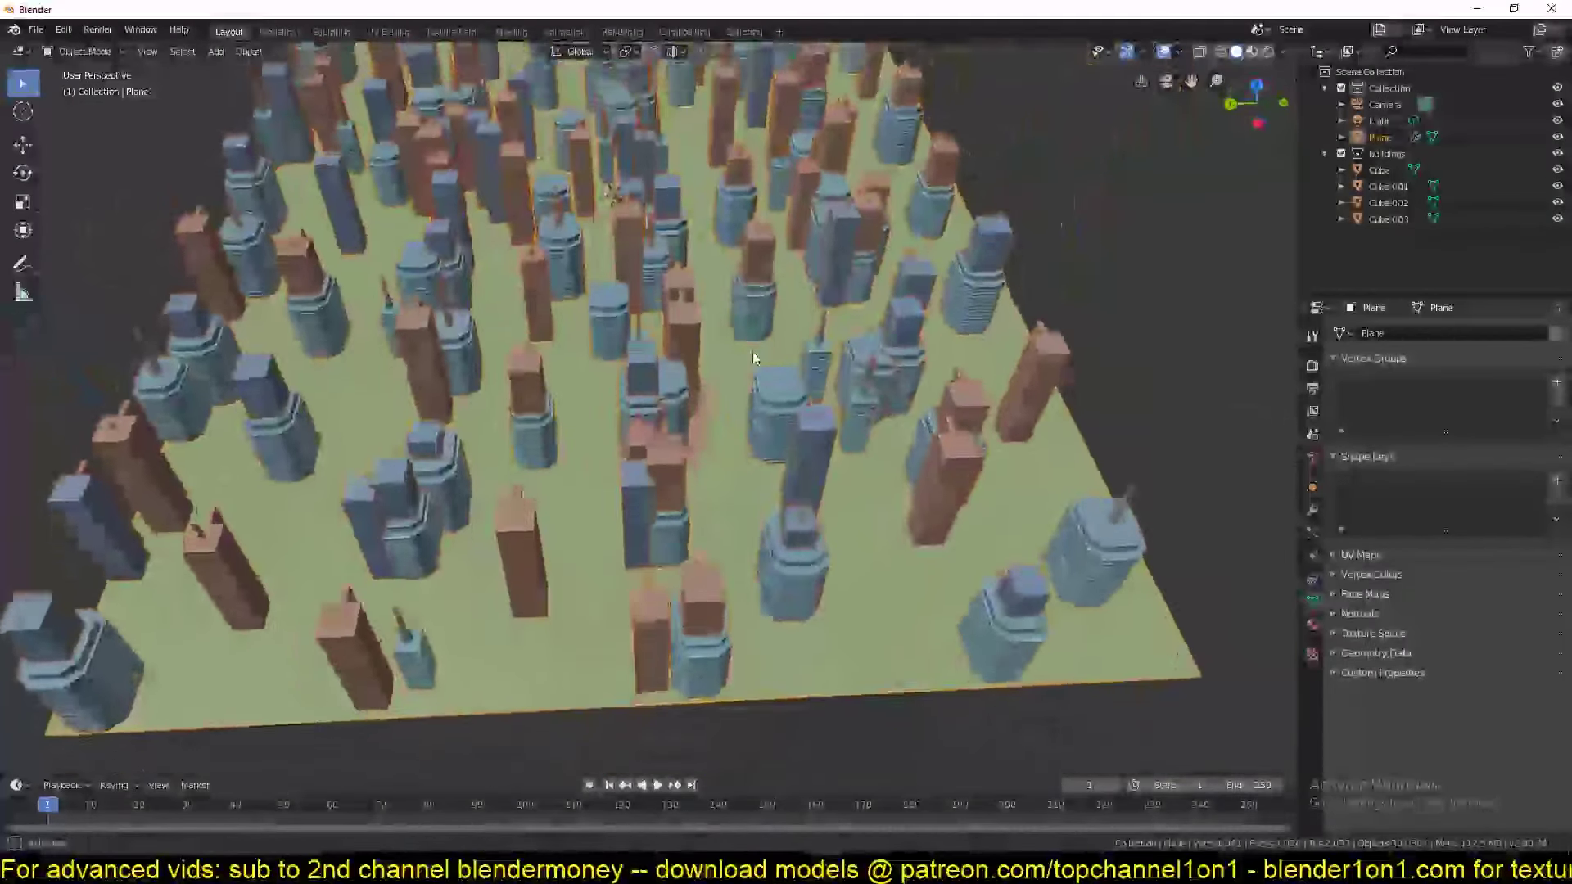
middle_click_drag(753, 358, 729, 338)
Add a second material slot with a new material to the plane and assign it to the selected road faces.
scroll(734, 389, "up", 8)
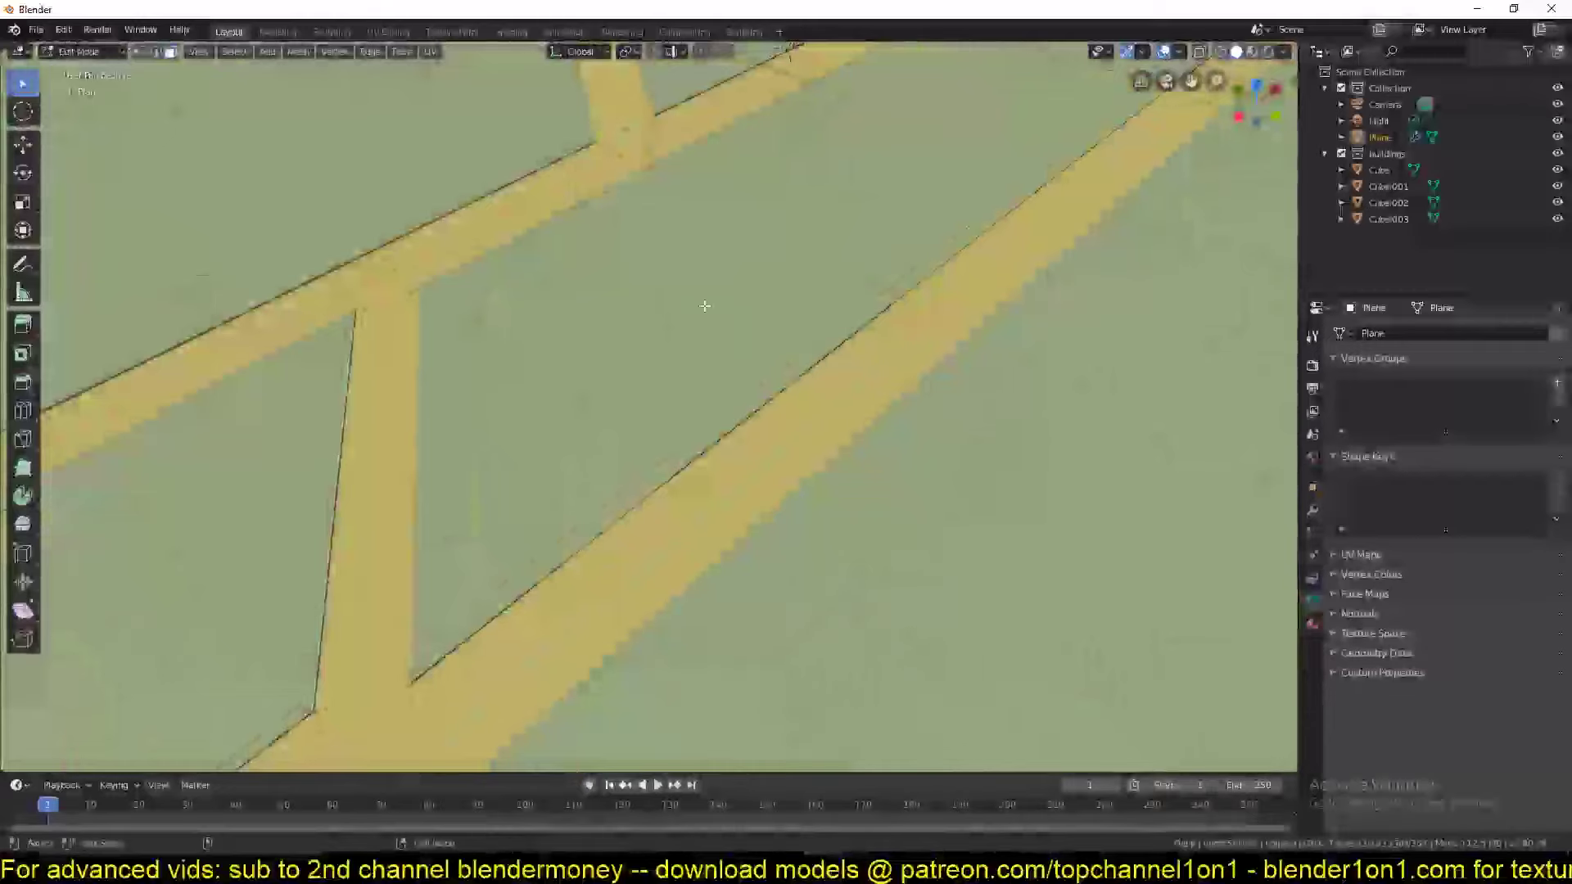
scroll(766, 335, "down", 5)
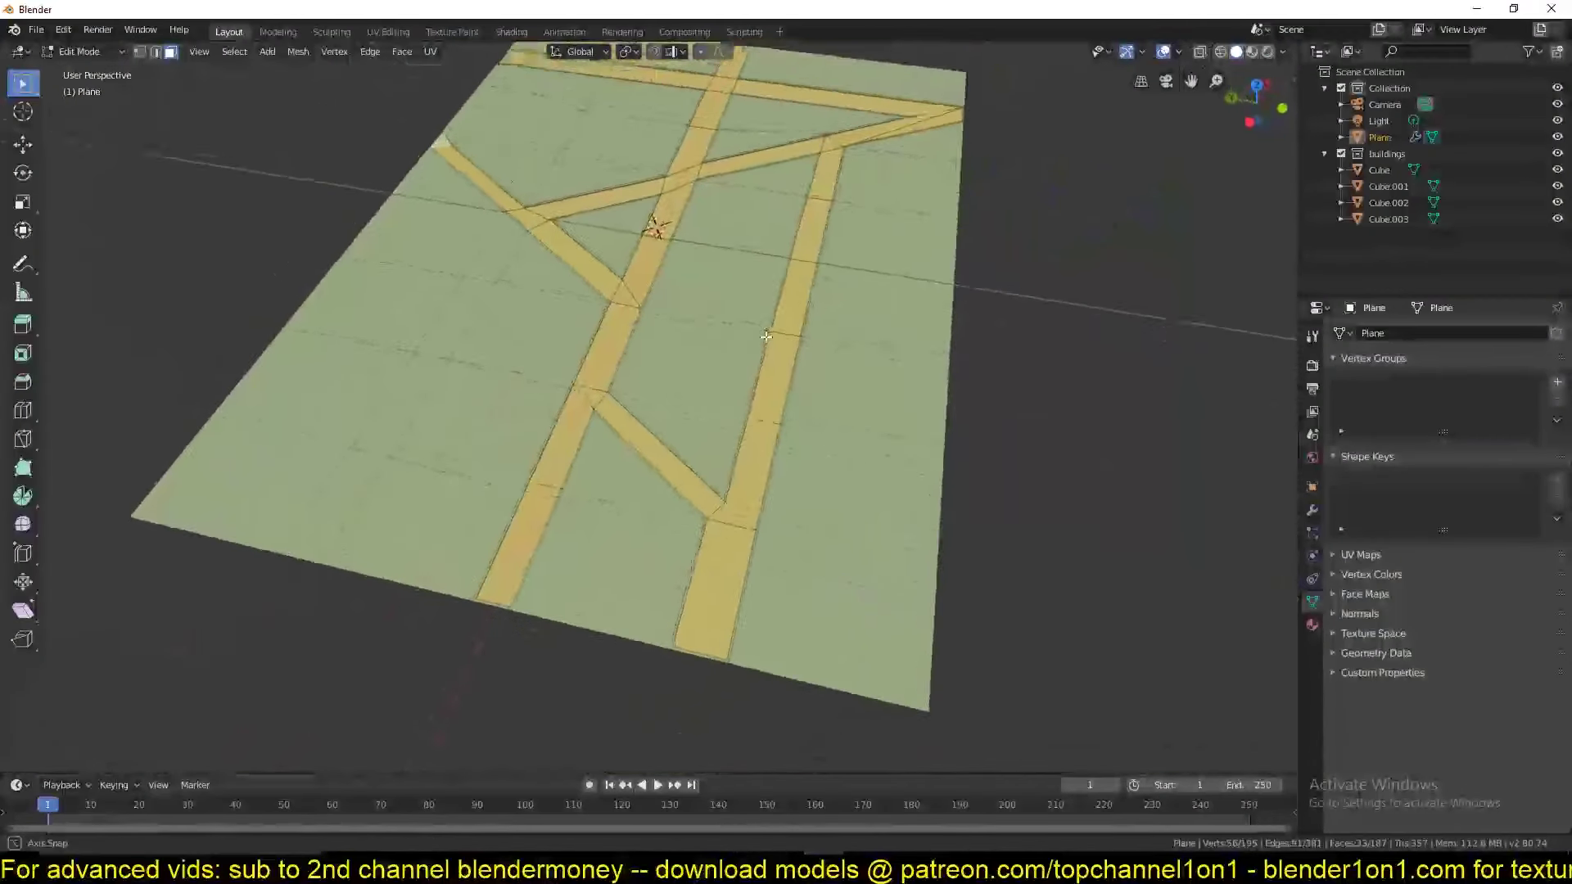
middle_click_drag(765, 335, 810, 352)
left_click(1313, 624)
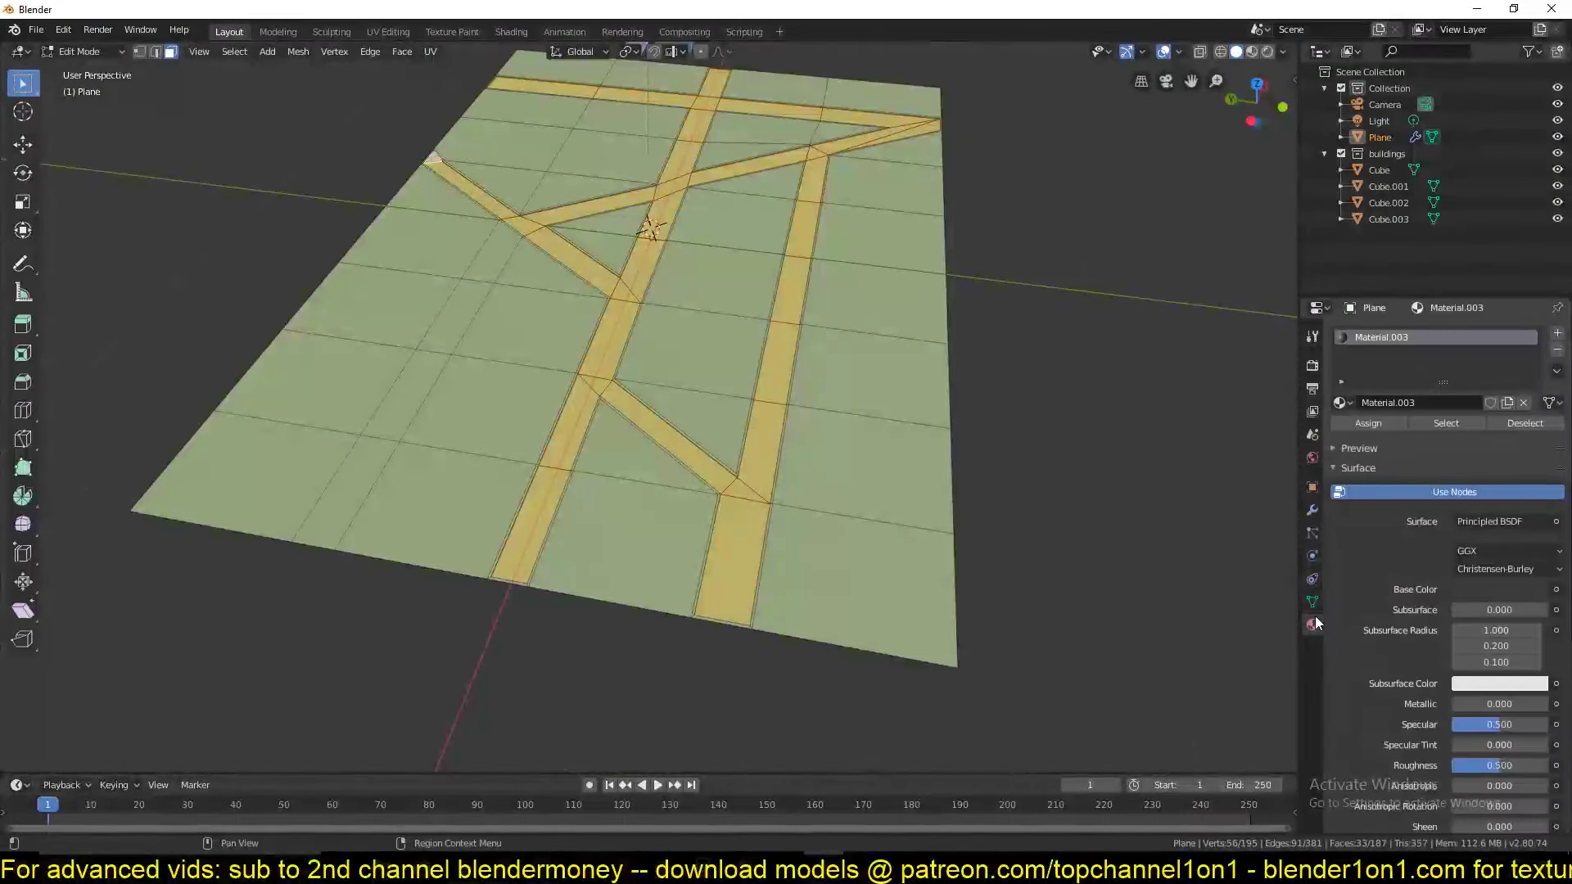
left_click(1556, 333)
left_click(1457, 435)
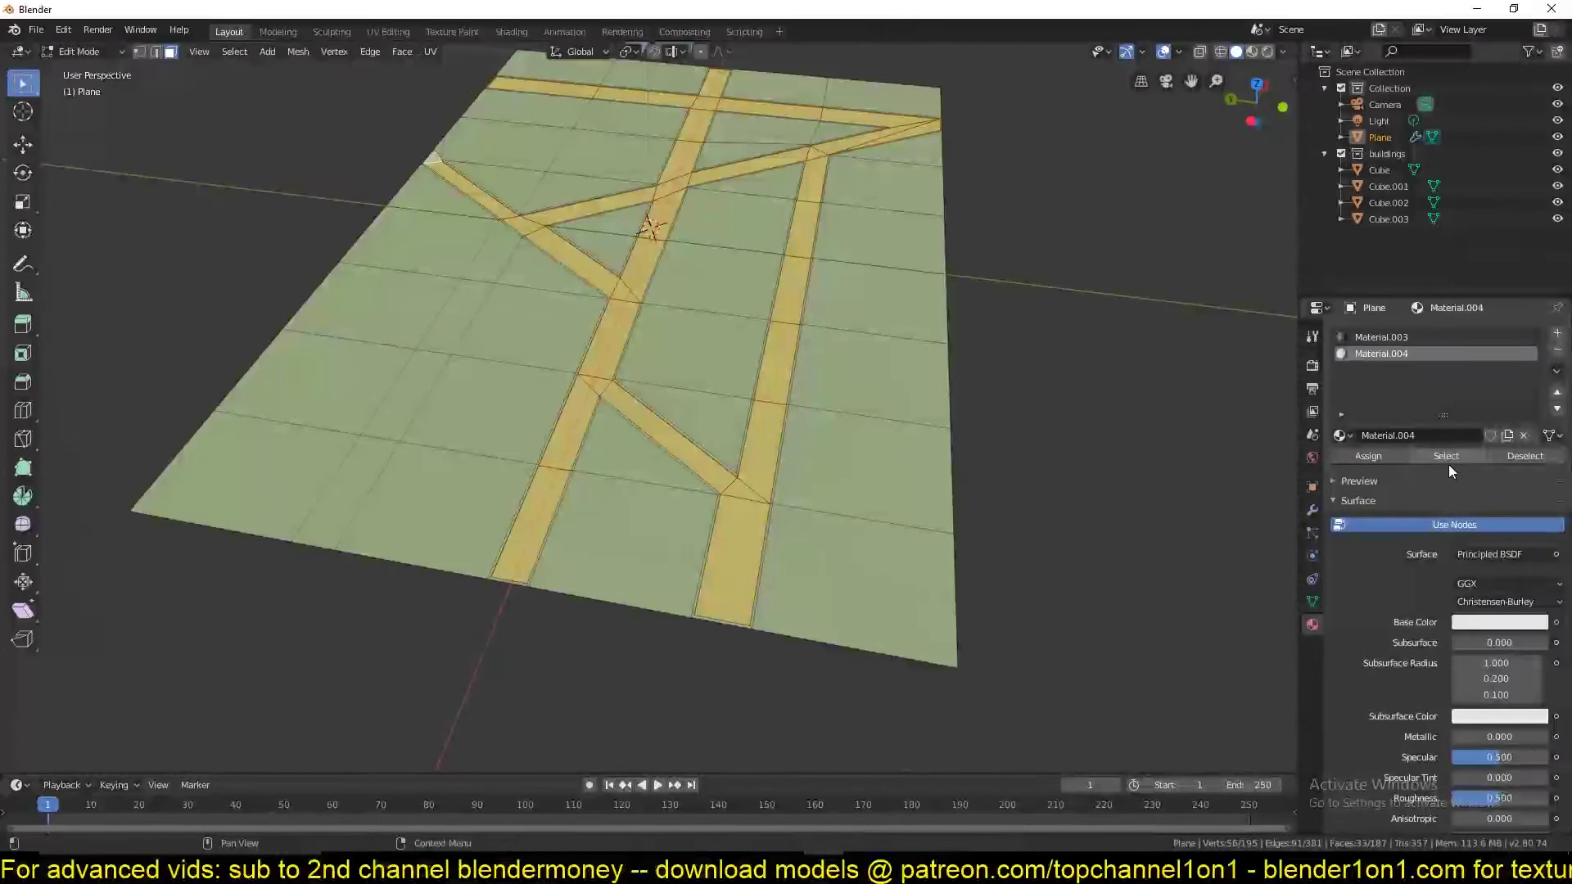
left_click(1388, 460)
Return to Object Mode with Material Preview shading and set the road material's base color to black.
key("Tab")
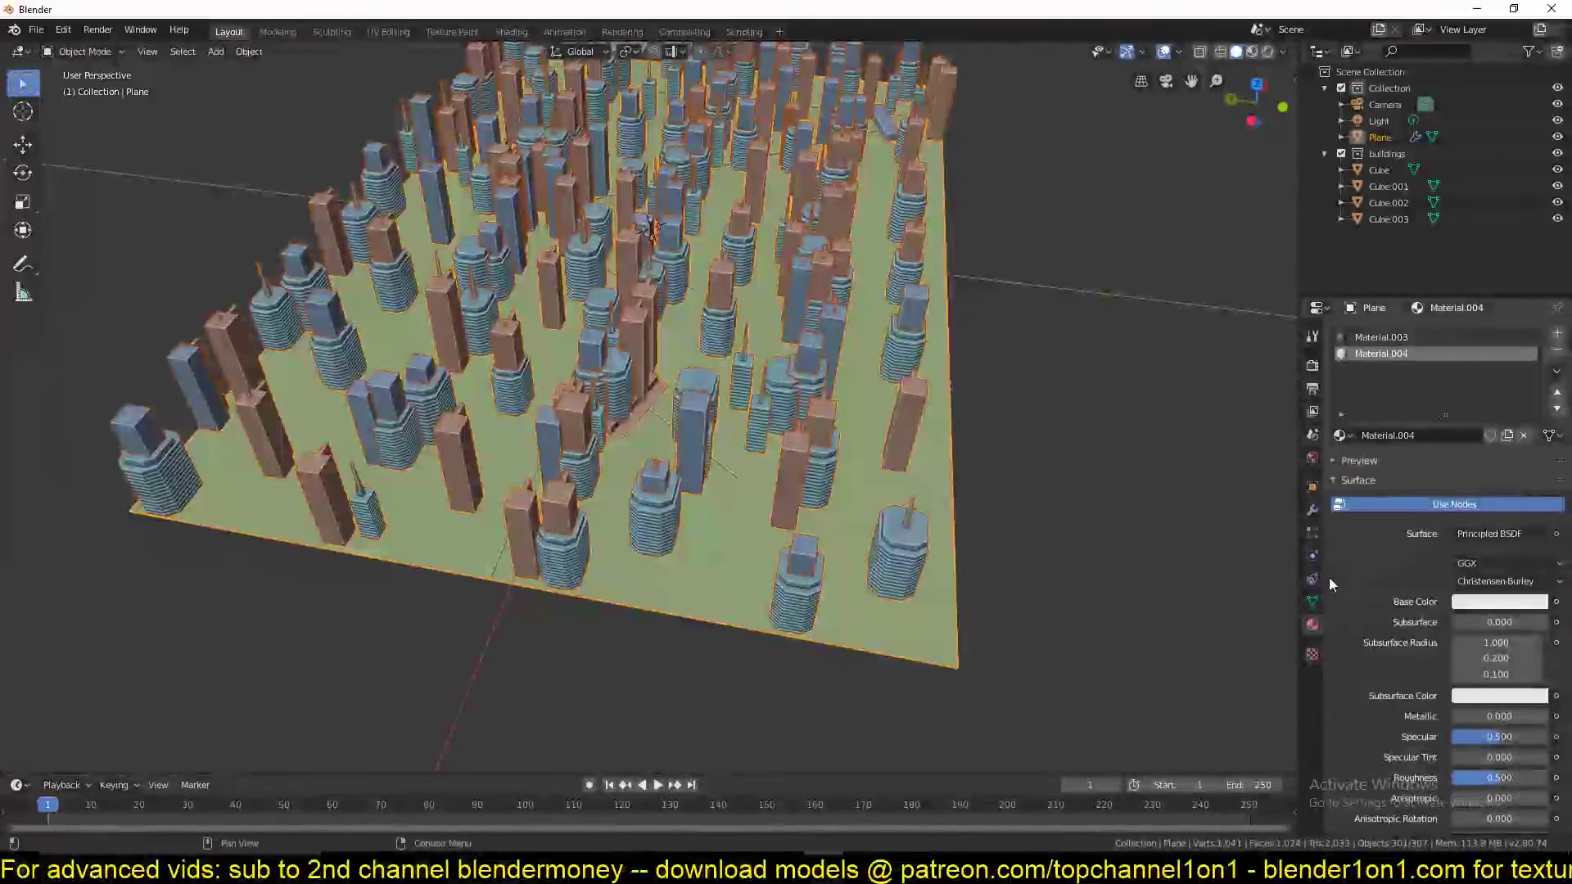
left_click(1250, 52)
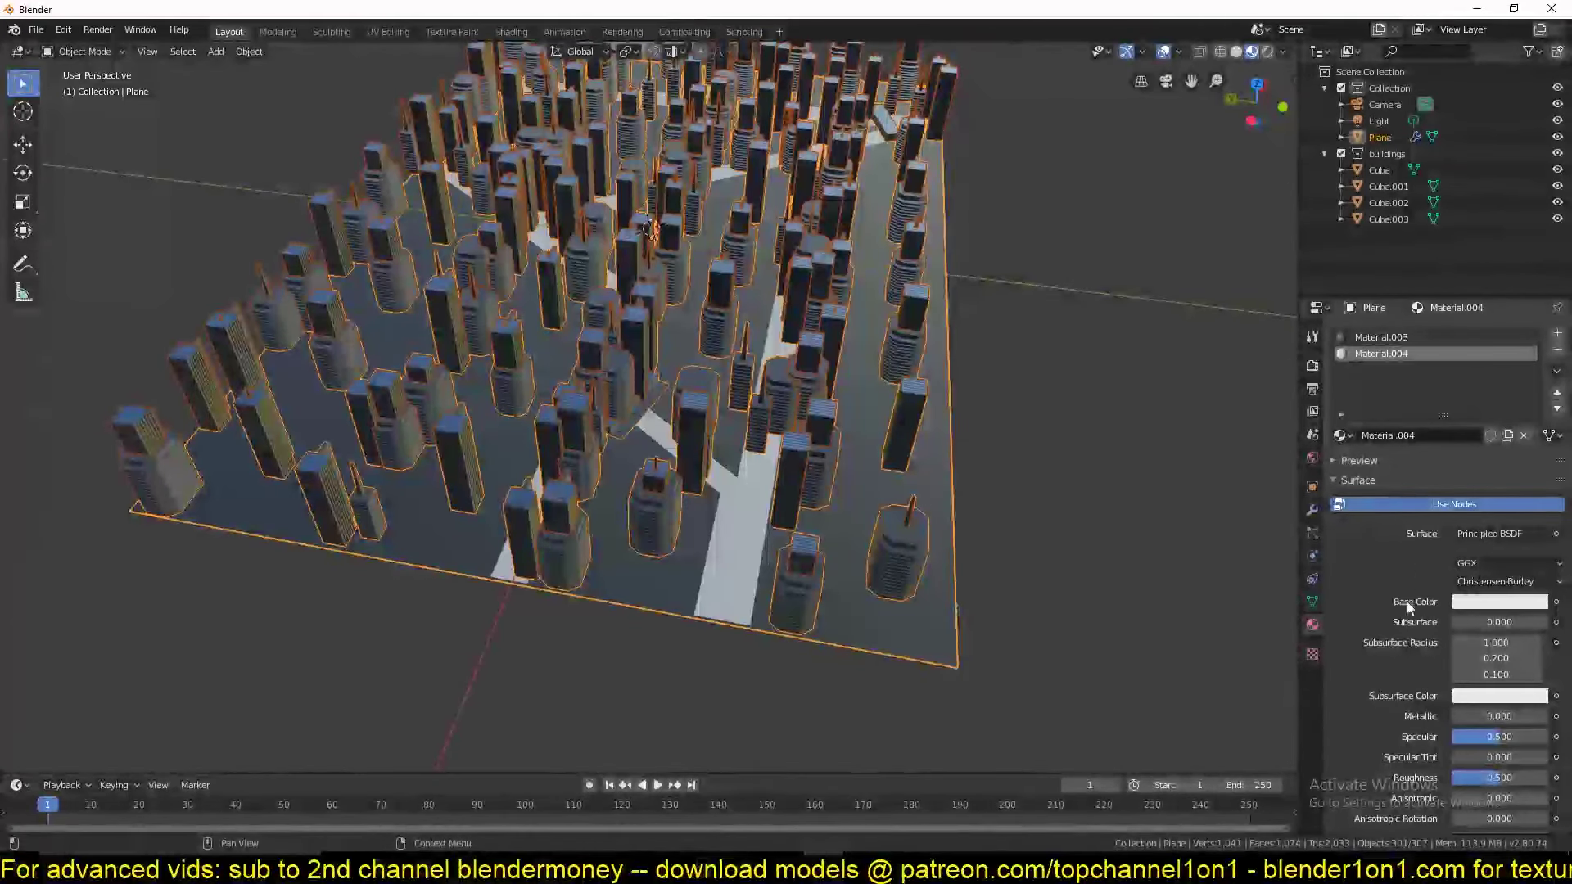
left_click(1473, 602)
left_click_drag(1498, 560, 1404, 561)
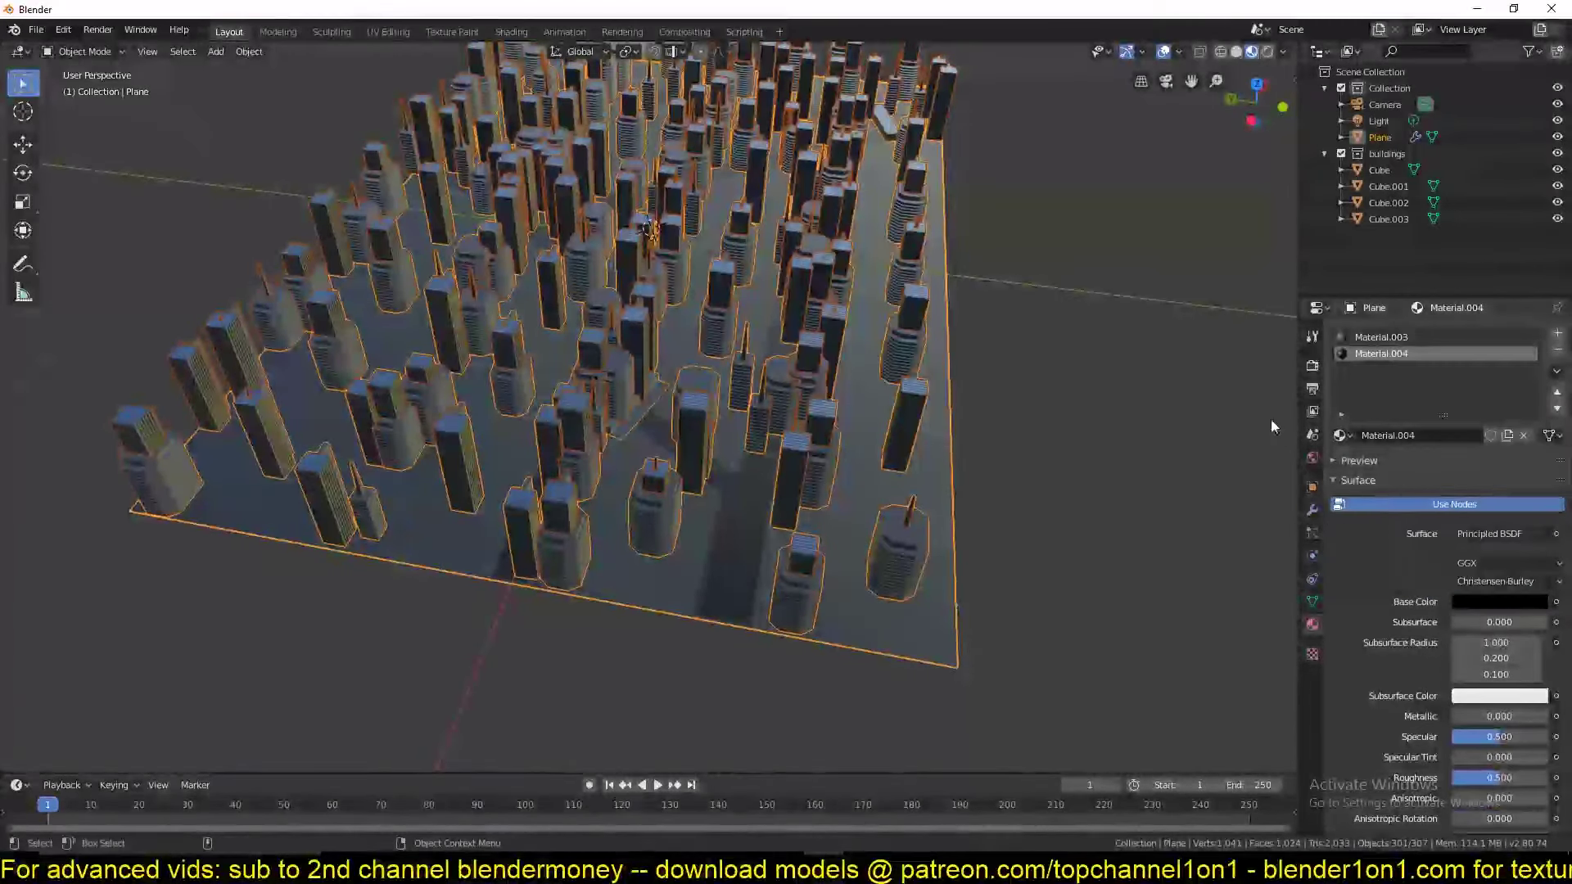
Make a separate copy of the ground material in the plane's first slot and set its base color to light grey.
left_click(1391, 337)
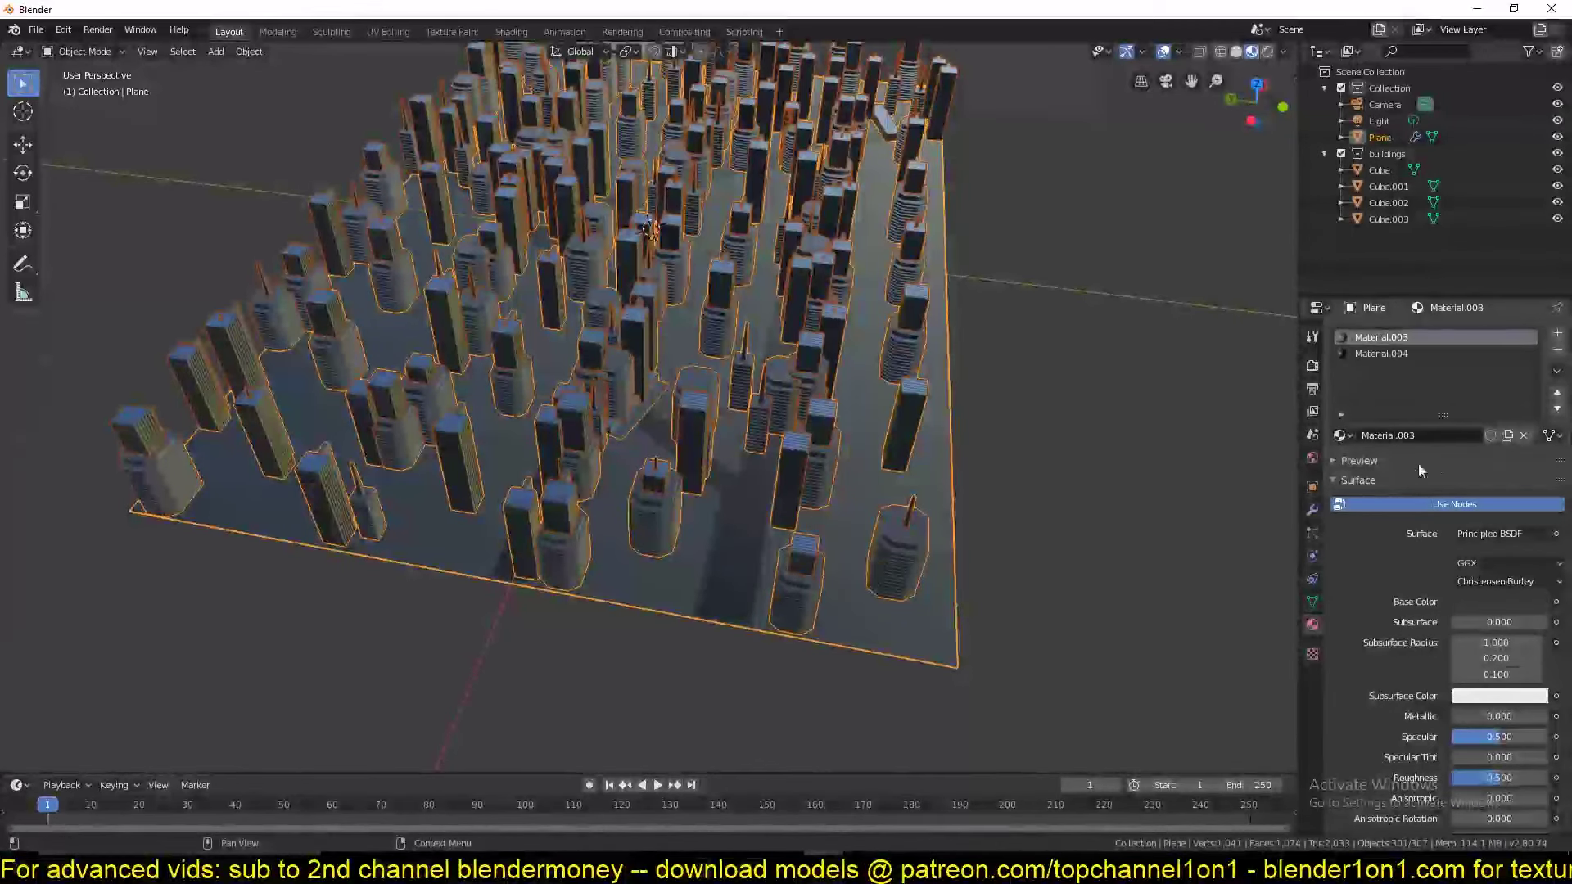
left_click(1507, 436)
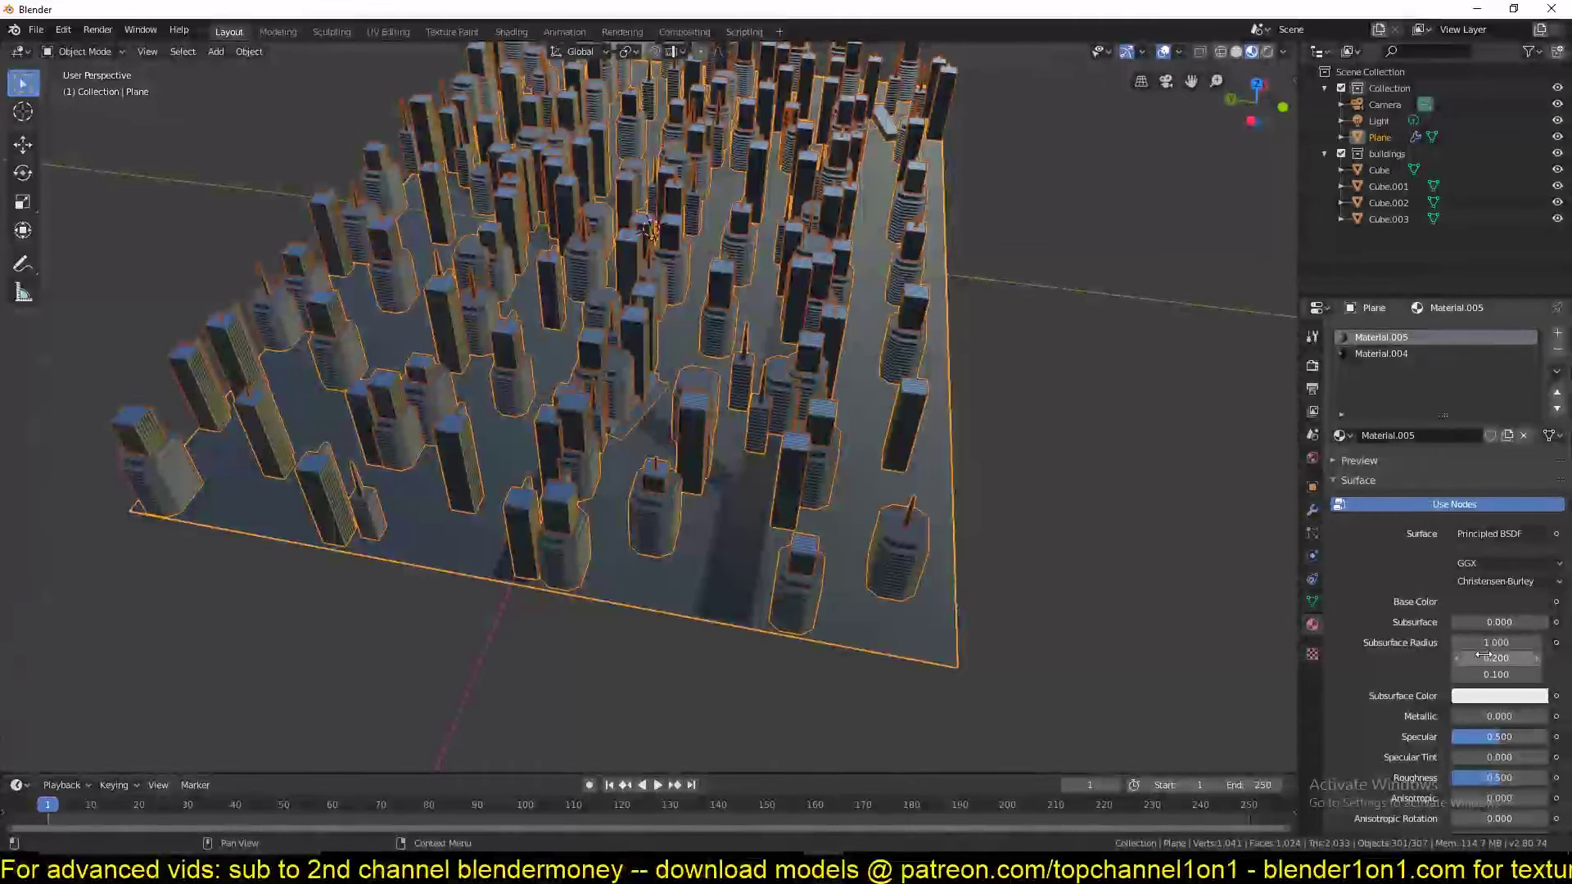
left_click(1498, 601)
left_click_drag(1457, 561, 1473, 561)
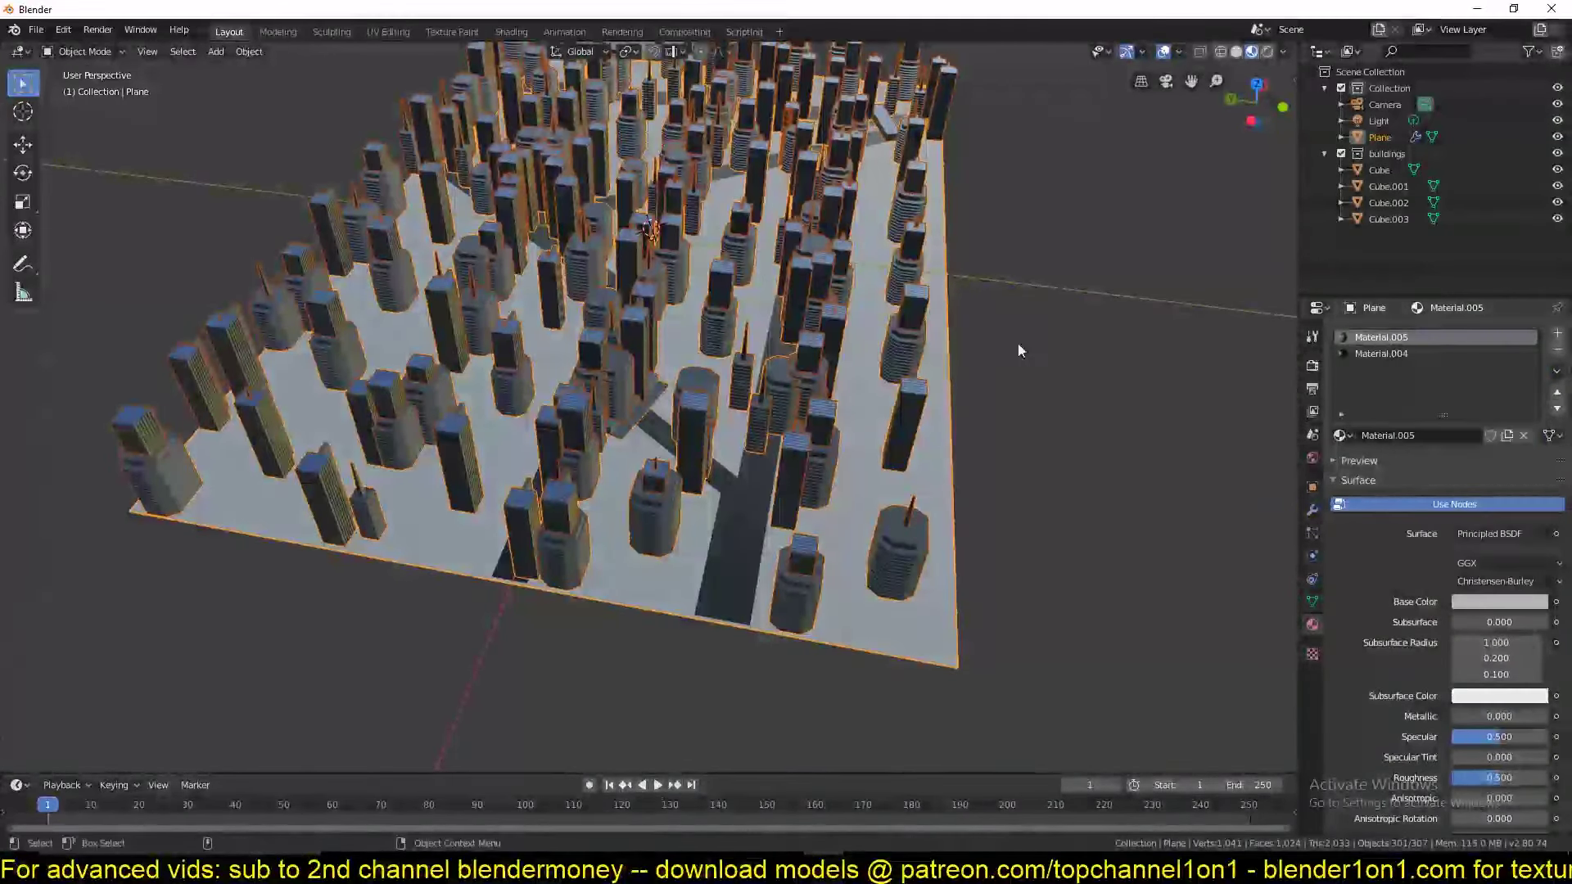
Enter Edit Mode on the plane, open its mesh data settings and invert the road selection to the surrounding ground faces.
middle_click_drag(1018, 350, 843, 360)
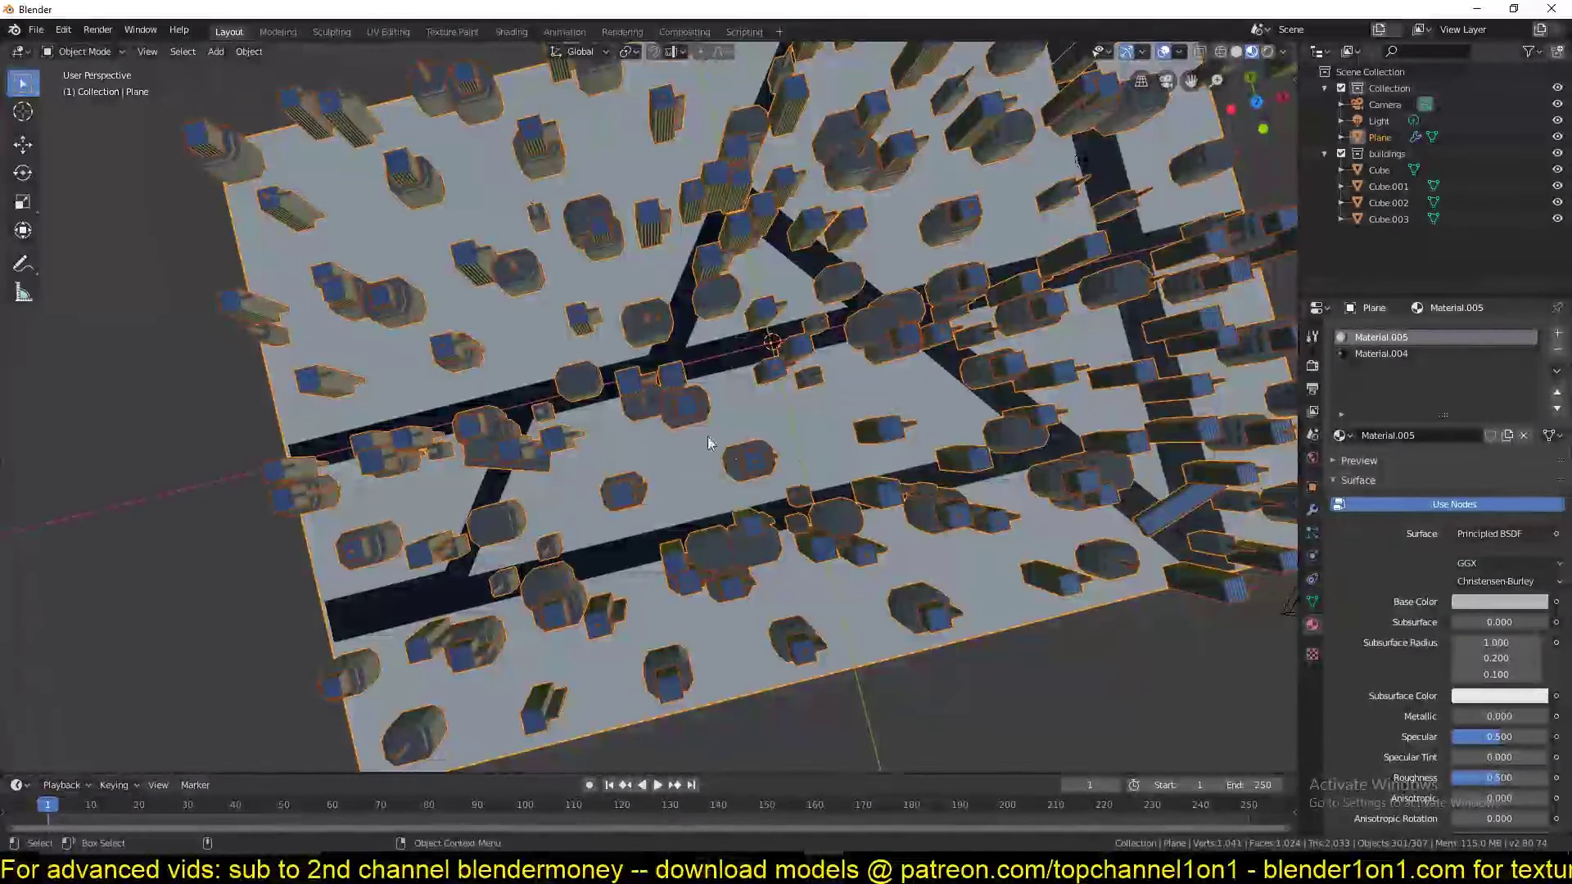
middle_click_drag(946, 188, 909, 114)
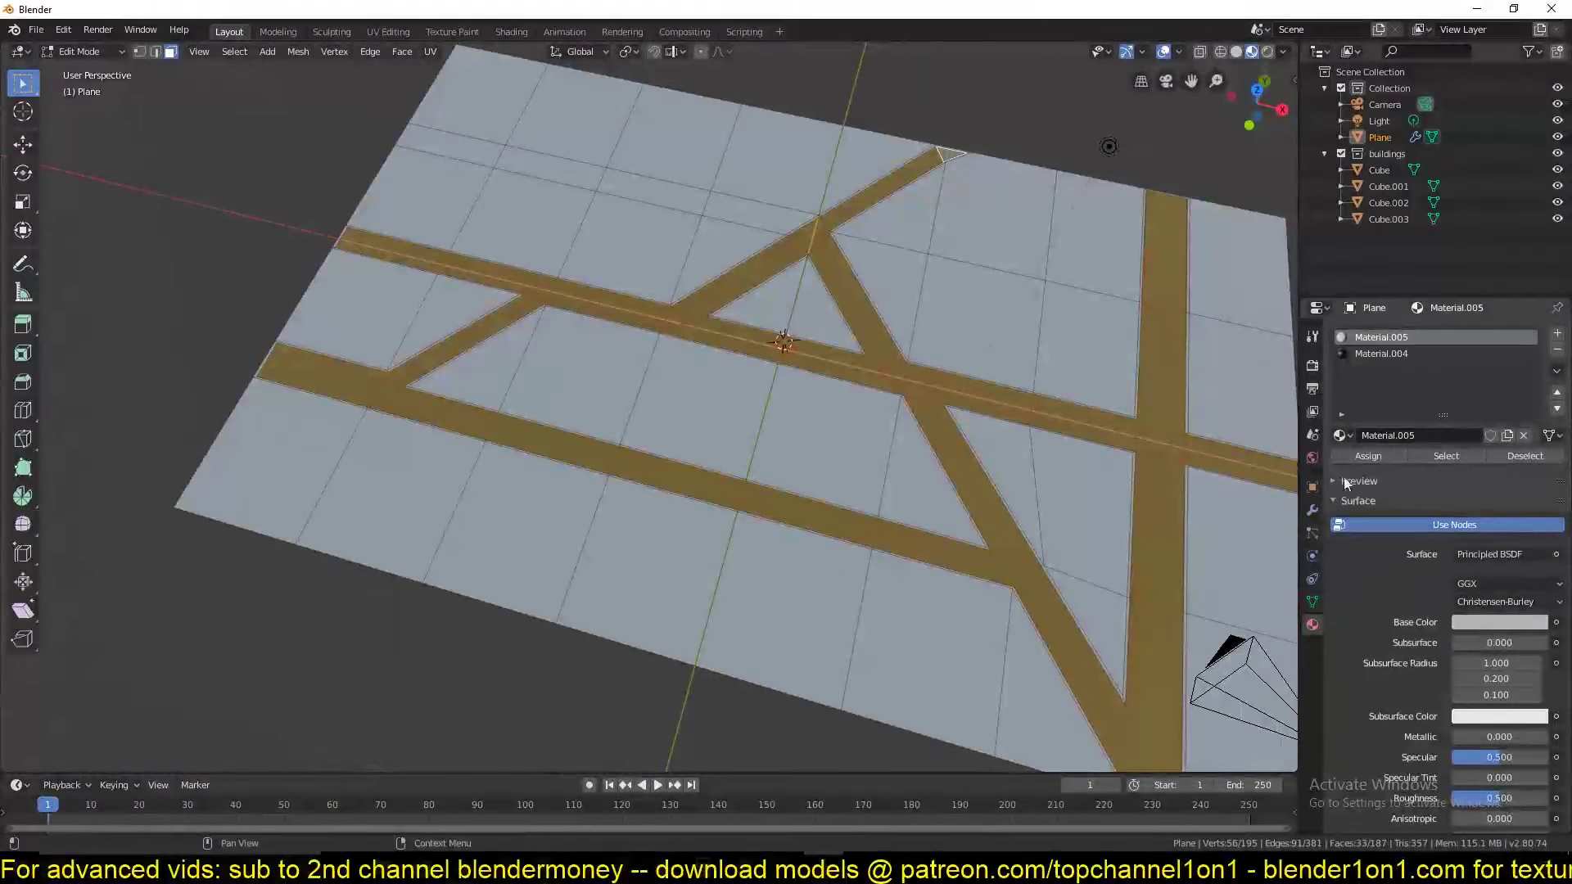
left_click(1312, 388)
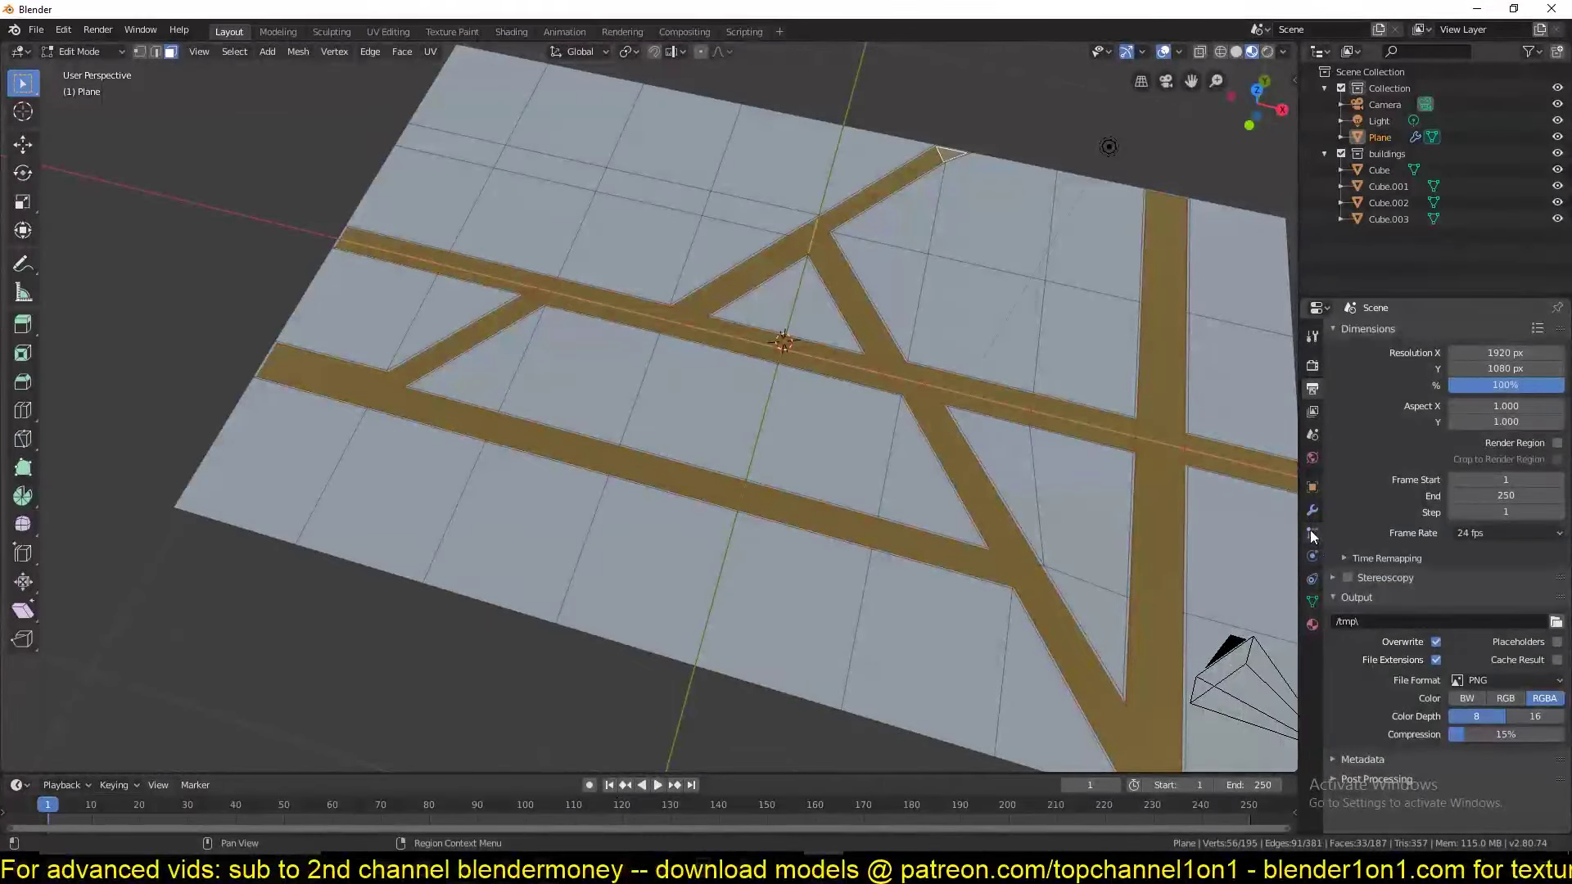
left_click(1312, 601)
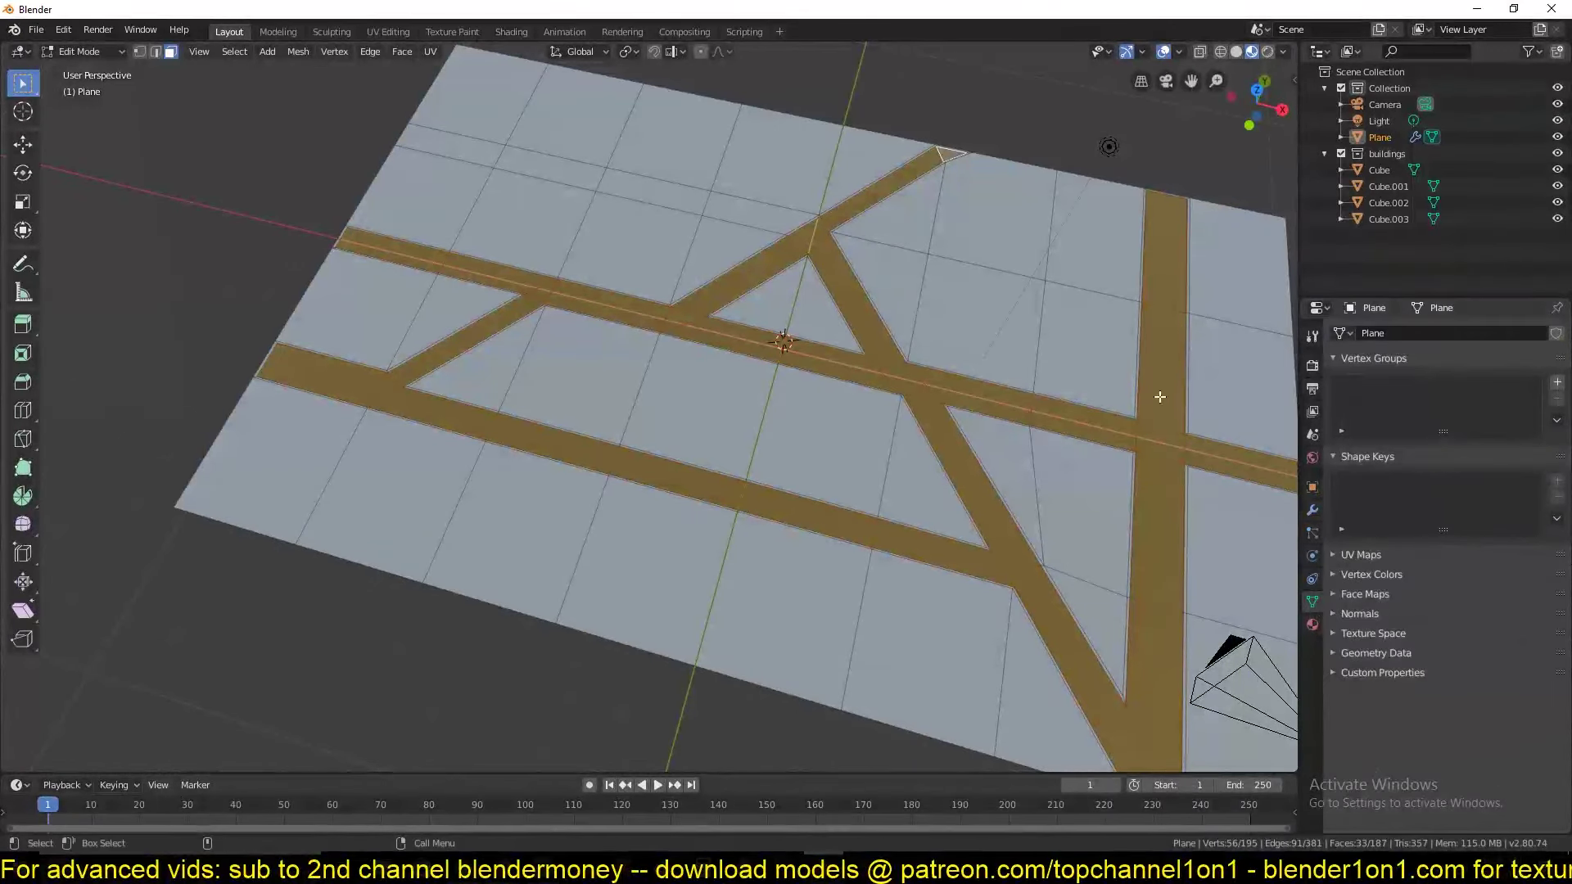
middle_click_drag(1017, 295, 1070, 270)
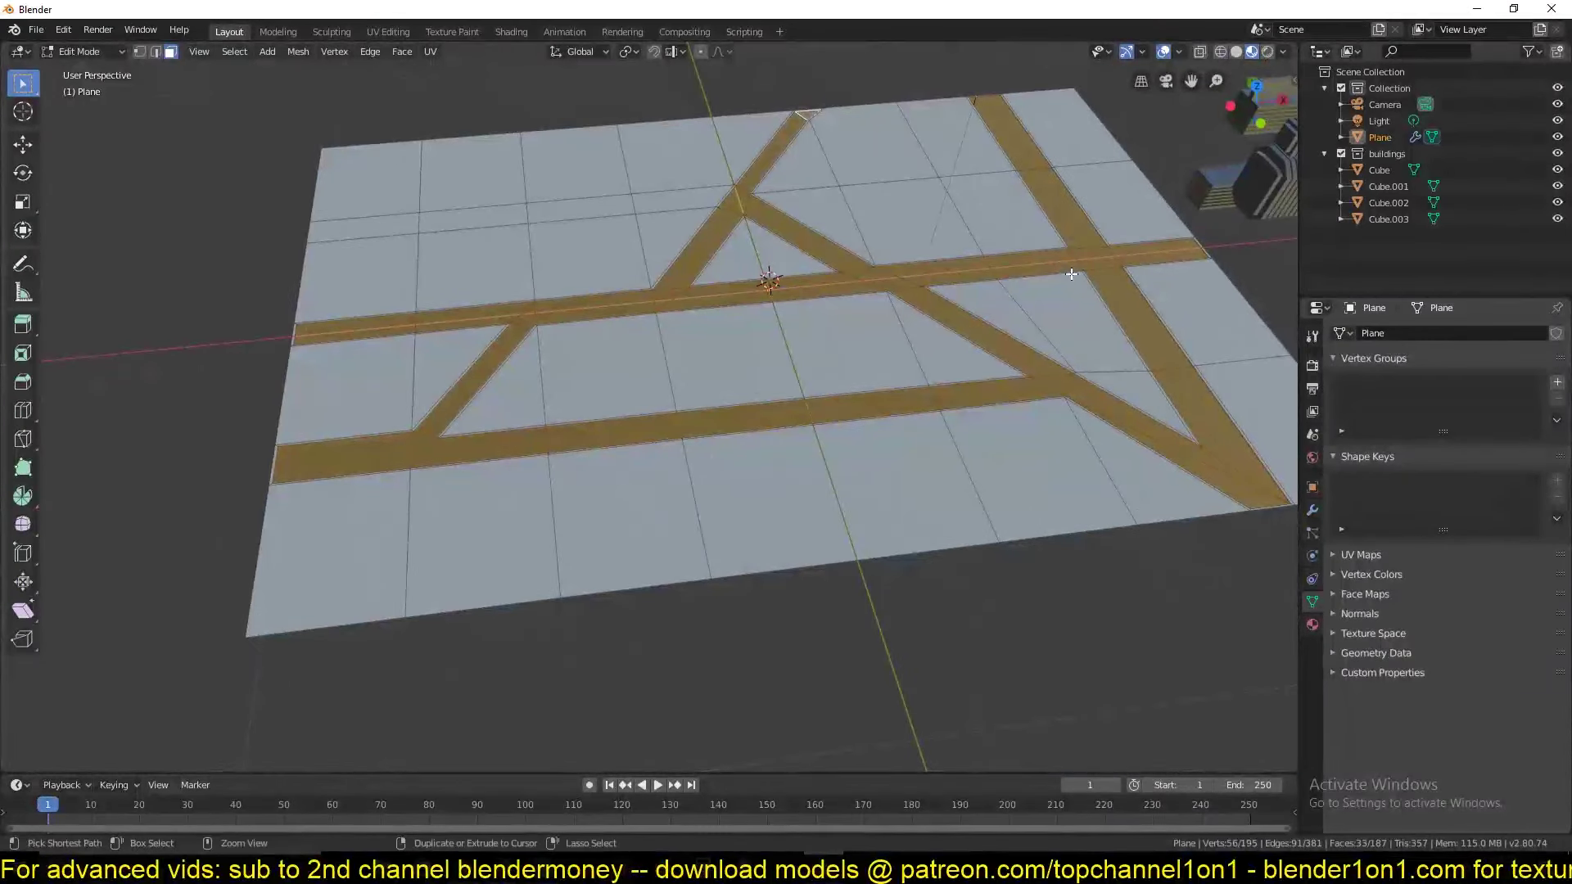
key("ctrl+i")
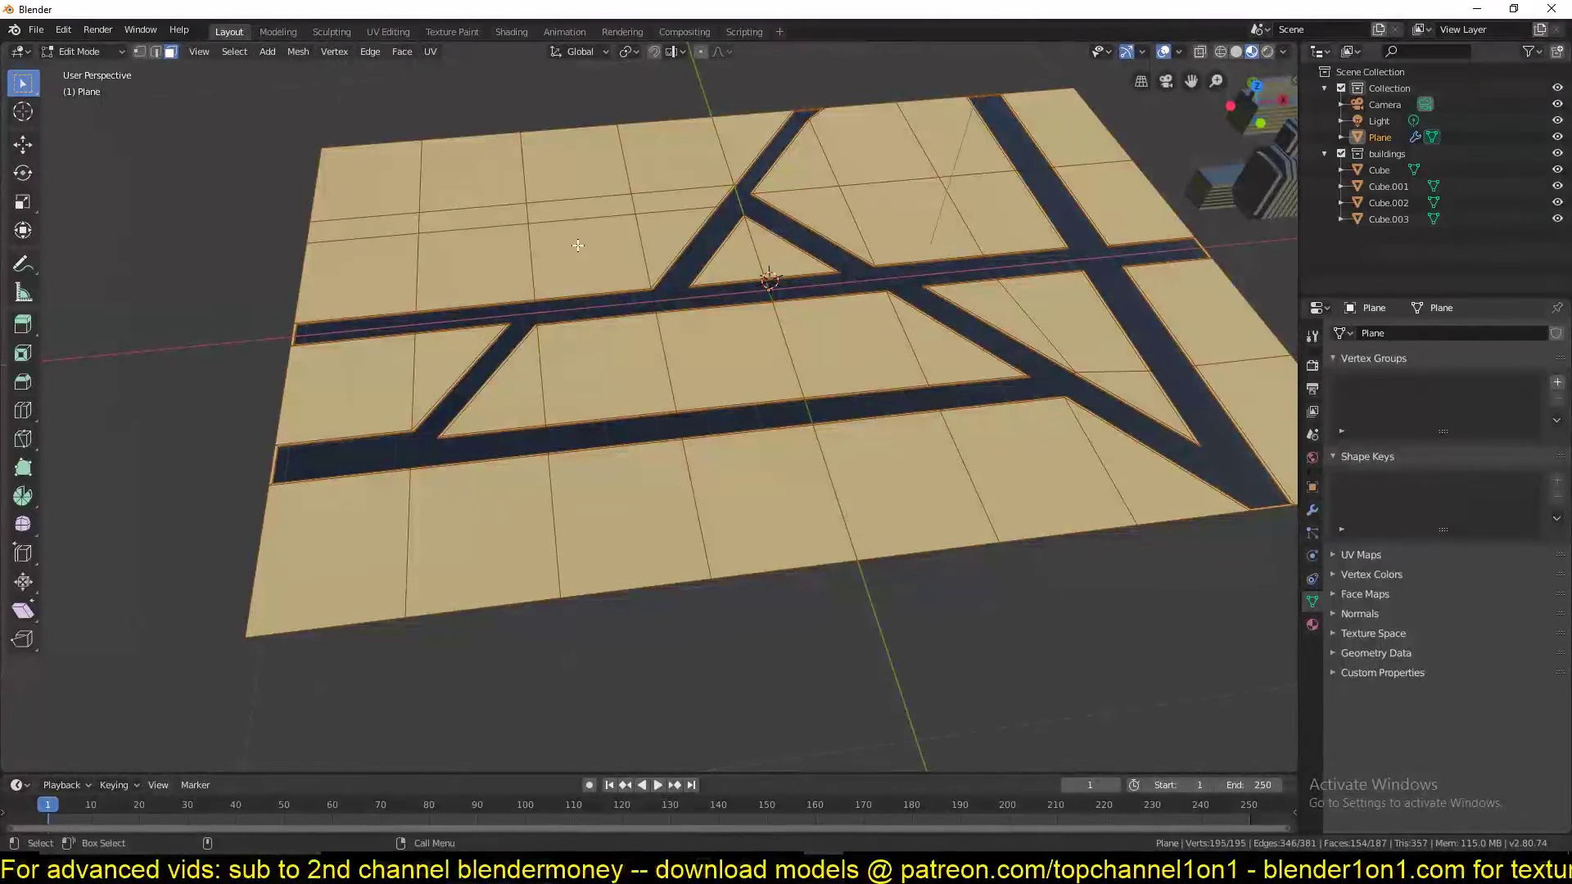
Grow the road selection to include the sunken kerb walls and invert it to select only the raised ground faces.
middle_click_drag(578, 245, 1010, 412)
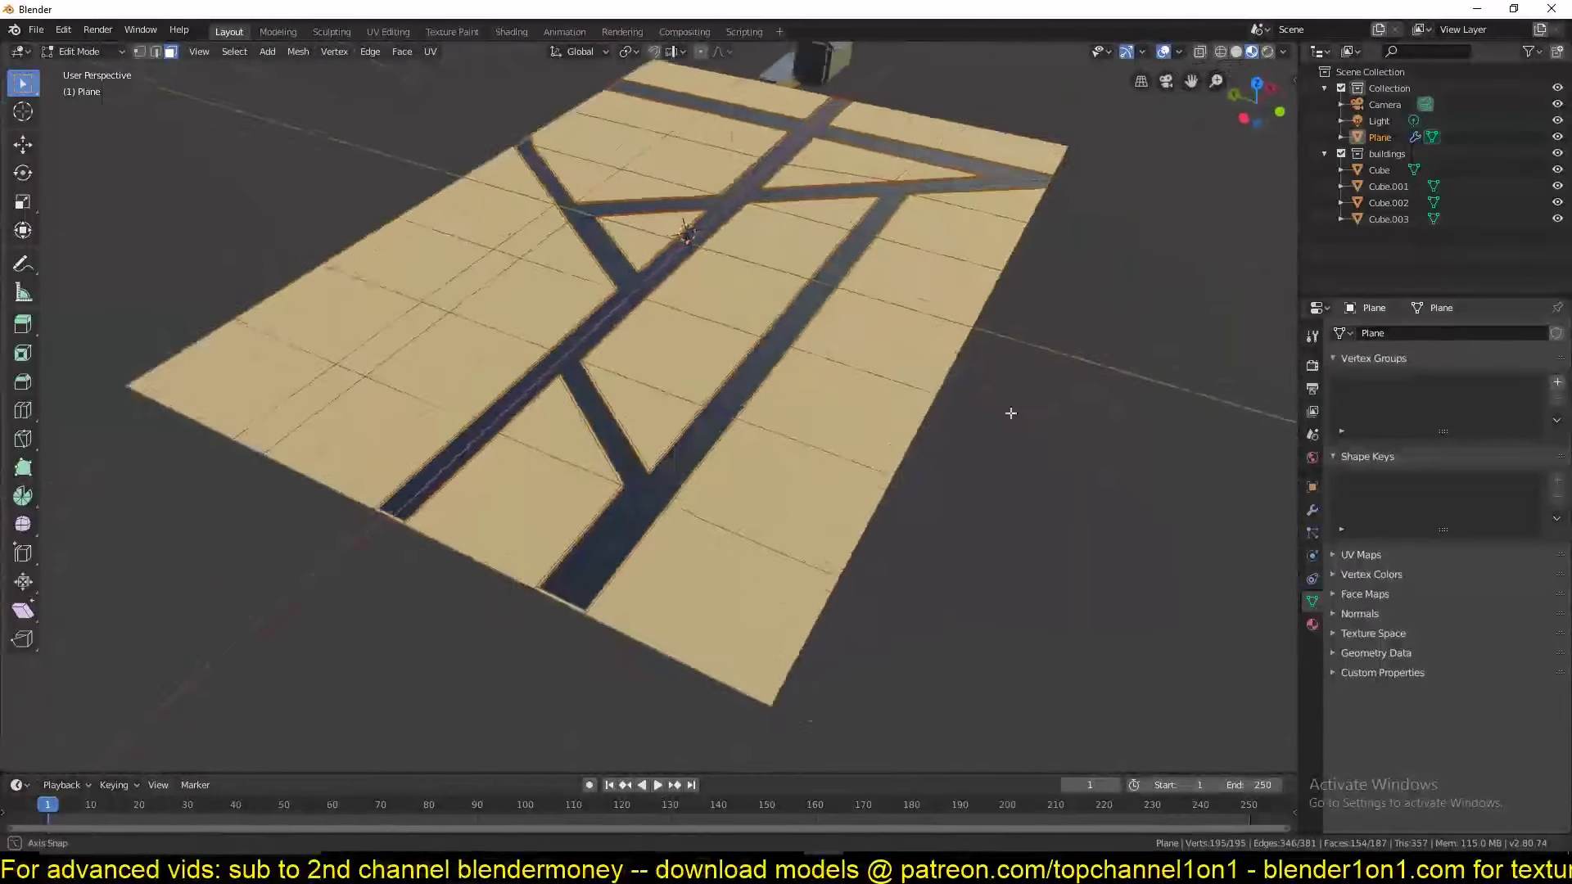
scroll(1010, 413, "up", 5)
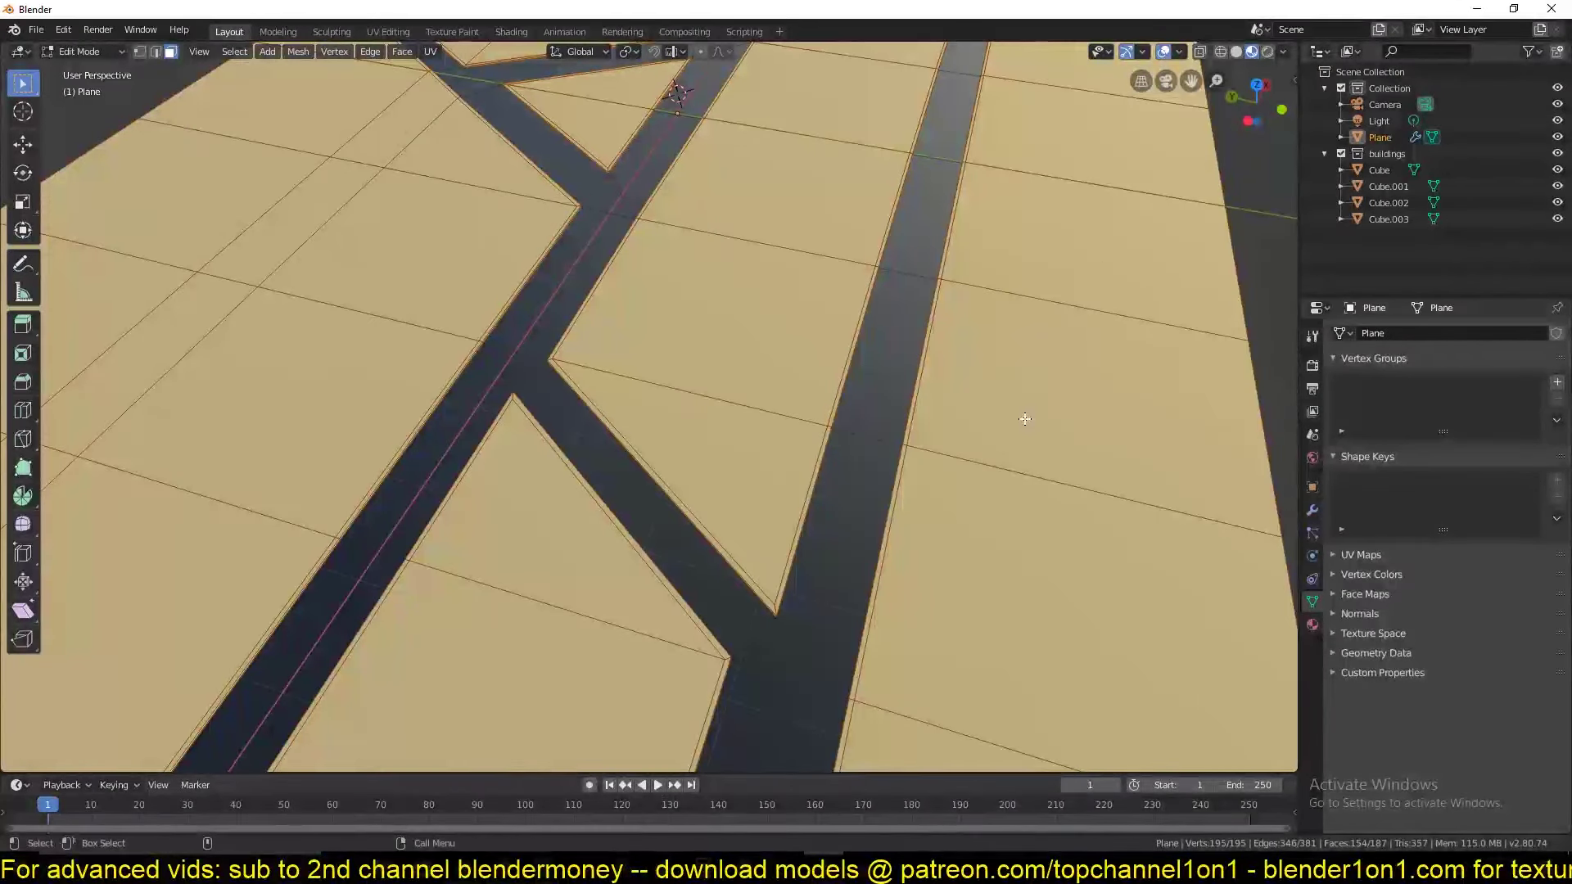
middle_click_drag(1024, 418, 834, 426)
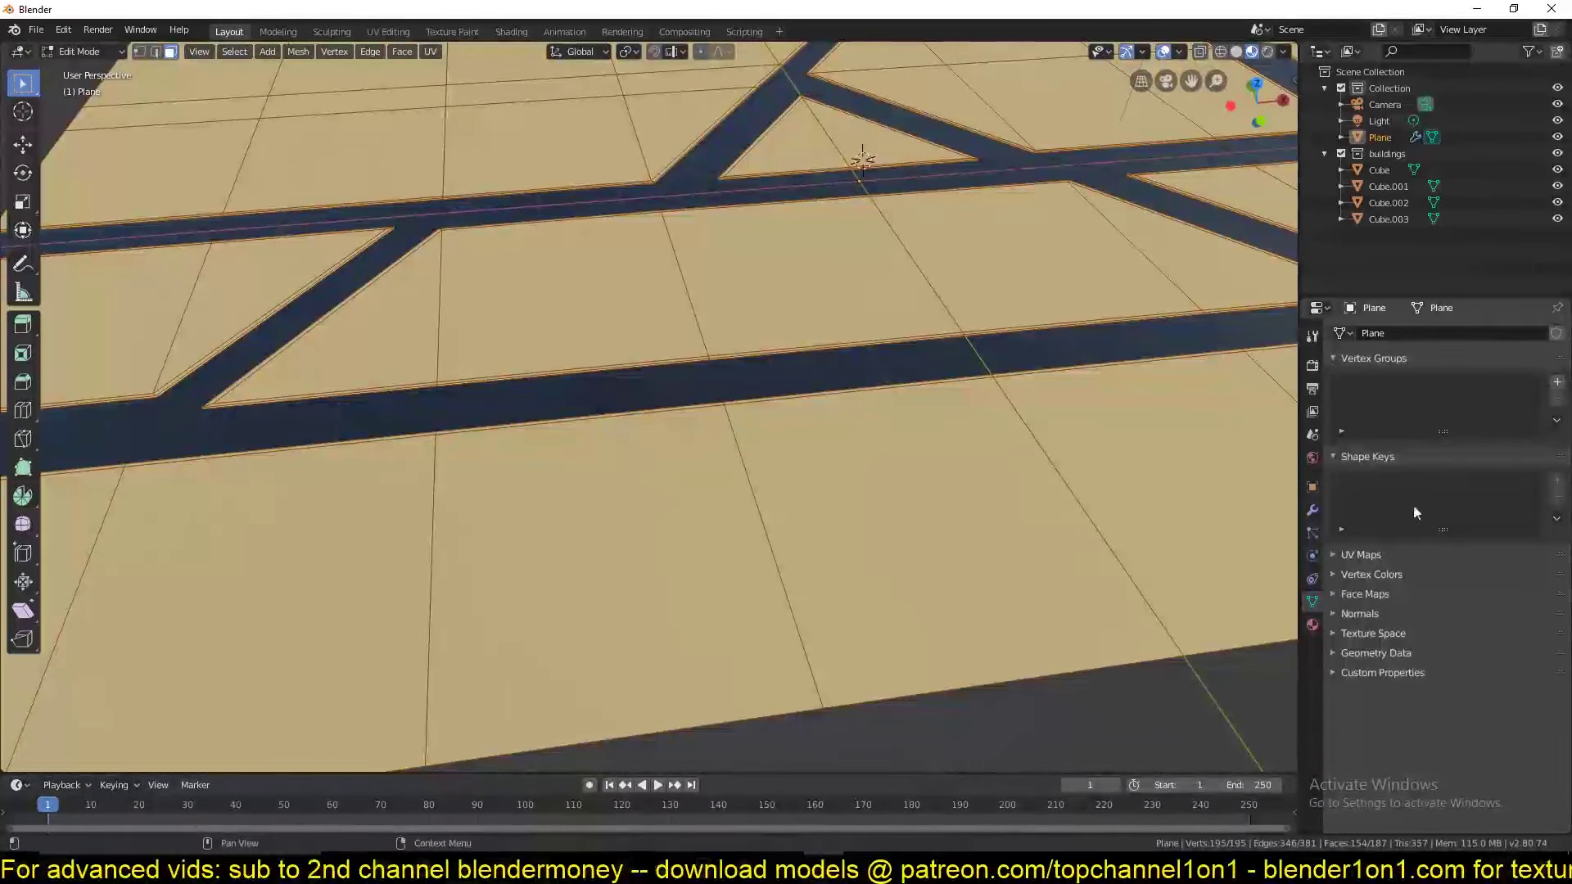
middle_click_drag(851, 331, 642, 279)
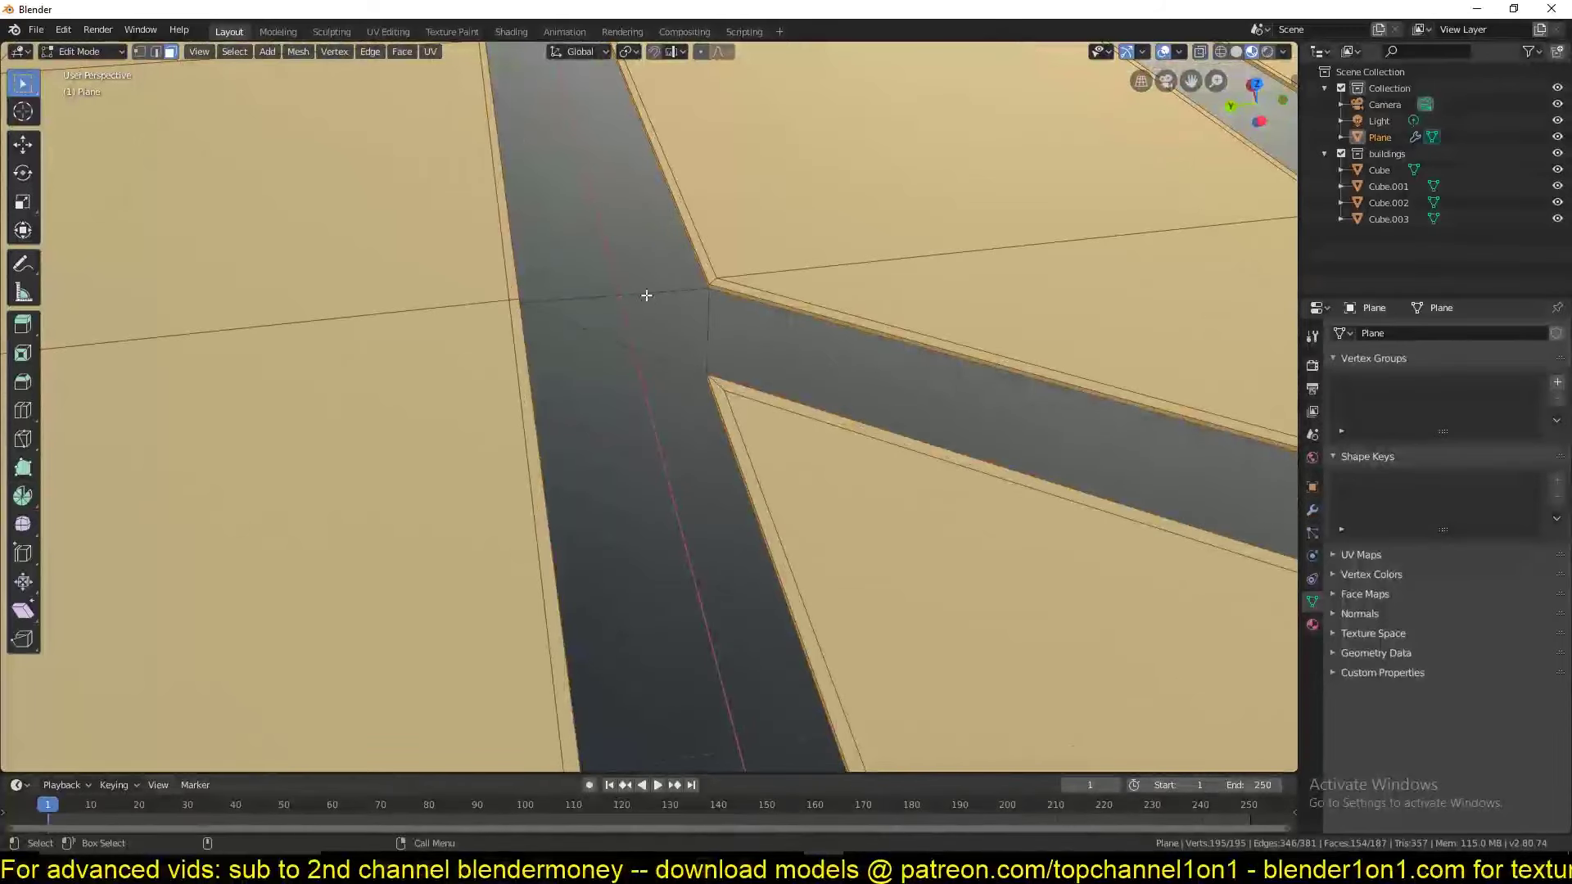
scroll(647, 295, "up", 3)
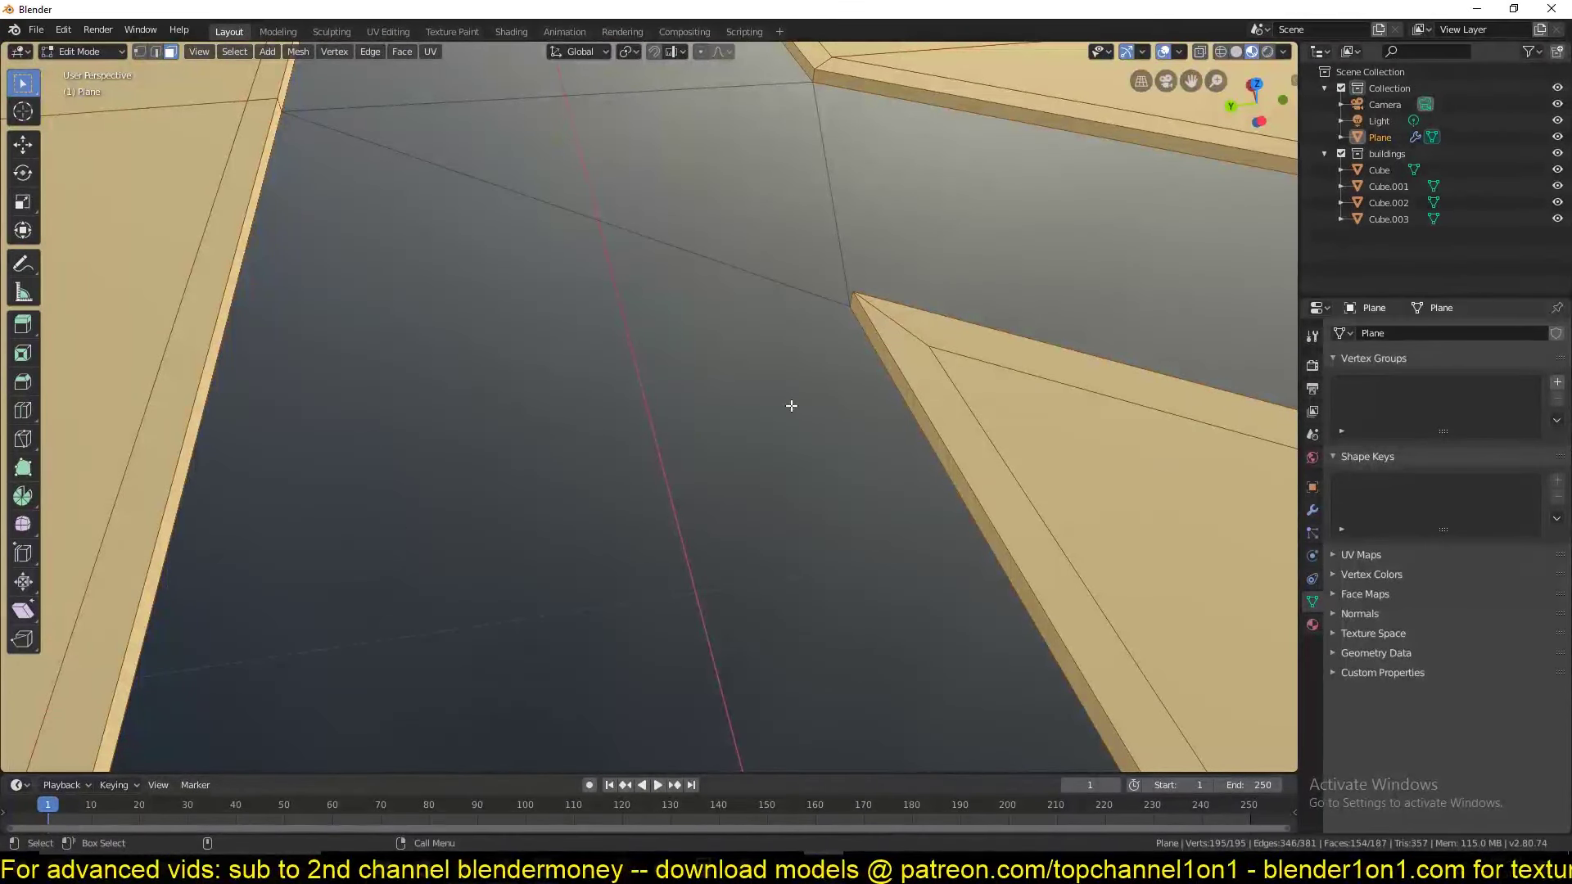
key("ctrl+i")
key("ctrl+KP_Add")
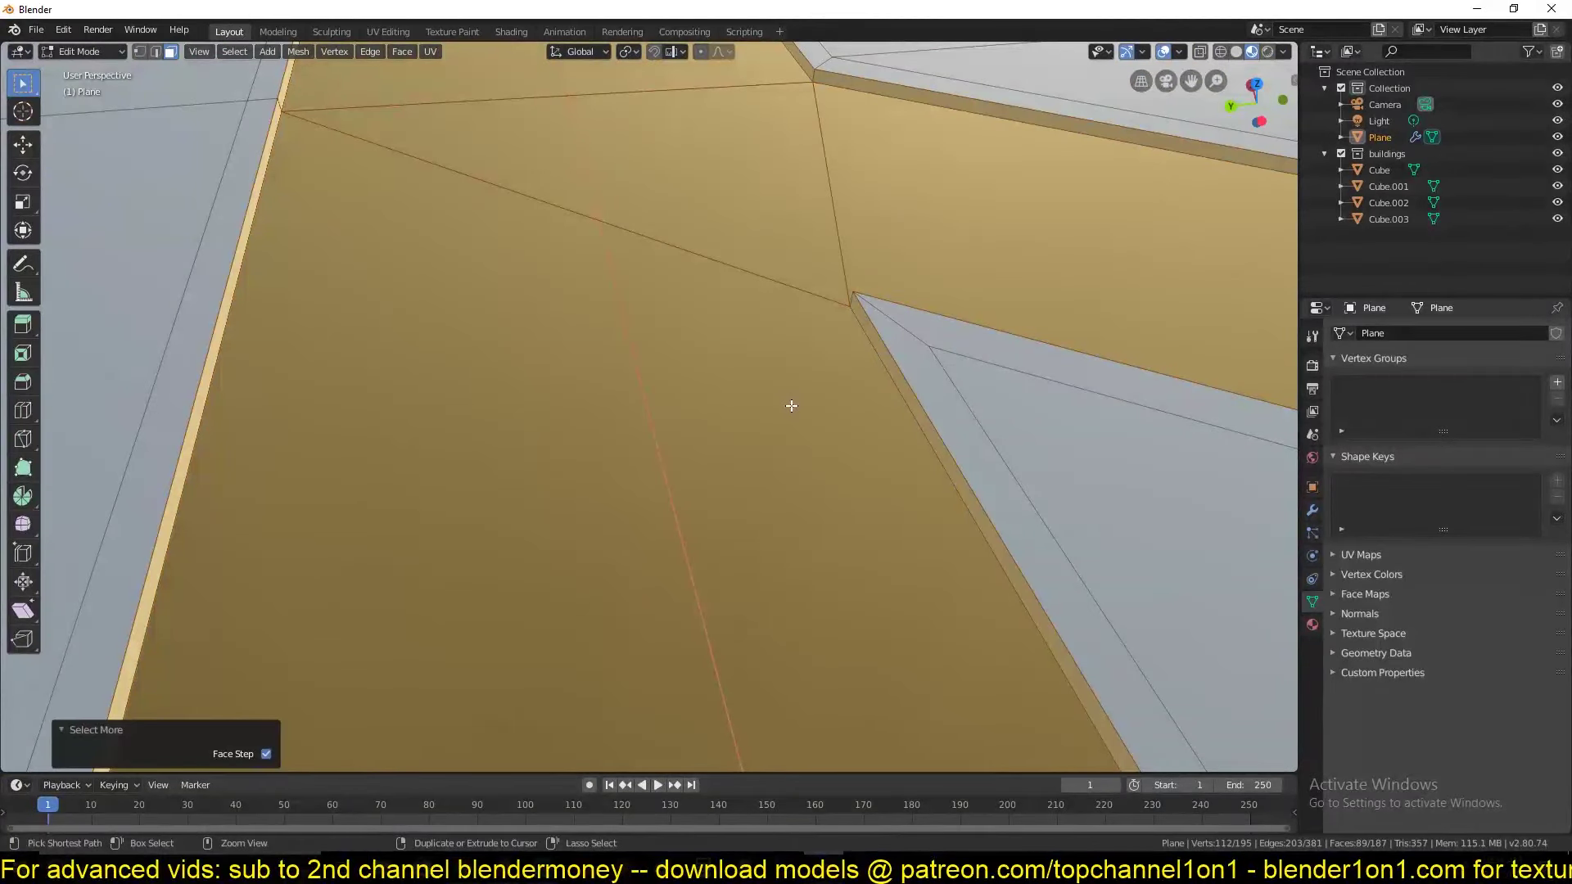
key("ctrl+i")
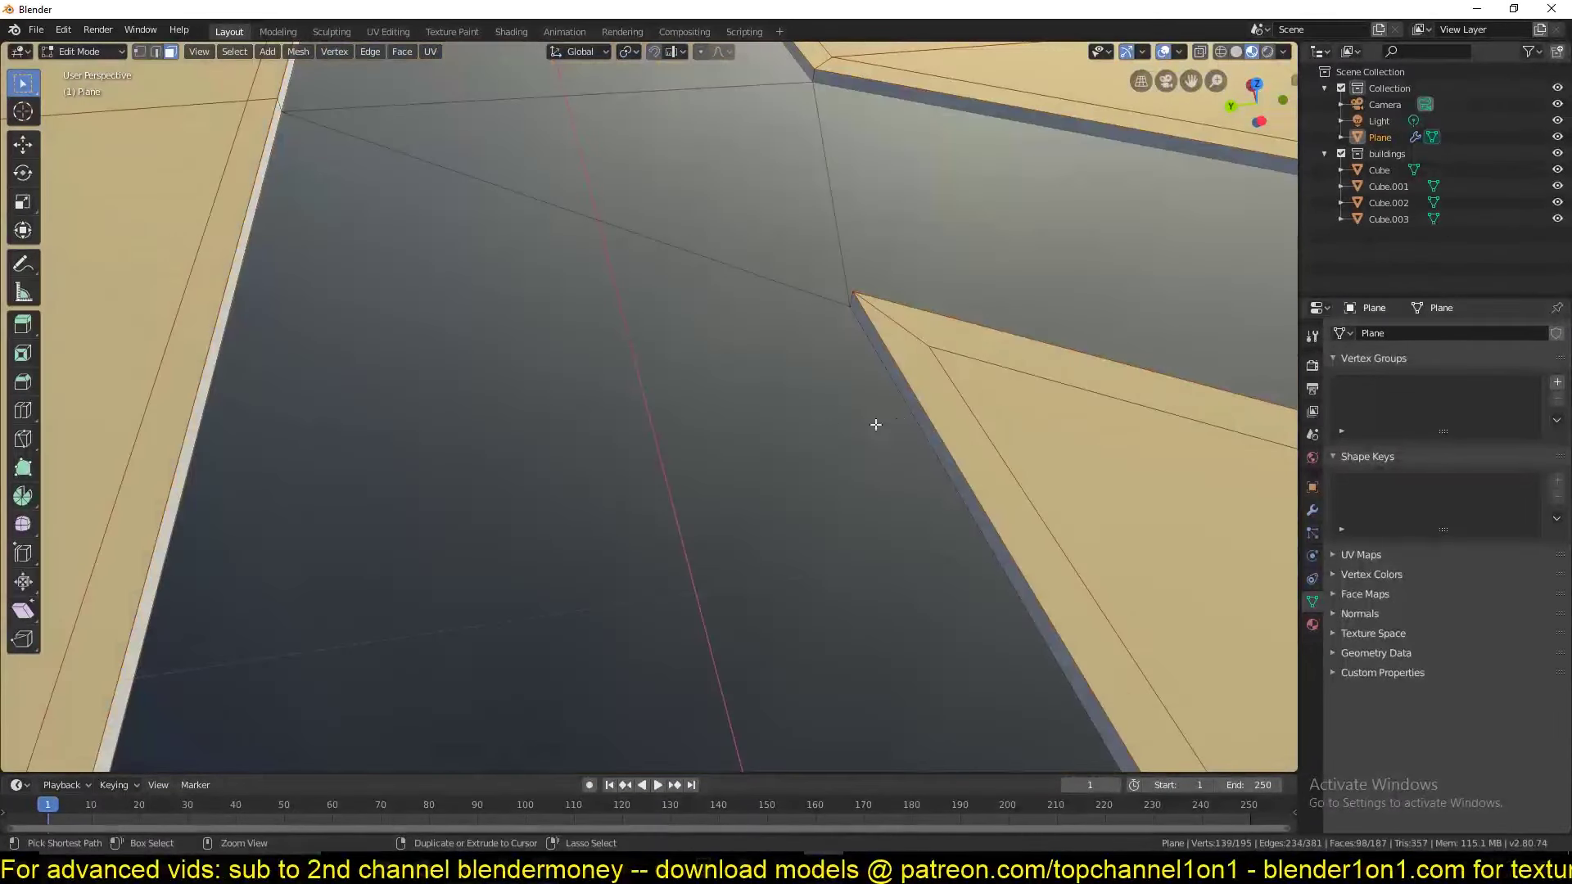
Add a vertex group to the plane and assign the selected raised ground faces to it with weight 1.000.
scroll(874, 425, "down", 6)
middle_click_drag(901, 428, 919, 394)
scroll(892, 369, "up", 3)
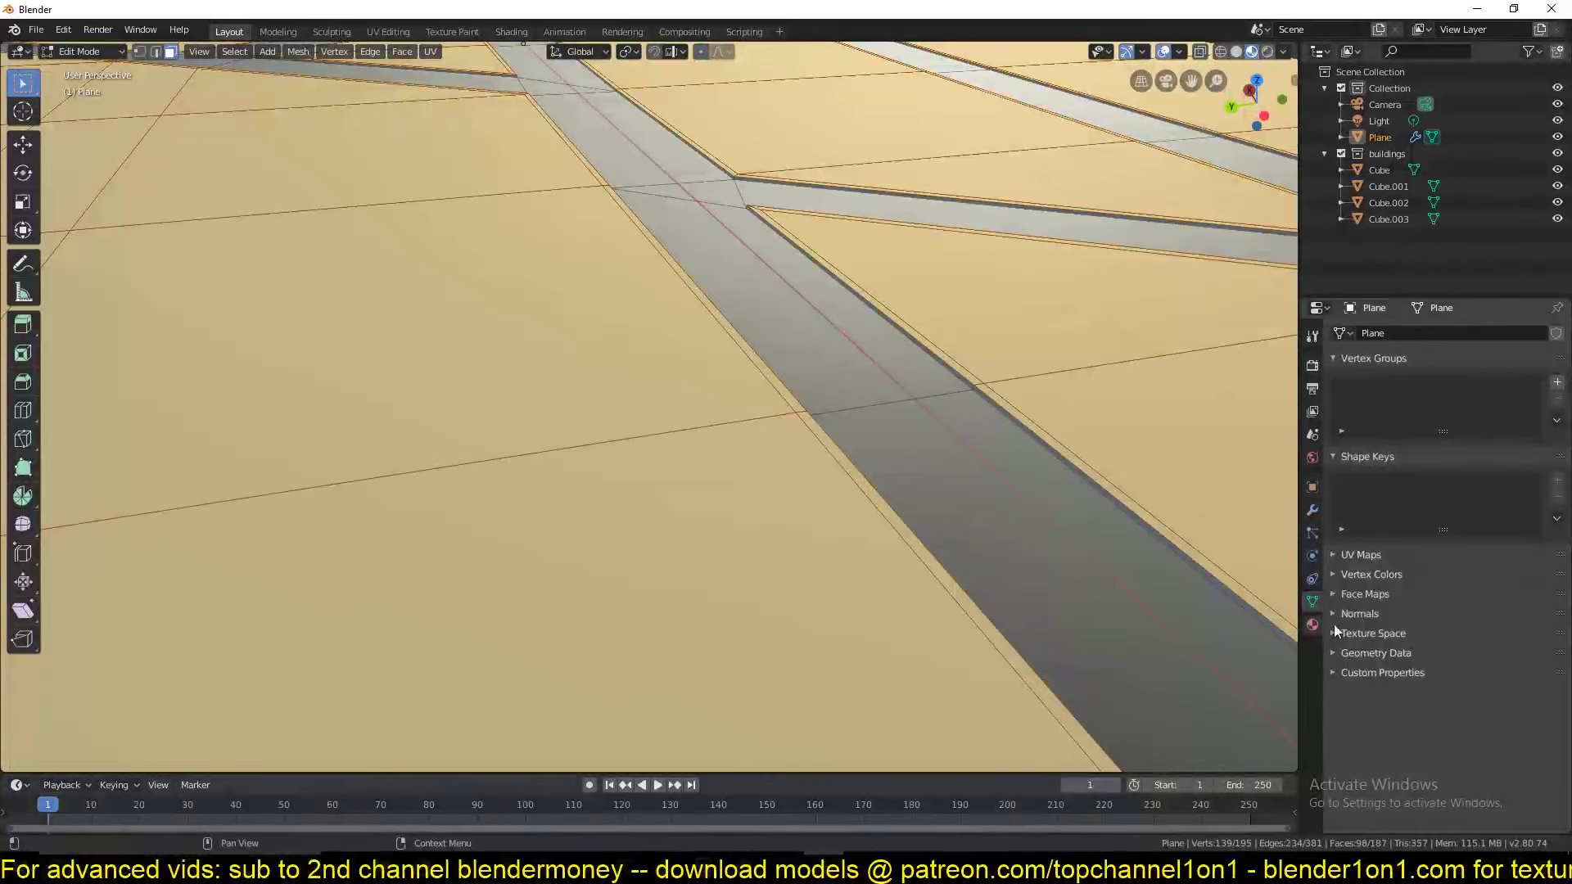
scroll(655, 397, "down", 6)
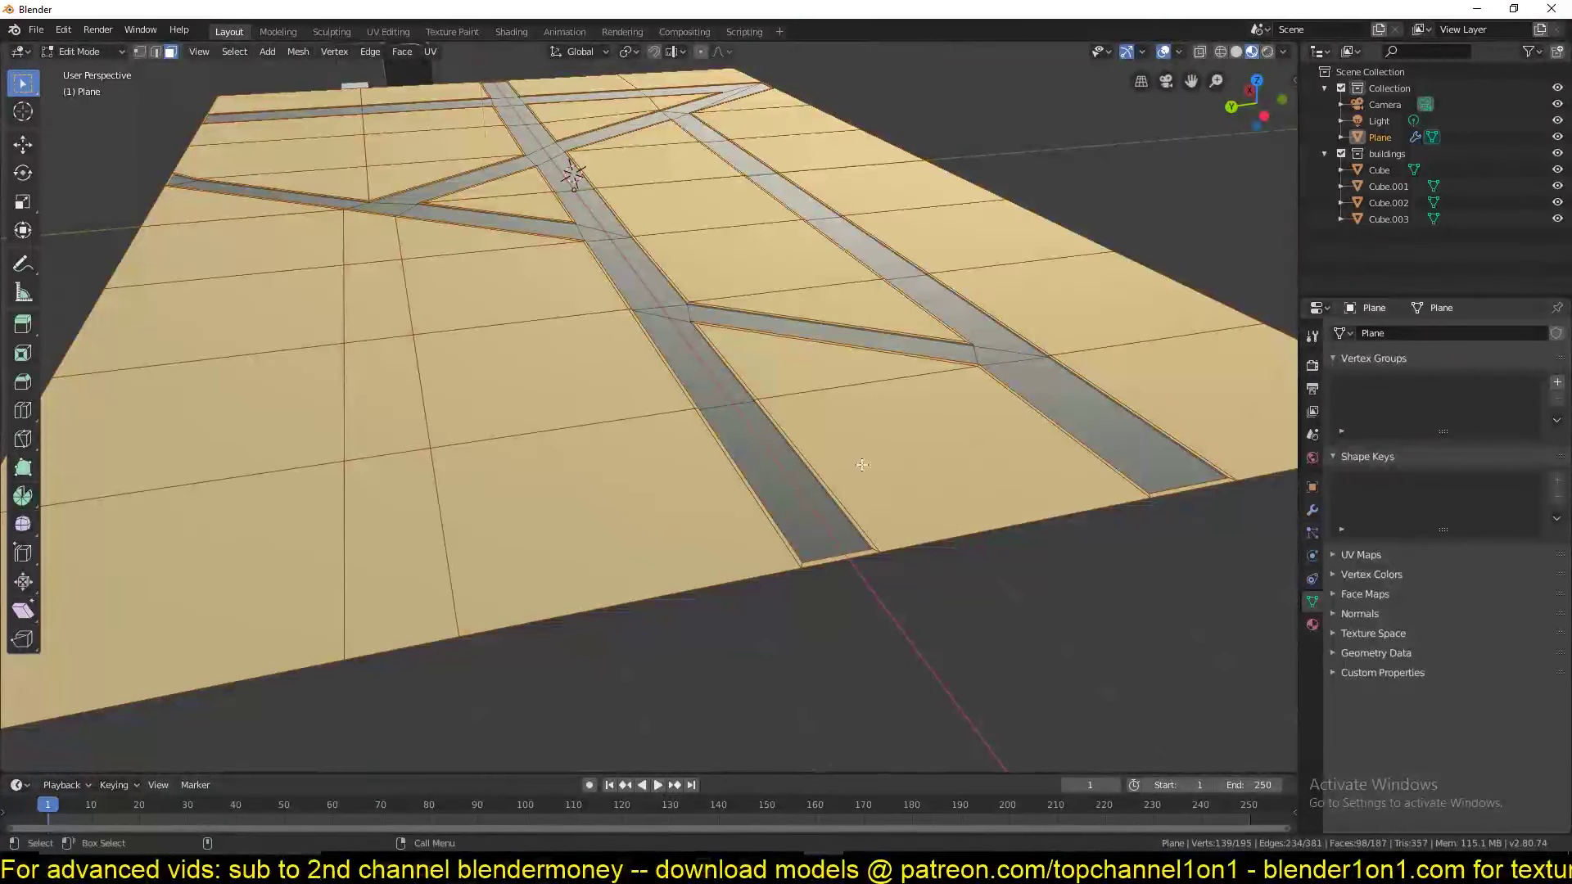
scroll(711, 426, "up", 4)
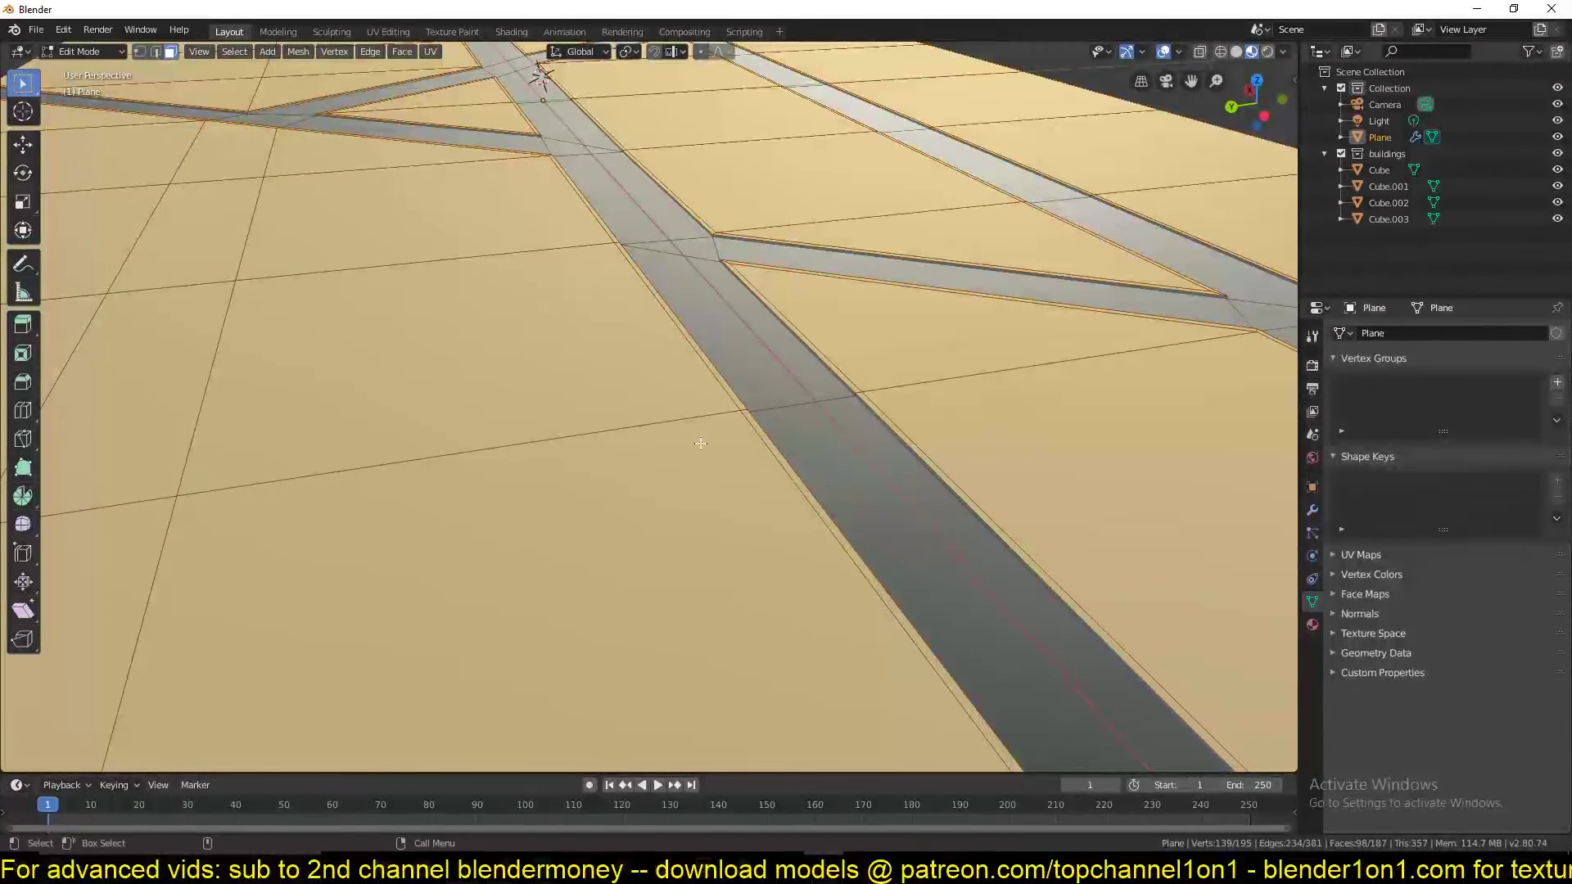
scroll(903, 510, "down", 3)
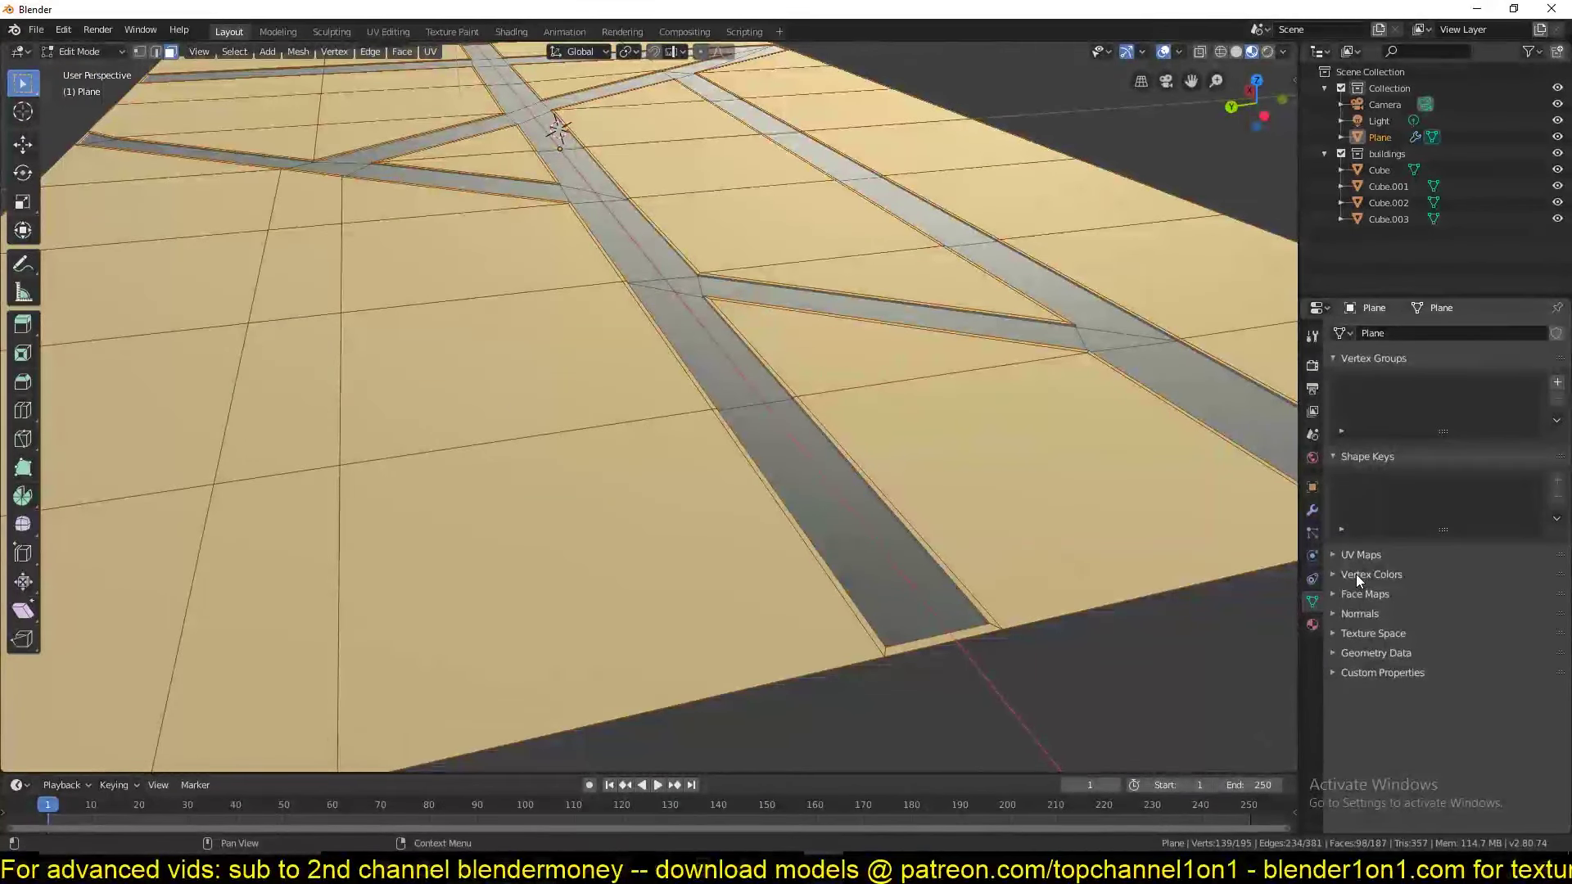
left_click(1557, 382)
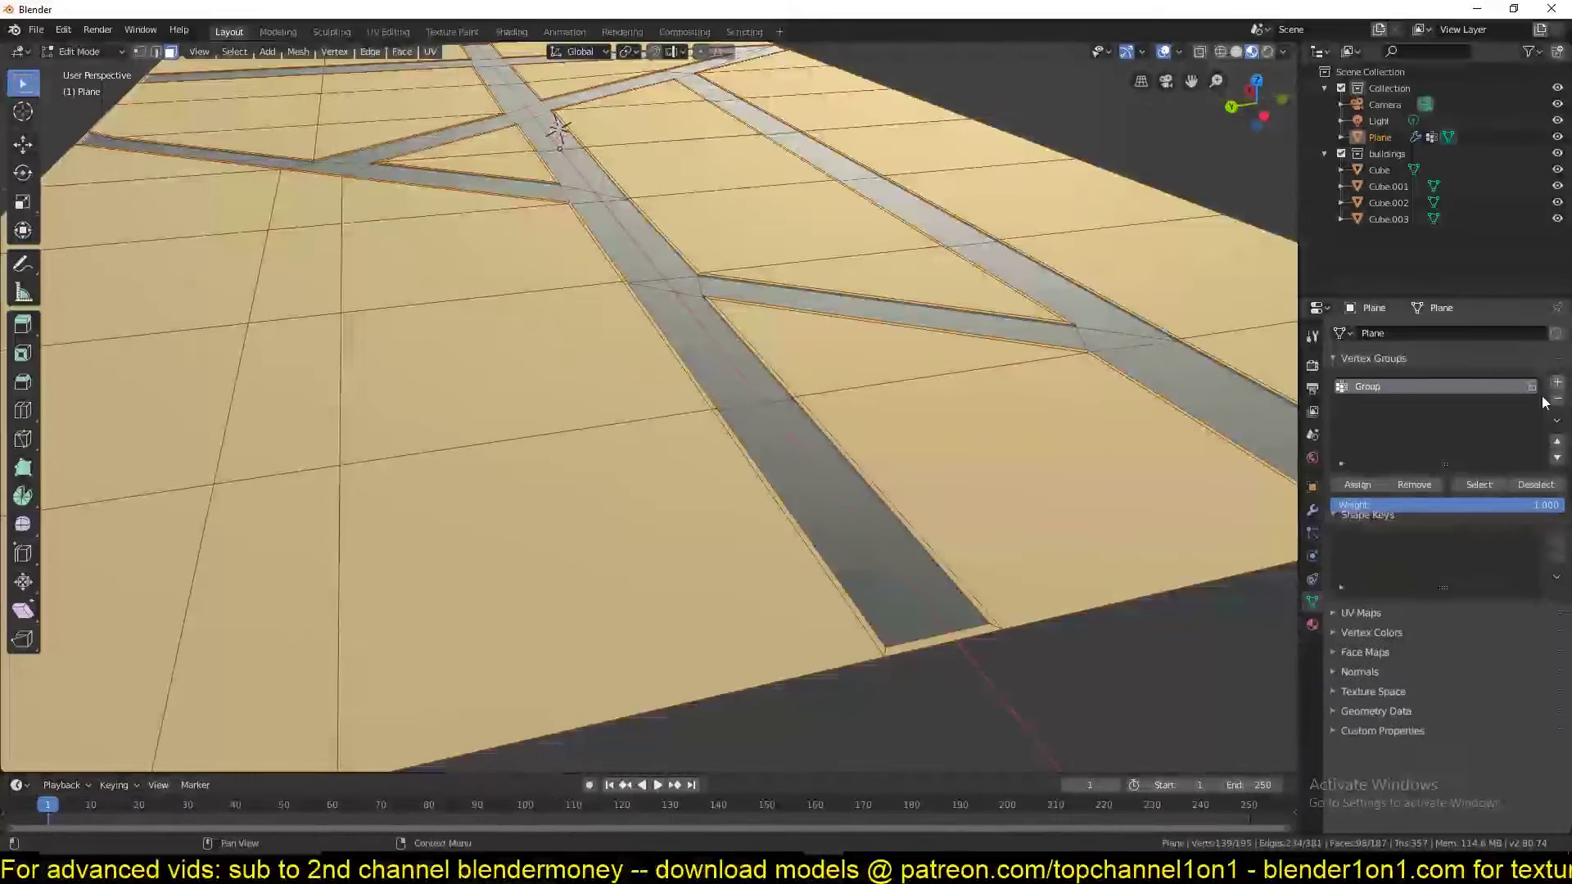
left_click(1357, 484)
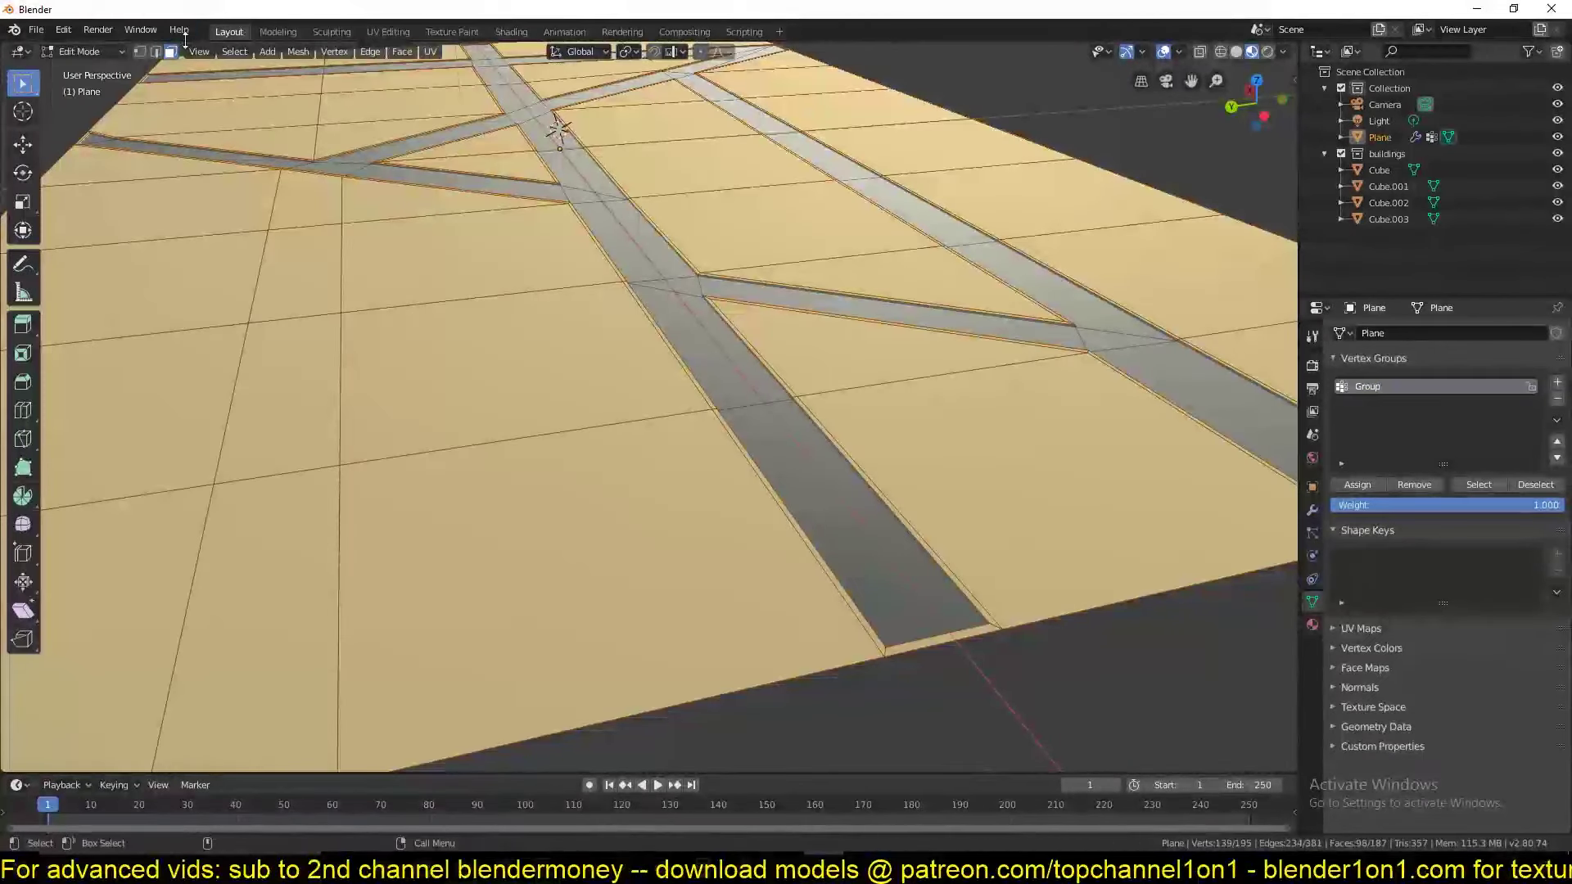
Examine the vertex group's weights on the ground blocks and roads in Weight Paint mode, and return to Object Mode.
key("Tab")
left_click(82, 52)
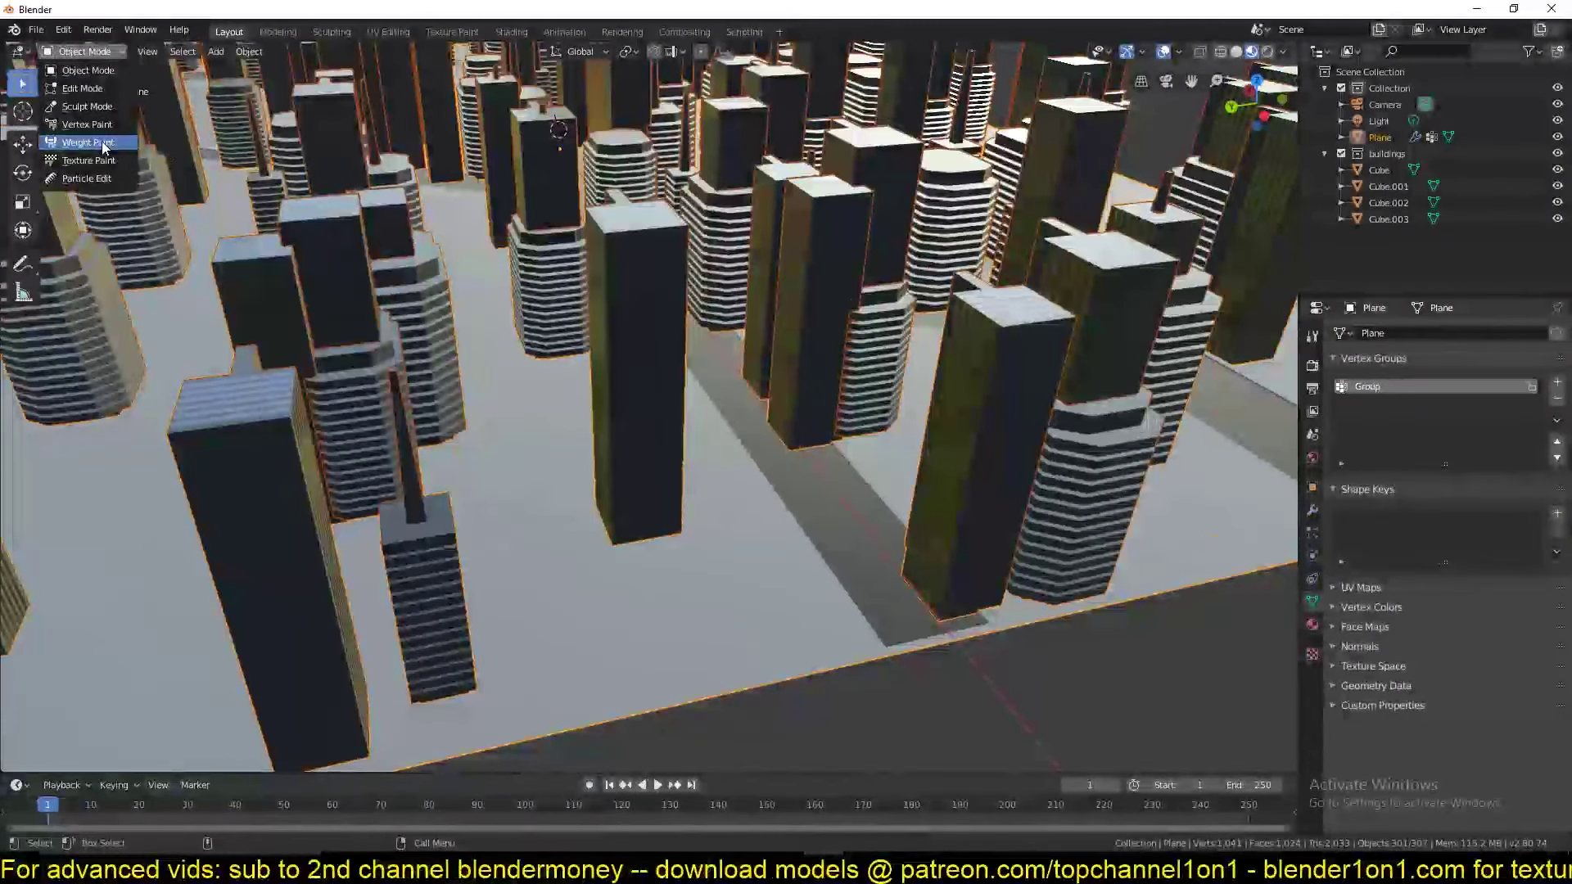
left_click(88, 142)
scroll(552, 234, "down", 6)
mouse_move(551, 234)
middle_mouse_down()
mouse_move(558, 347)
mouse_move(262, 302)
mouse_move(456, 350)
mouse_move(582, 312)
mouse_move(725, 310)
middle_mouse_up()
scroll(456, 350, "up", 6)
scroll(726, 309, "down", 2)
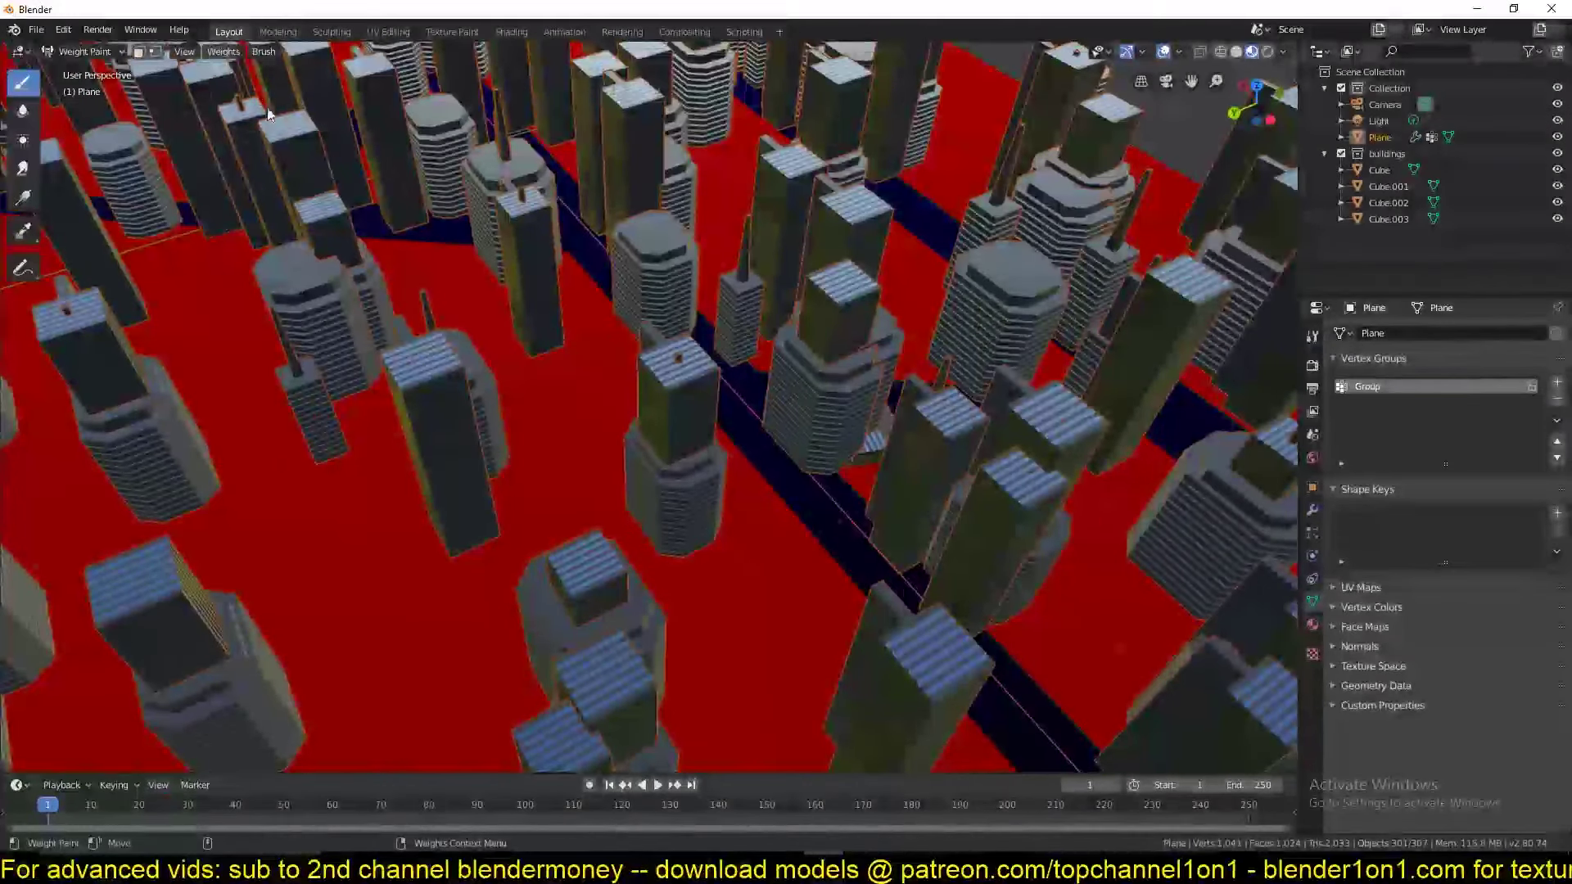
scroll(753, 379, "down", 2)
scroll(729, 361, "up", 6)
scroll(729, 361, "down", 6)
middle_click_drag(729, 361, 631, 449)
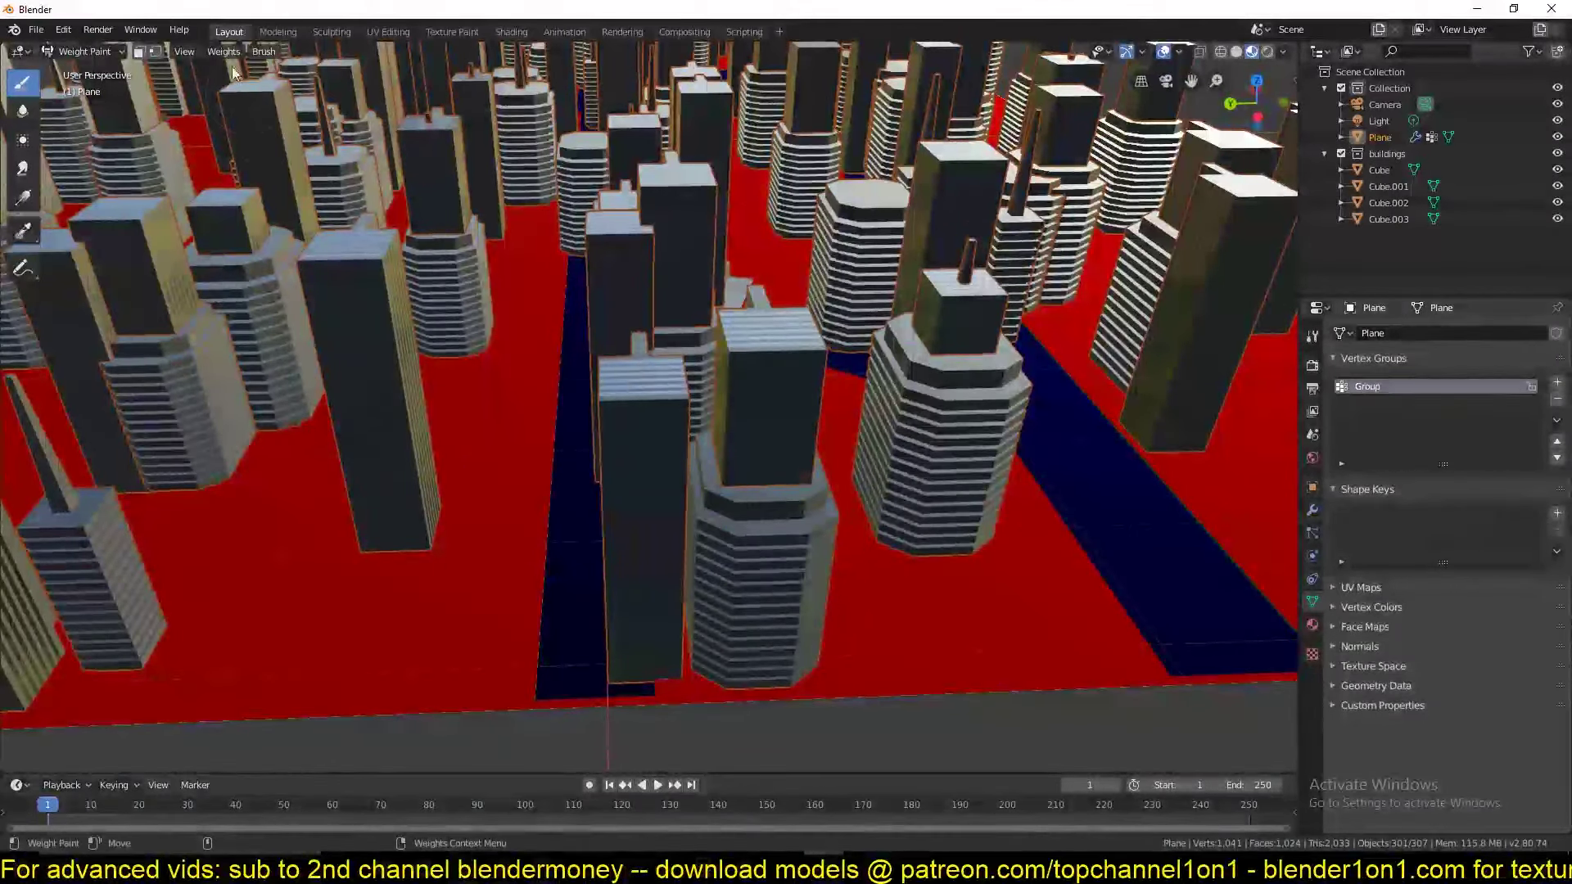
left_click(82, 51)
left_click(62, 94)
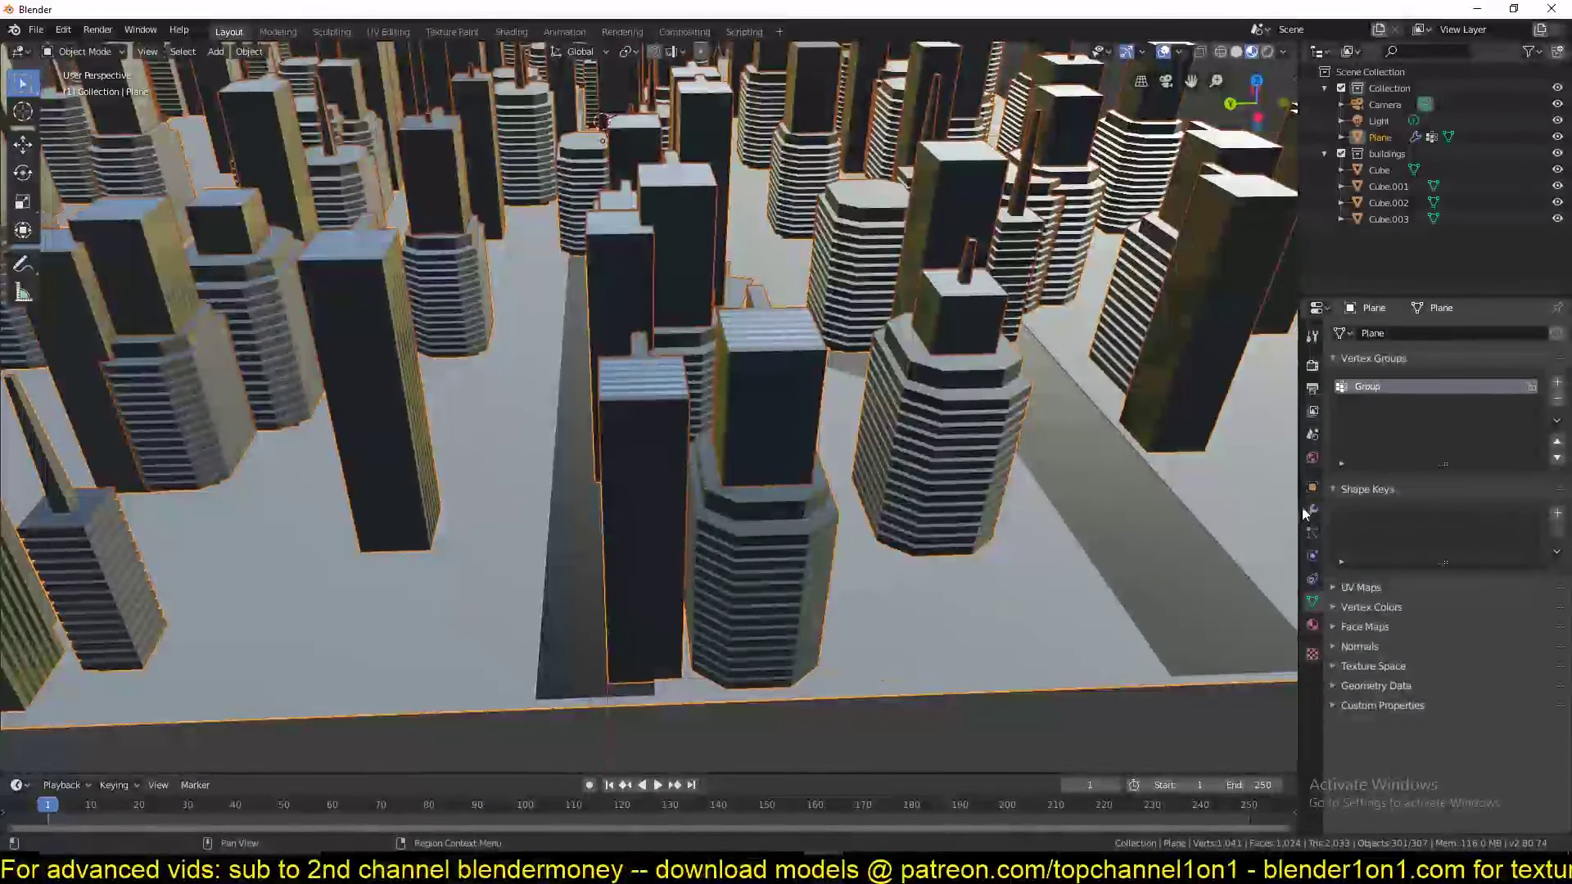
Open the plane's particle settings, collapse the Render, Rotation and Source sections, and enlarge the properties area.
left_click(1313, 532)
scroll(1416, 552, "down", 15)
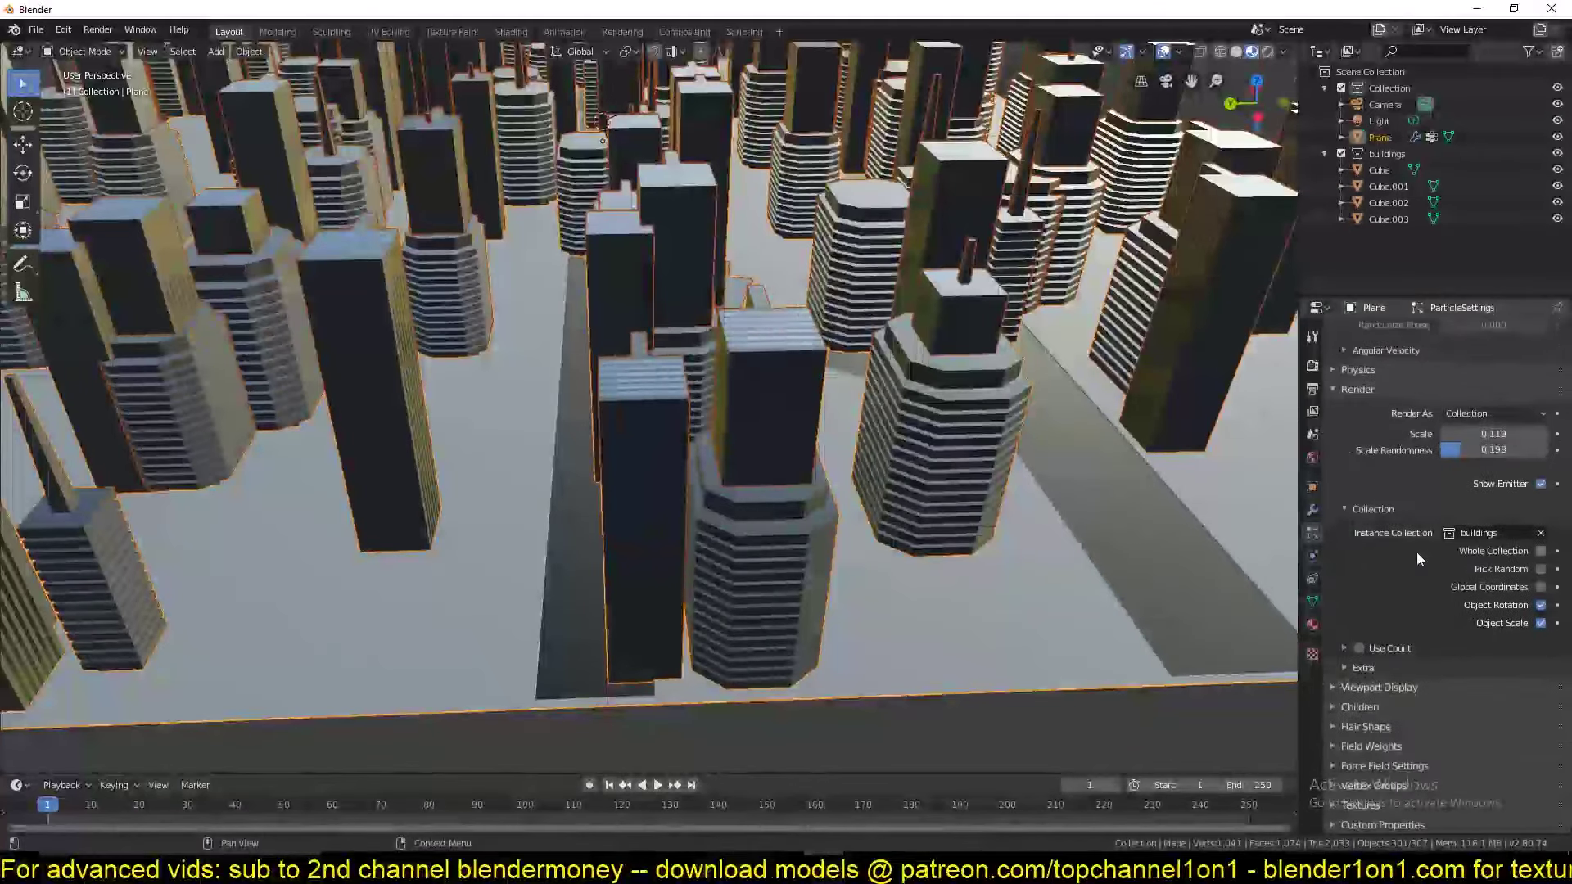
left_click(1367, 394)
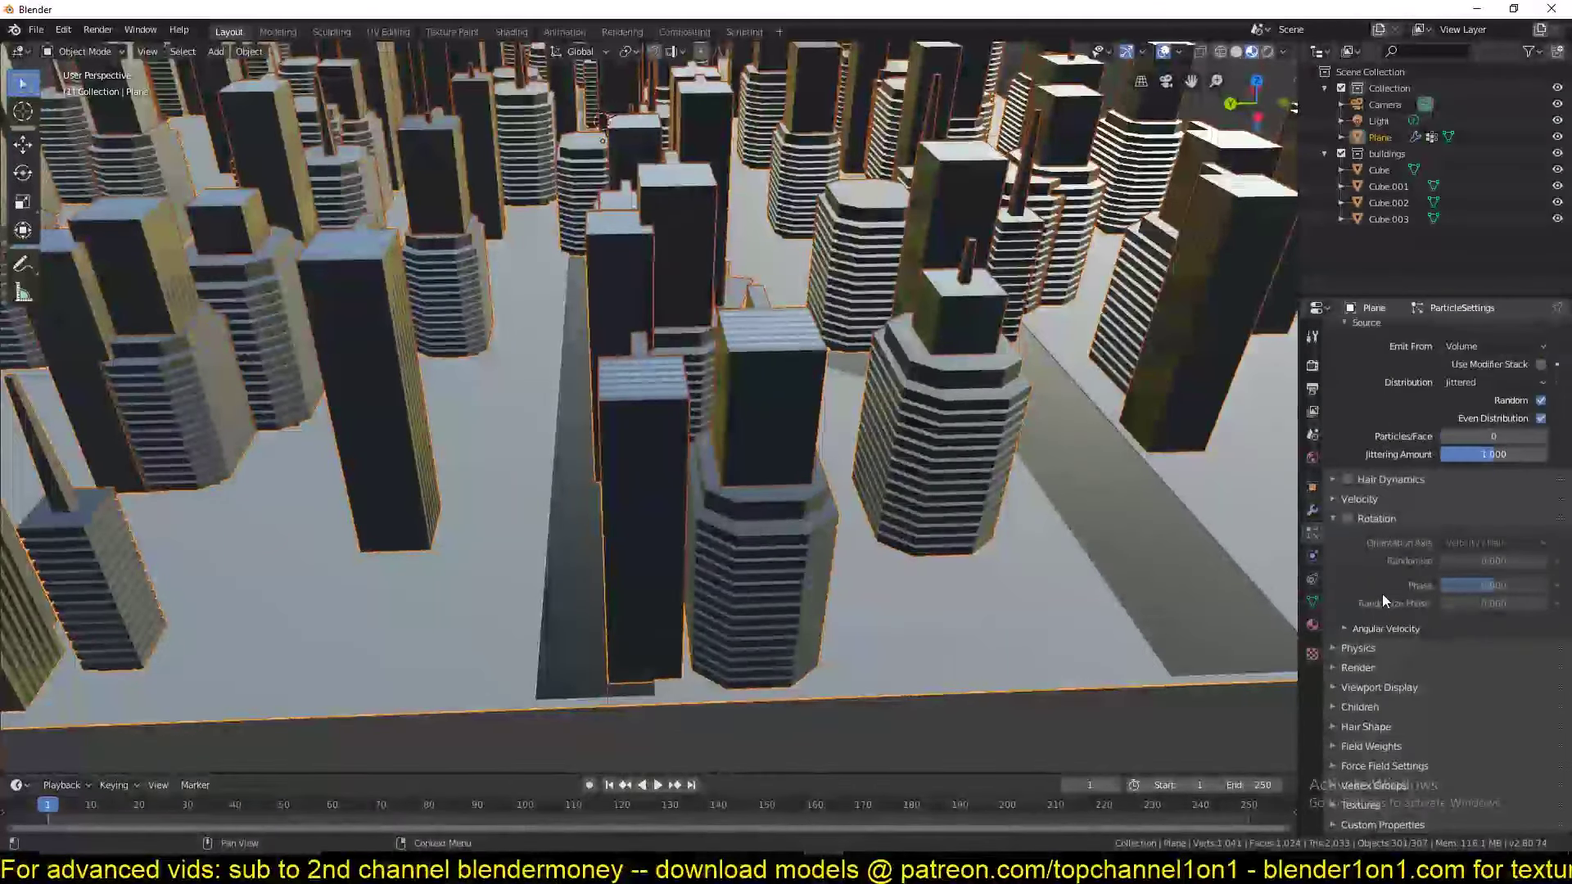
left_click(1383, 518)
left_click(1371, 396)
scroll(1376, 376, "up", 5)
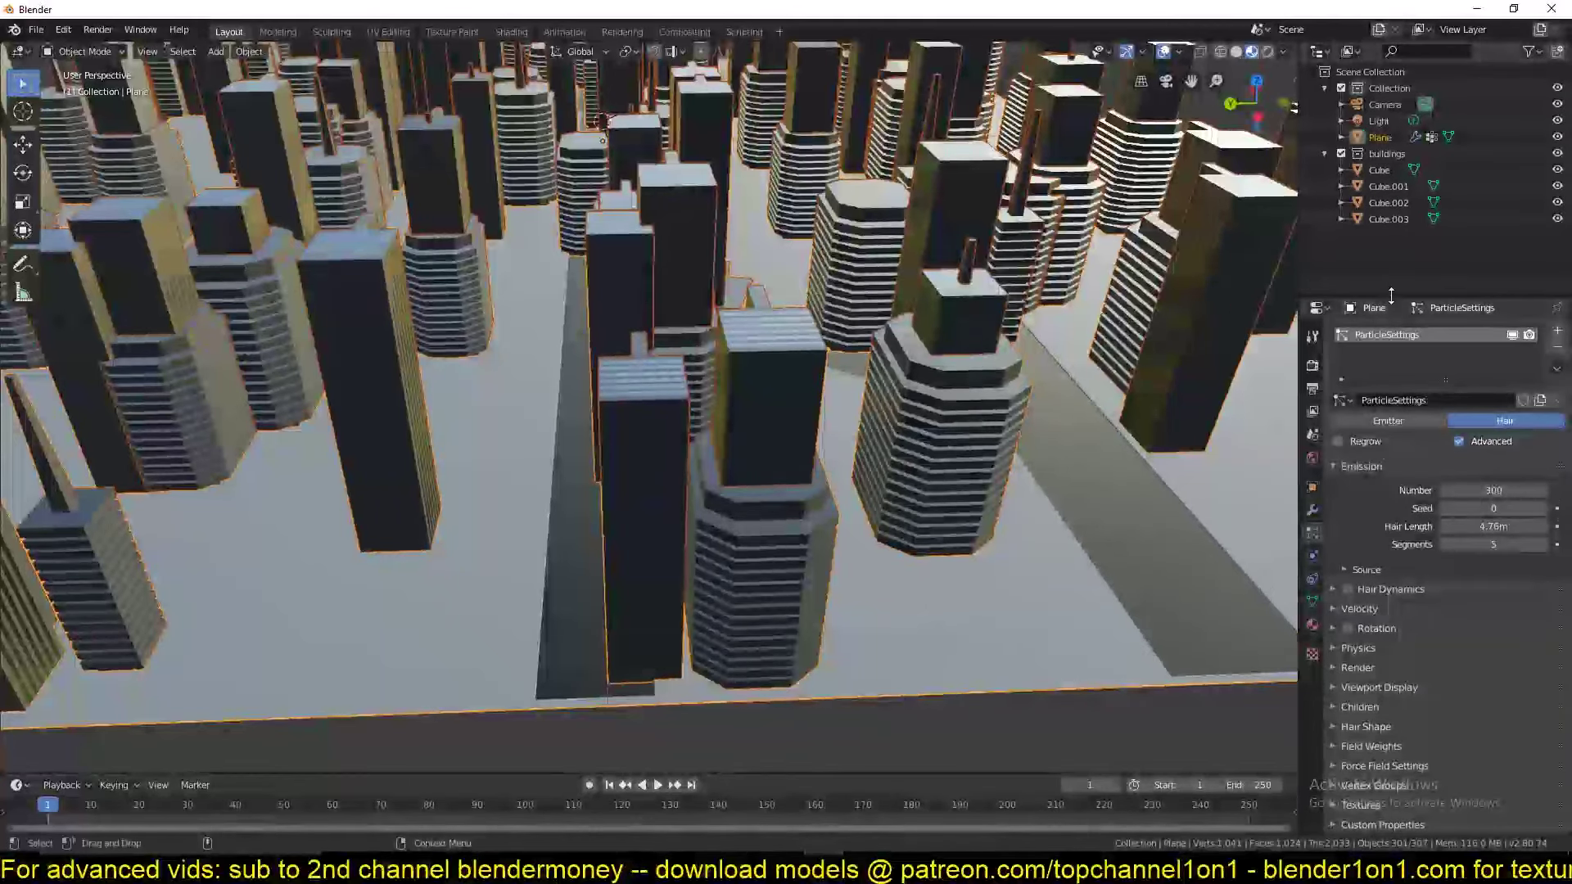
left_click_drag(1391, 295, 1390, 154)
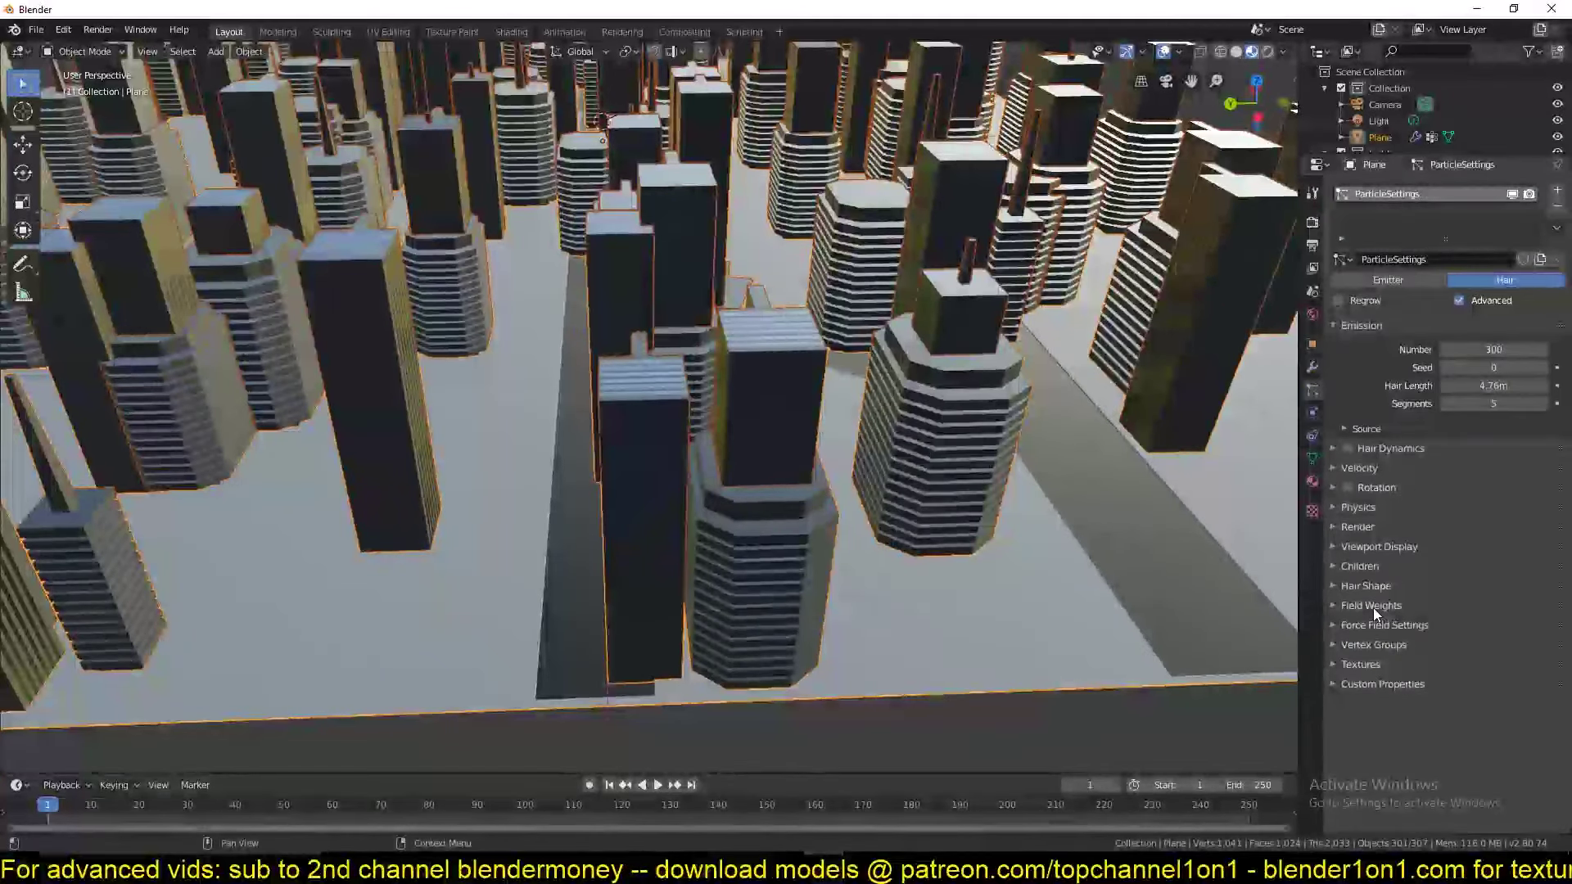
Set the particle system's density vertex group to Group.
left_click(1373, 607)
left_click(1373, 607)
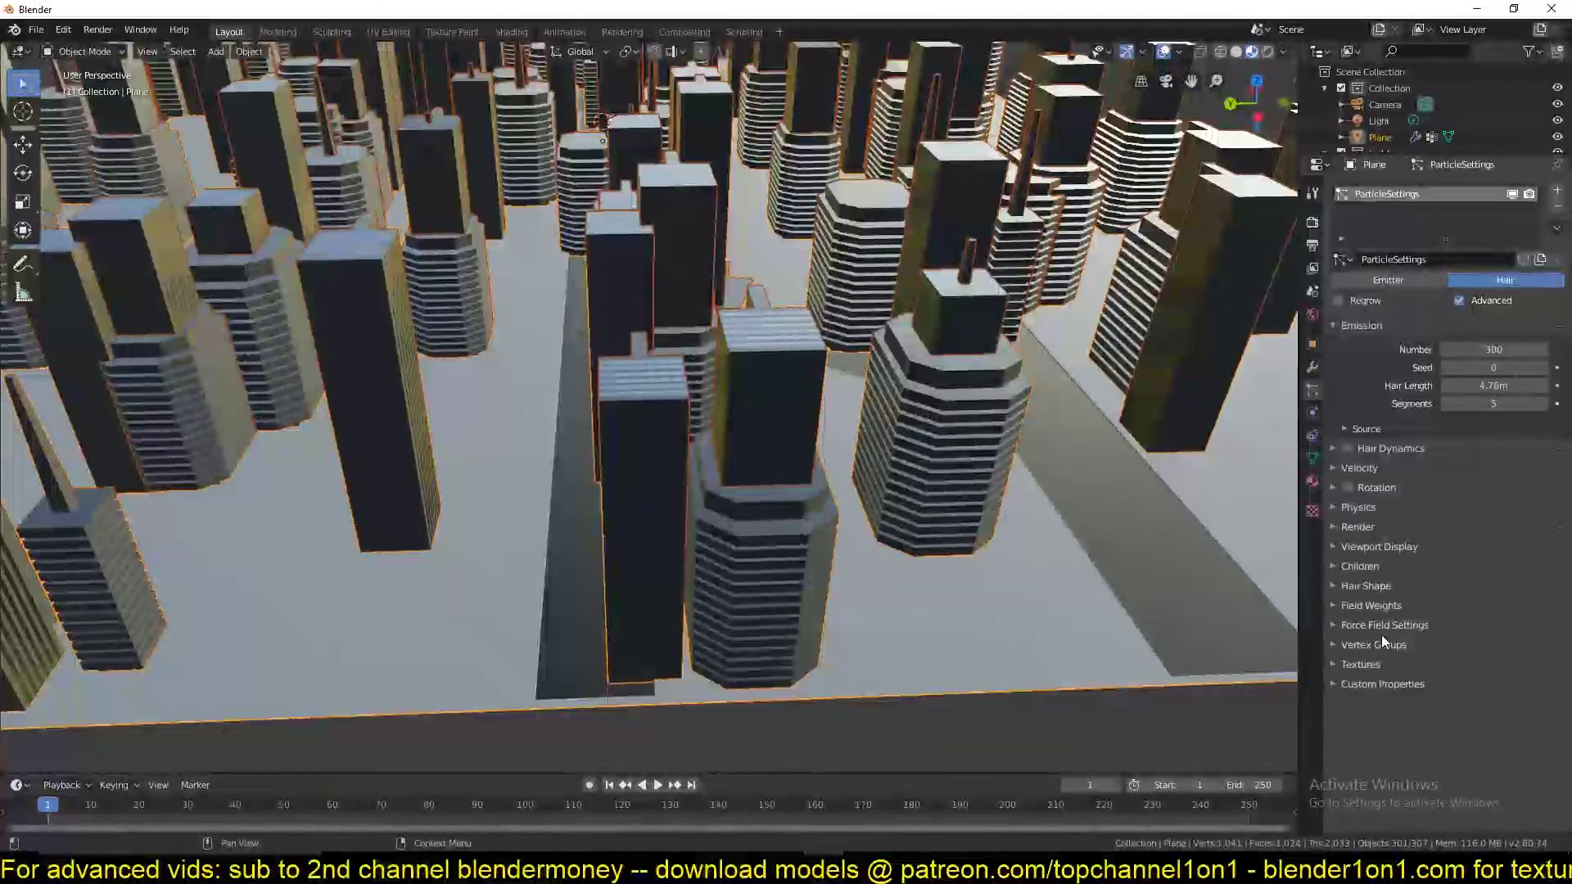
left_click(1382, 646)
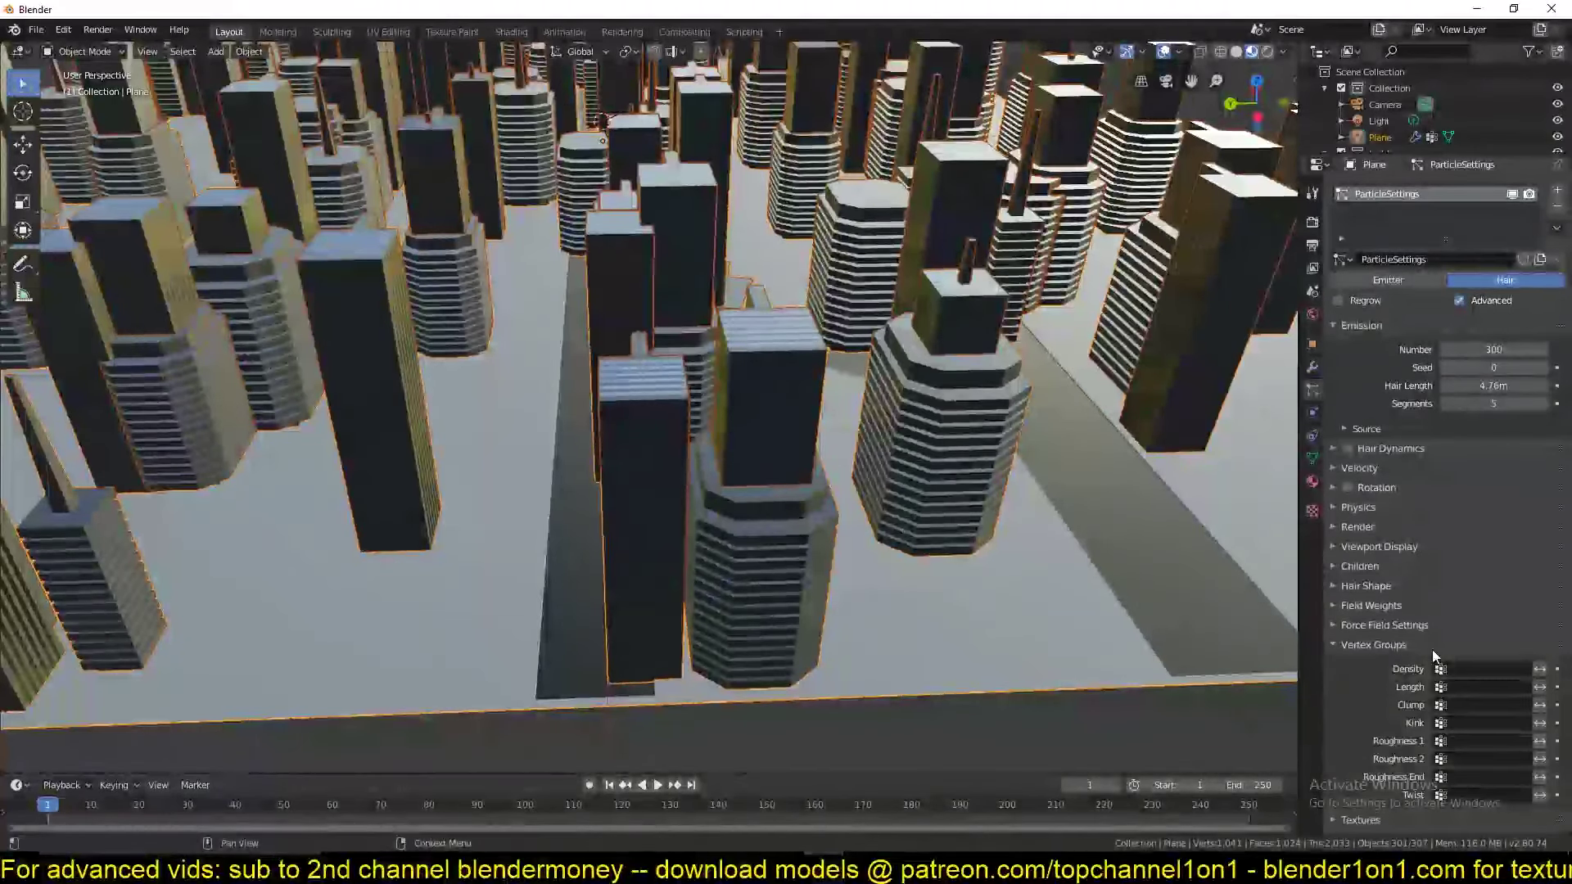
scroll(1431, 650, "down", 1)
middle_click_drag(1023, 524, 917, 483)
left_click(1473, 655)
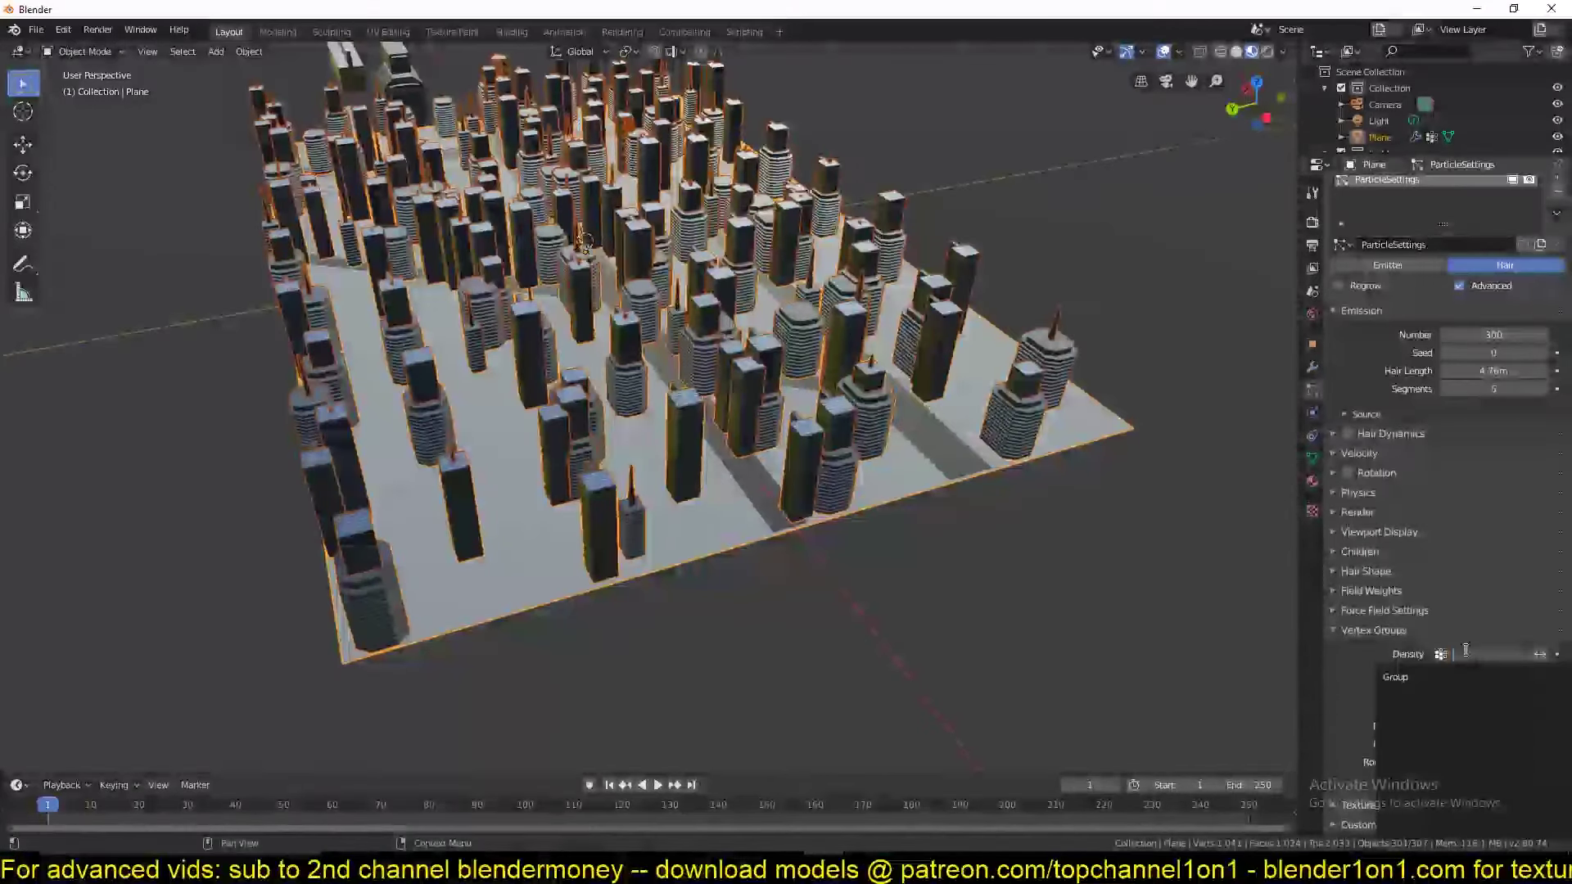
left_click(1406, 678)
Examine the buildings' placement along the roads, particularly the one lying across a street, and check the plane in Edit Mode.
middle_click_drag(914, 505, 1055, 475)
middle_click_drag(742, 430, 872, 487)
scroll(873, 480, "up", 4)
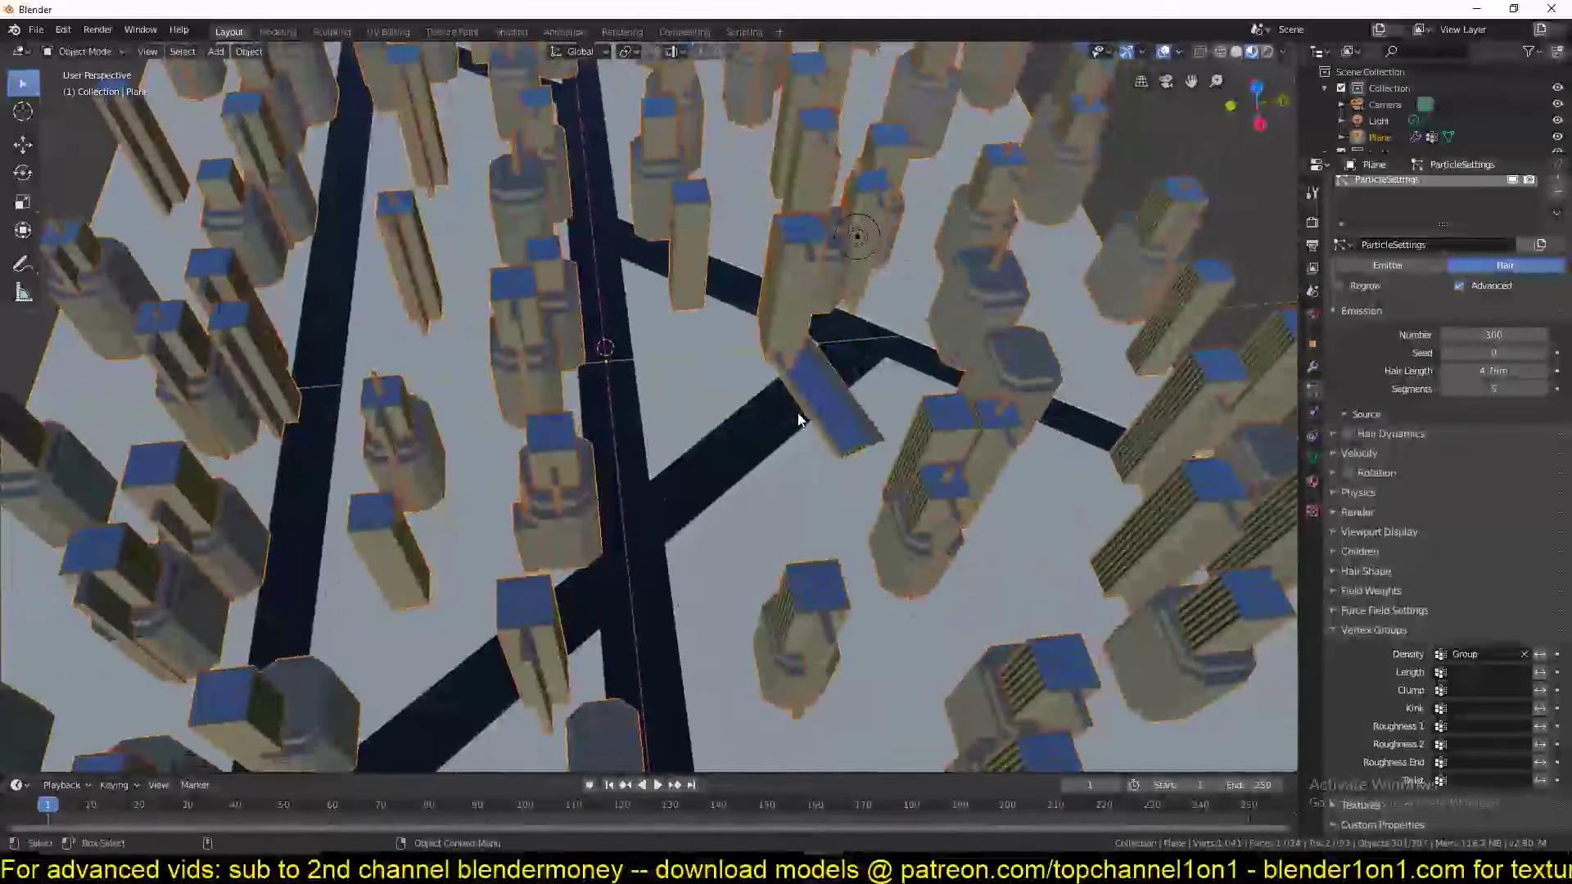
middle_click_drag(839, 417, 496, 489)
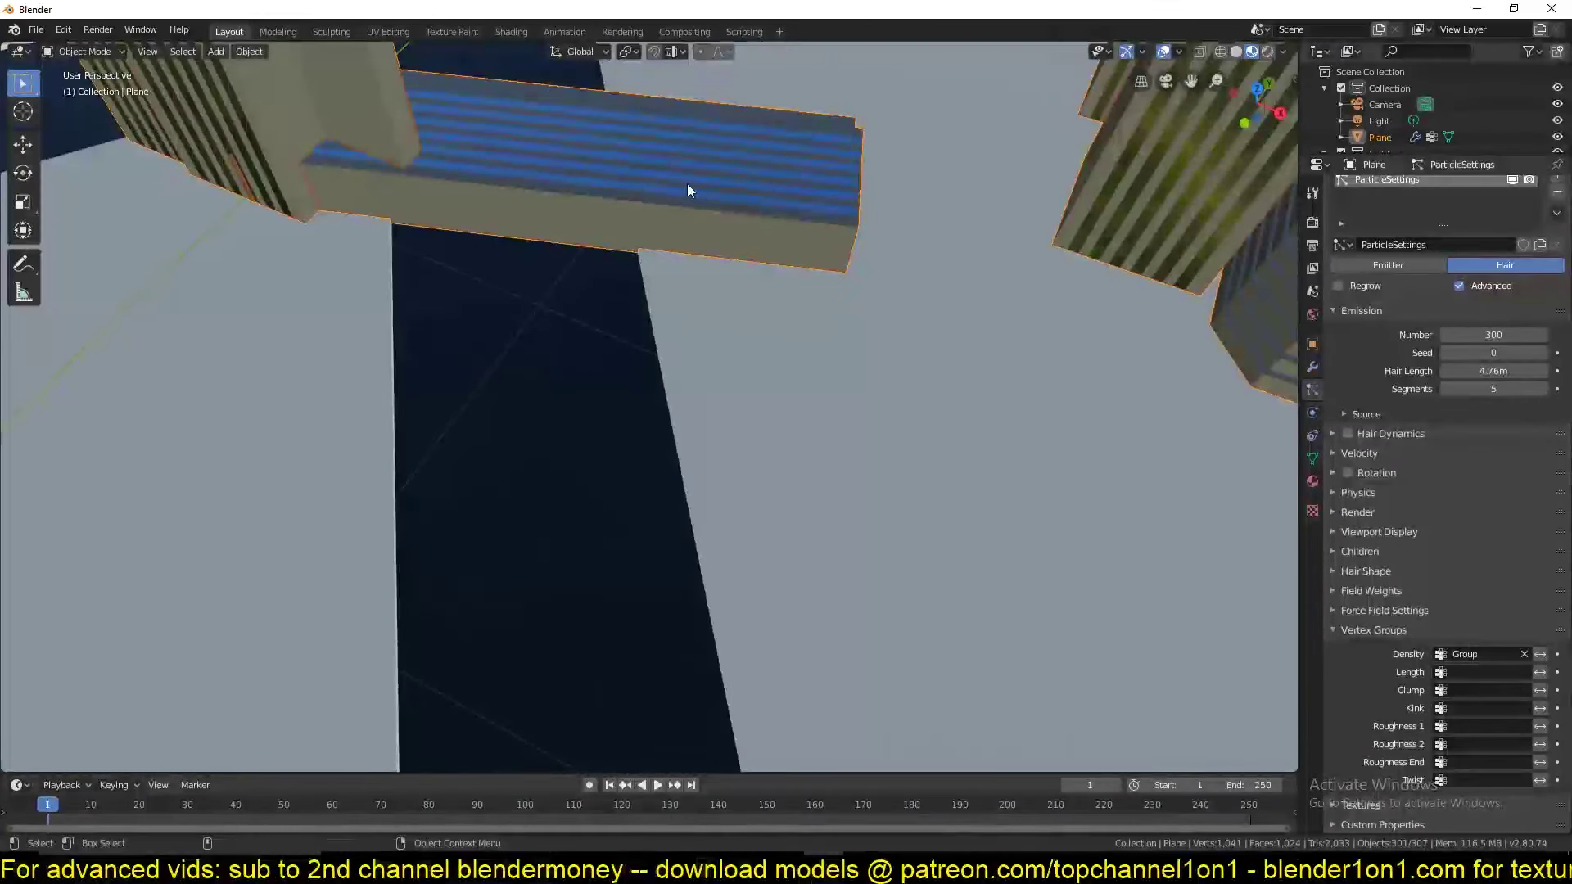
middle_click_drag(687, 191, 821, 288)
key("Tab")
left_click(837, 168)
key("Tab")
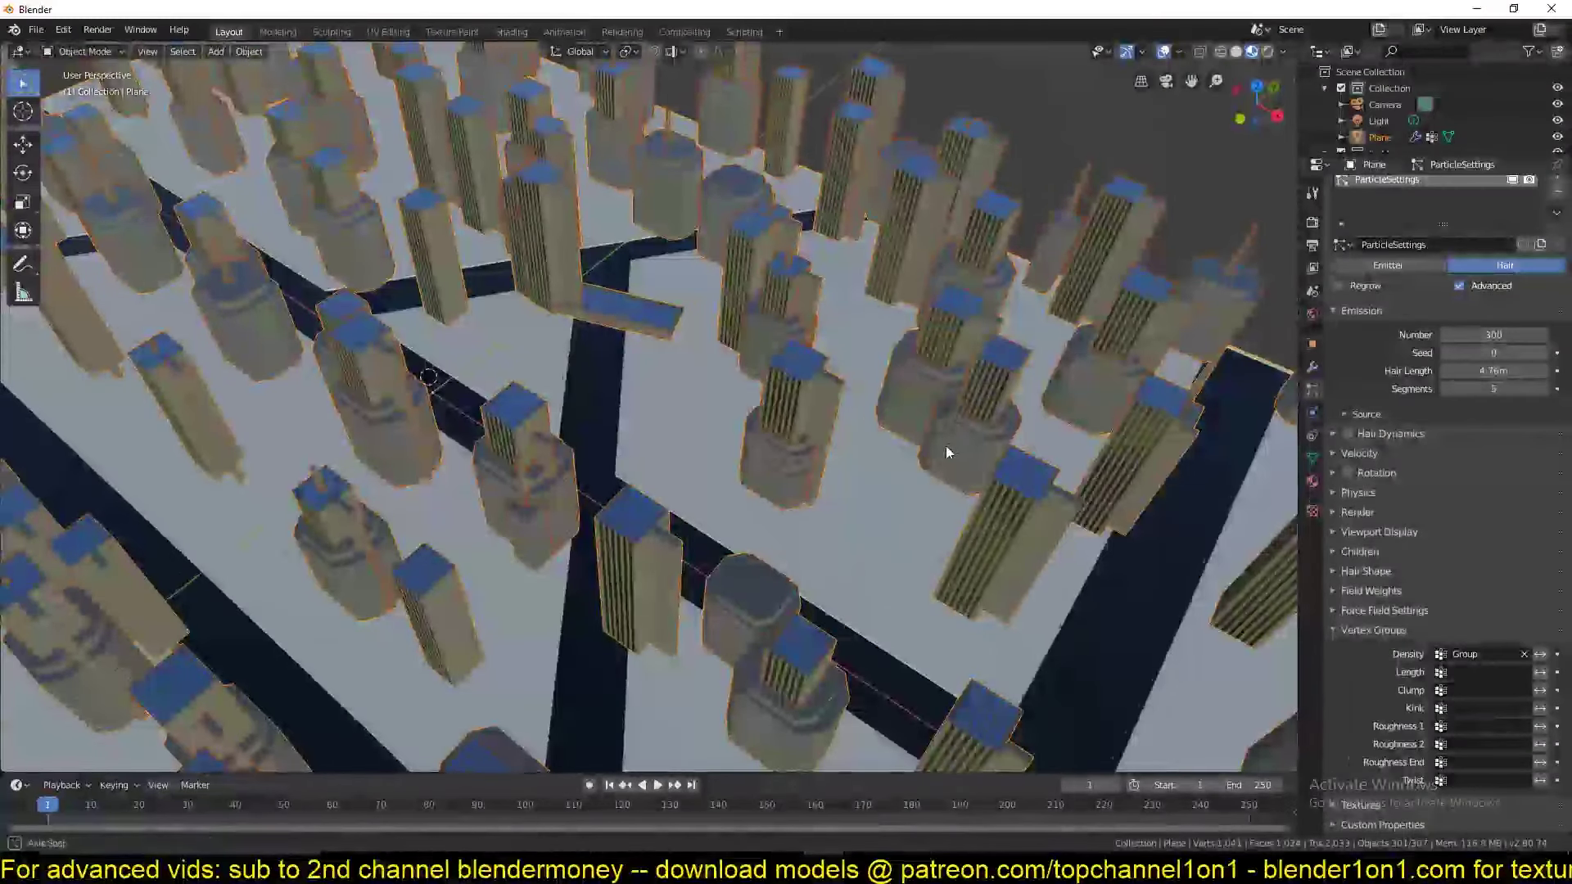
Expand the particle system's Source settings and set Distribution to Random while emitting from Volume.
middle_click_drag(945, 445, 1056, 311)
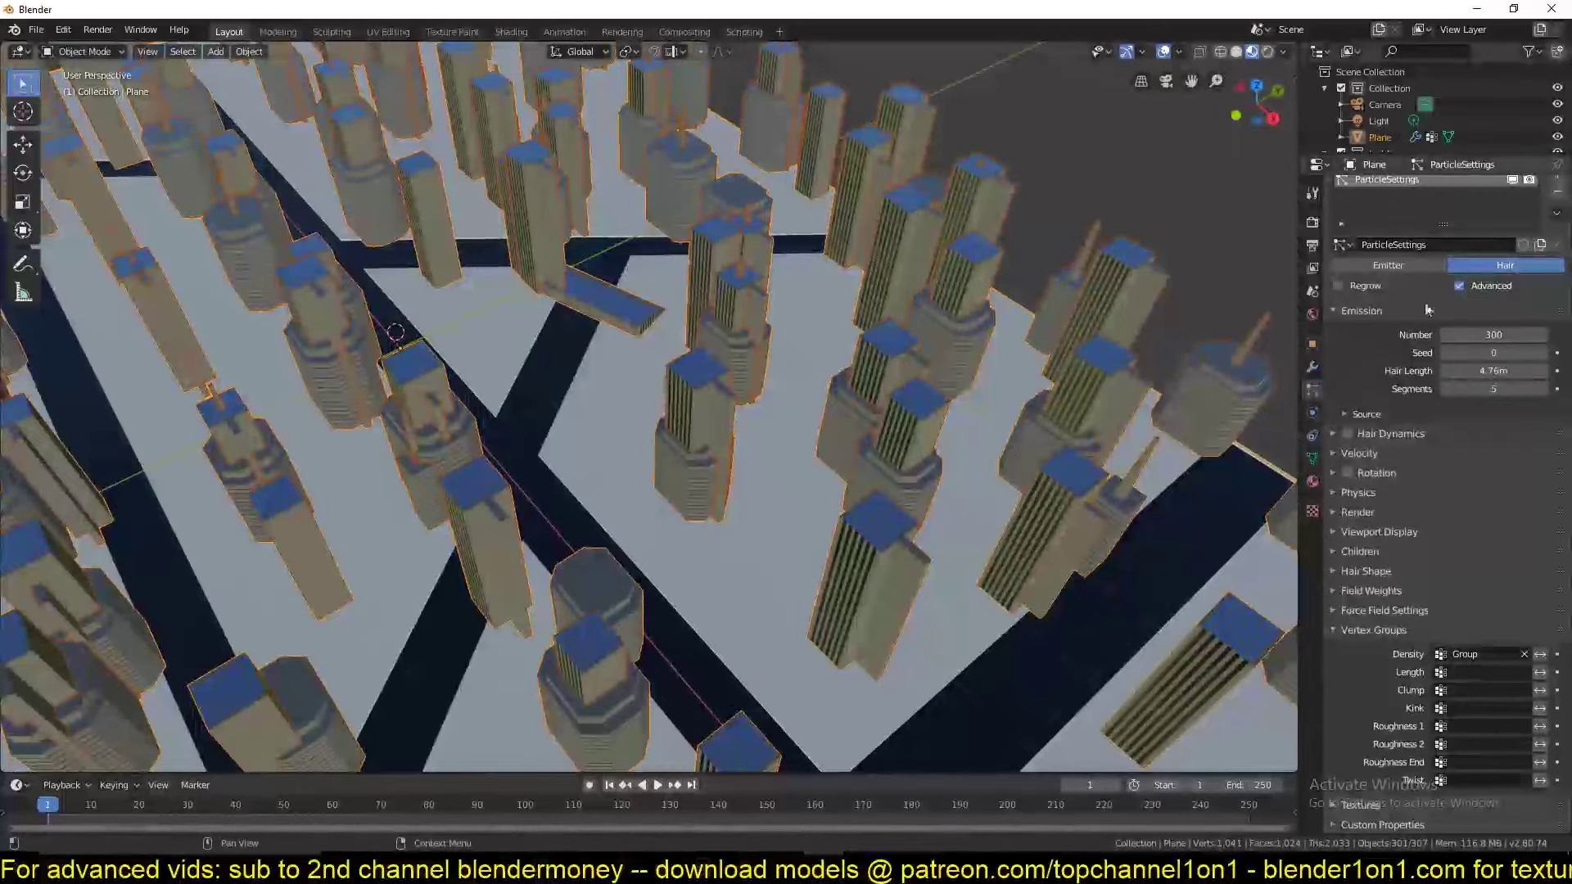
left_click(1387, 416)
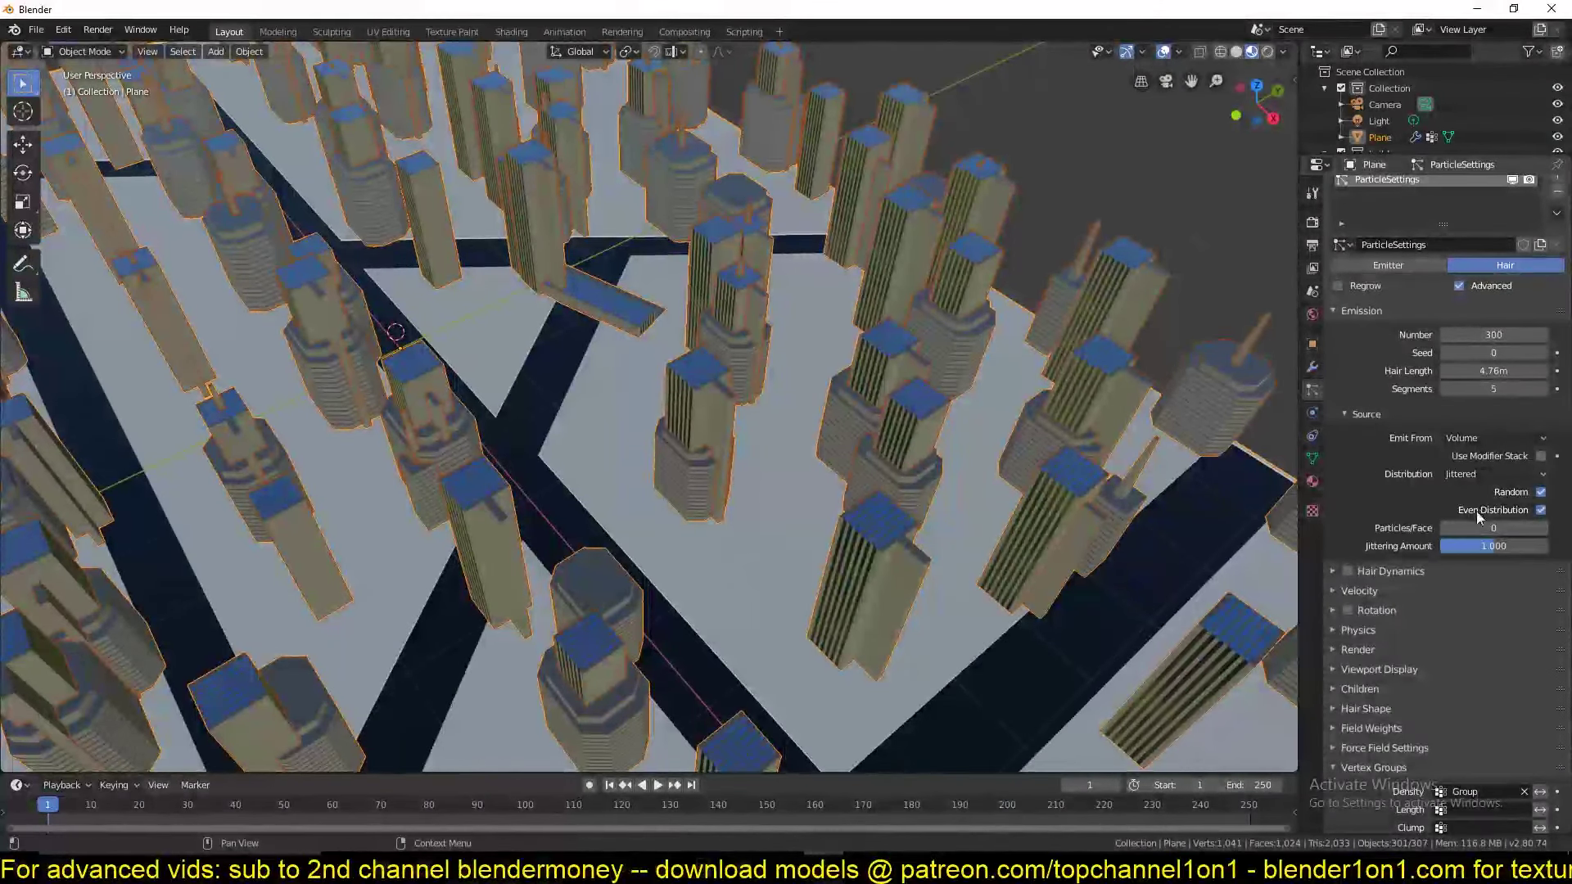
left_click(1488, 473)
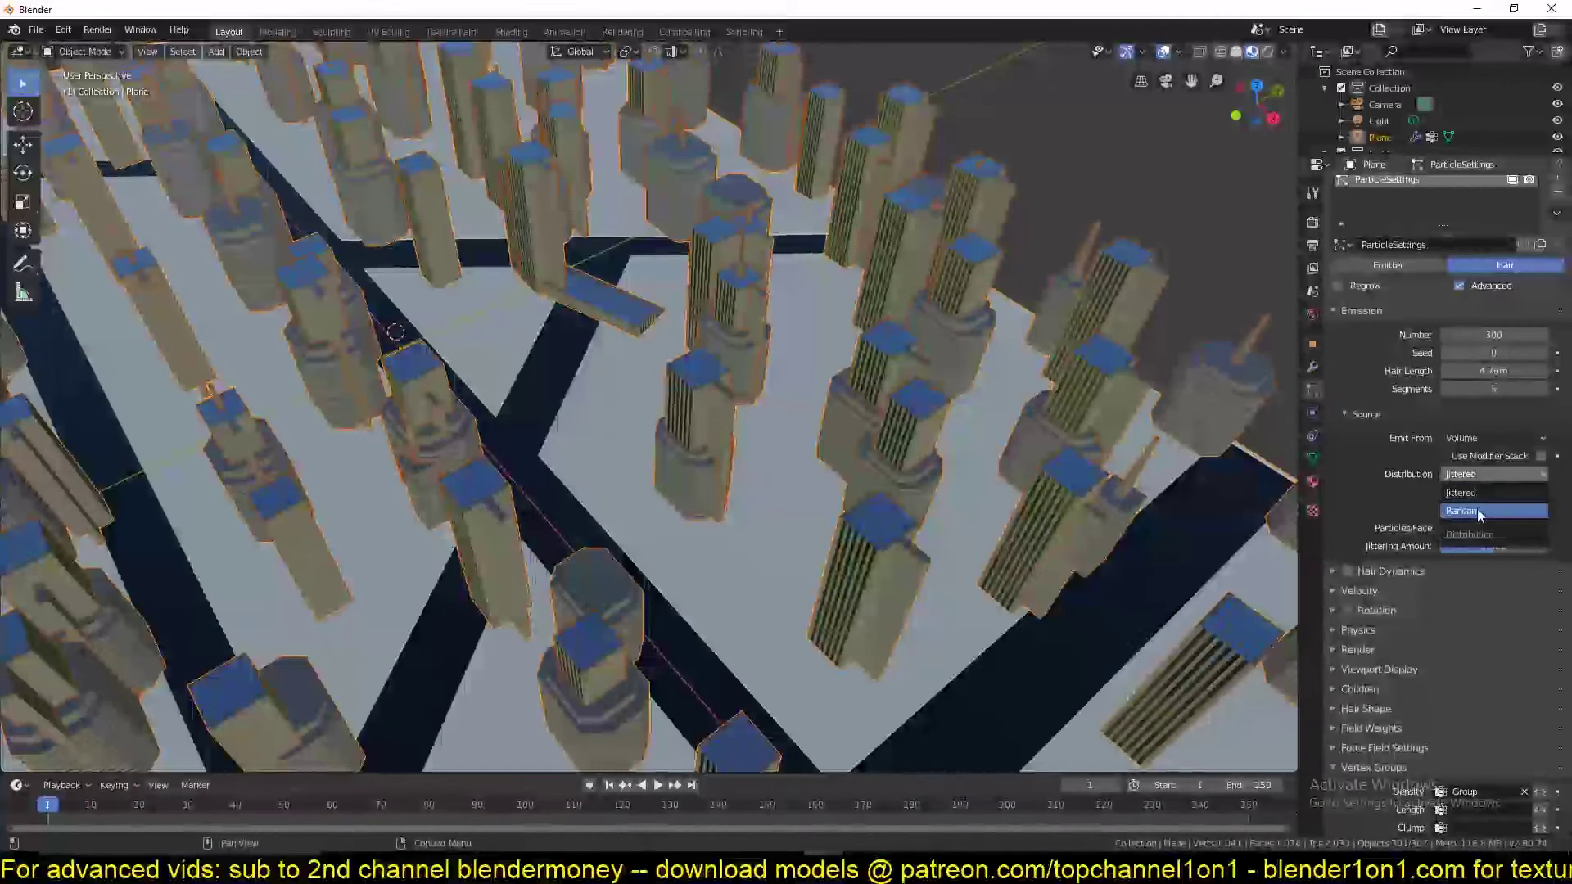
left_click(1477, 511)
left_click(1524, 439)
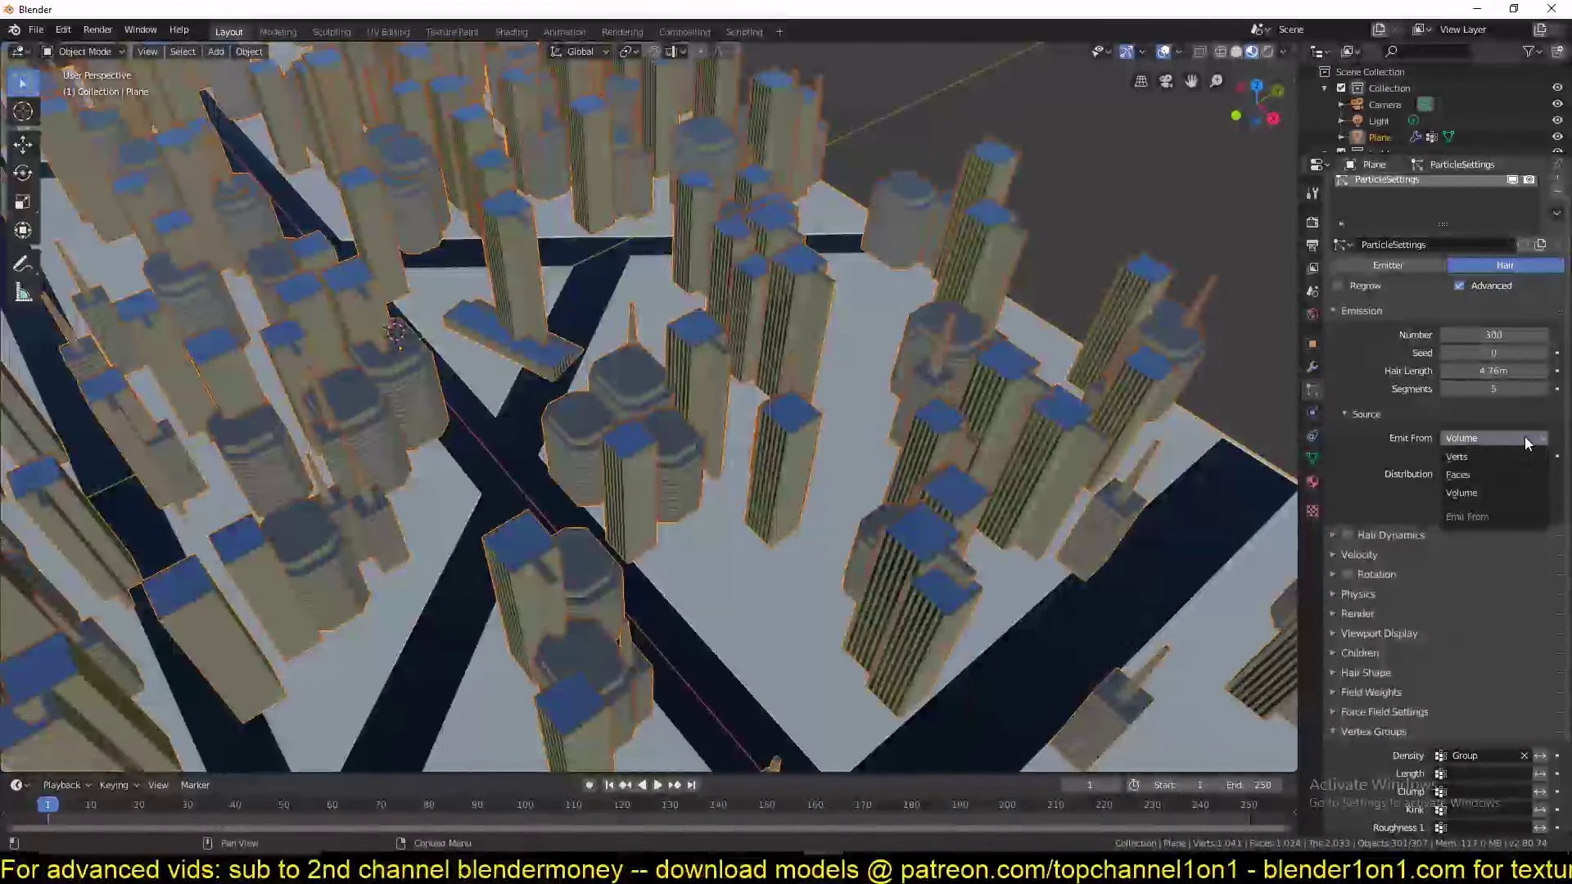
left_click(1489, 494)
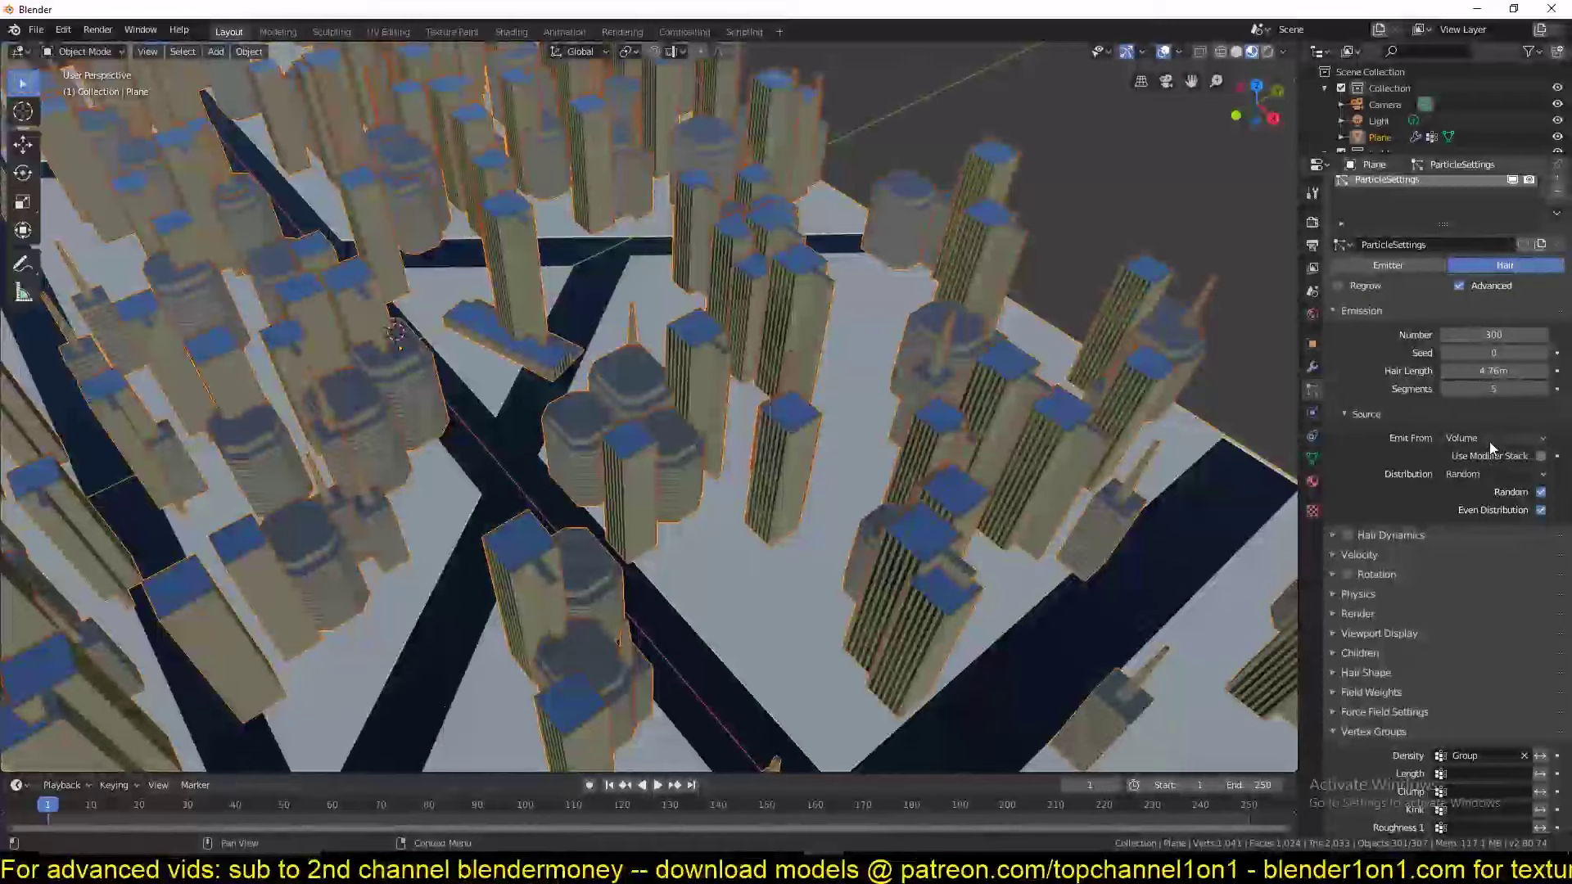
left_click(1488, 473)
left_click(1486, 486)
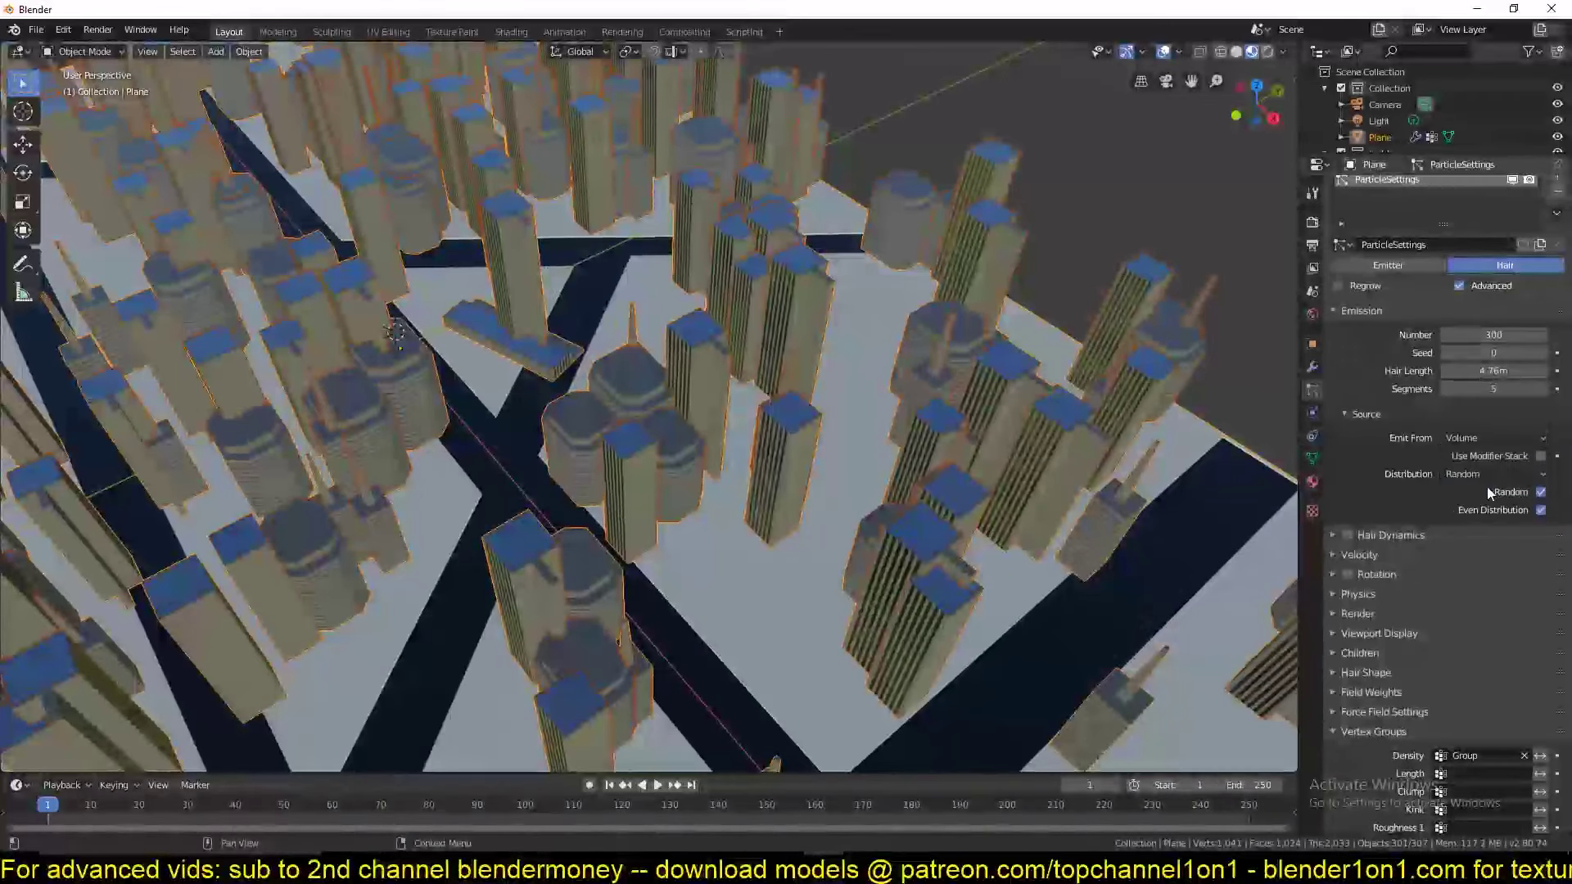
Try emitting the building particles from Verts, and settle on Faces as the emission source.
left_click(1484, 437)
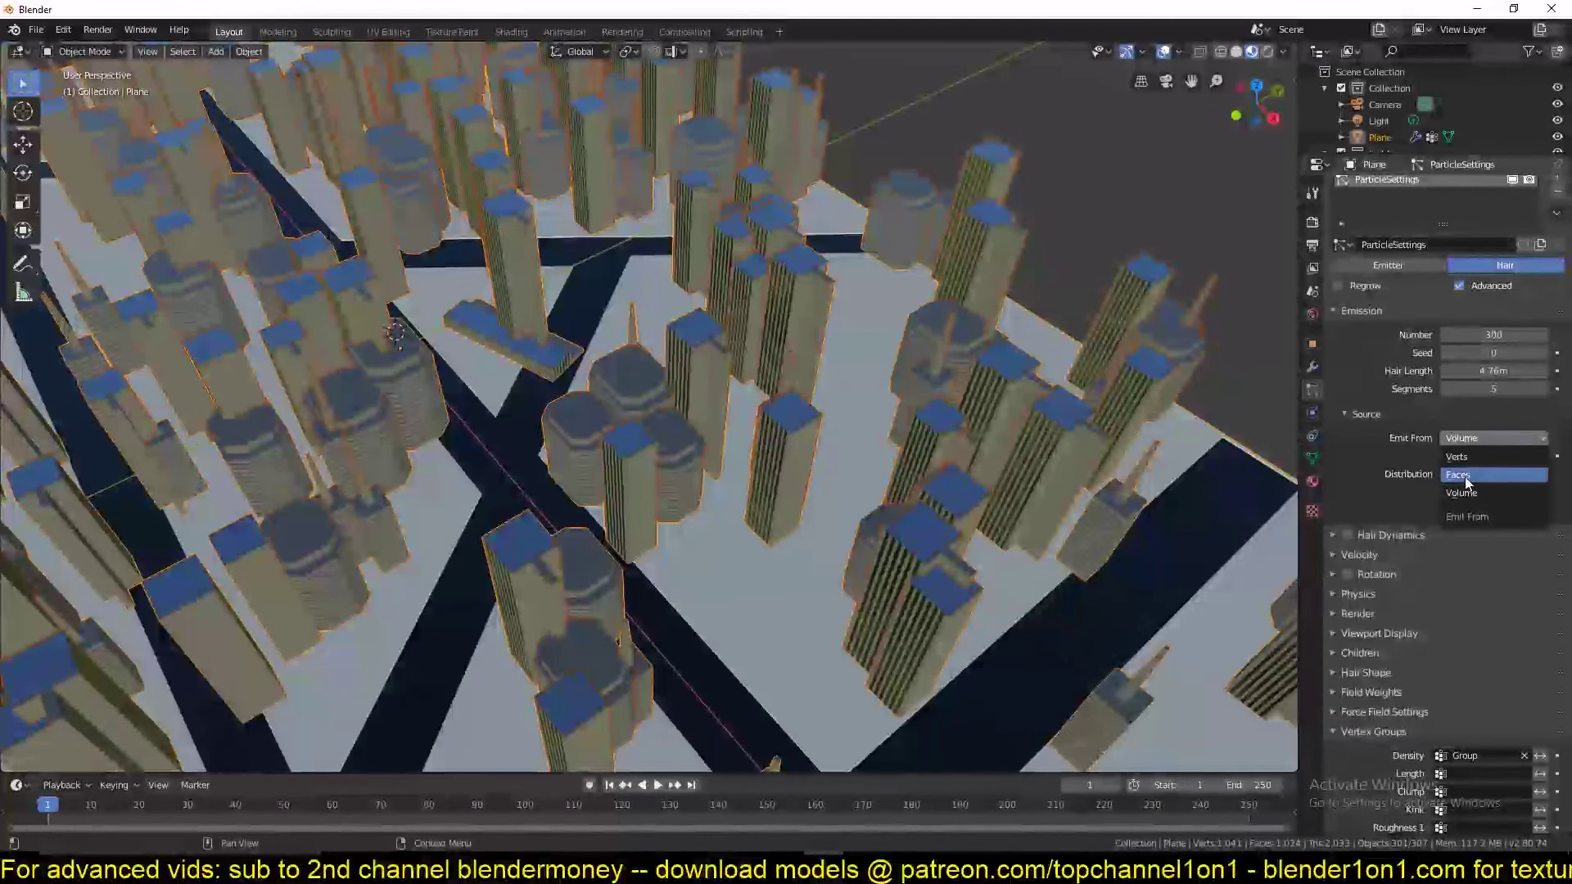
left_click(1465, 477)
left_click(1478, 438)
left_click(1467, 457)
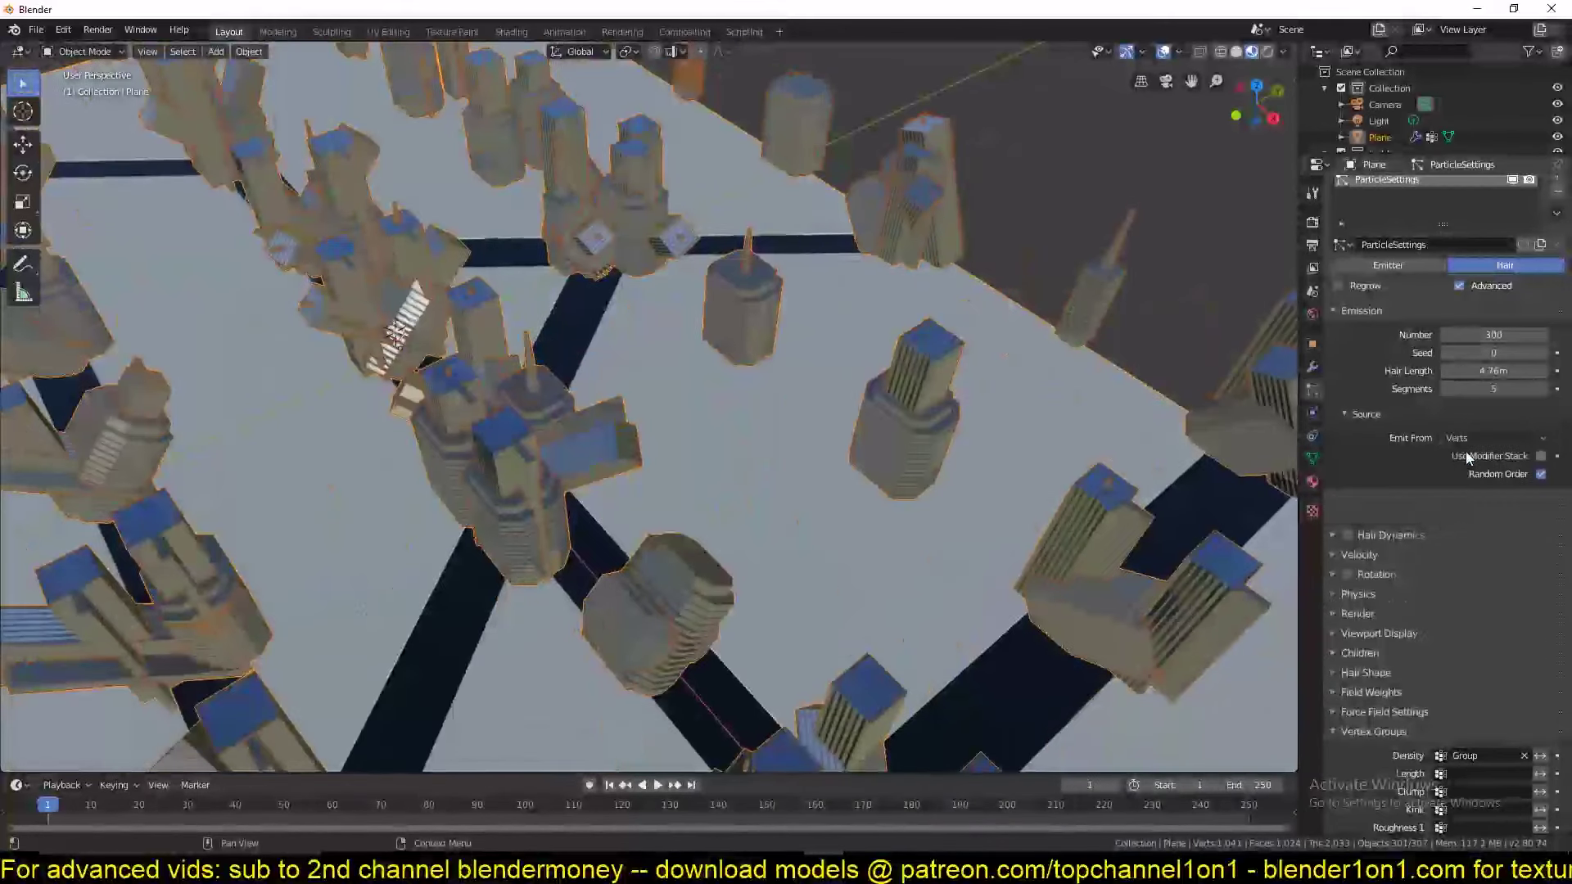
left_click(1475, 435)
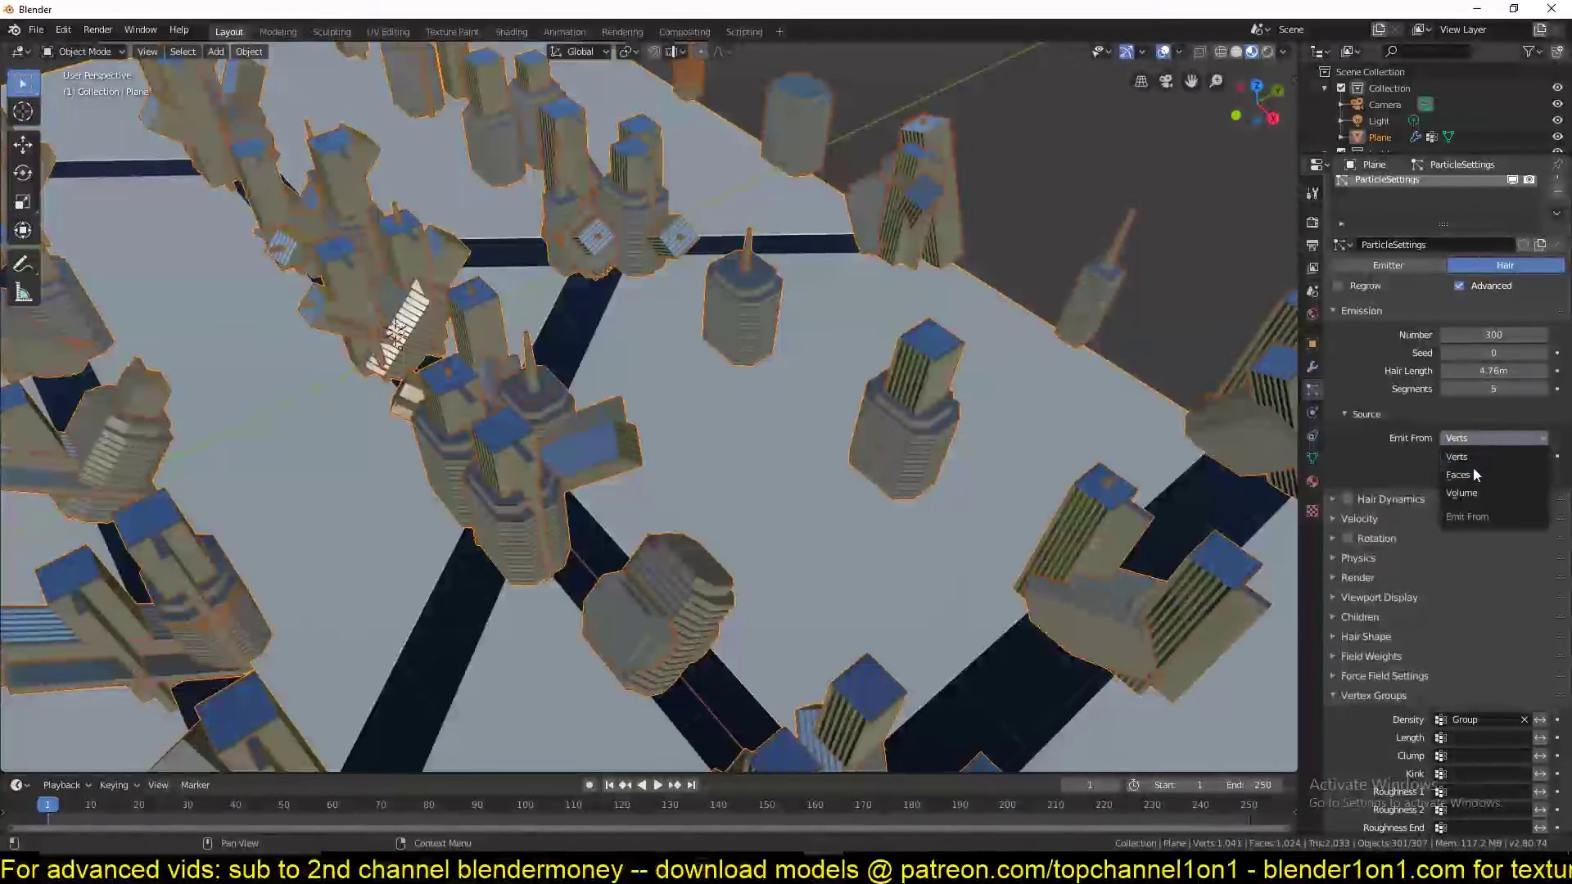
left_click(1471, 470)
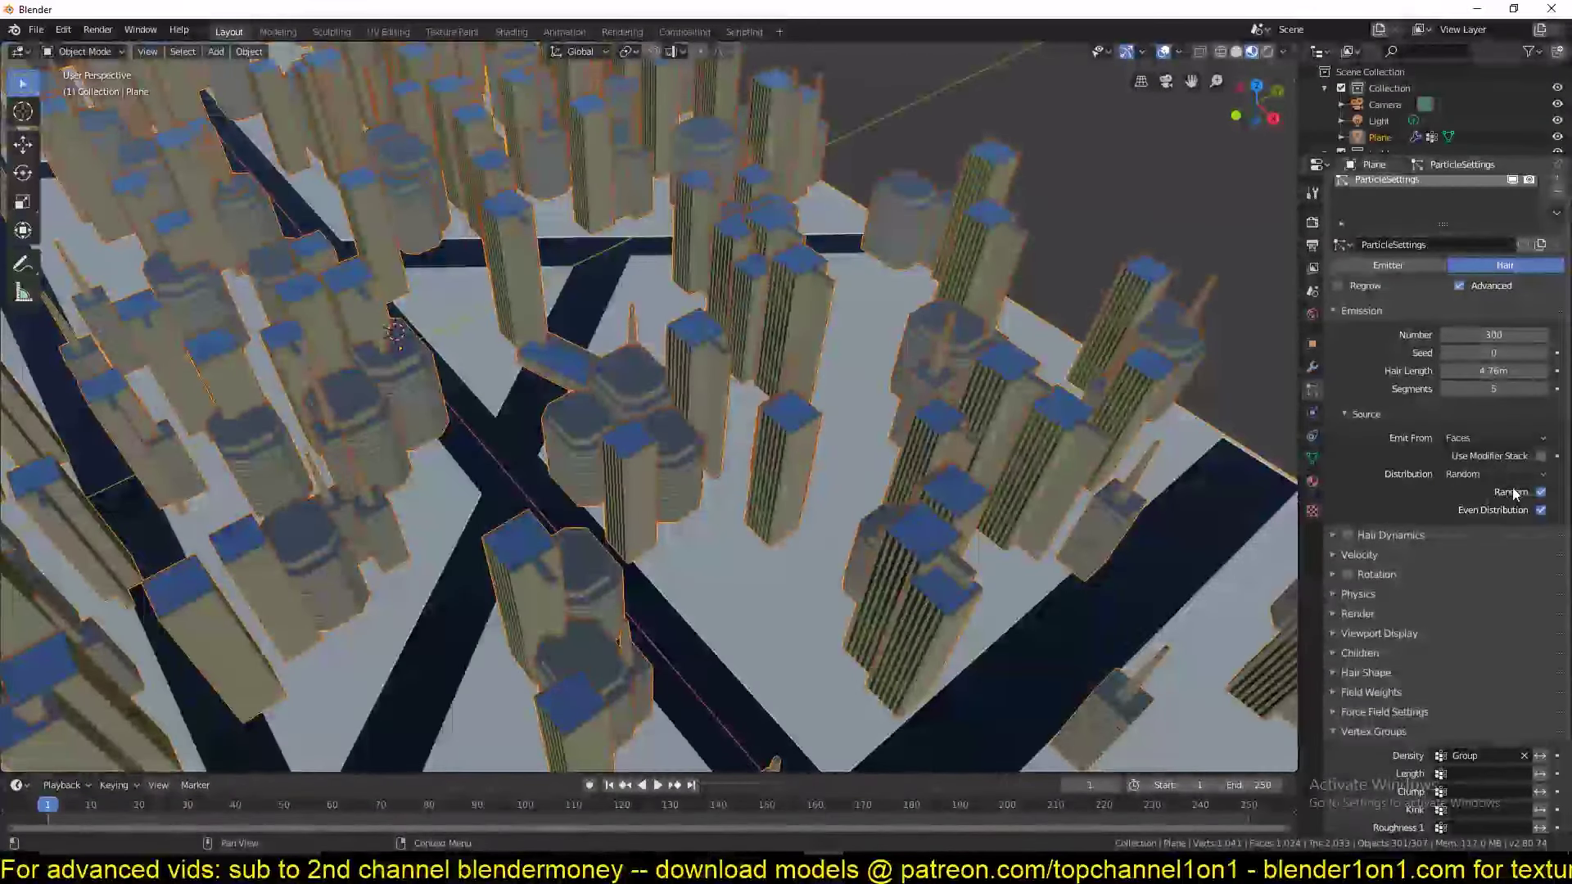
Try the building placement with Even Distribution disabled, and enable it again.
left_click(1539, 510)
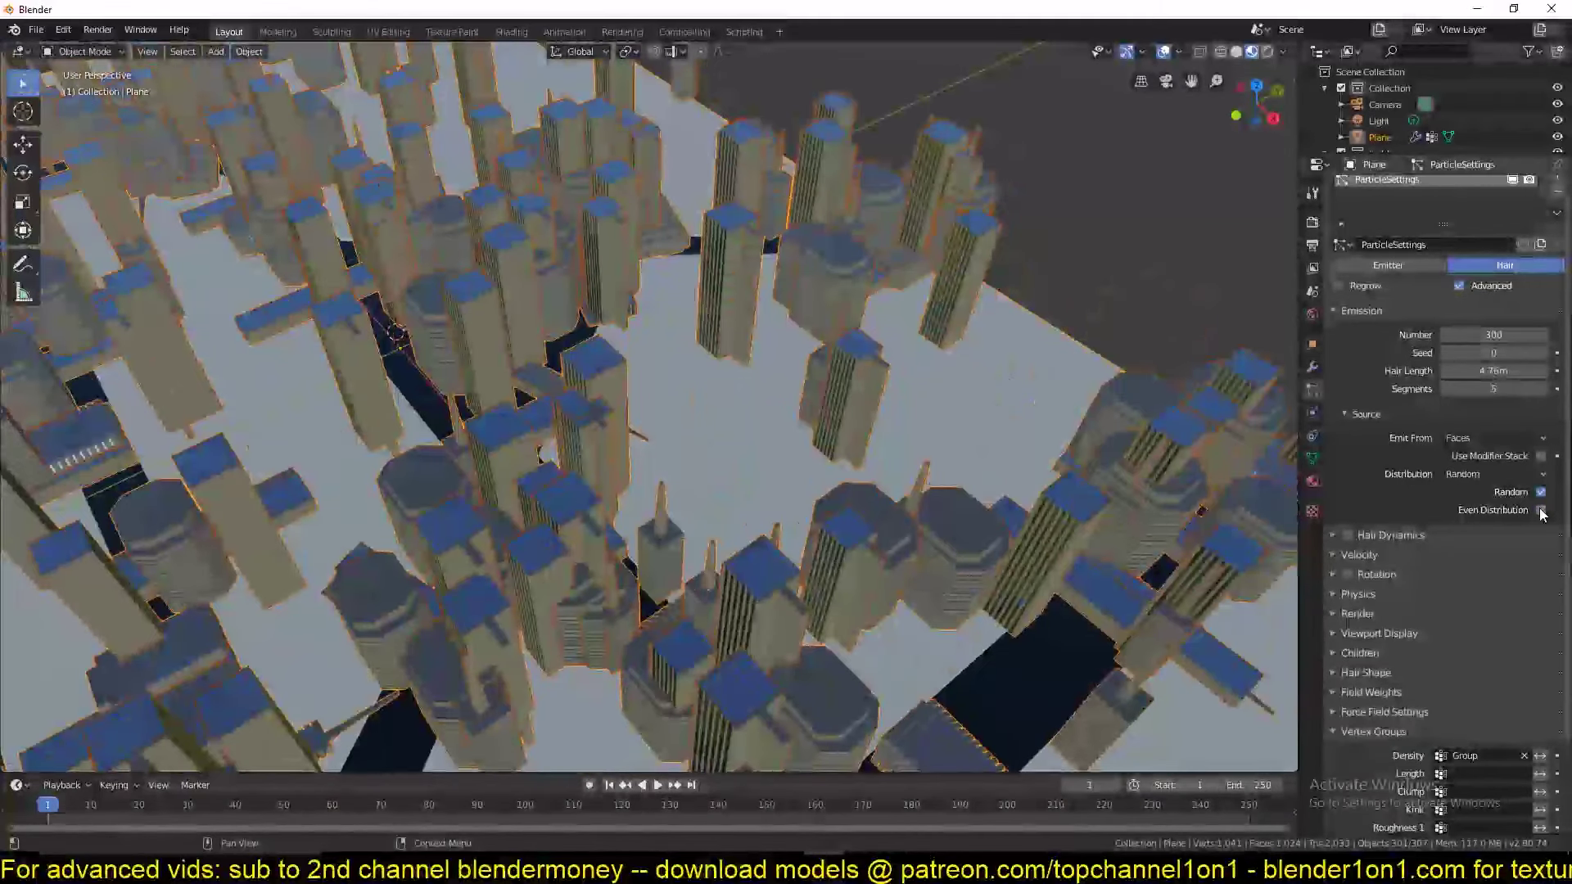
middle_click_drag(1266, 470, 1079, 424)
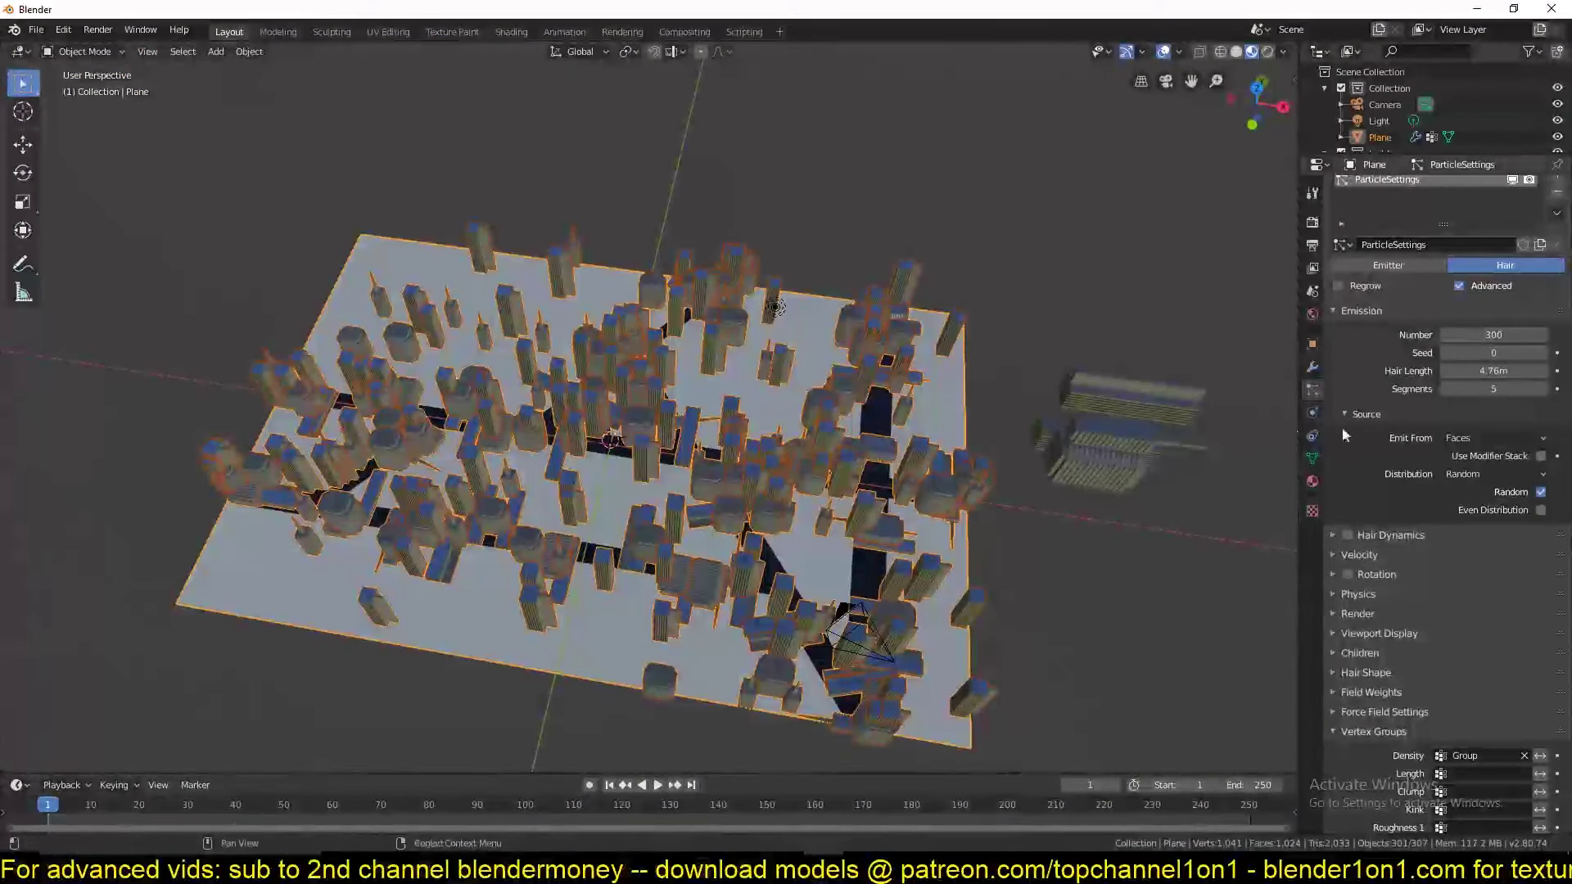
left_click(1540, 510)
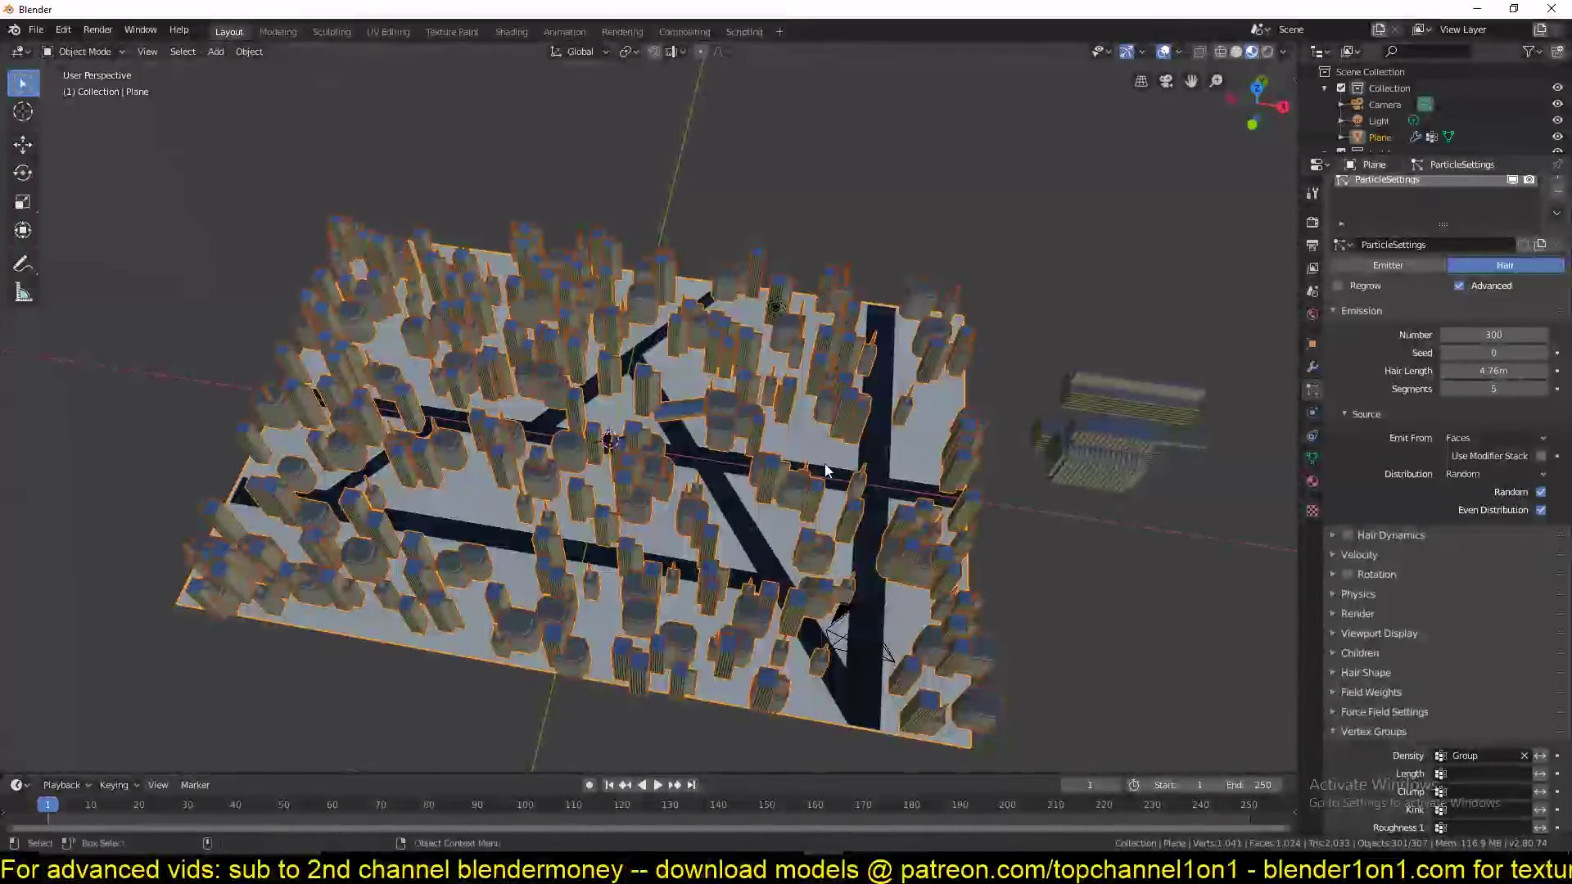
middle_click_drag(824, 463, 917, 441)
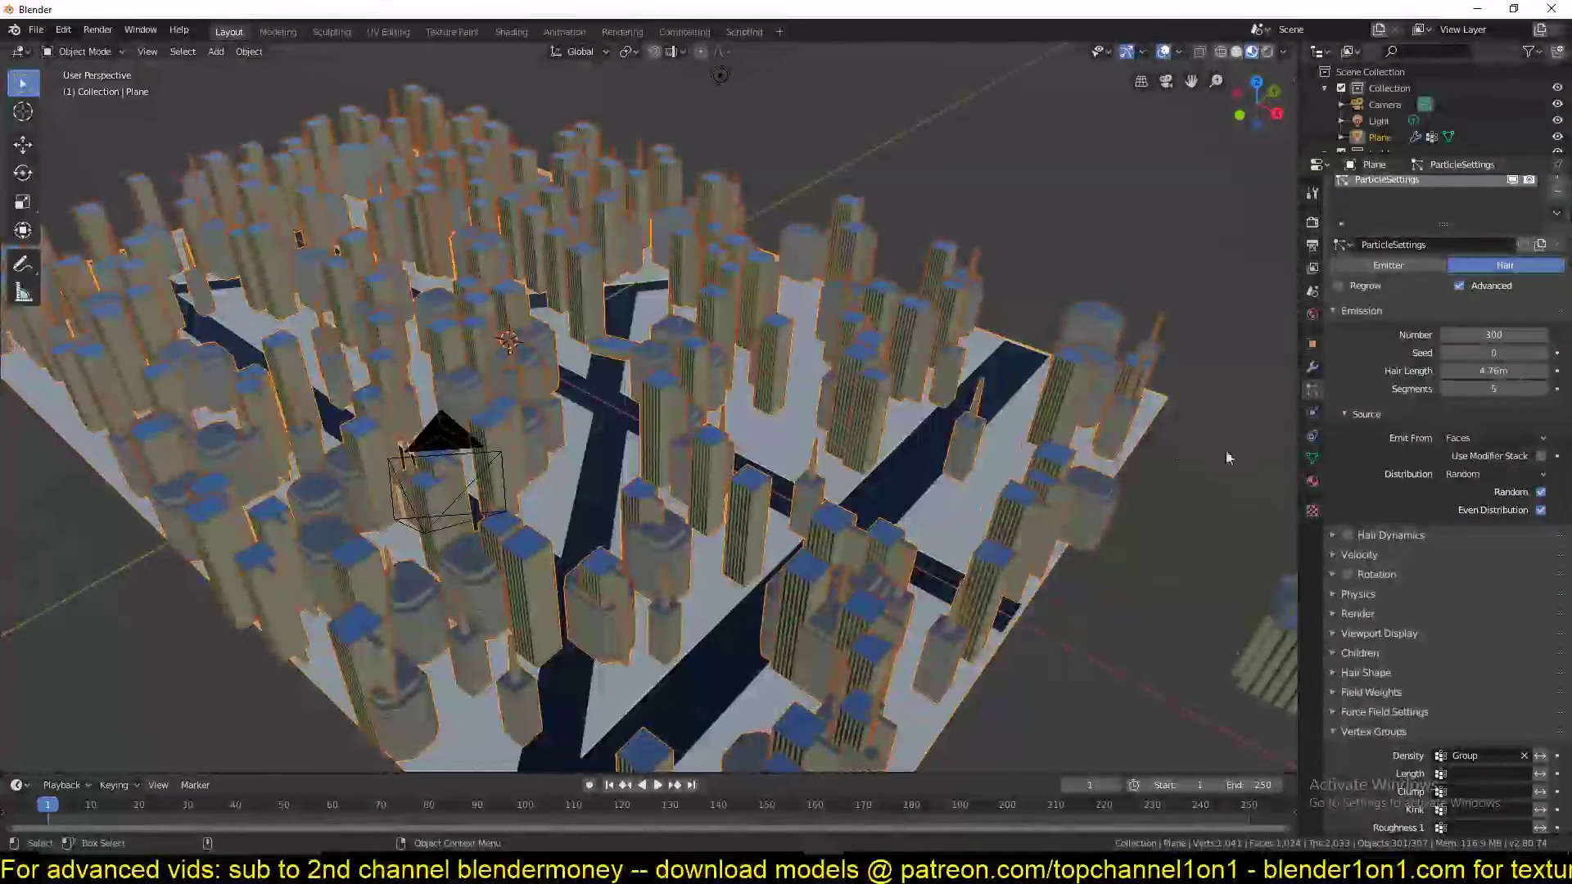
Collapse the Vertex Groups section, try enabling particle Rotation, and disable it again.
scroll(1399, 577, "down", 2)
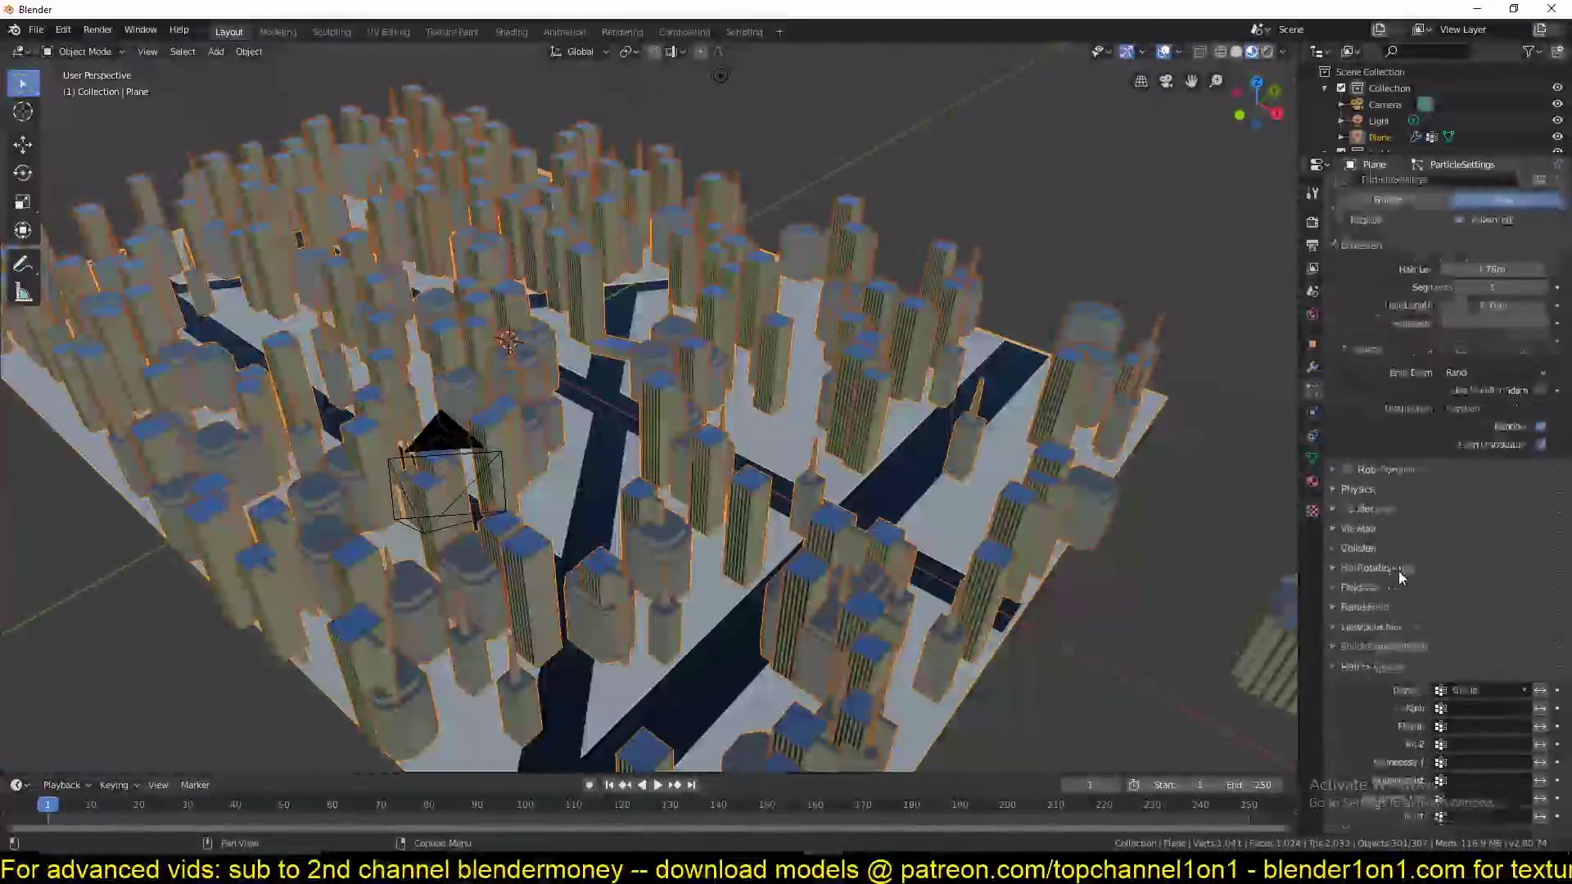
scroll(1392, 627, "up", 4)
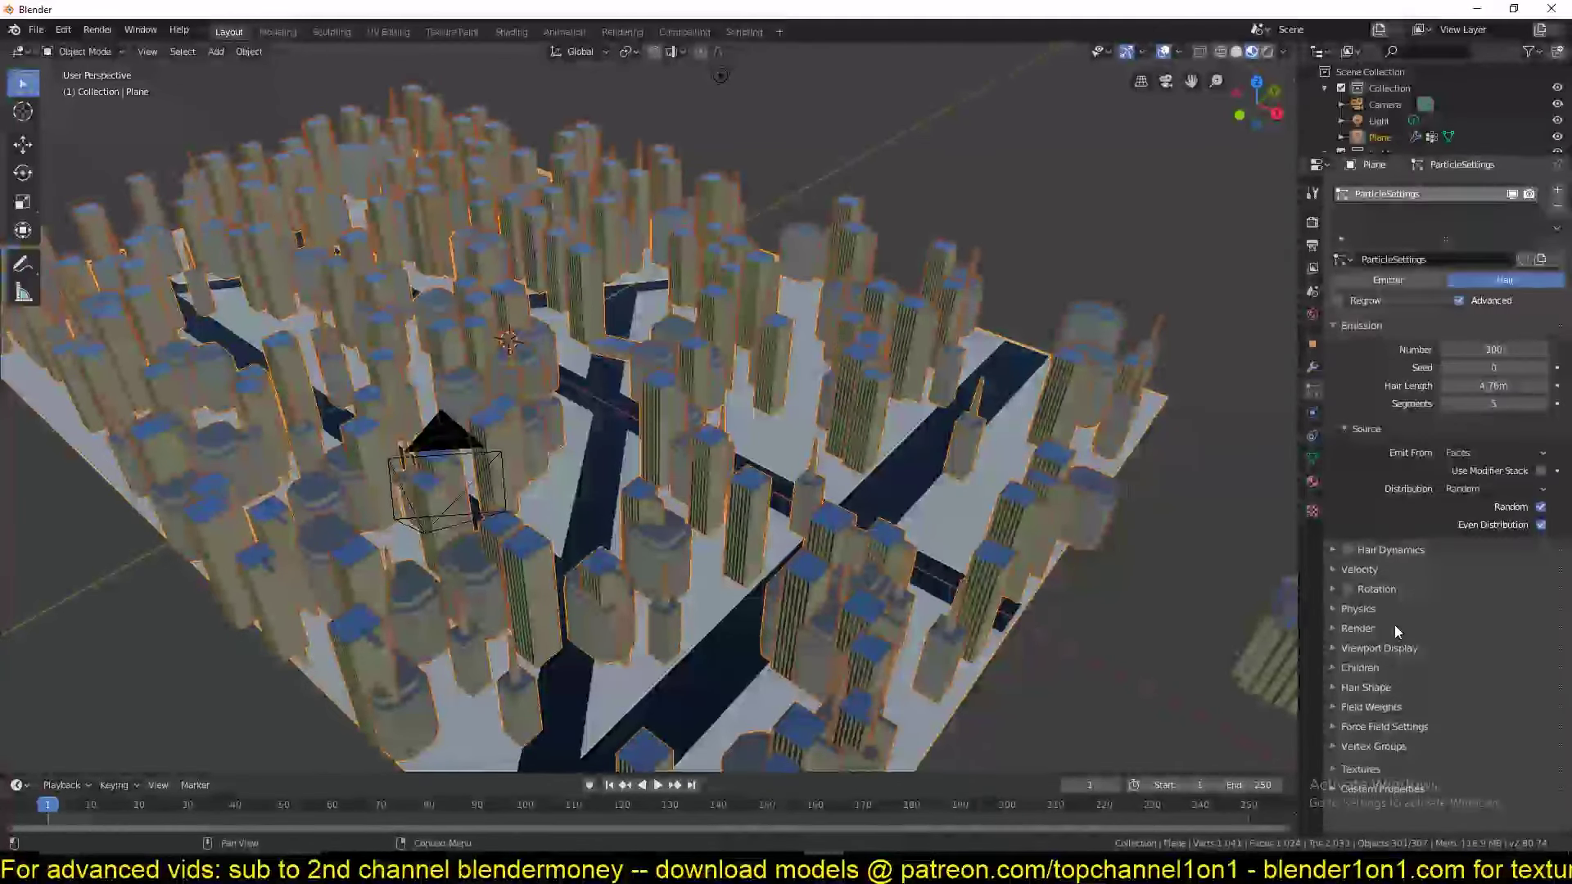
left_click(1347, 589)
left_click(1357, 590)
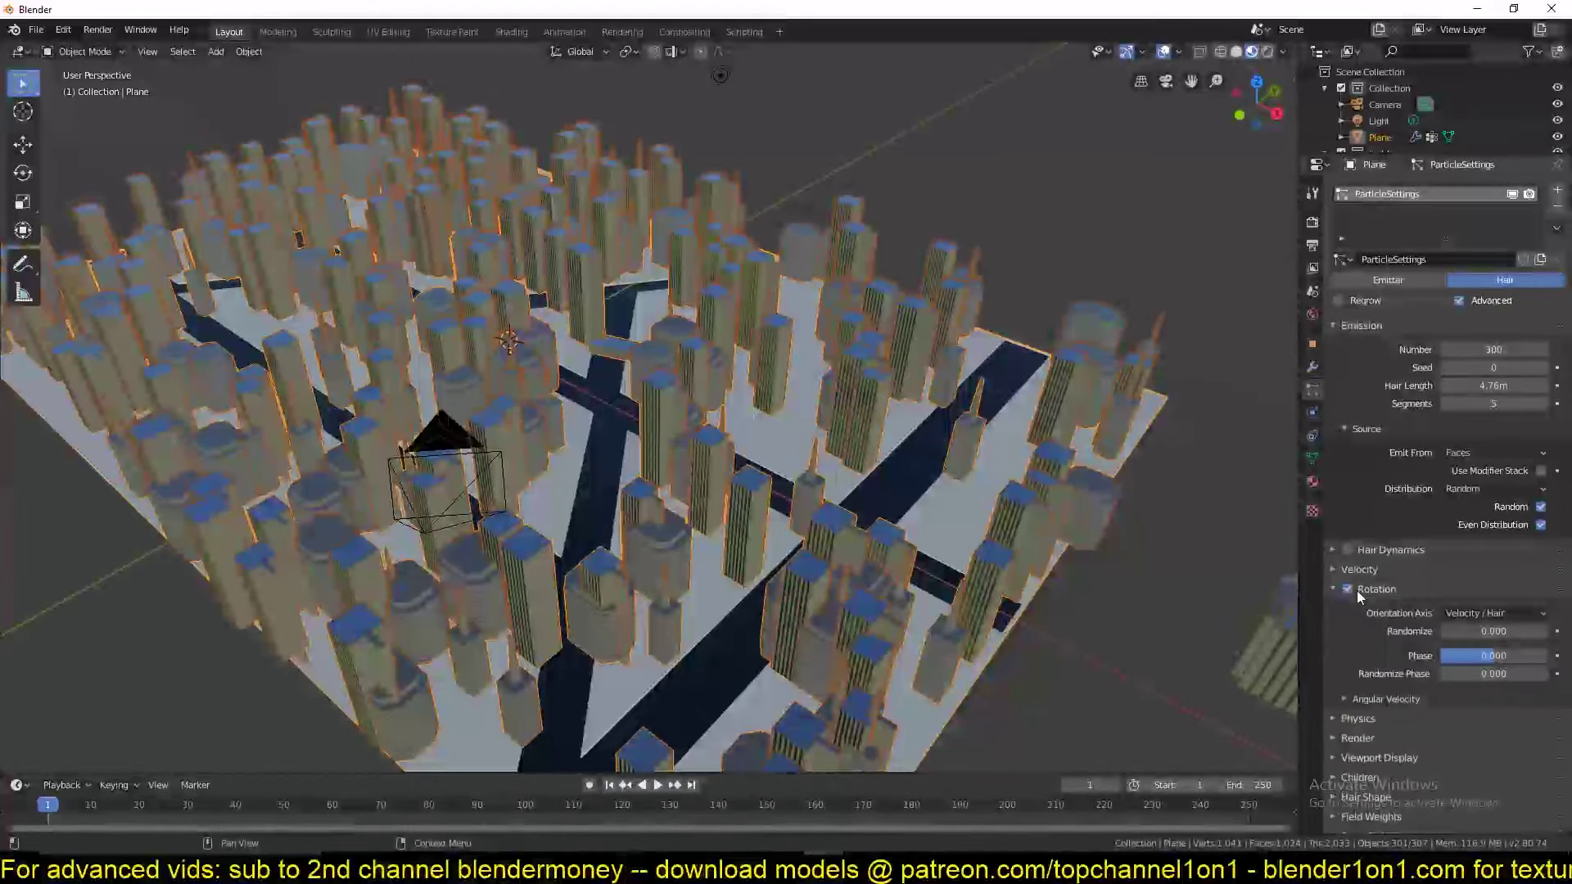
left_click(1347, 589)
Select the short connecting road face in Edit Mode and open the plane's vertex group data.
middle_click_drag(671, 393, 579, 456)
scroll(711, 471, "up", 7)
key("Tab")
left_click(598, 443)
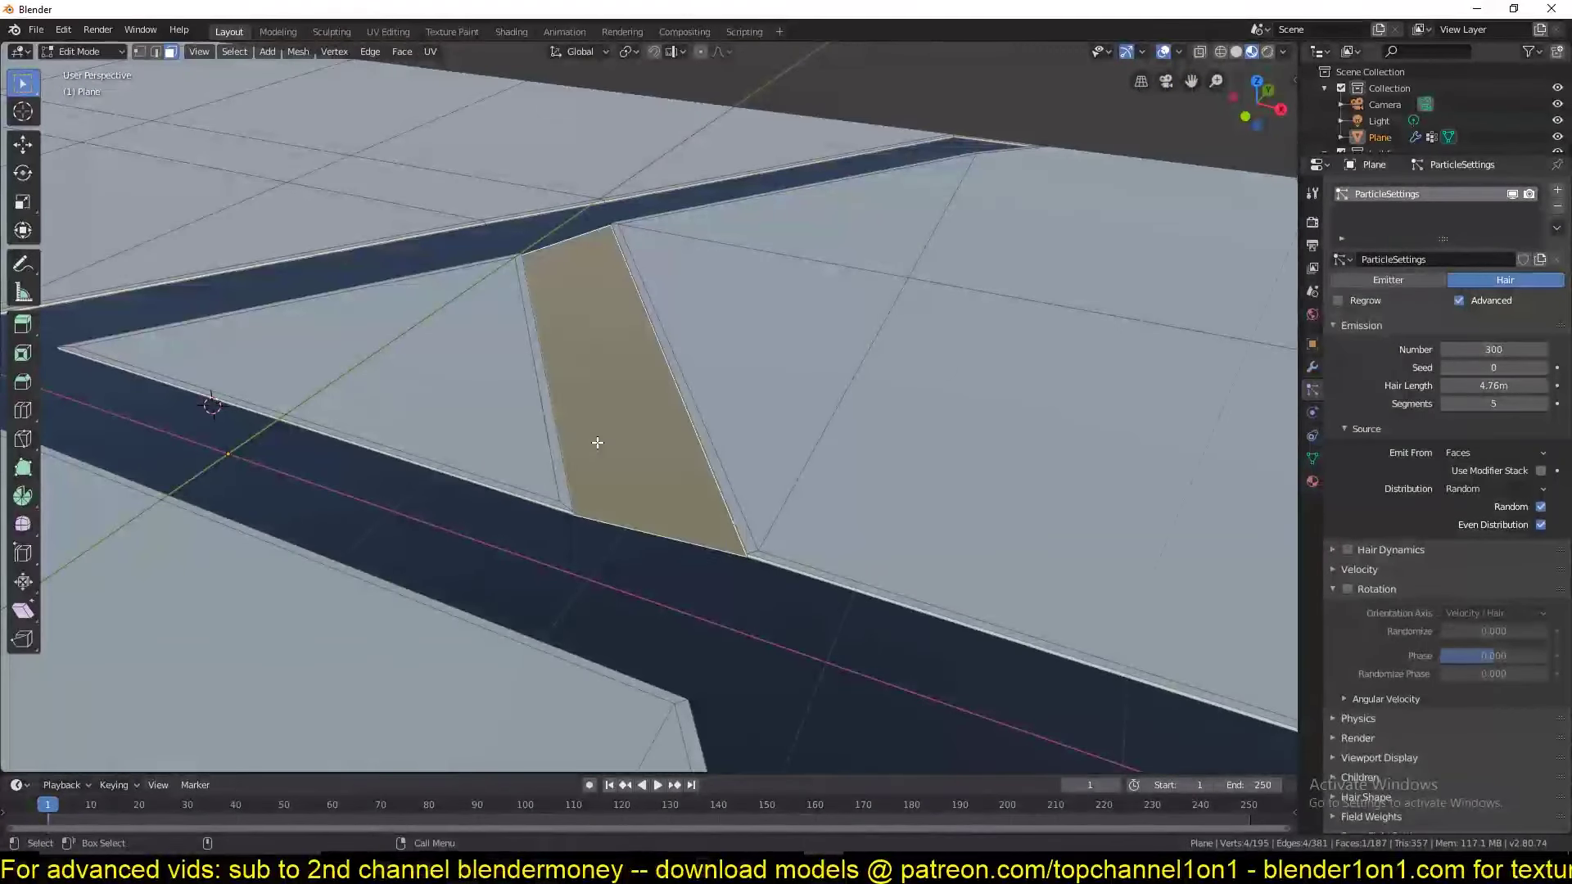
left_click(1311, 460)
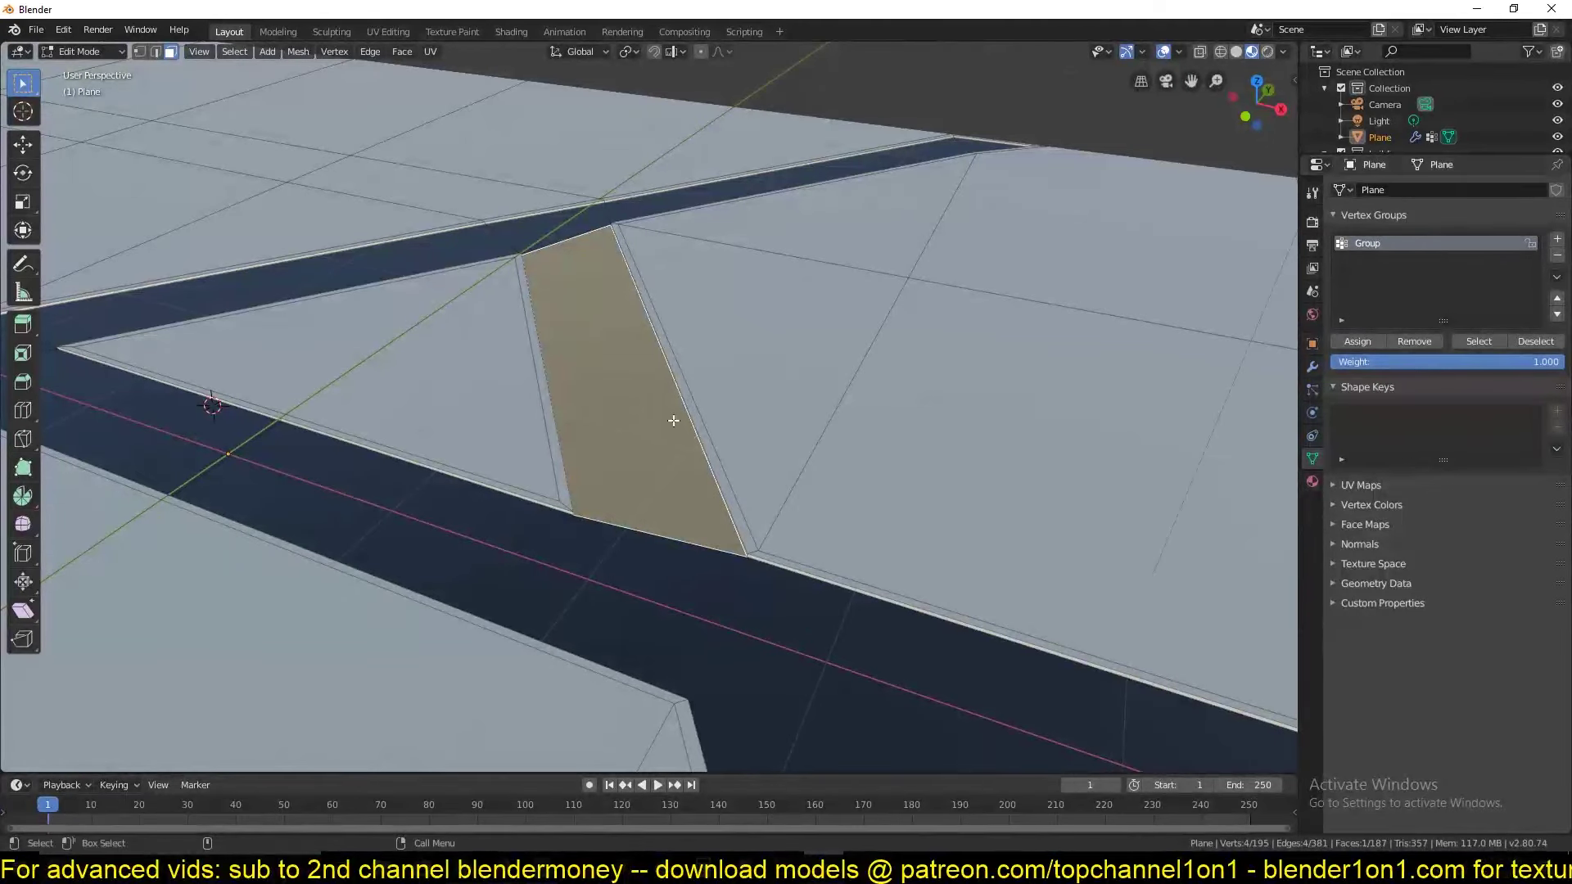
scroll(669, 421, "up", 5)
middle_click_drag(737, 389, 577, 392)
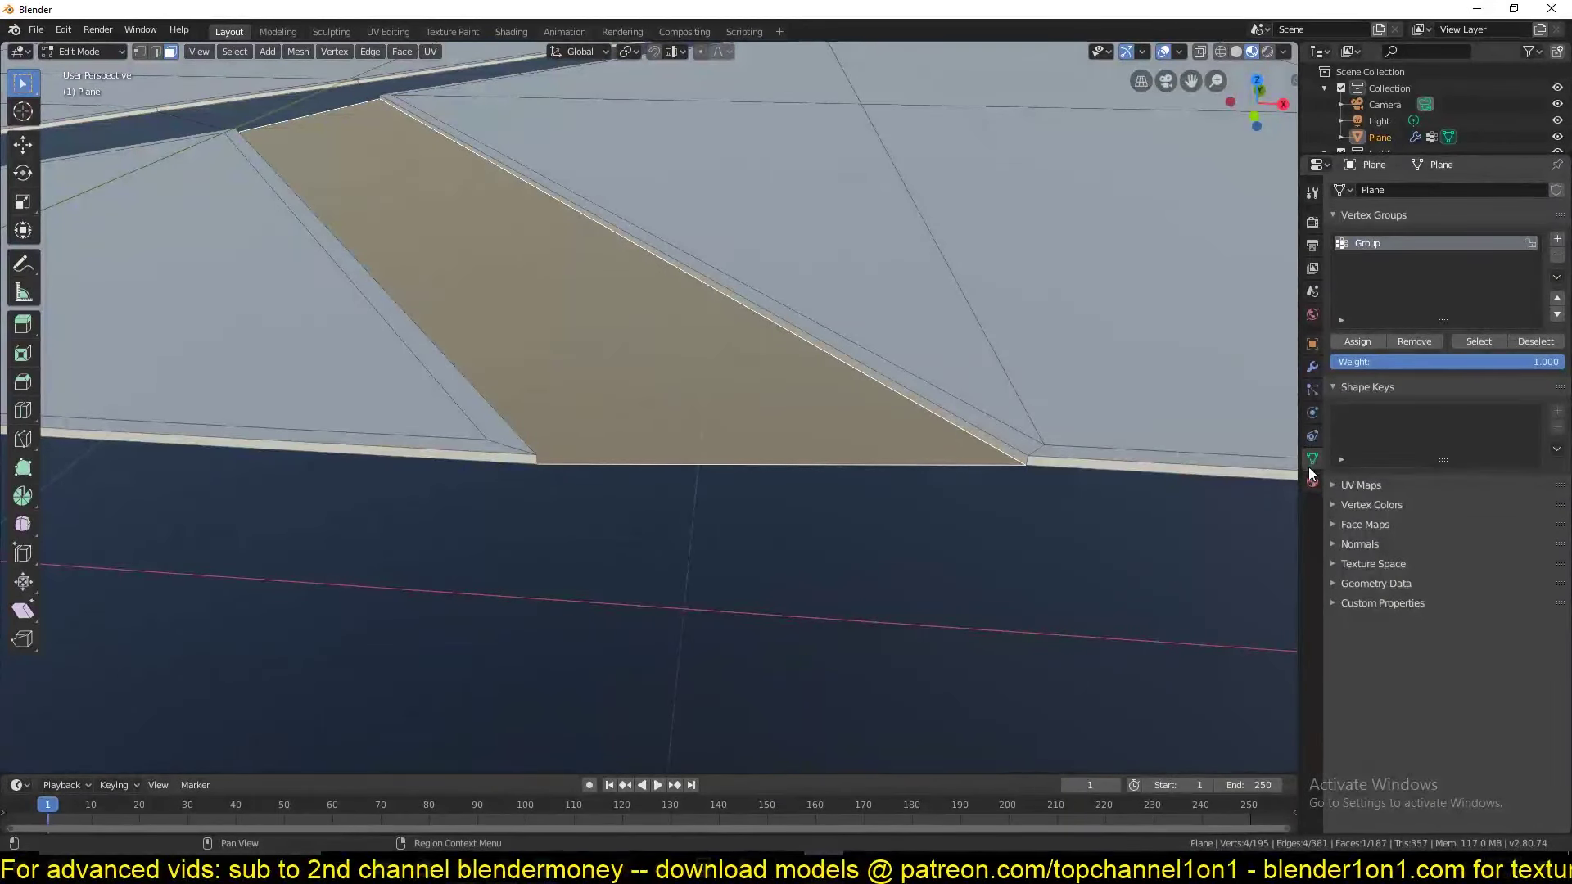
Select all road faces assigned to Material.004 and grow the selection to include the bordering side walls.
left_click(1312, 315)
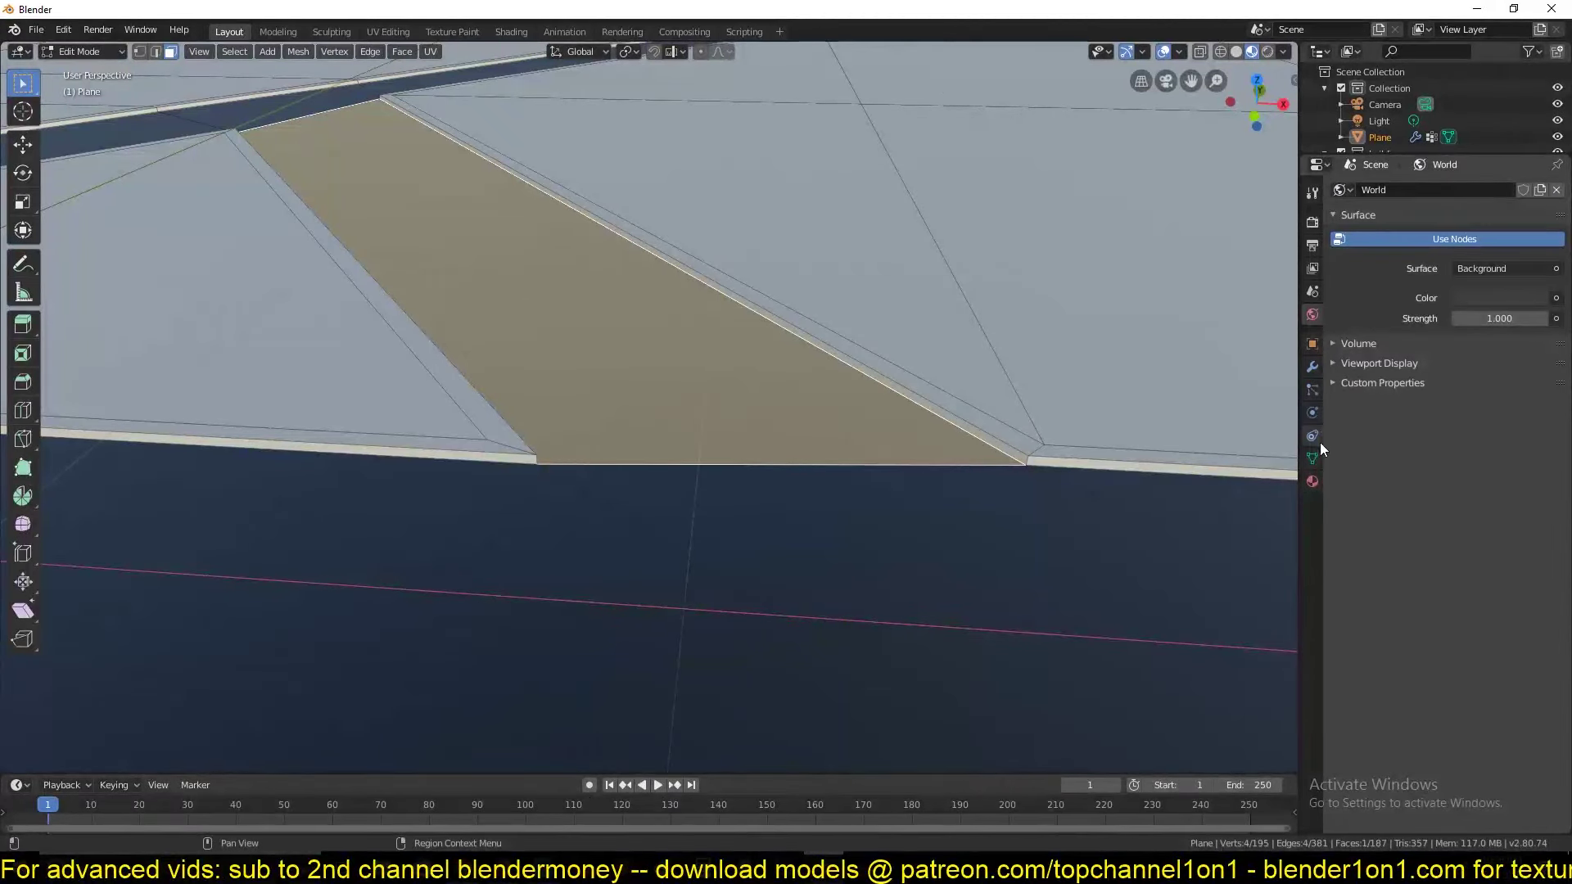
left_click(1312, 481)
left_click(1445, 313)
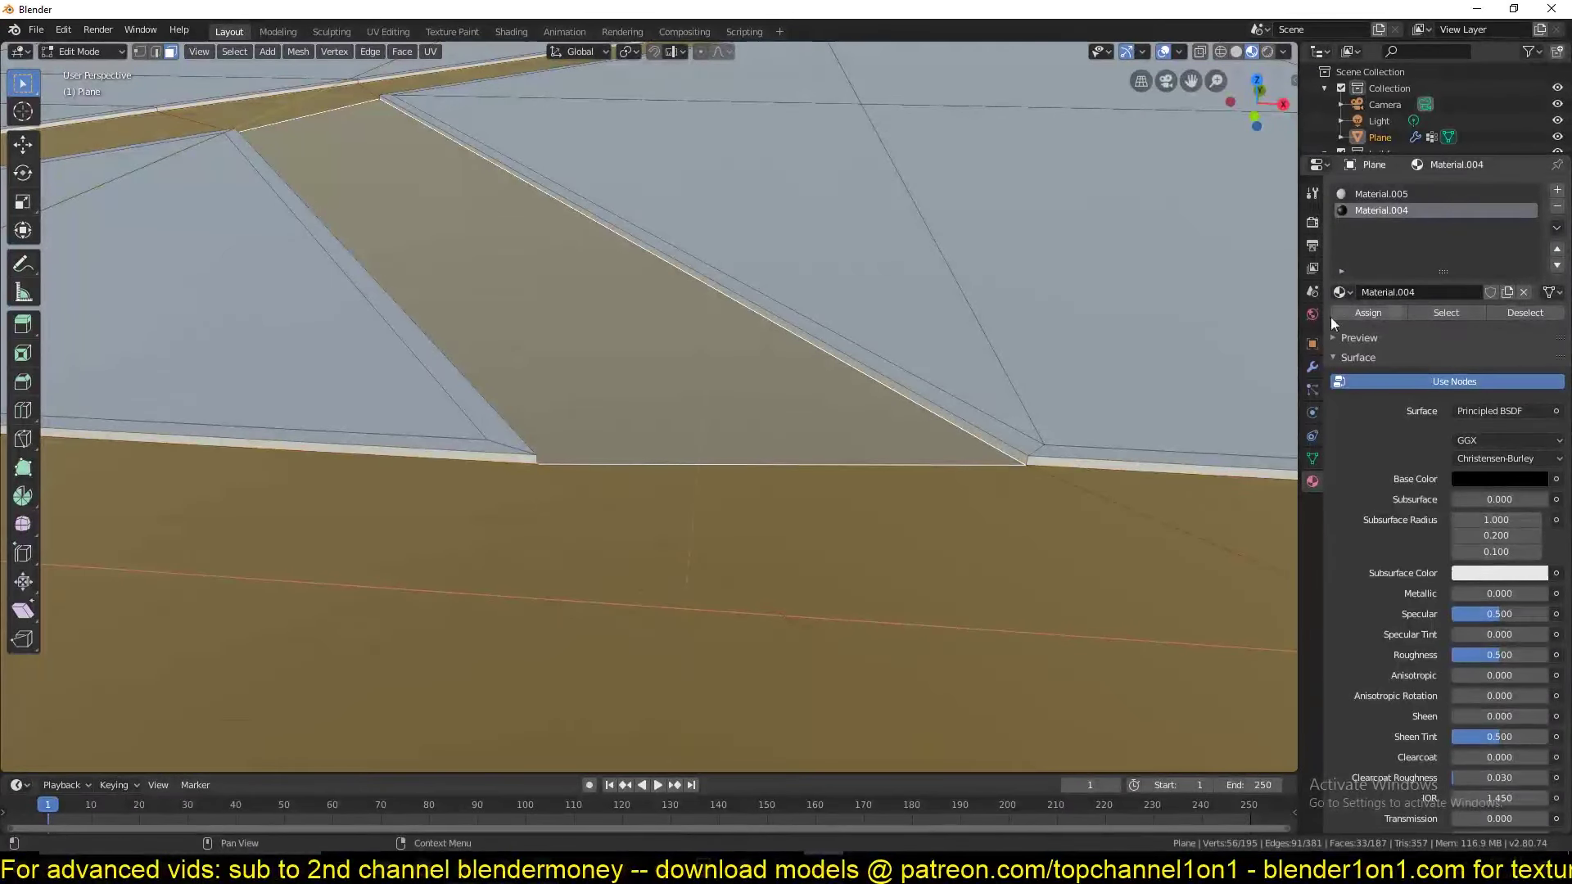
scroll(814, 340, "down", 3)
scroll(817, 344, "up", 3)
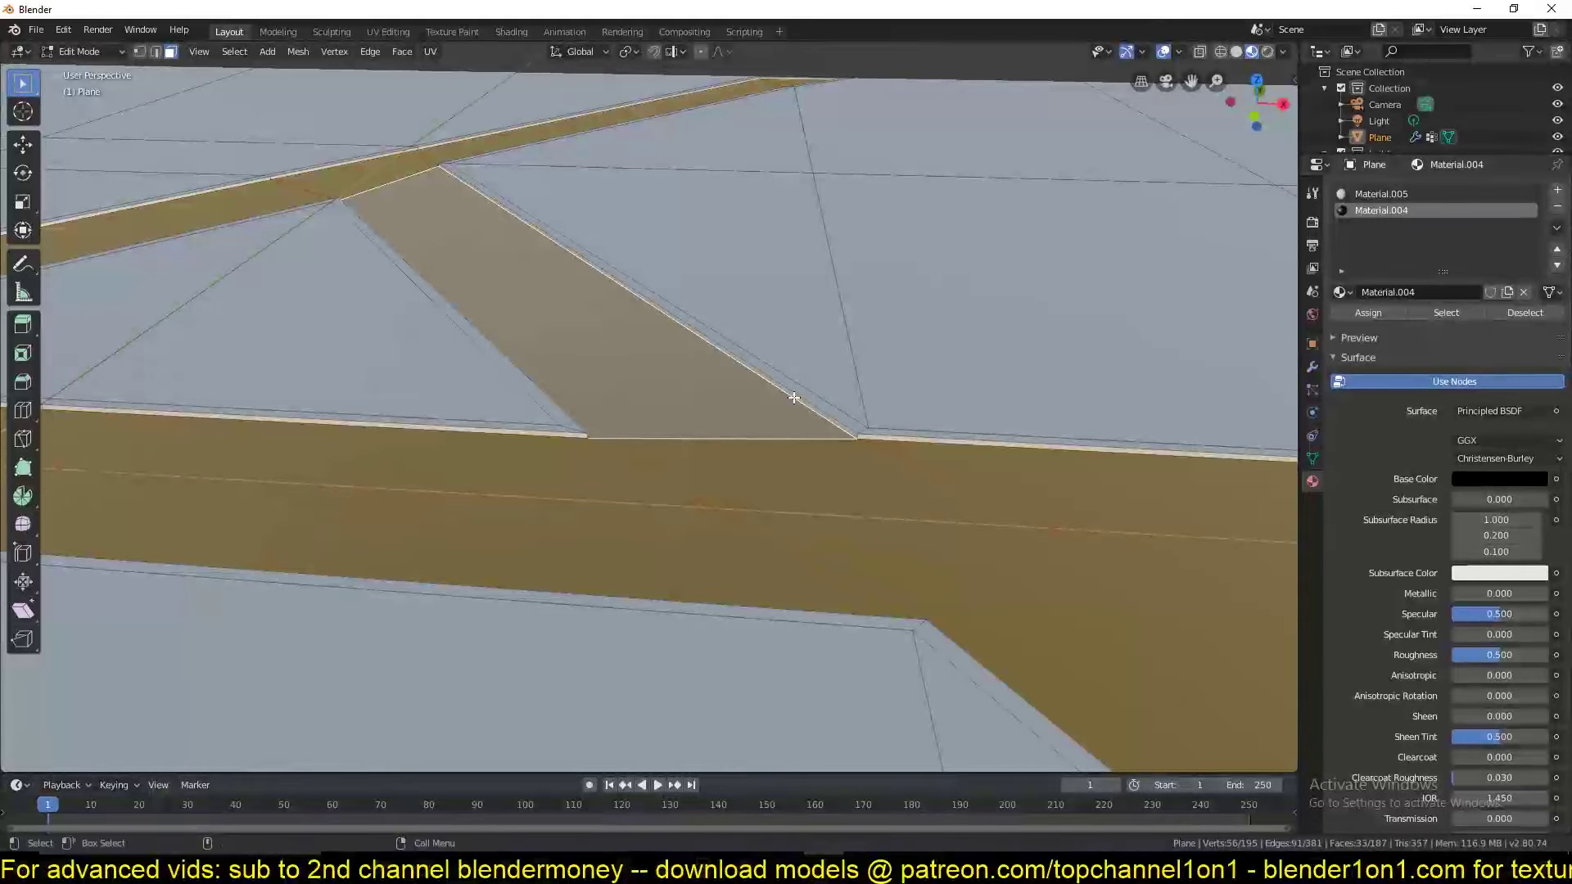
key("ctrl+KP_Add")
scroll(709, 434, "up", 6)
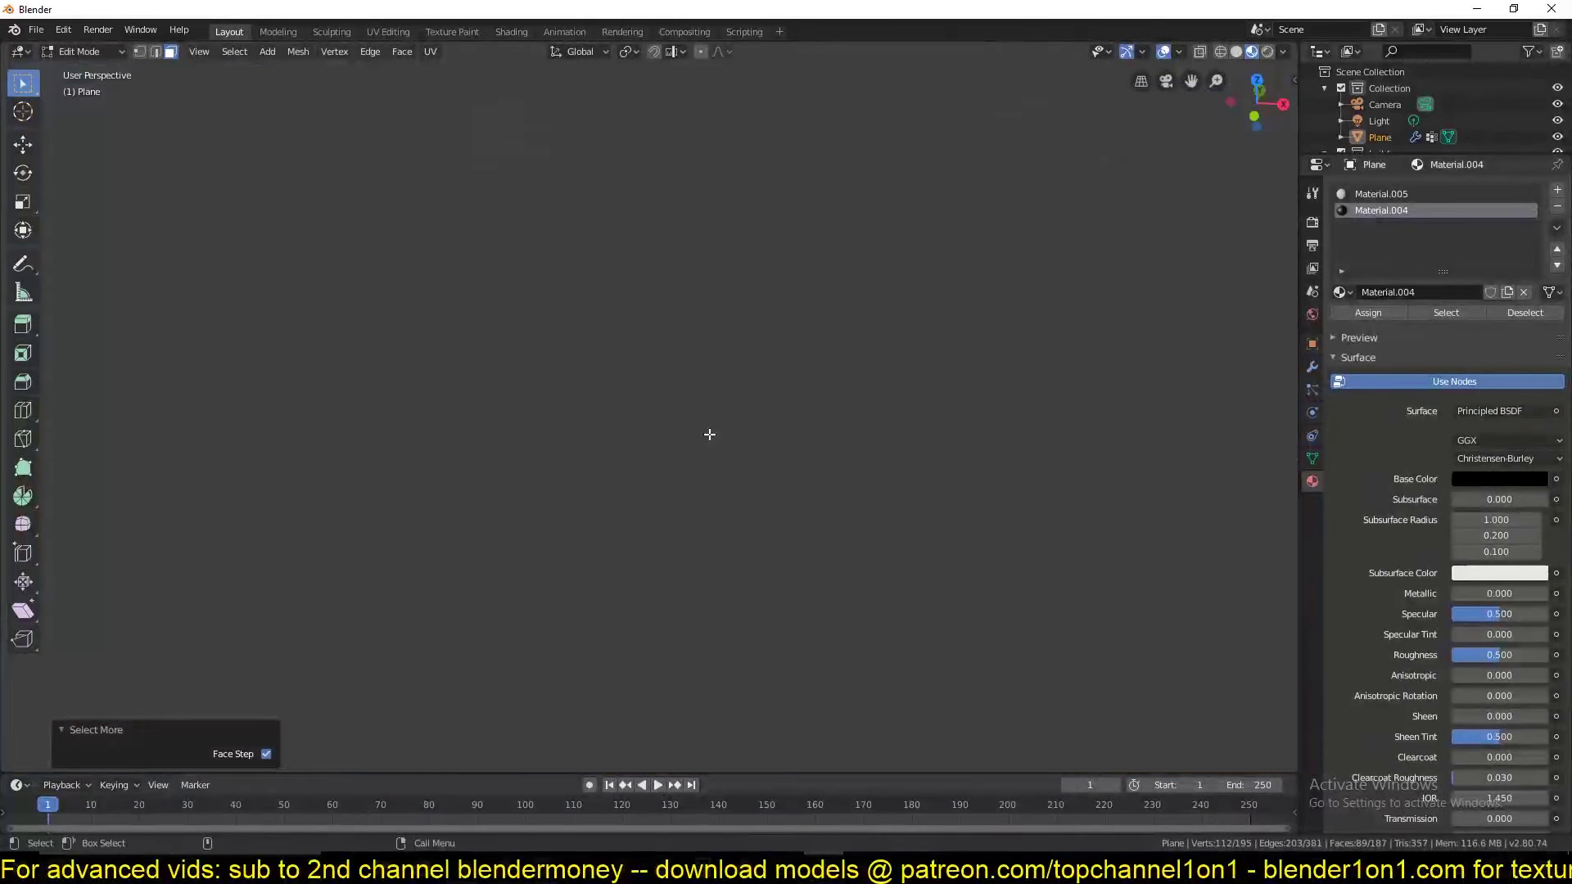
scroll(708, 435, "down", 2)
scroll(868, 317, "down", 3)
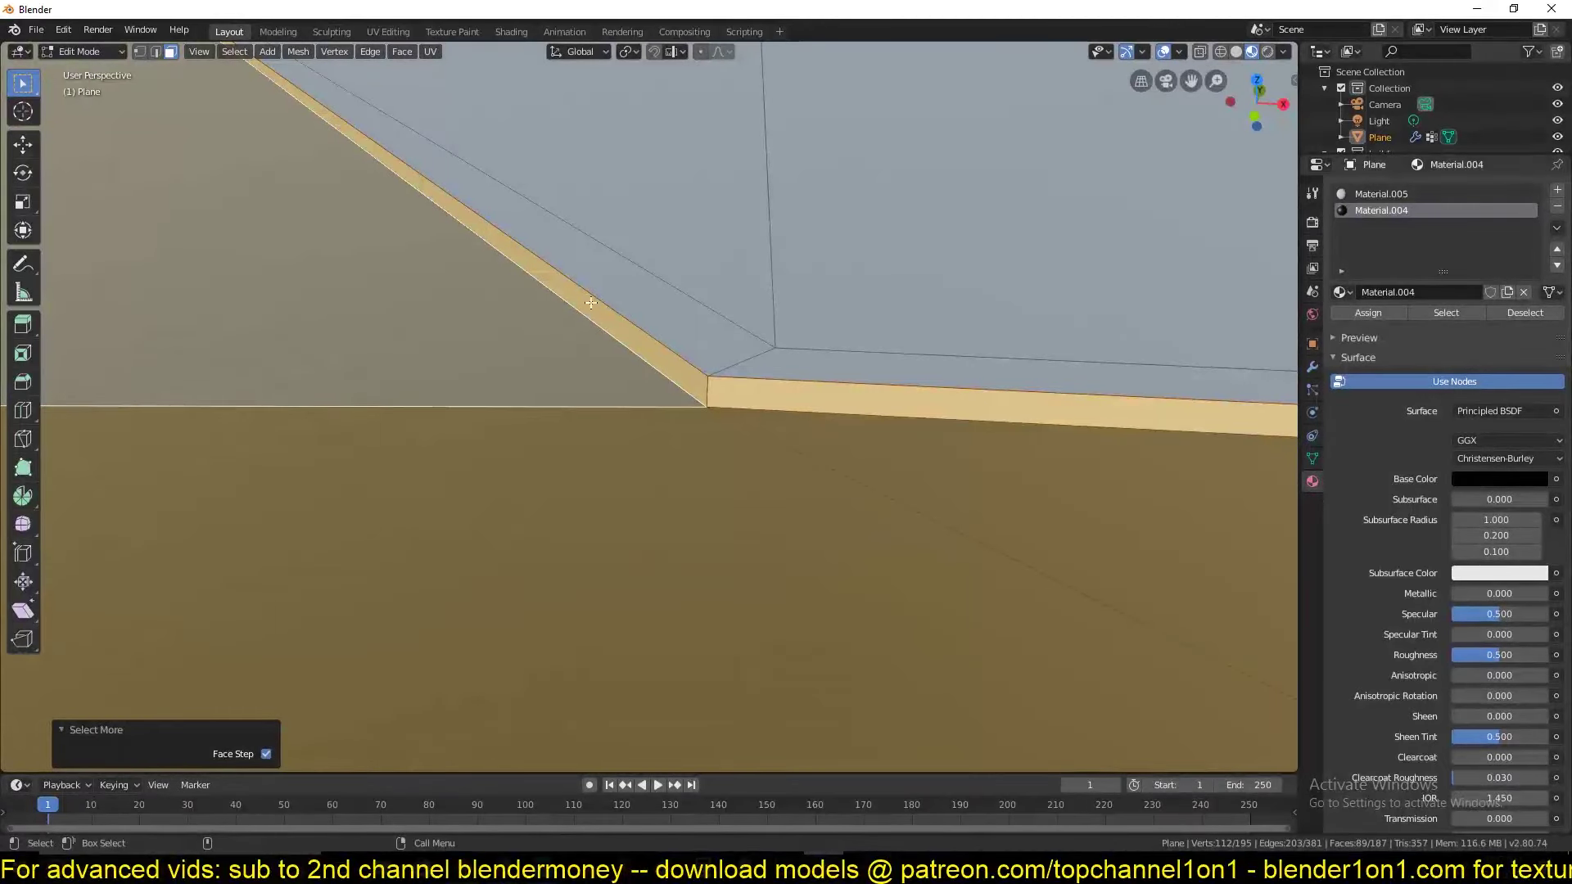
Separate the selected road faces into their own object and isolate that object in Object Mode.
key("p")
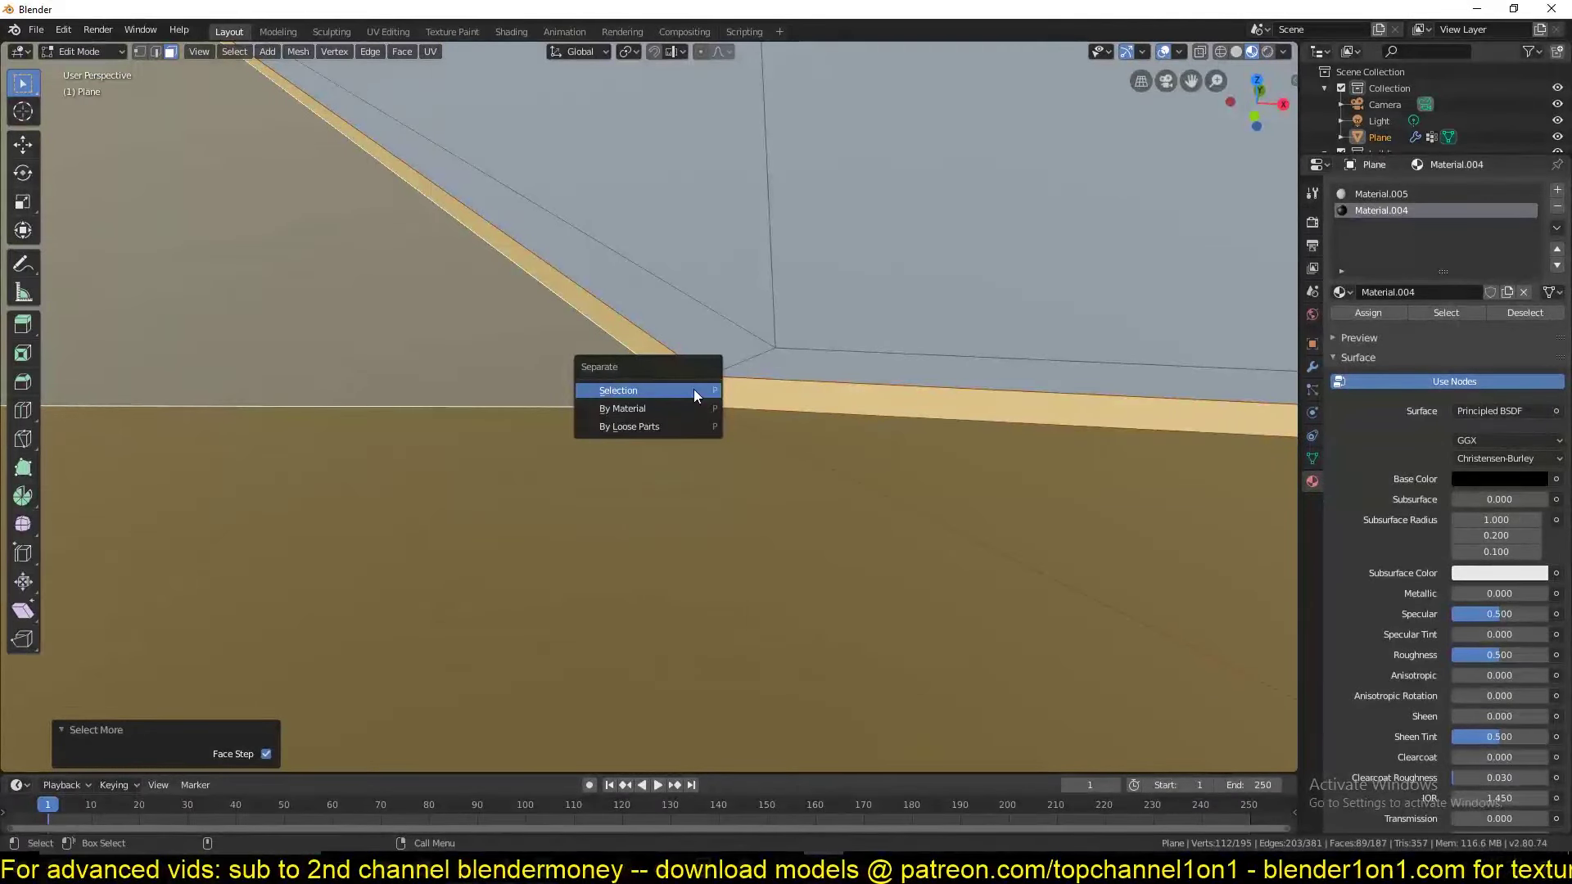
left_click(694, 390)
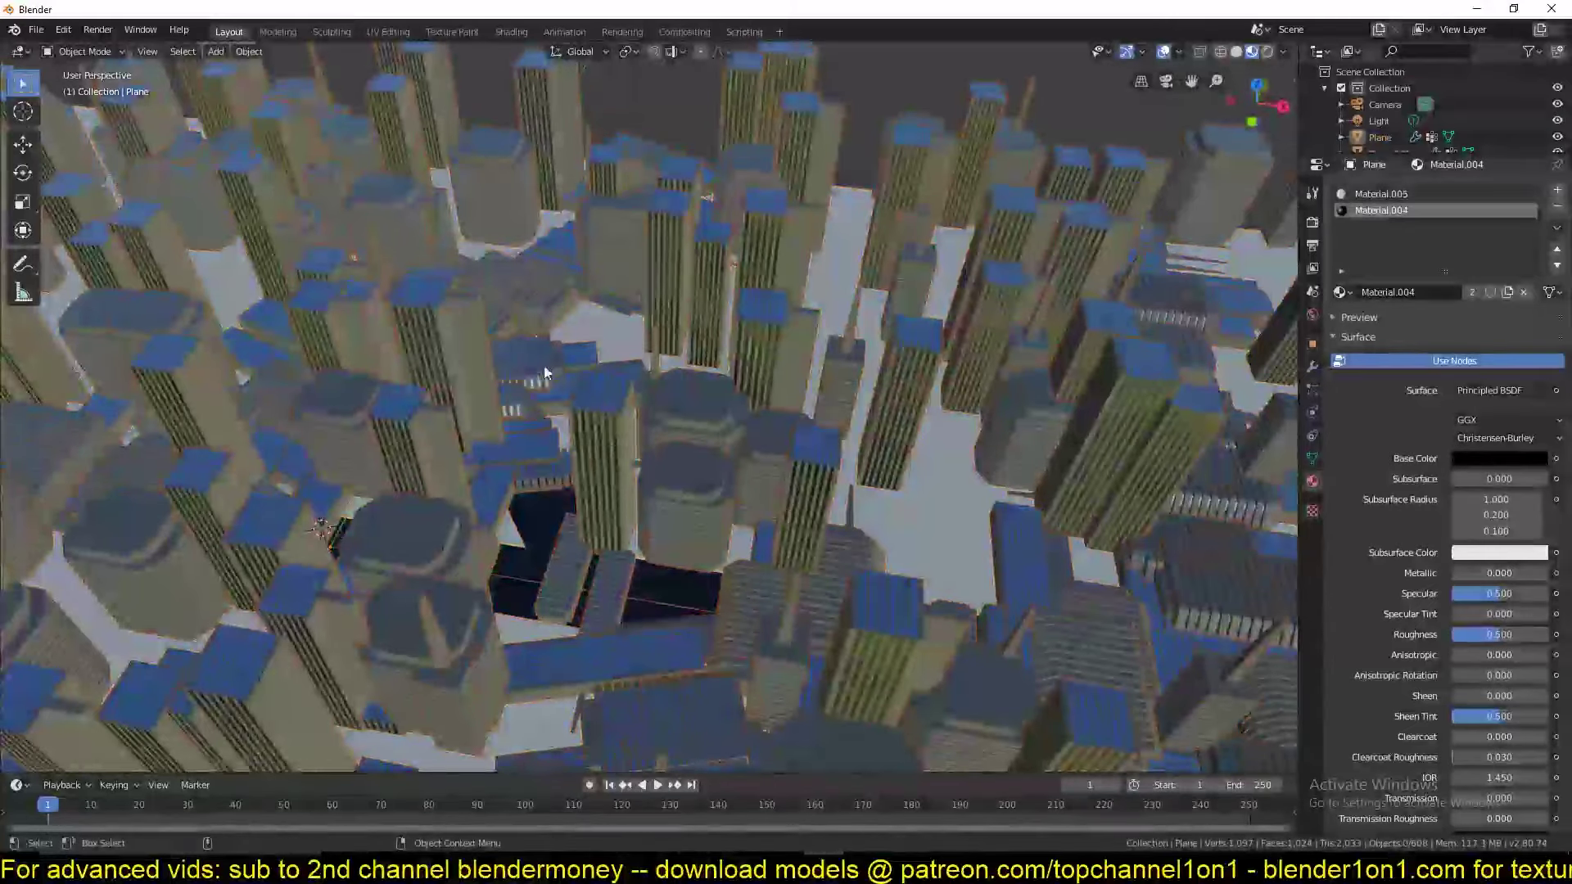
middle_click_drag(544, 365, 786, 406)
left_click(550, 543)
key("shift+h")
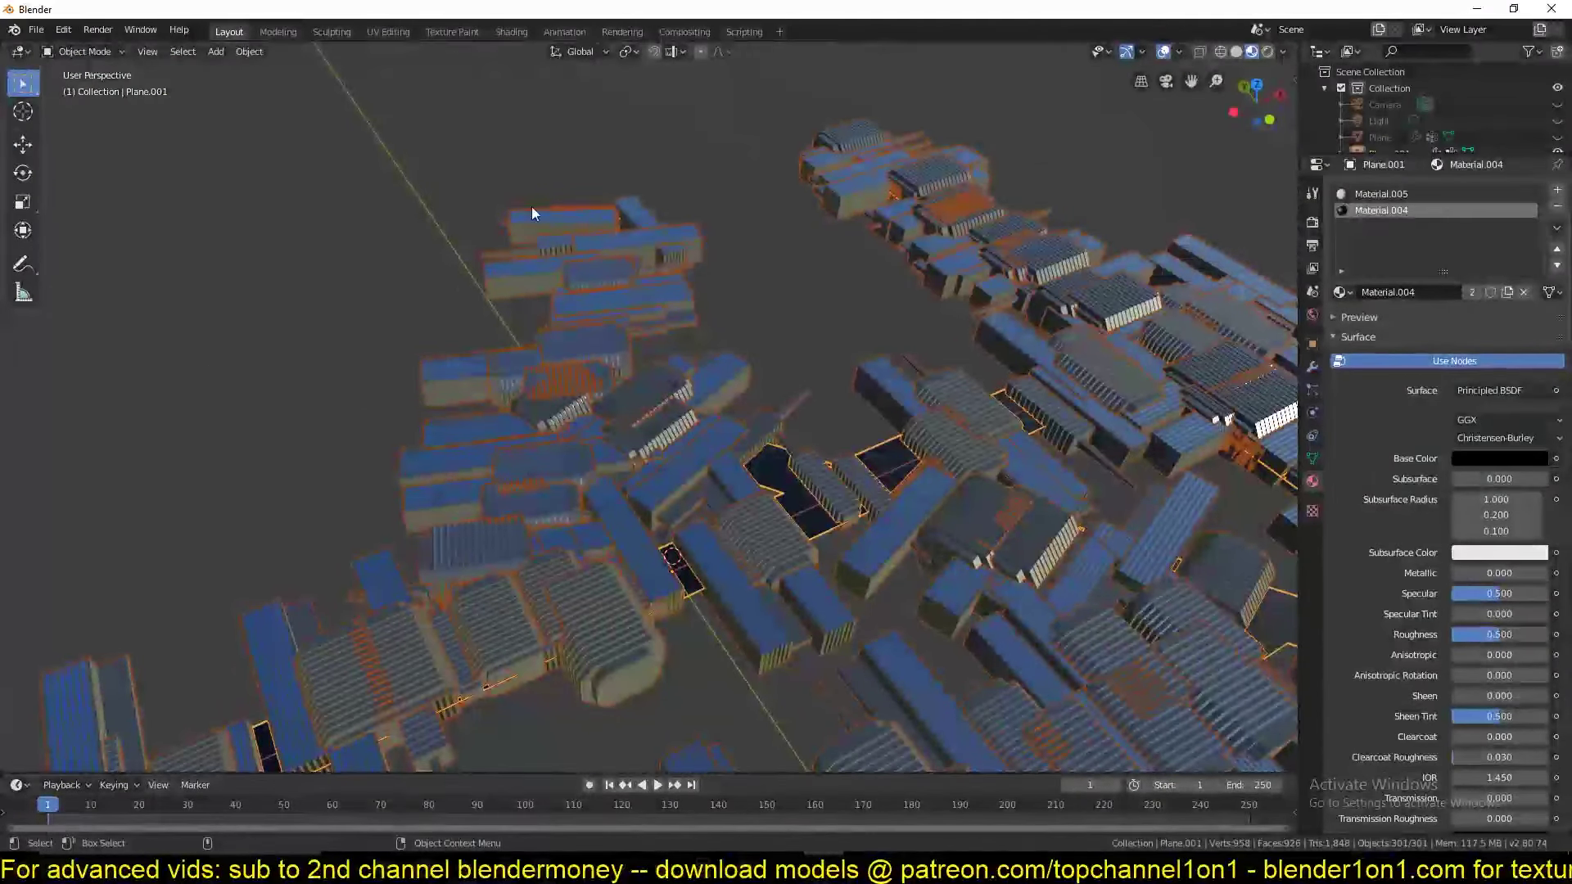
scroll(847, 242, "down", 4)
middle_click_drag(808, 244, 710, 226)
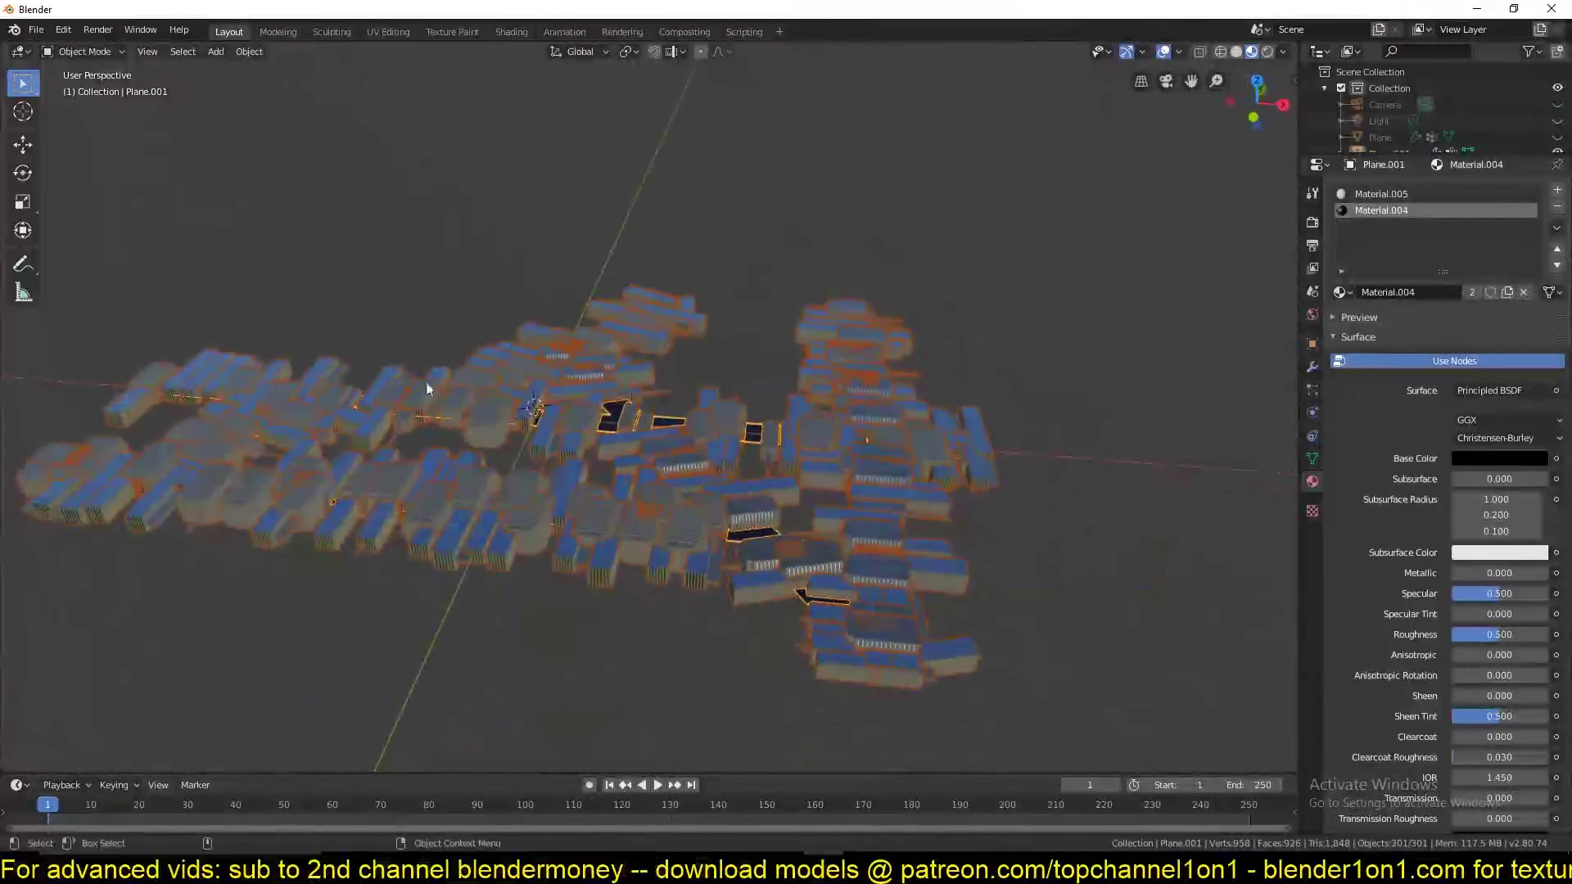
Remove the particle system from the separated road object and reveal all hidden objects.
left_click(1311, 393)
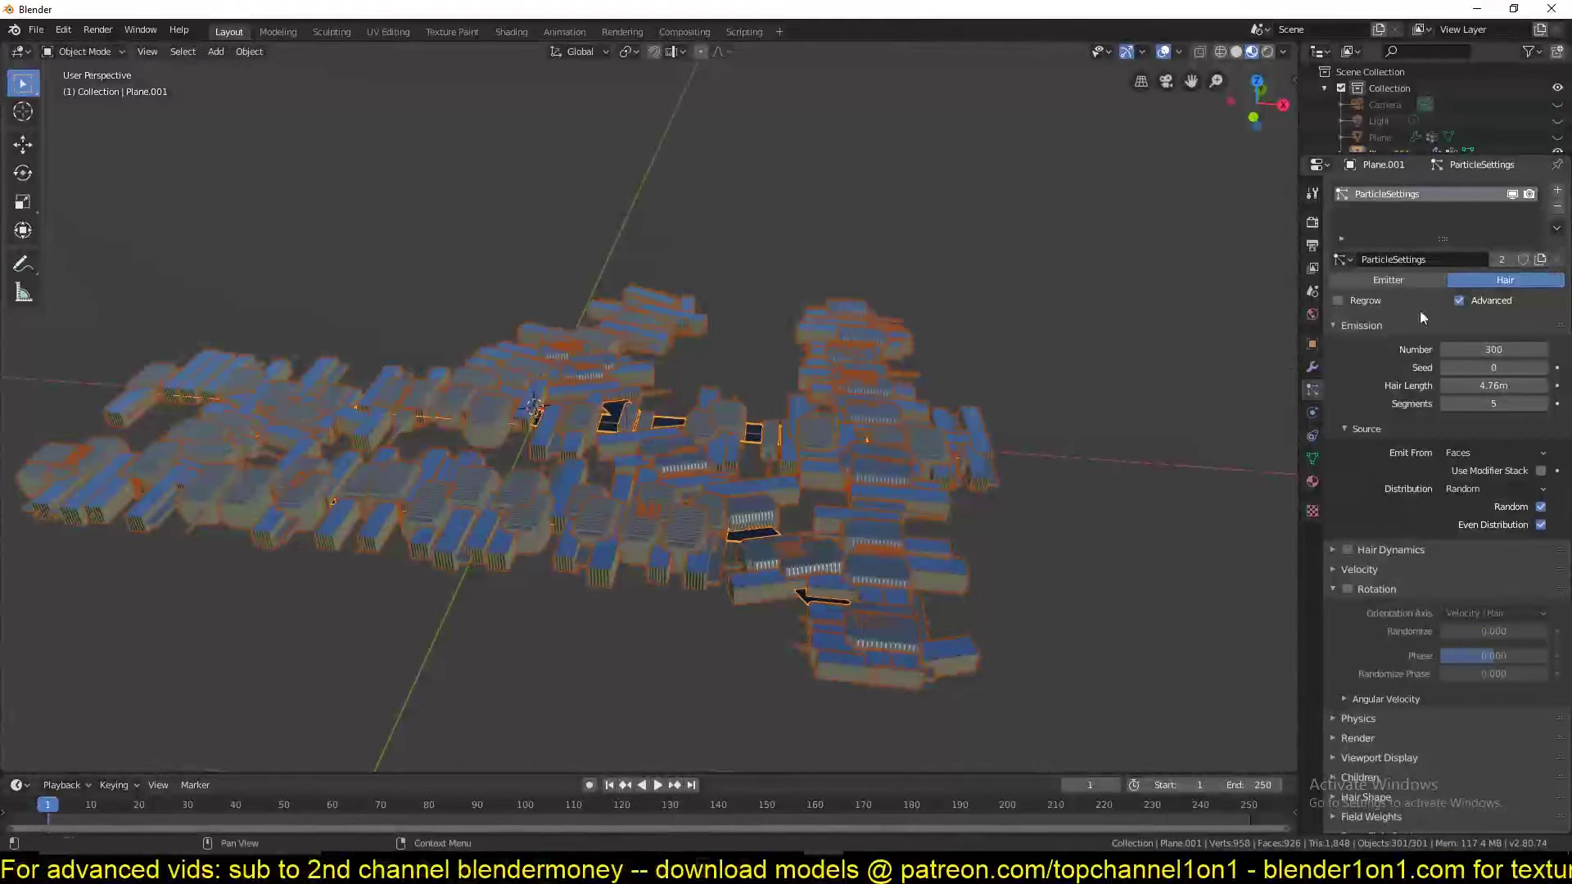
left_click(1557, 209)
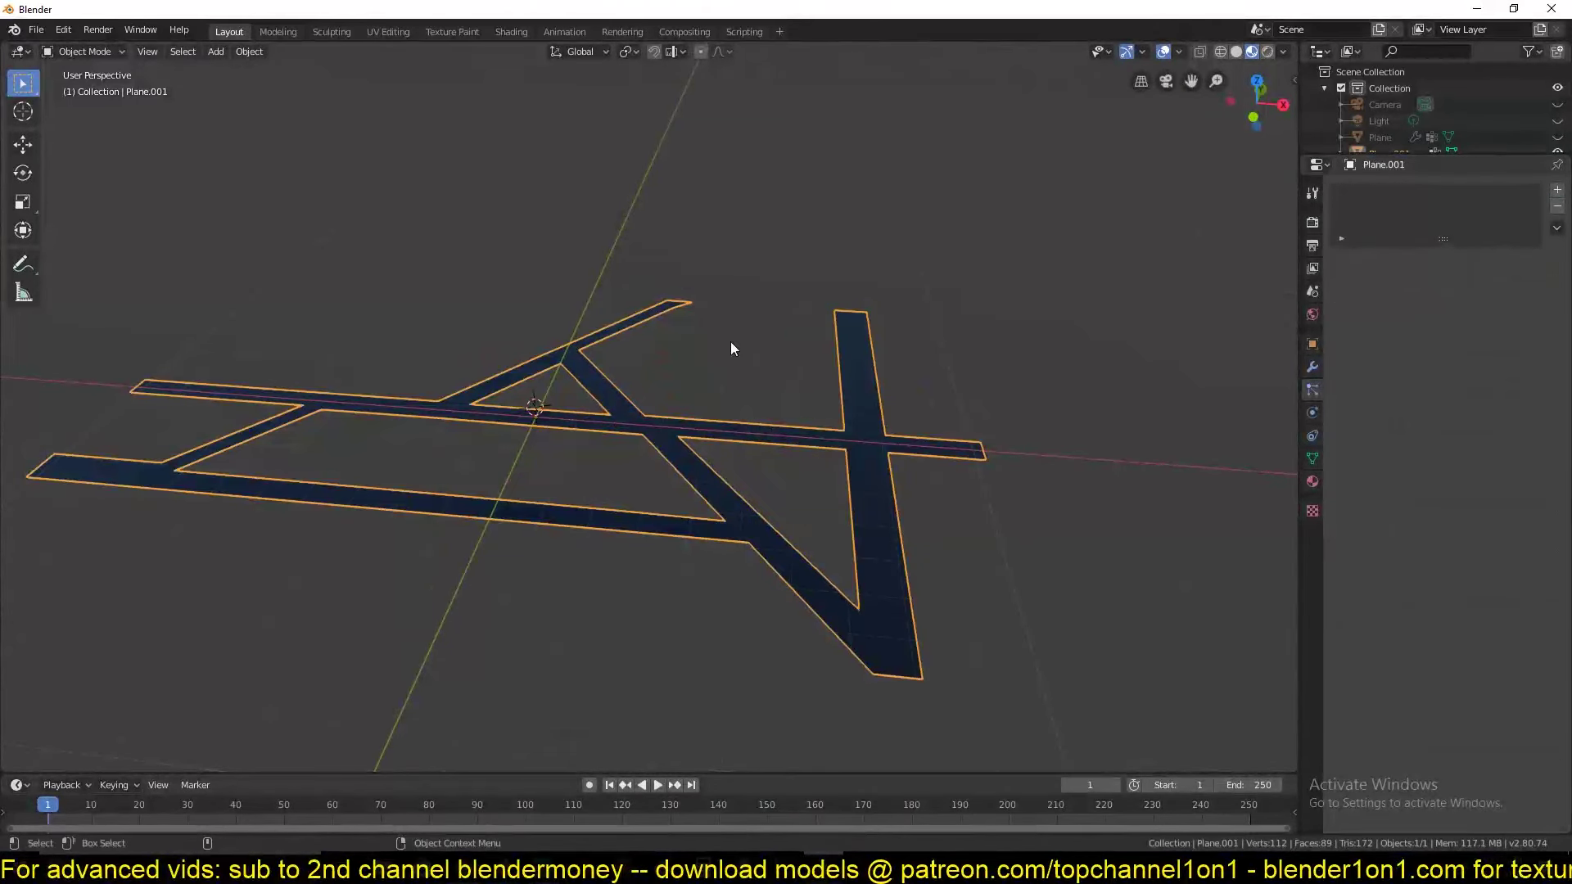
key("ctrl+z")
middle_click_drag(729, 341, 665, 452)
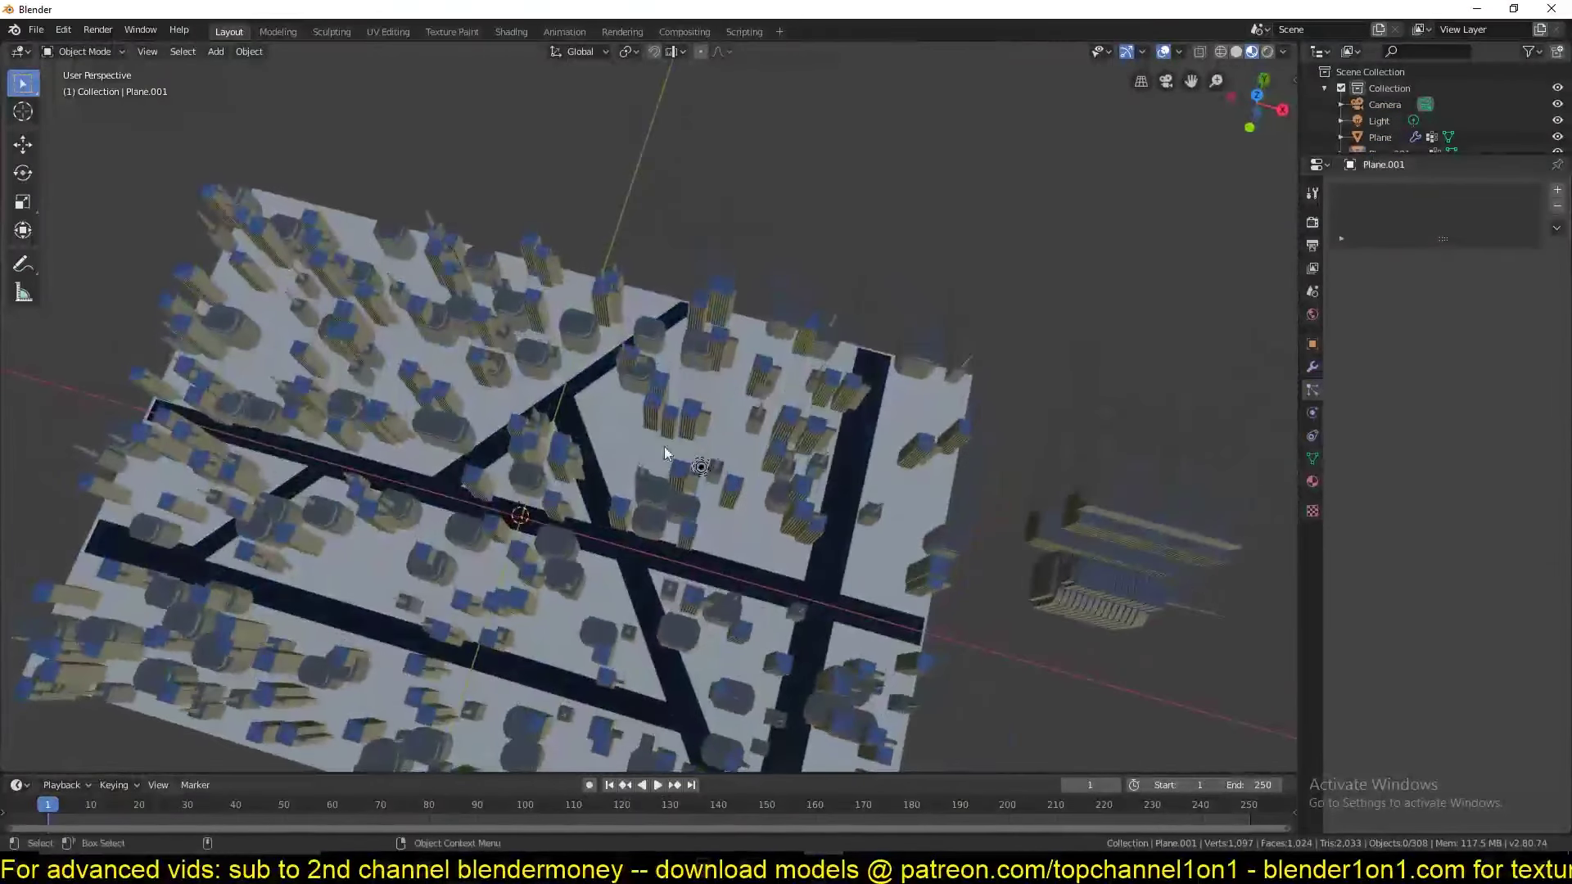
middle_click_drag(626, 353, 657, 379)
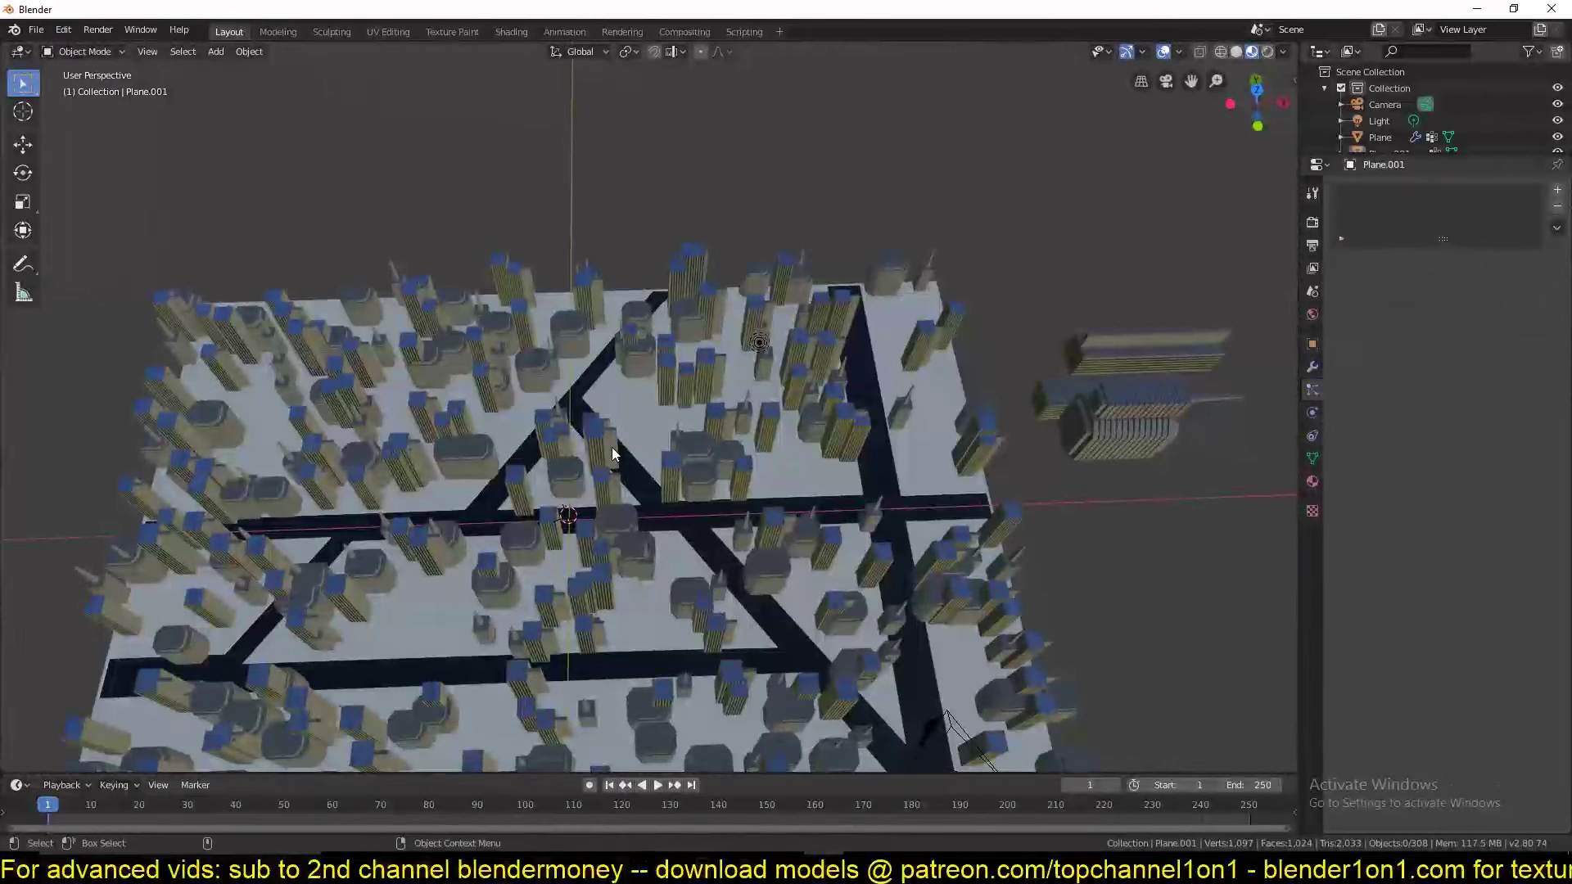
middle_click_drag(611, 447, 772, 483)
Subdivide the city plane's mesh once in Edit Mode and return to Object Mode with the plane selected.
left_click(773, 483)
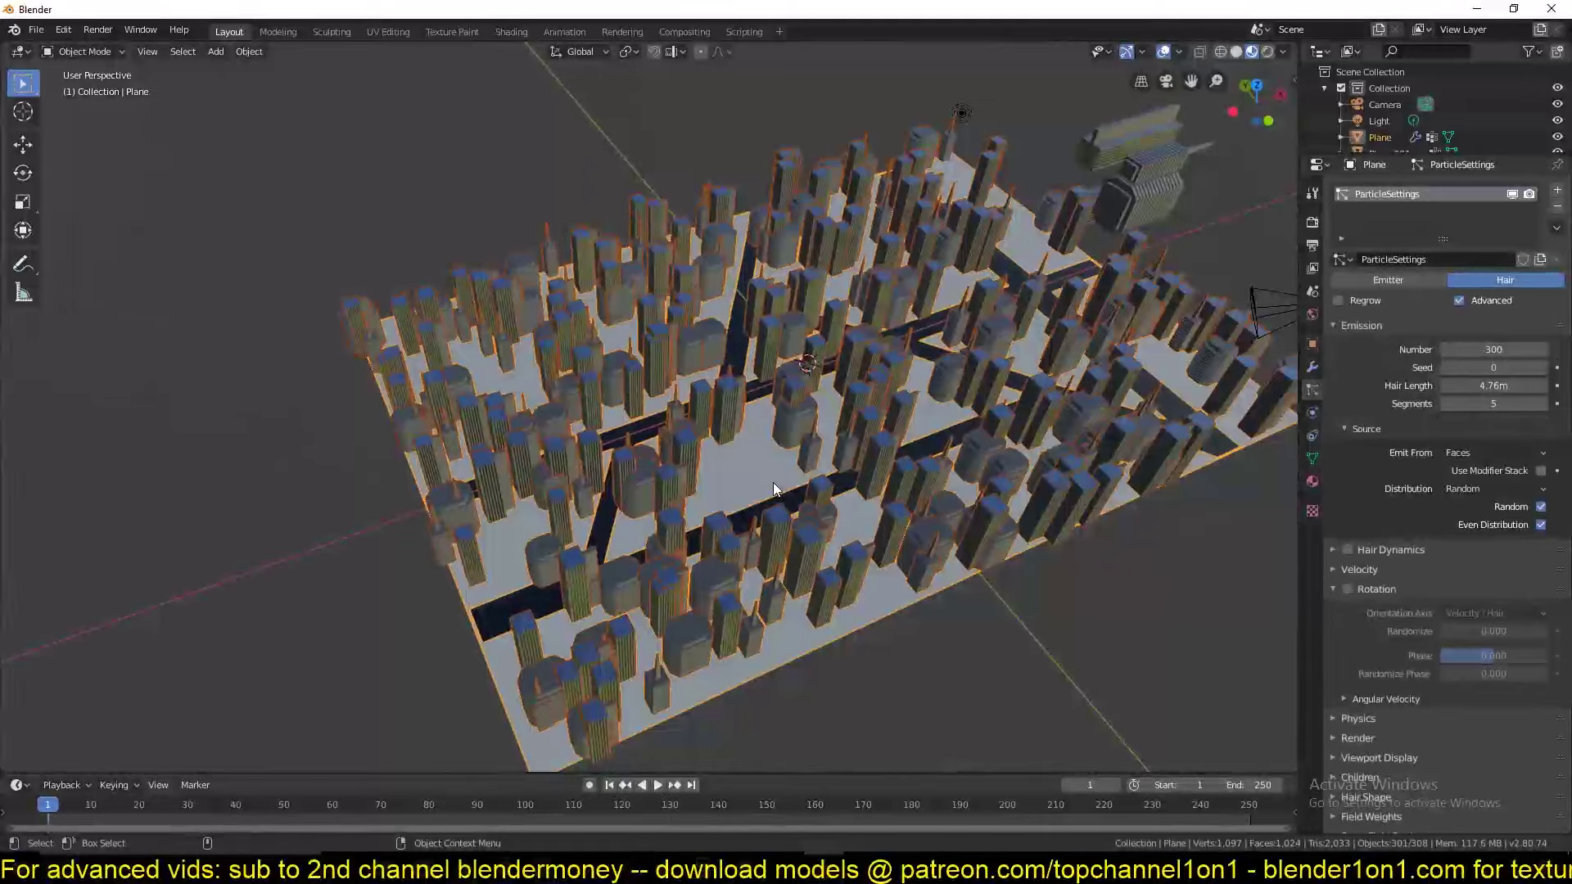
key("Tab")
right_click(772, 455)
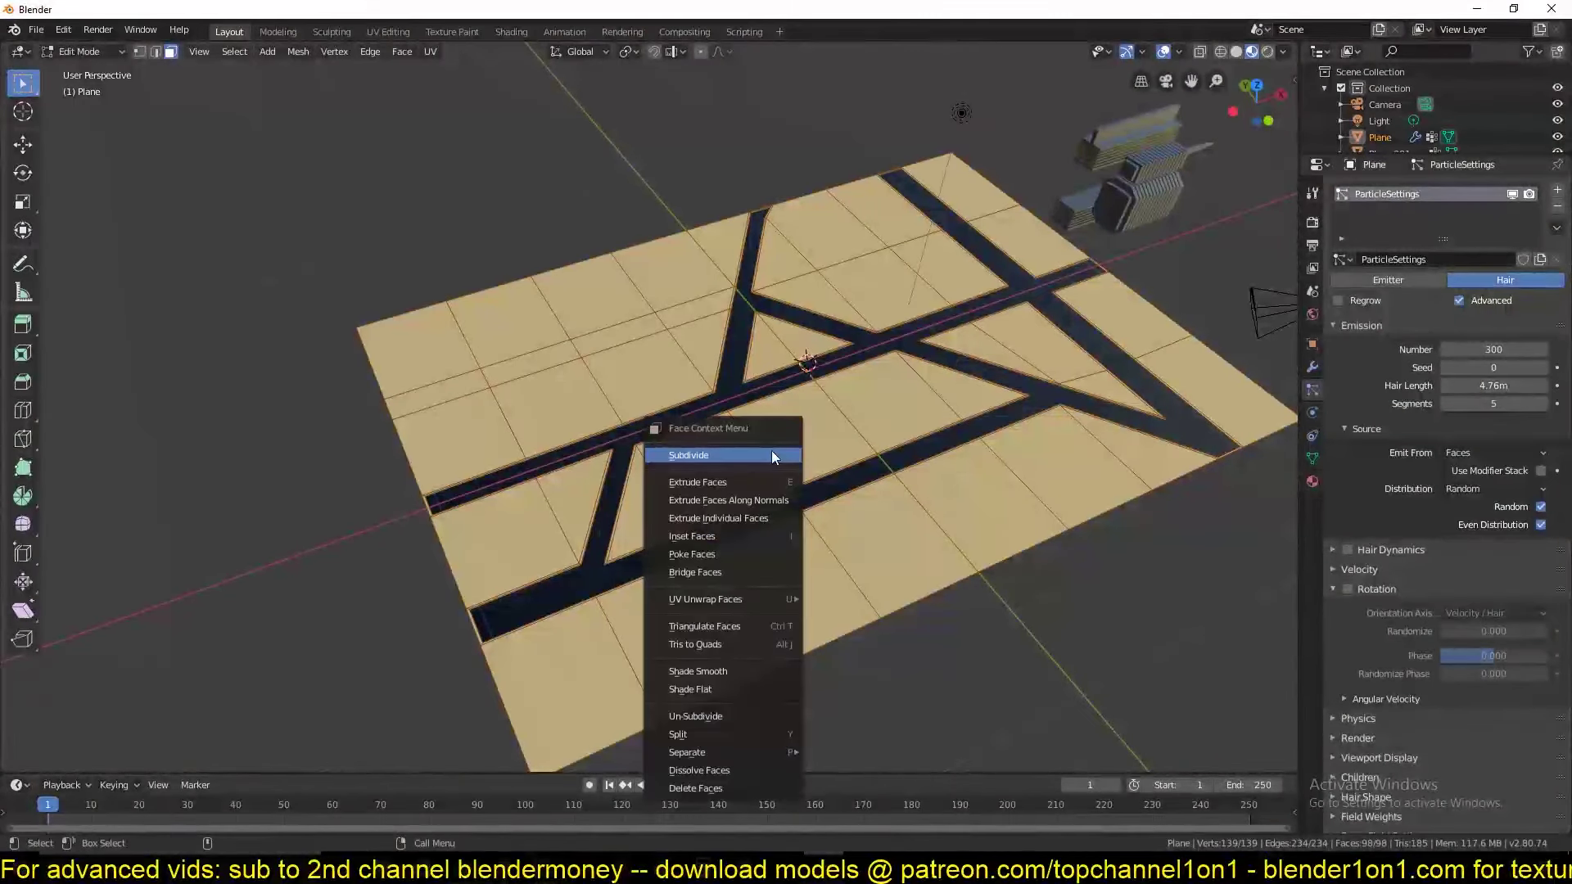
left_click(770, 450)
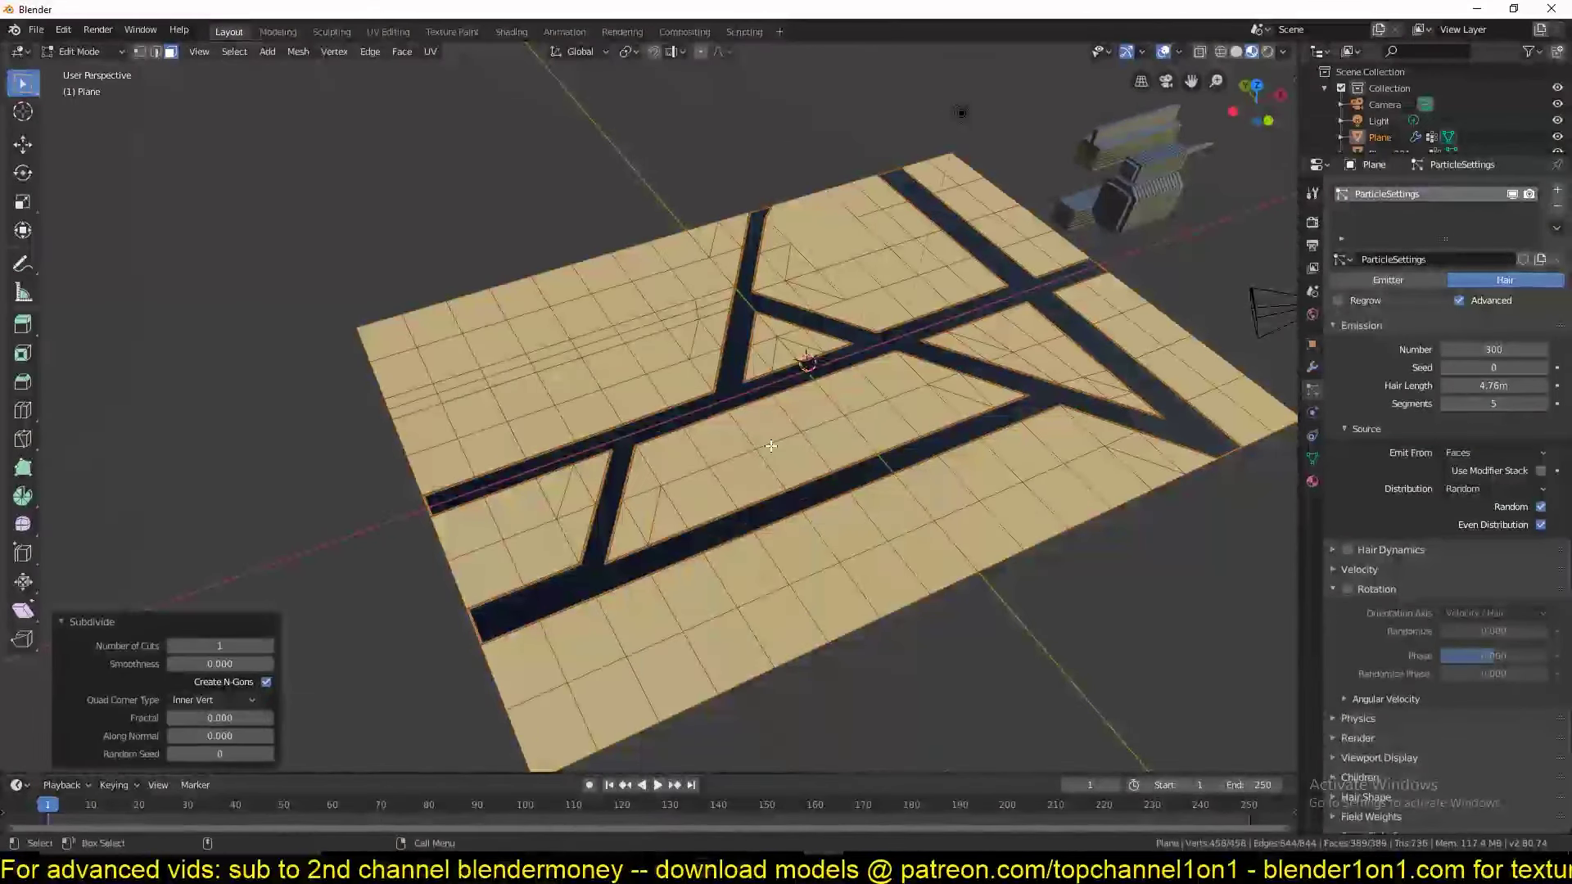
key("Tab")
middle_click_drag(770, 446, 865, 453)
left_click(848, 410)
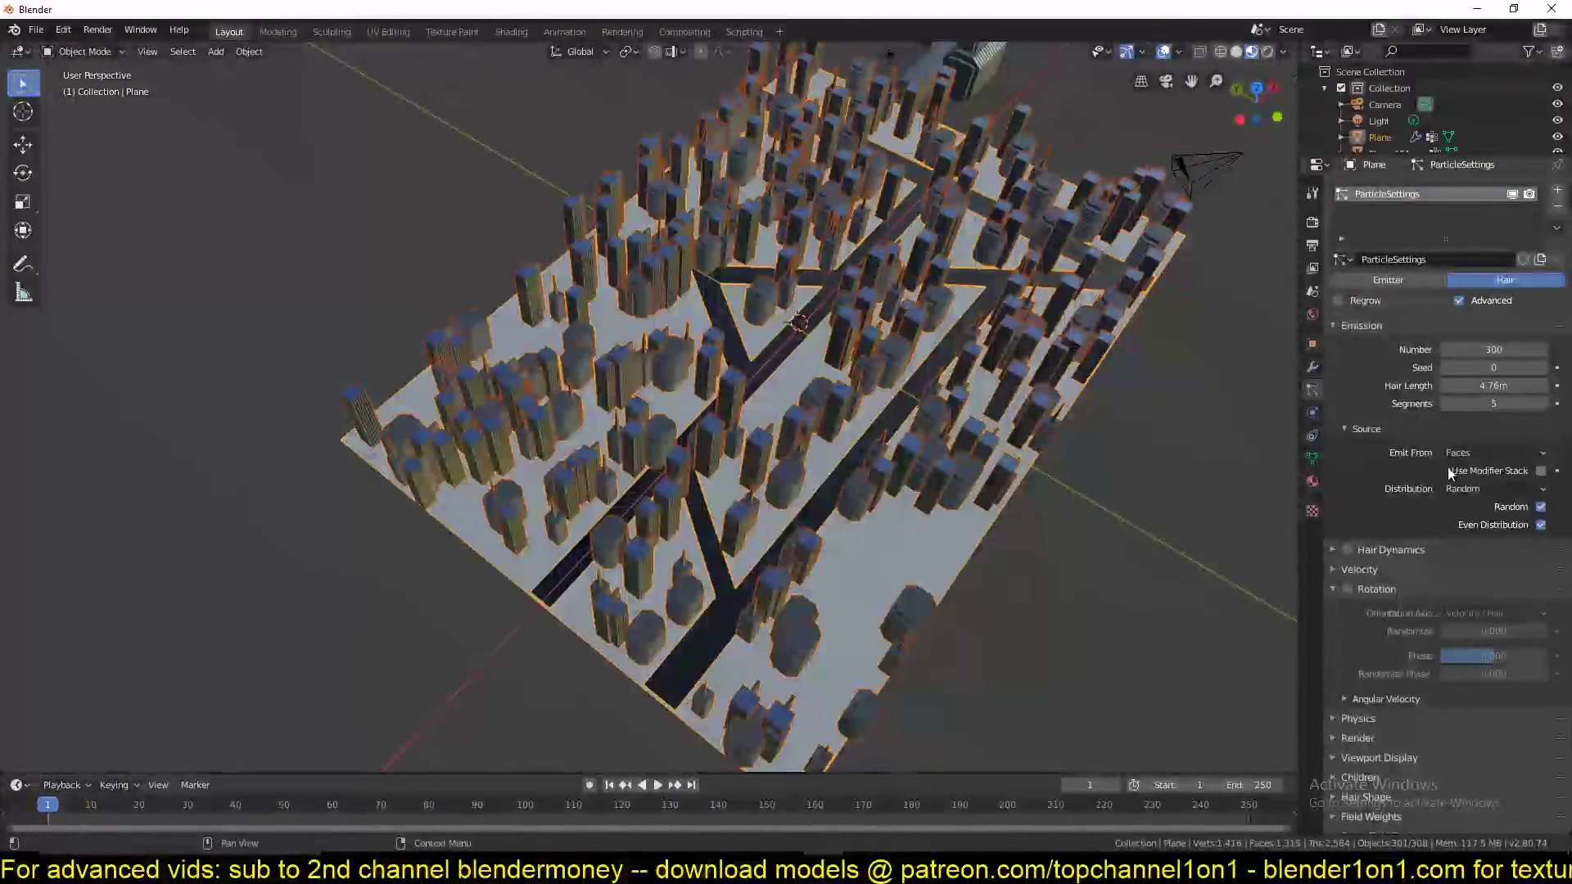
Set the plane's hair particles to emit from Volume and deselect all objects.
left_click(1515, 453)
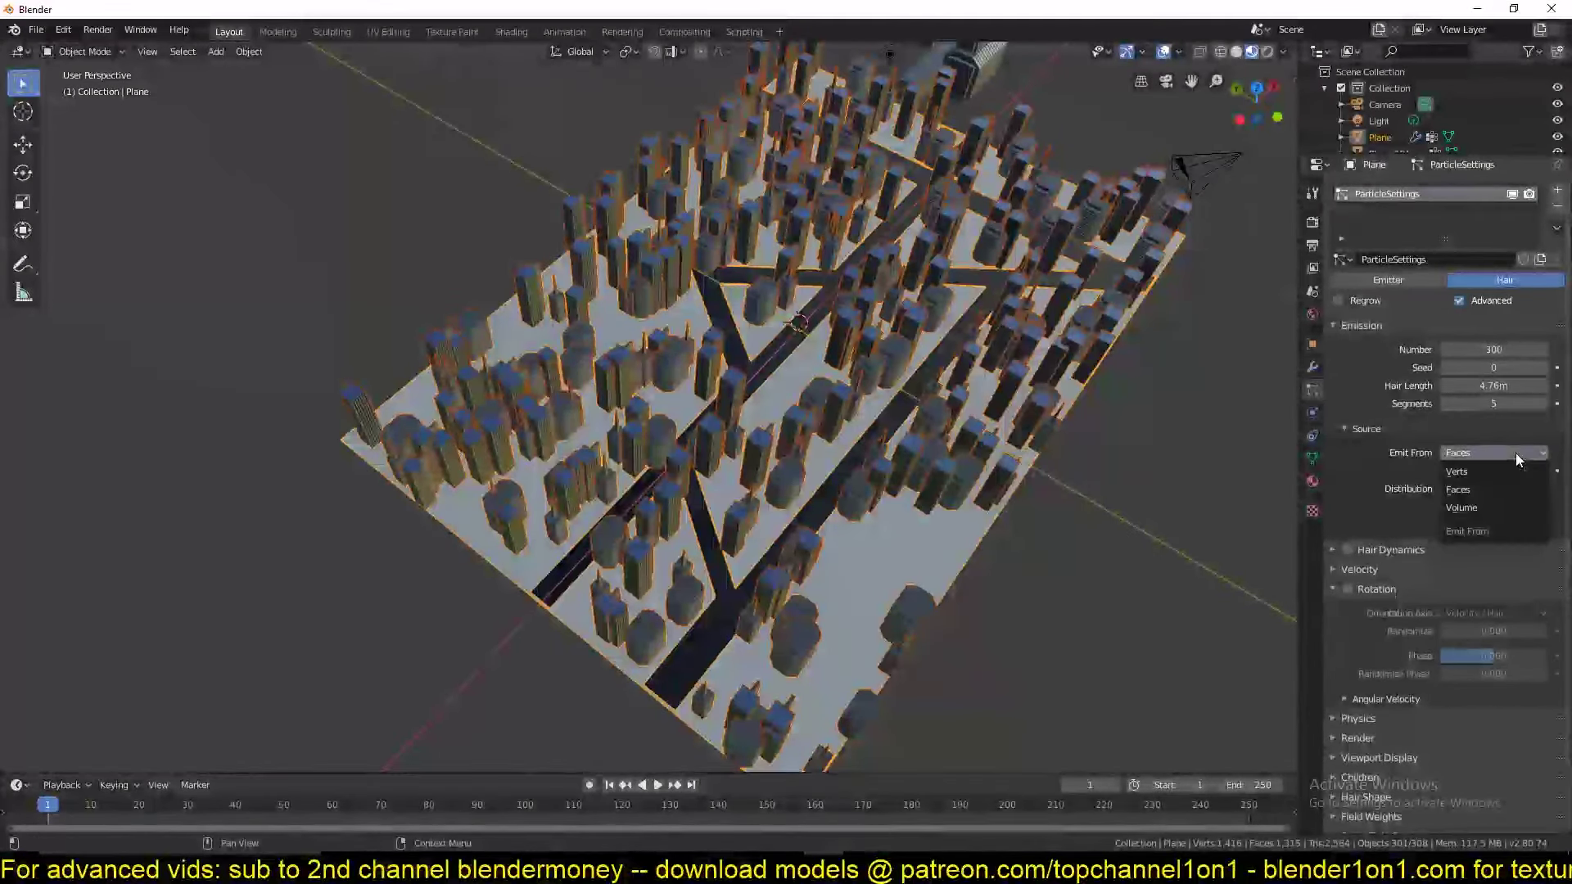
left_click(1466, 510)
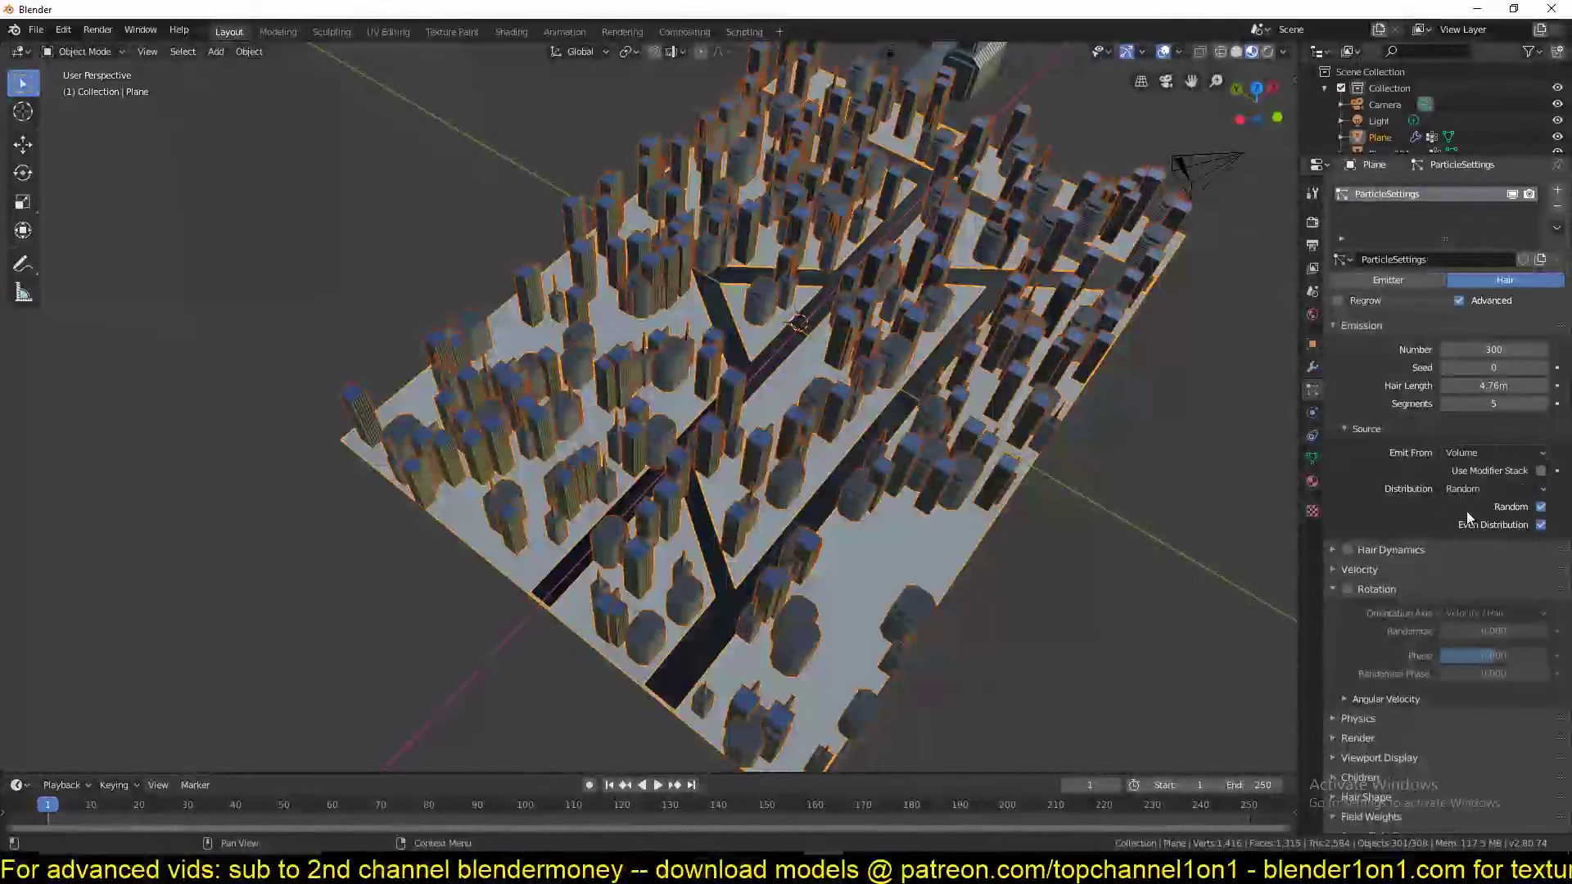
left_click(1539, 470)
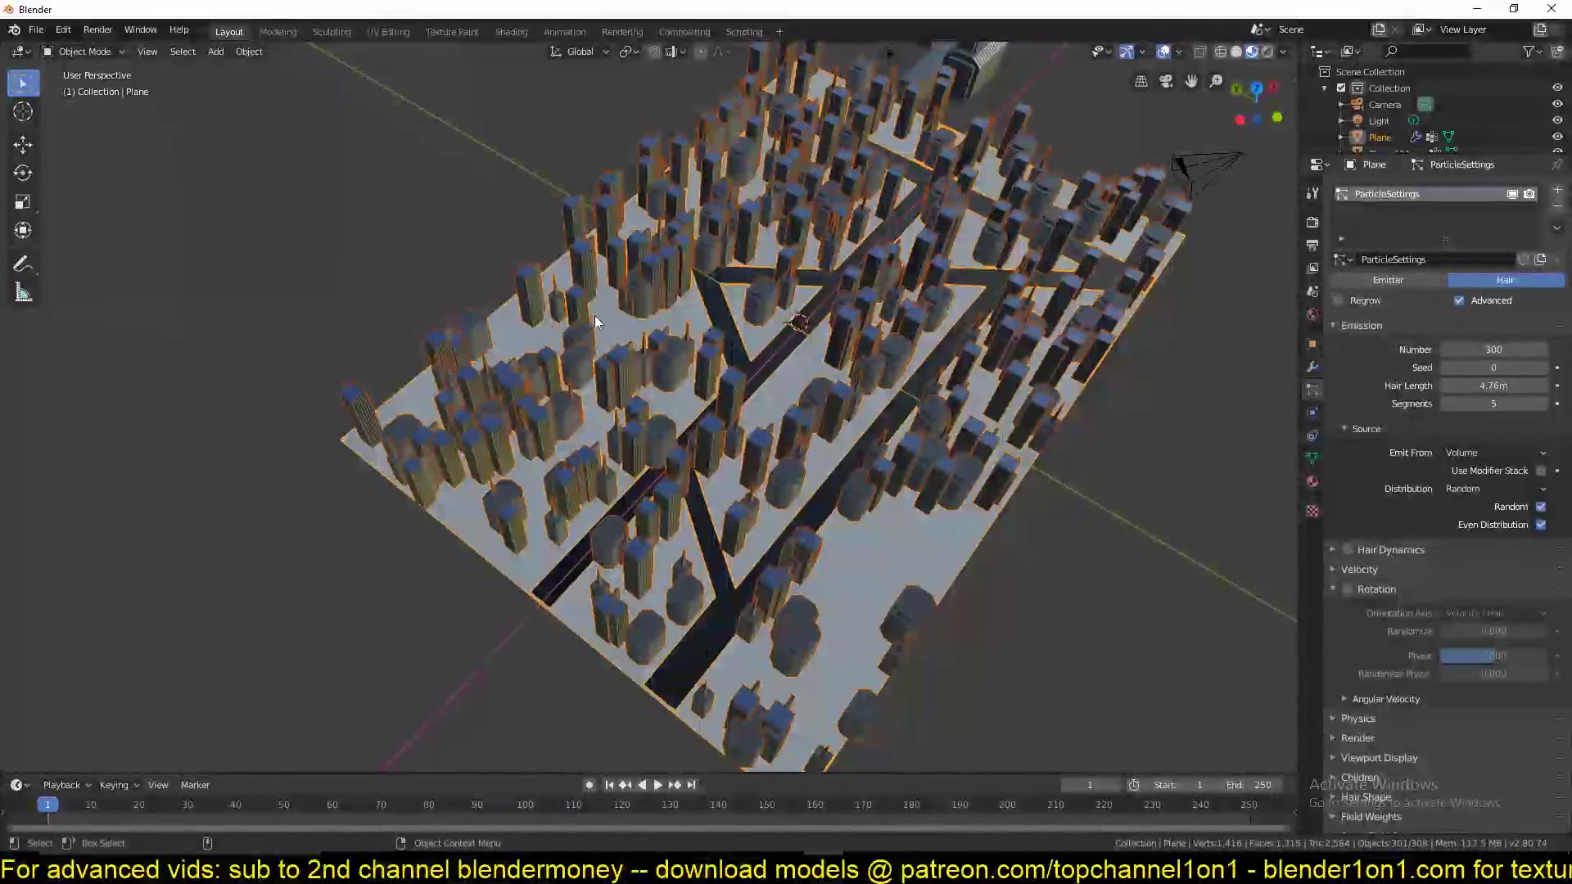
key("alt+a")
middle_click_drag(594, 316, 1023, 355)
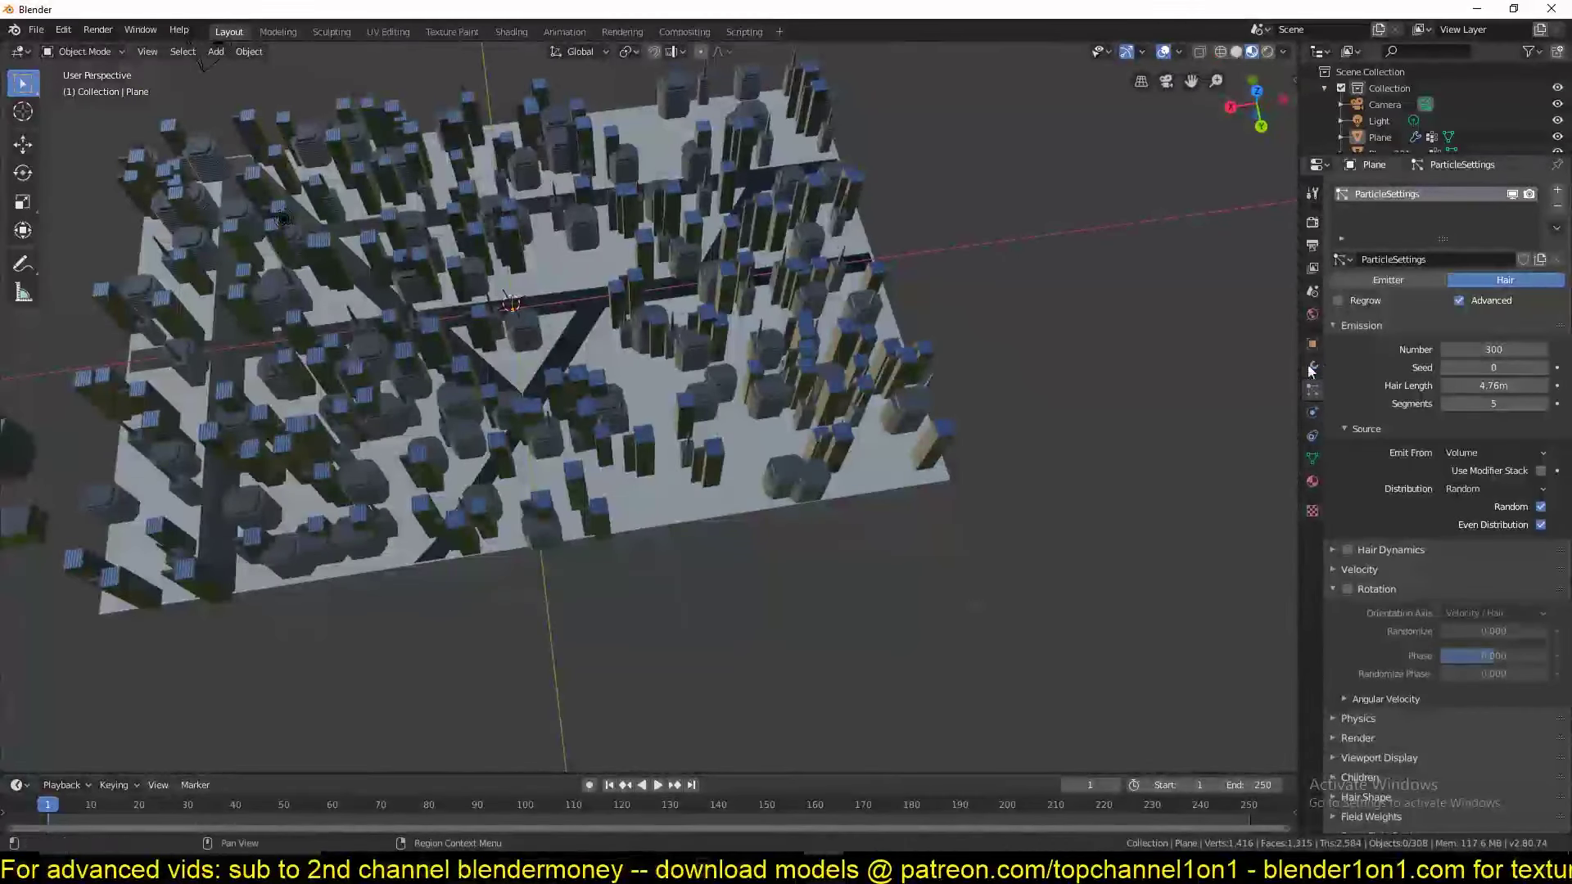
Increase the number of emitted hair particles to make the city denser.
mouse_move(1493, 350)
left_mouse_down()
mouse_move(1543, 349)
mouse_move(1516, 349)
left_mouse_up()
middle_click_drag(1128, 311, 834, 313)
scroll(861, 283, "up", 5)
scroll(833, 312, "down", 4)
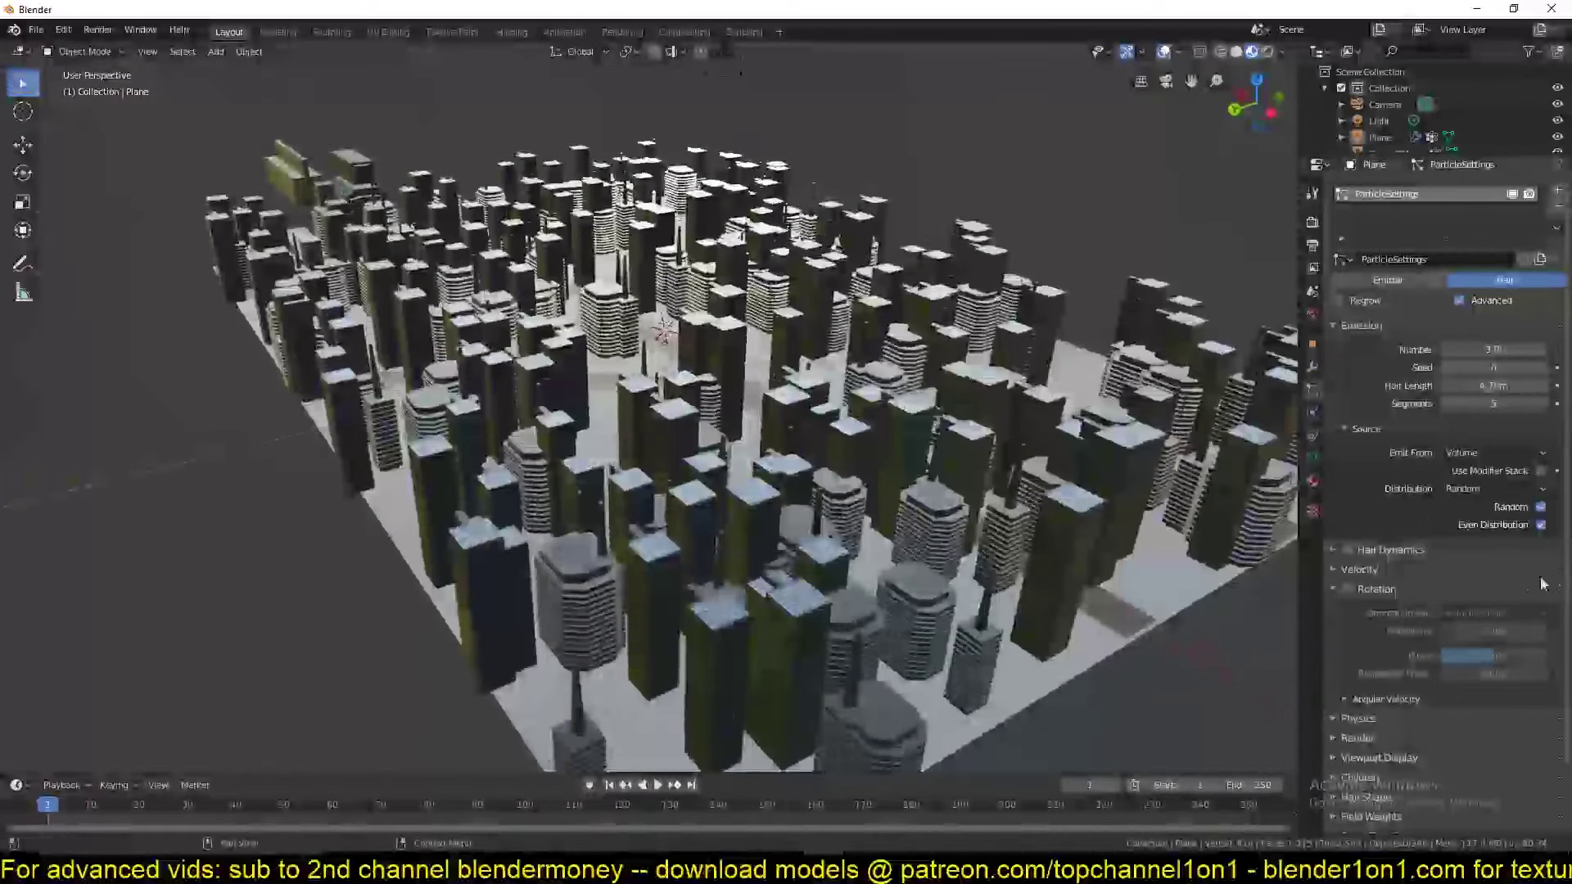
Collapse the particle system's Emission settings and expand its Vertex Groups settings.
left_click(1365, 325)
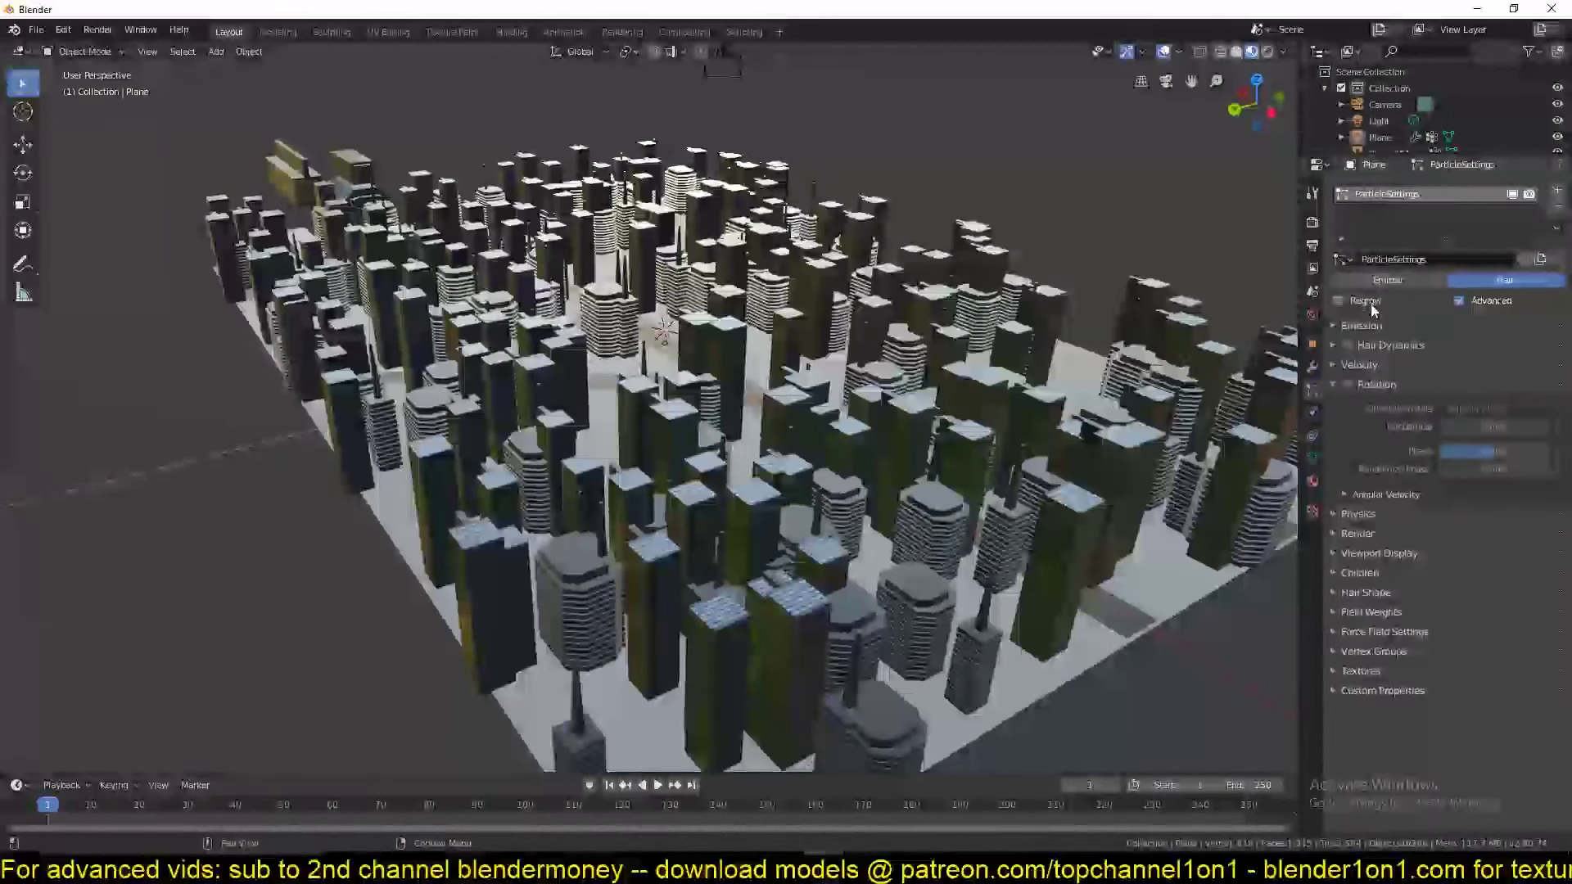
left_click(1387, 616)
left_click(1387, 614)
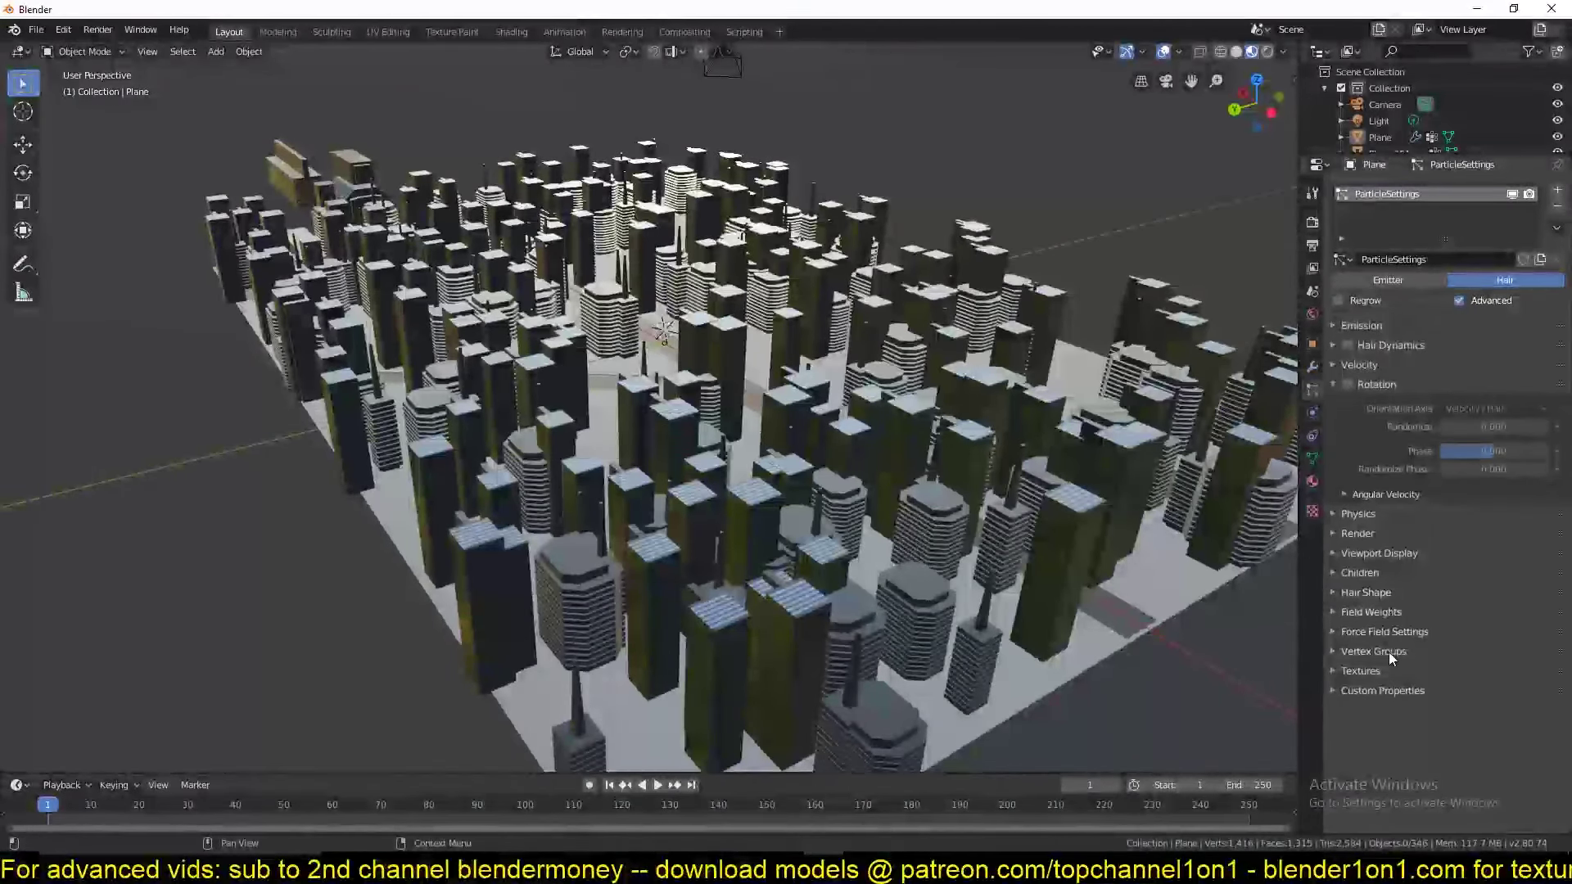
left_click(1388, 648)
left_click(1388, 647)
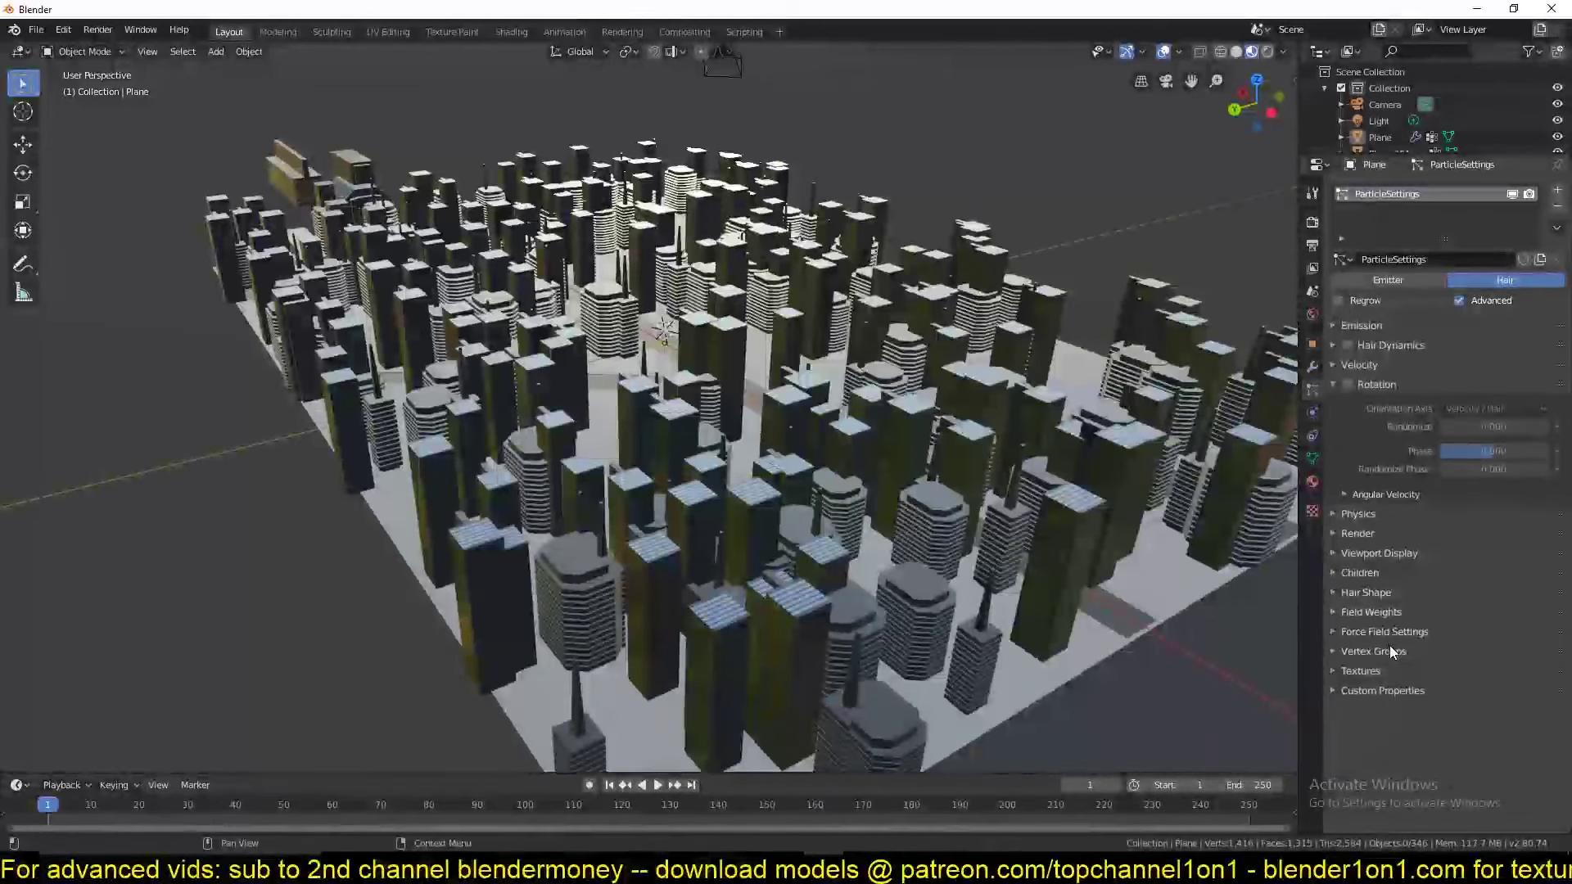
left_click(1388, 647)
scroll(1439, 595, "down", 1)
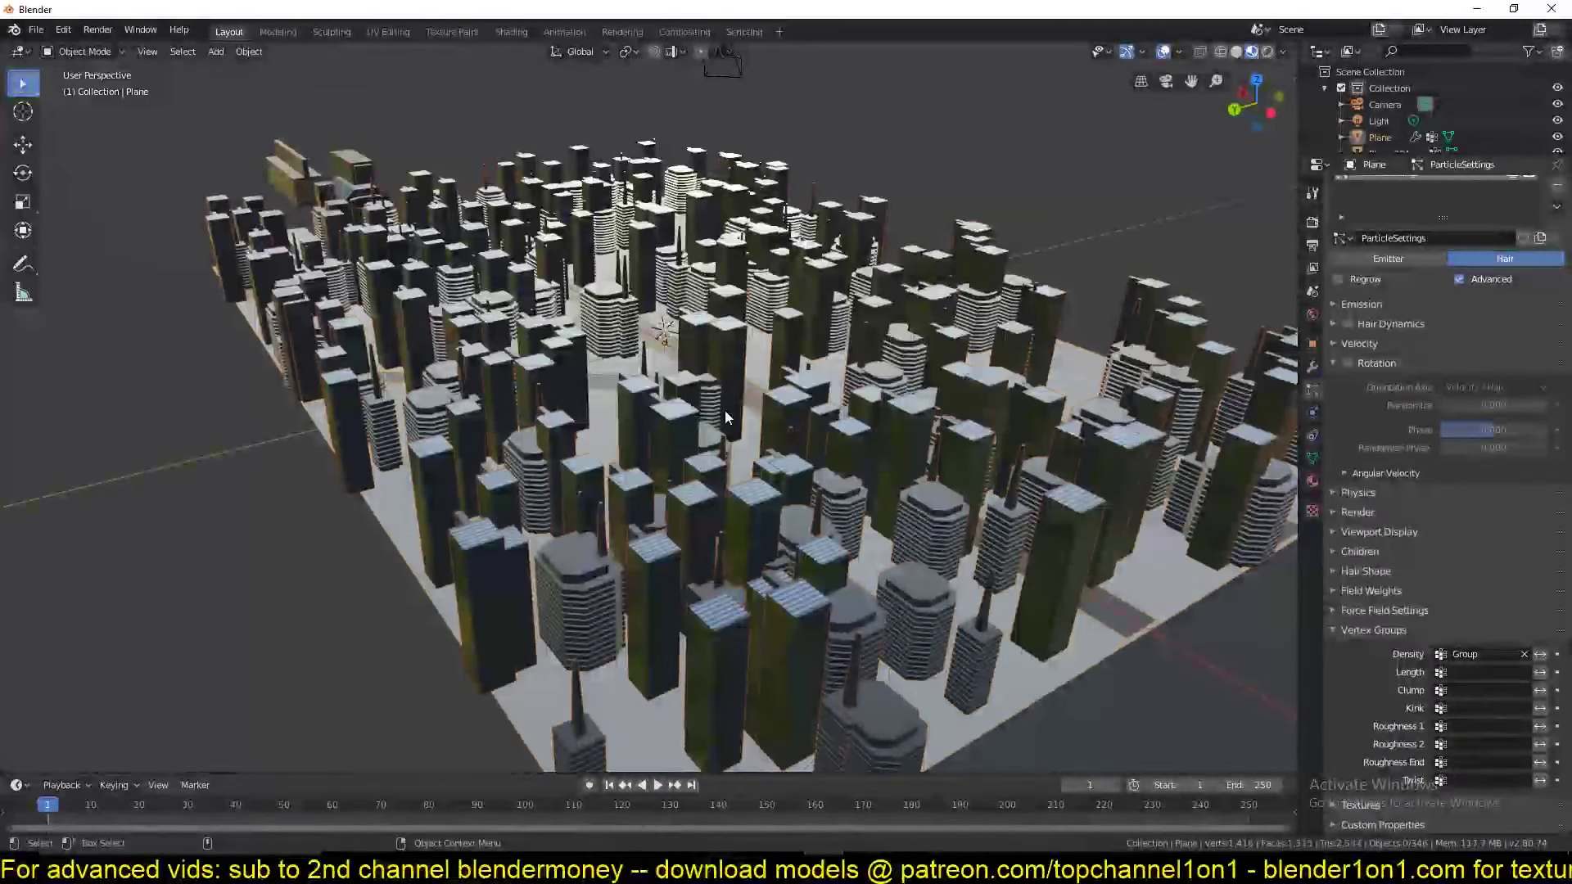
Open the plane's vertex group data, switch to Weight Paint mode and add a second vertex group.
key("a")
middle_click_drag(725, 410, 435, 445)
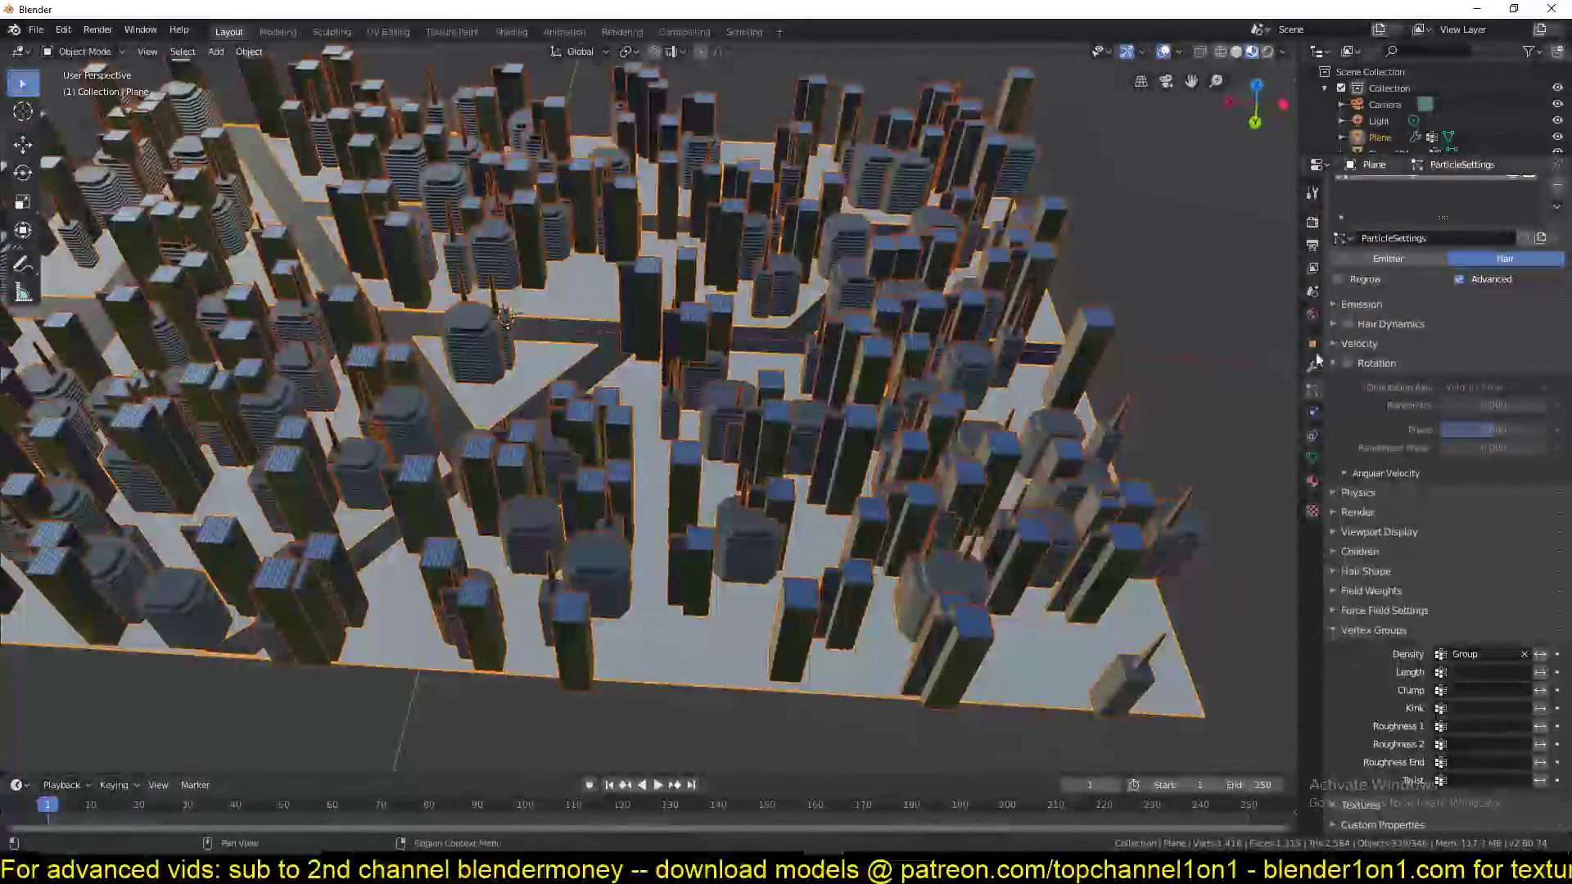
left_click(1312, 459)
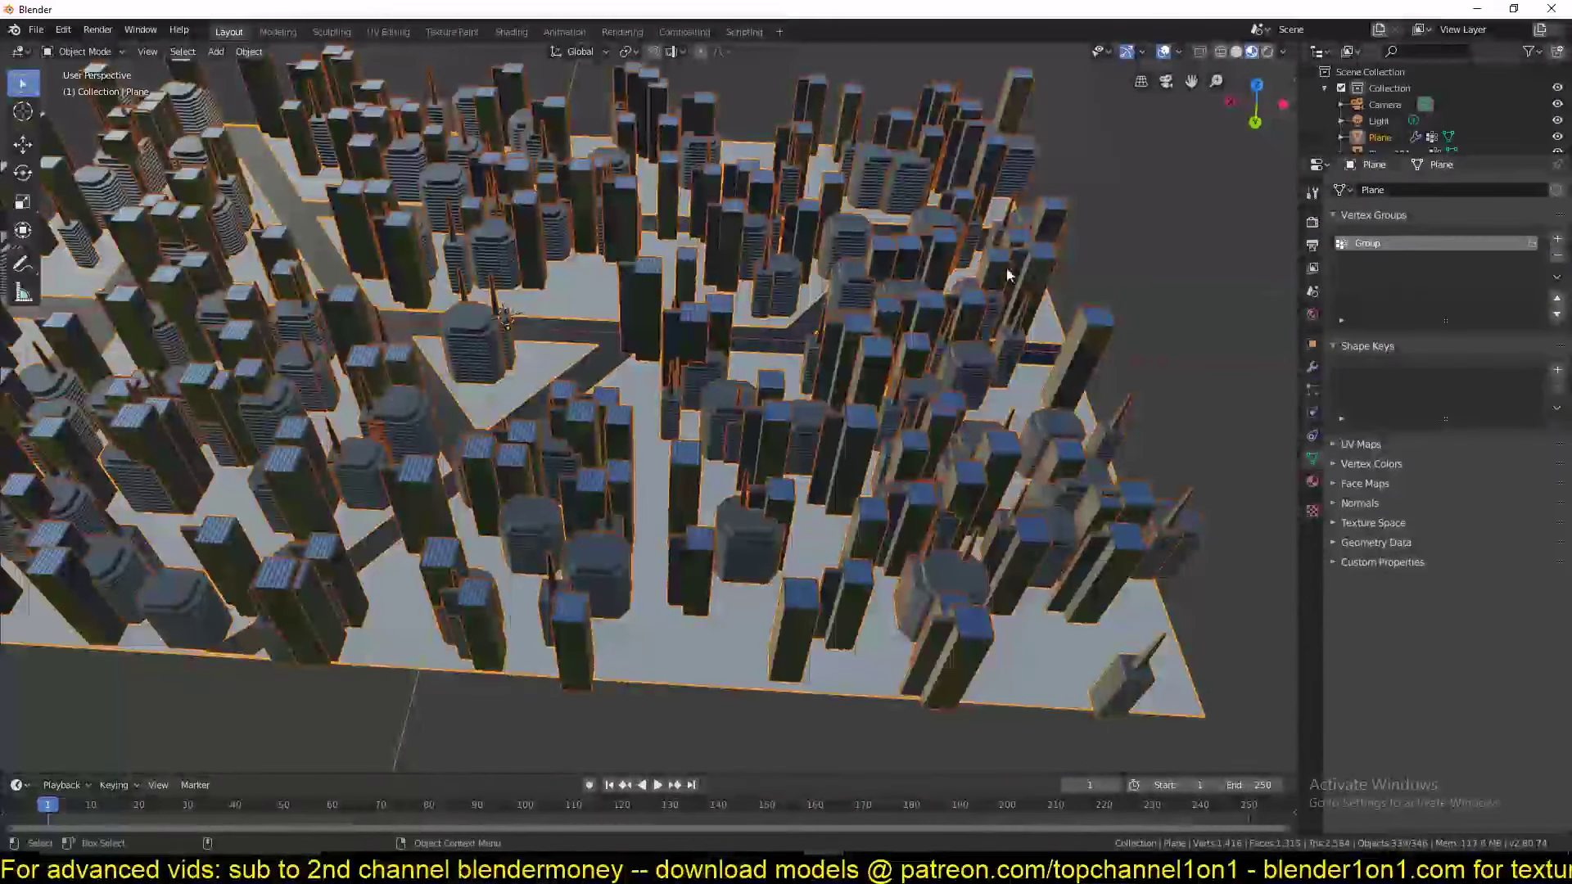
left_click(98, 53)
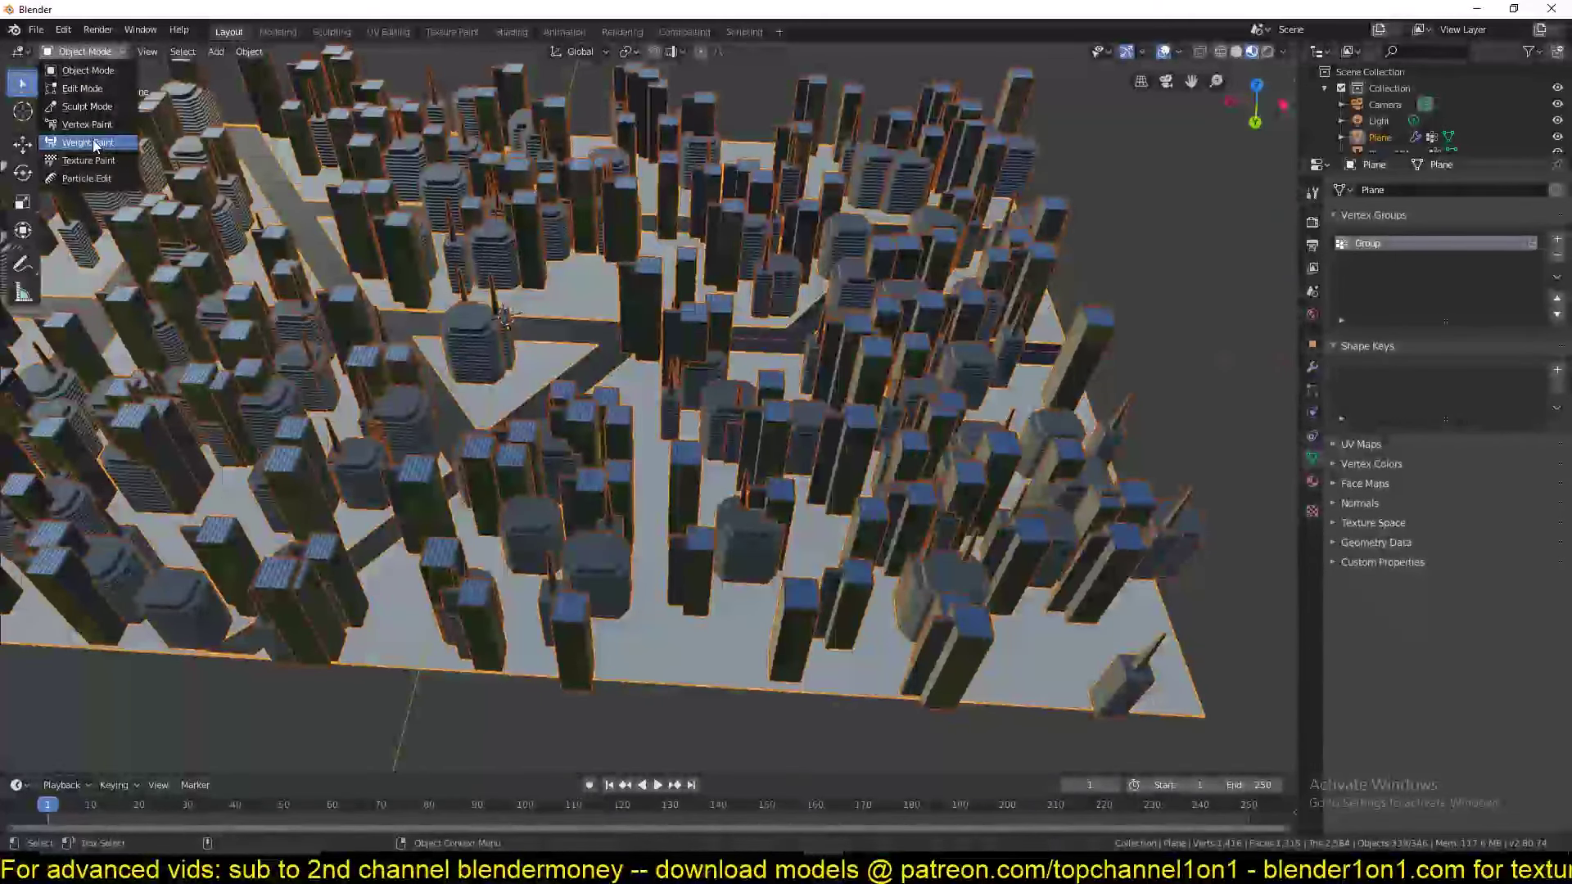
left_click(92, 142)
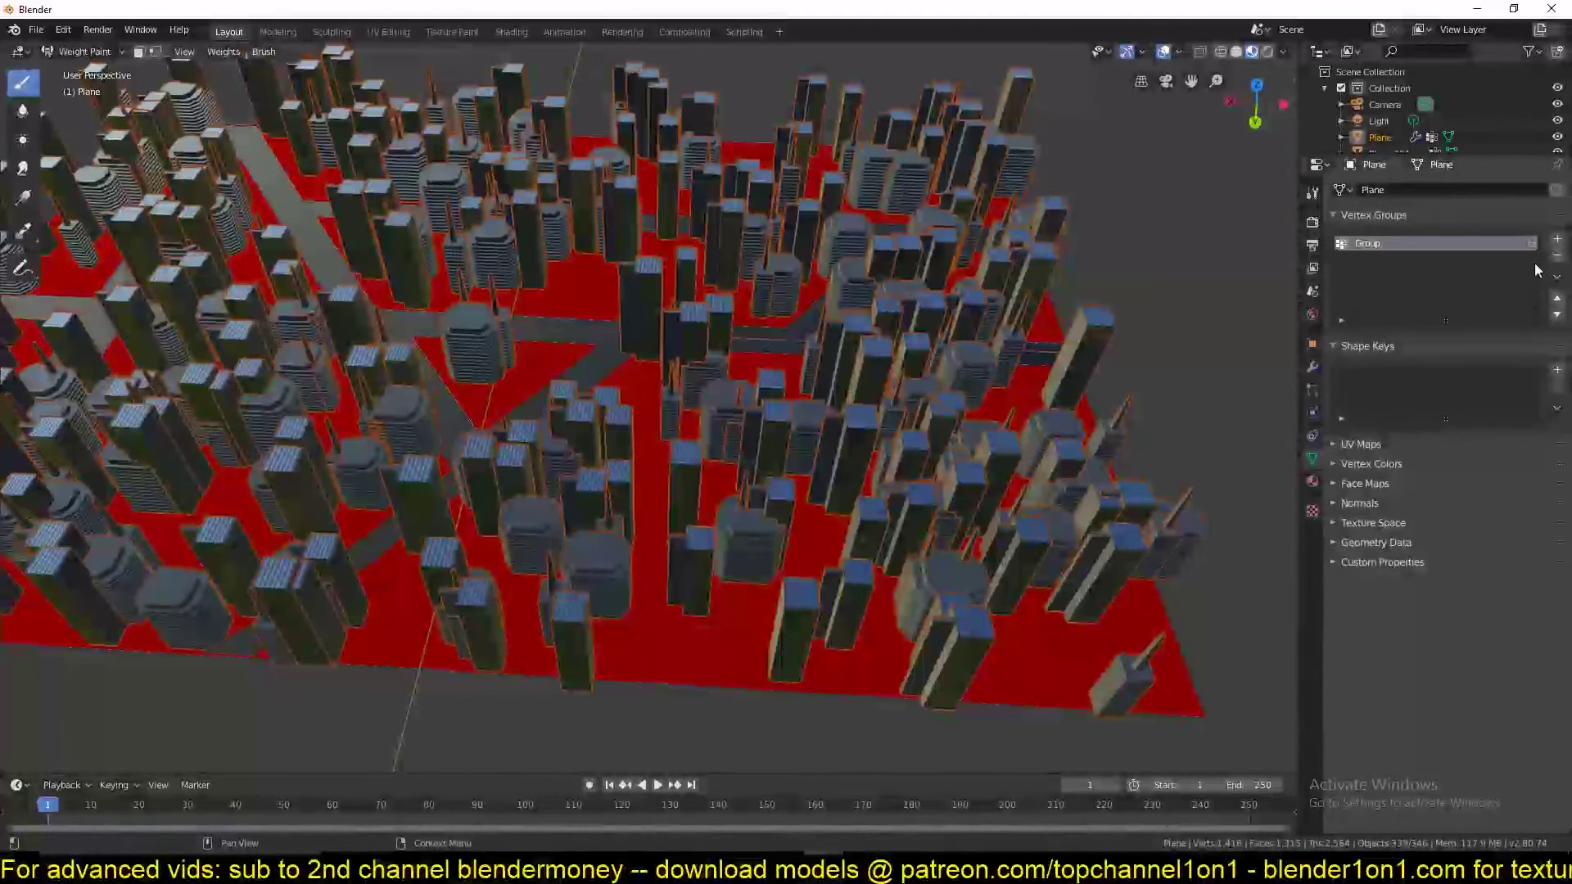
left_click(1557, 239)
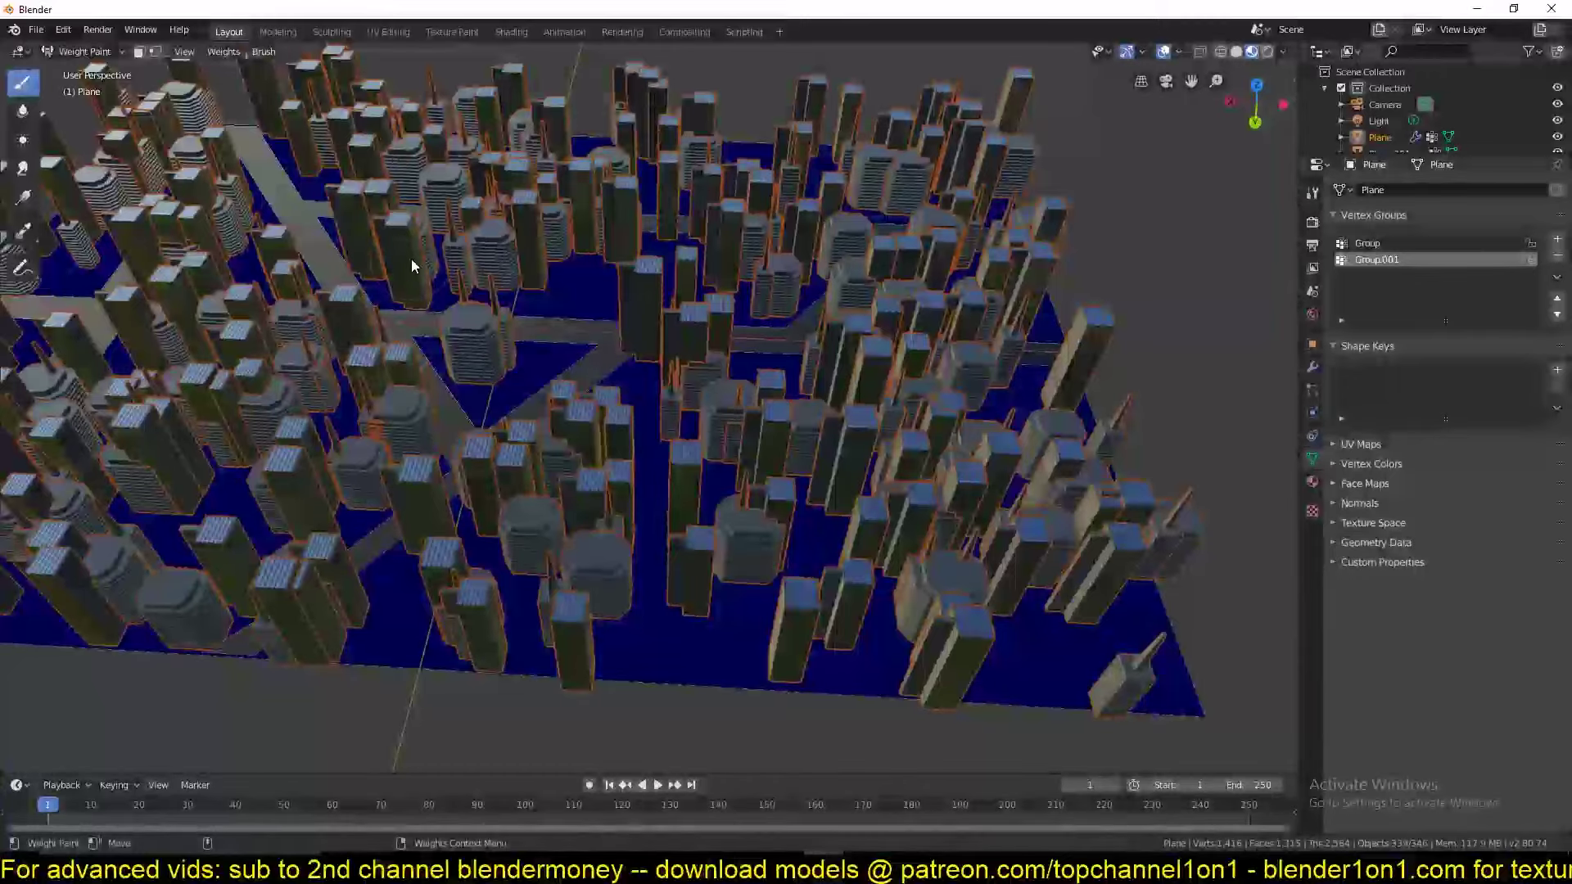
Enlarge the brush and paint full weight over the central city blocks around the triangular road junction.
key("bracketright")
mouse_move(455, 304)
left_mouse_down()
mouse_move(646, 385)
mouse_move(343, 410)
mouse_move(635, 396)
mouse_move(571, 293)
left_mouse_up()
middle_click_drag(570, 293, 663, 341)
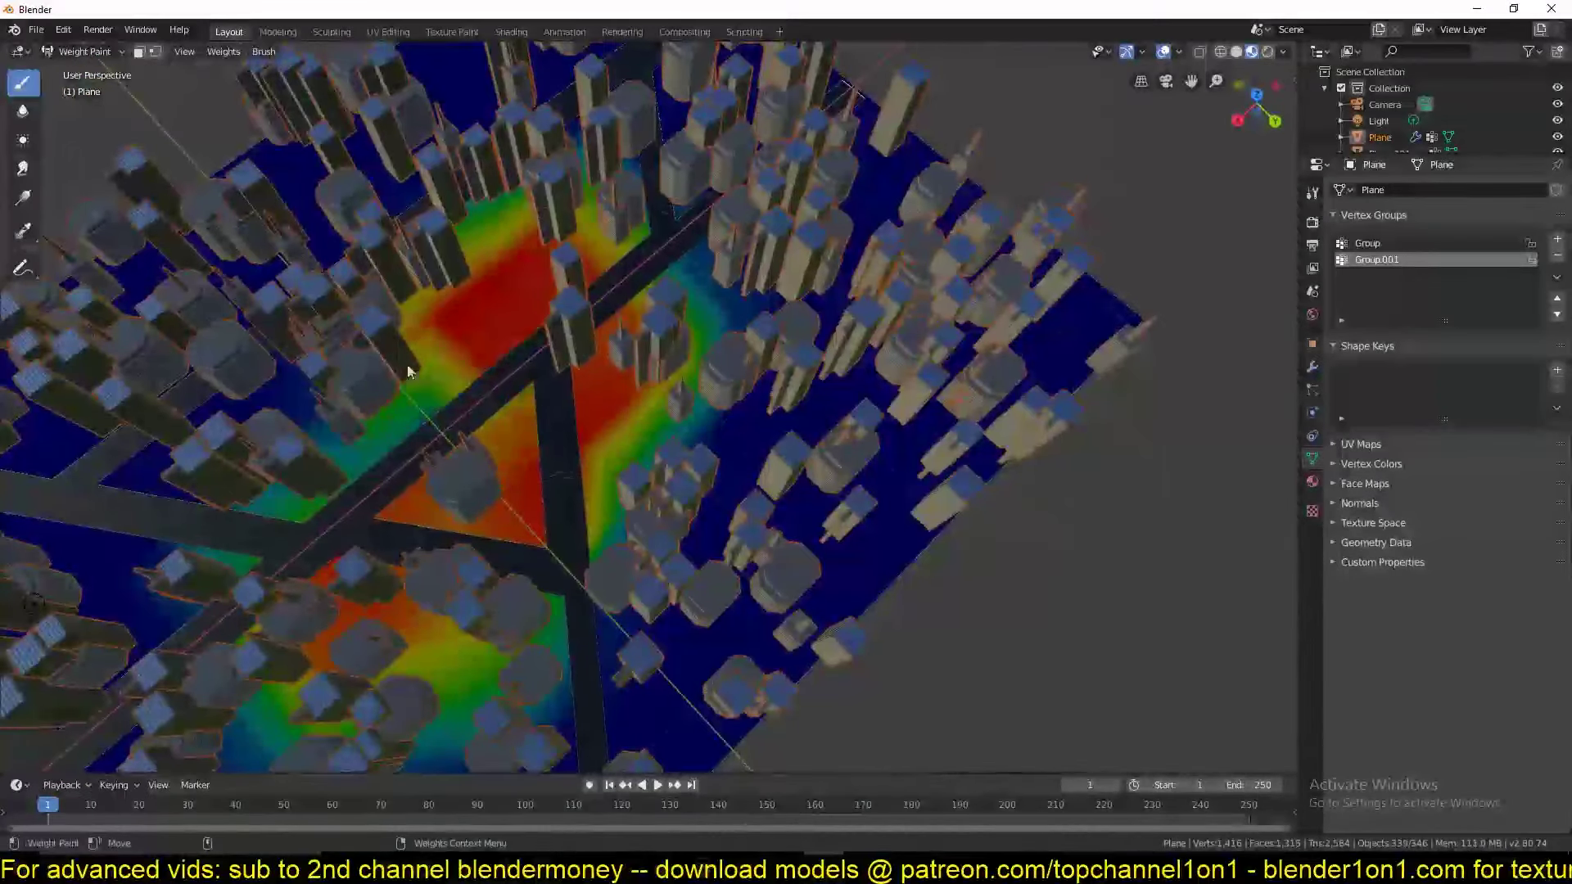
middle_click_drag(306, 446, 540, 283)
mouse_move(540, 283)
left_mouse_down()
mouse_move(427, 500)
mouse_move(880, 426)
mouse_move(853, 180)
mouse_move(455, 230)
mouse_move(416, 421)
left_mouse_up()
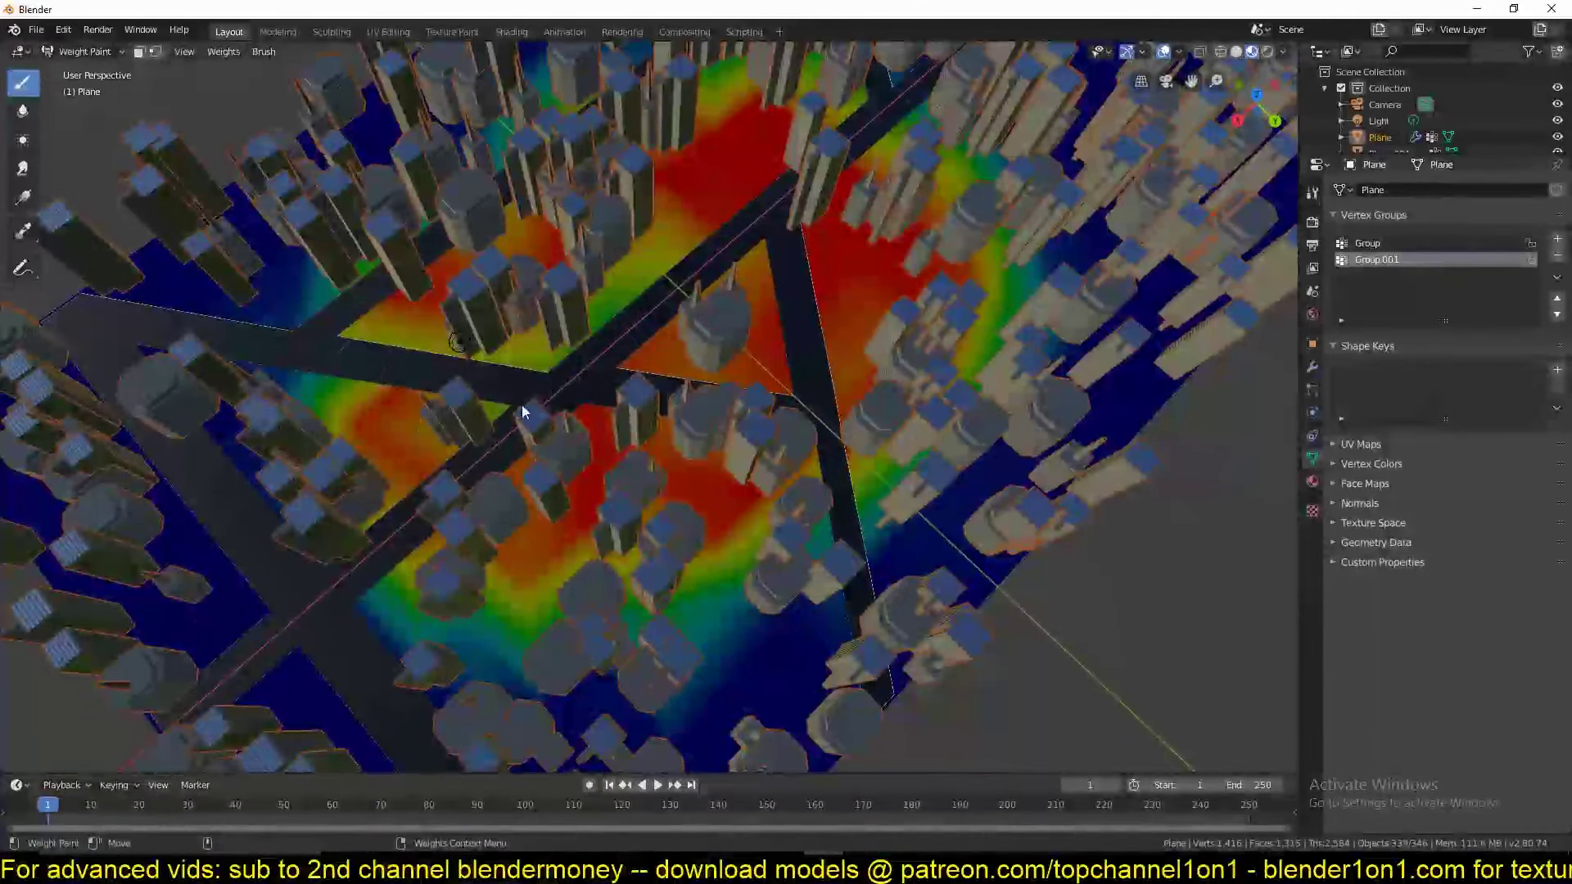
middle_click_drag(522, 404, 541, 328)
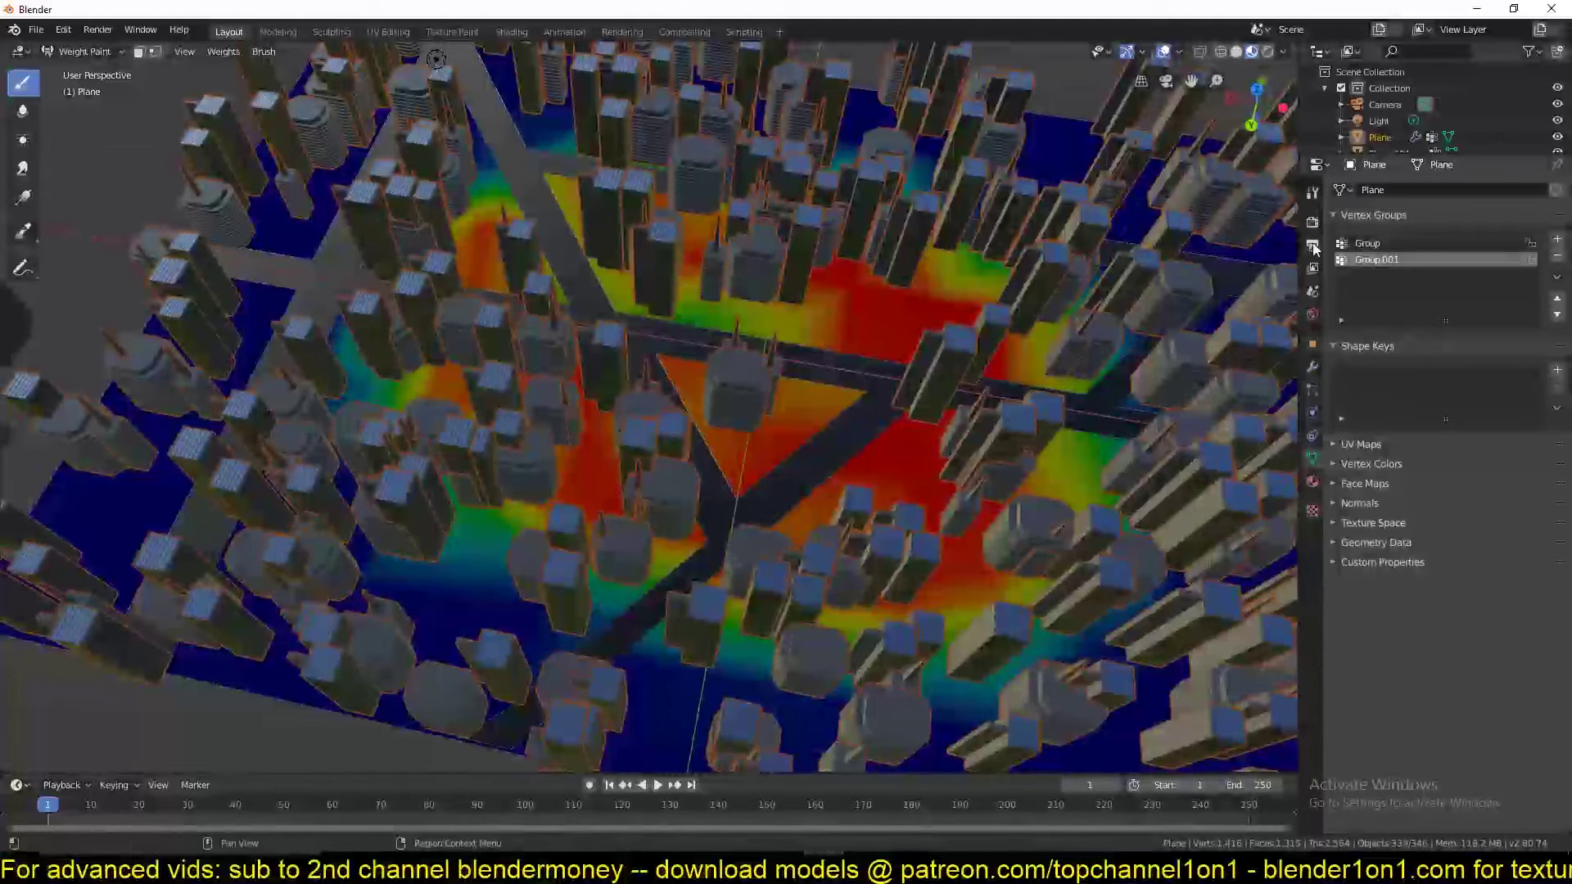
Assign the Group.001 vertex group to the hair particles' Length.
left_click(1311, 392)
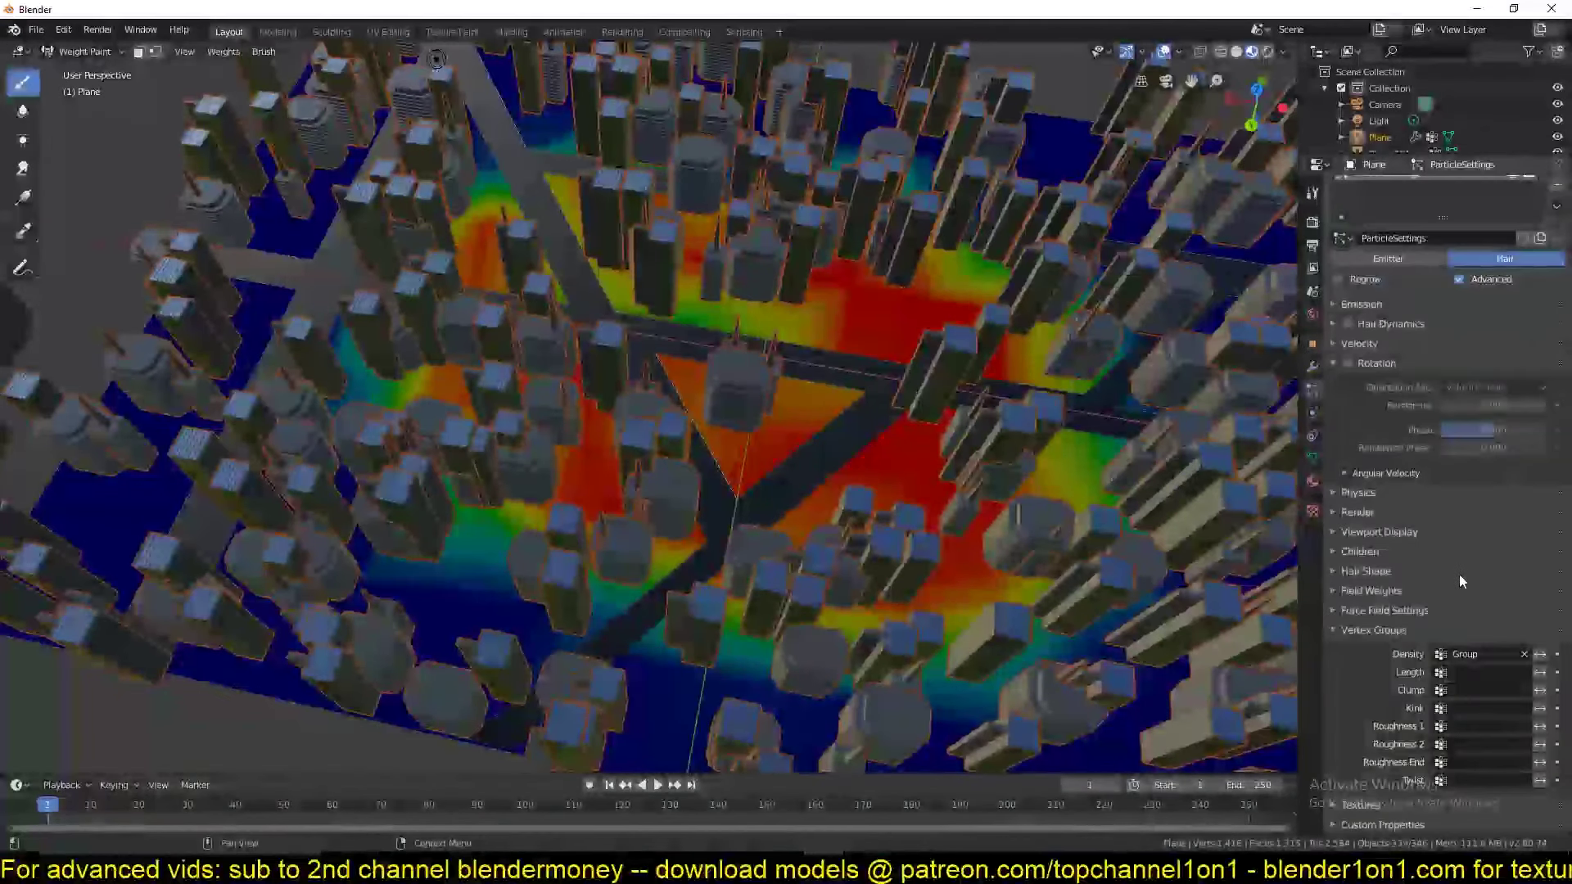
left_click(1477, 671)
left_click(1404, 519)
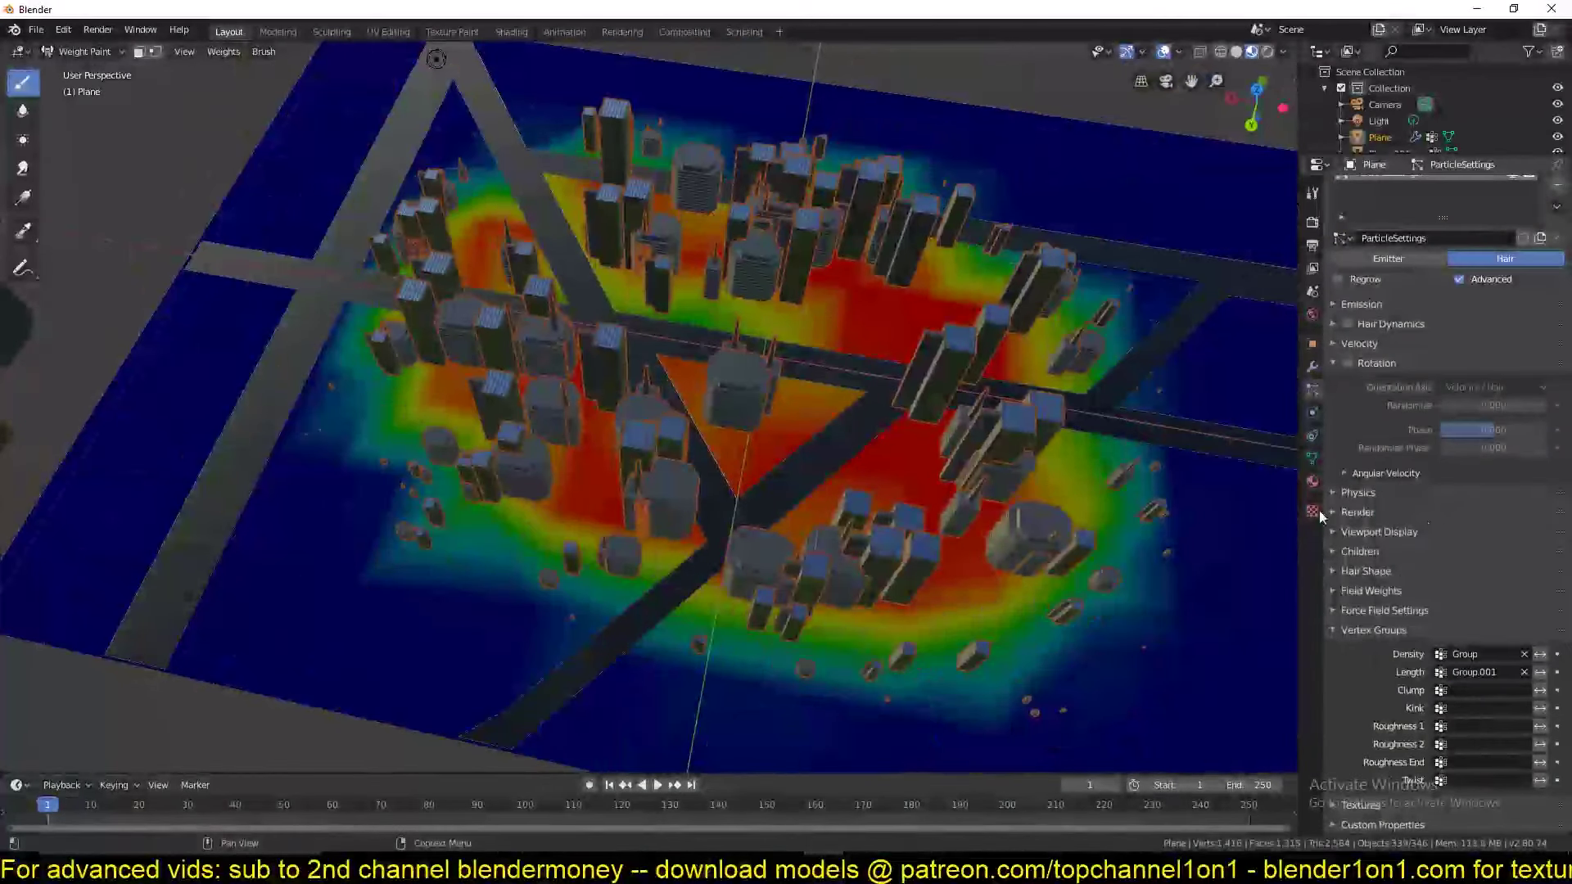
middle_click_drag(1064, 442, 997, 317)
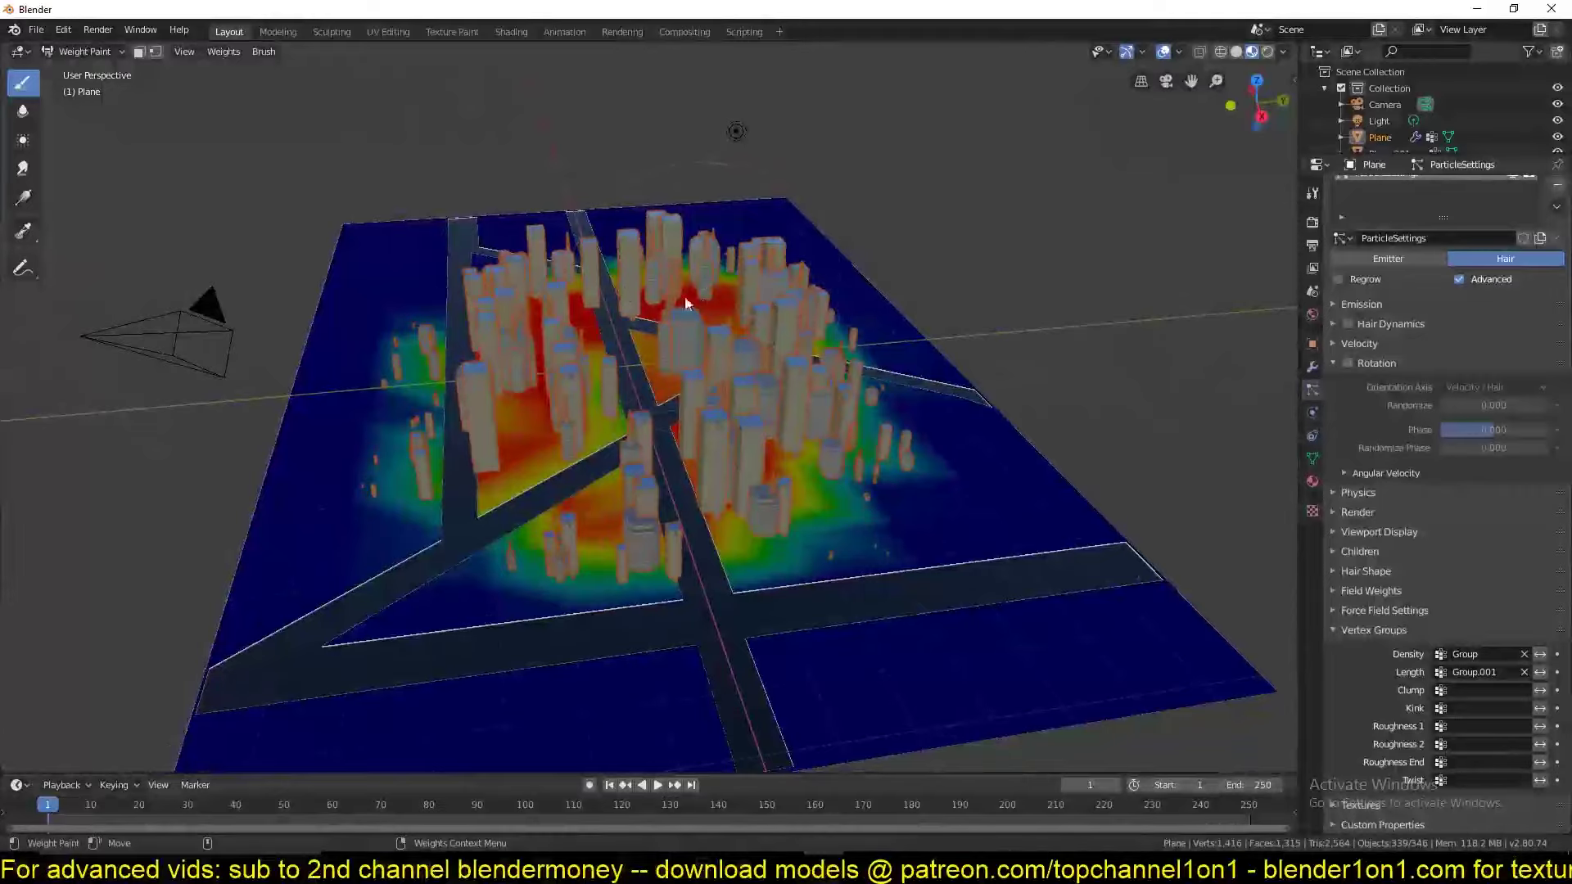
Examine the building heights in the painted city centre and along the outer edges of the weighted area.
middle_click_drag(575, 252, 533, 395)
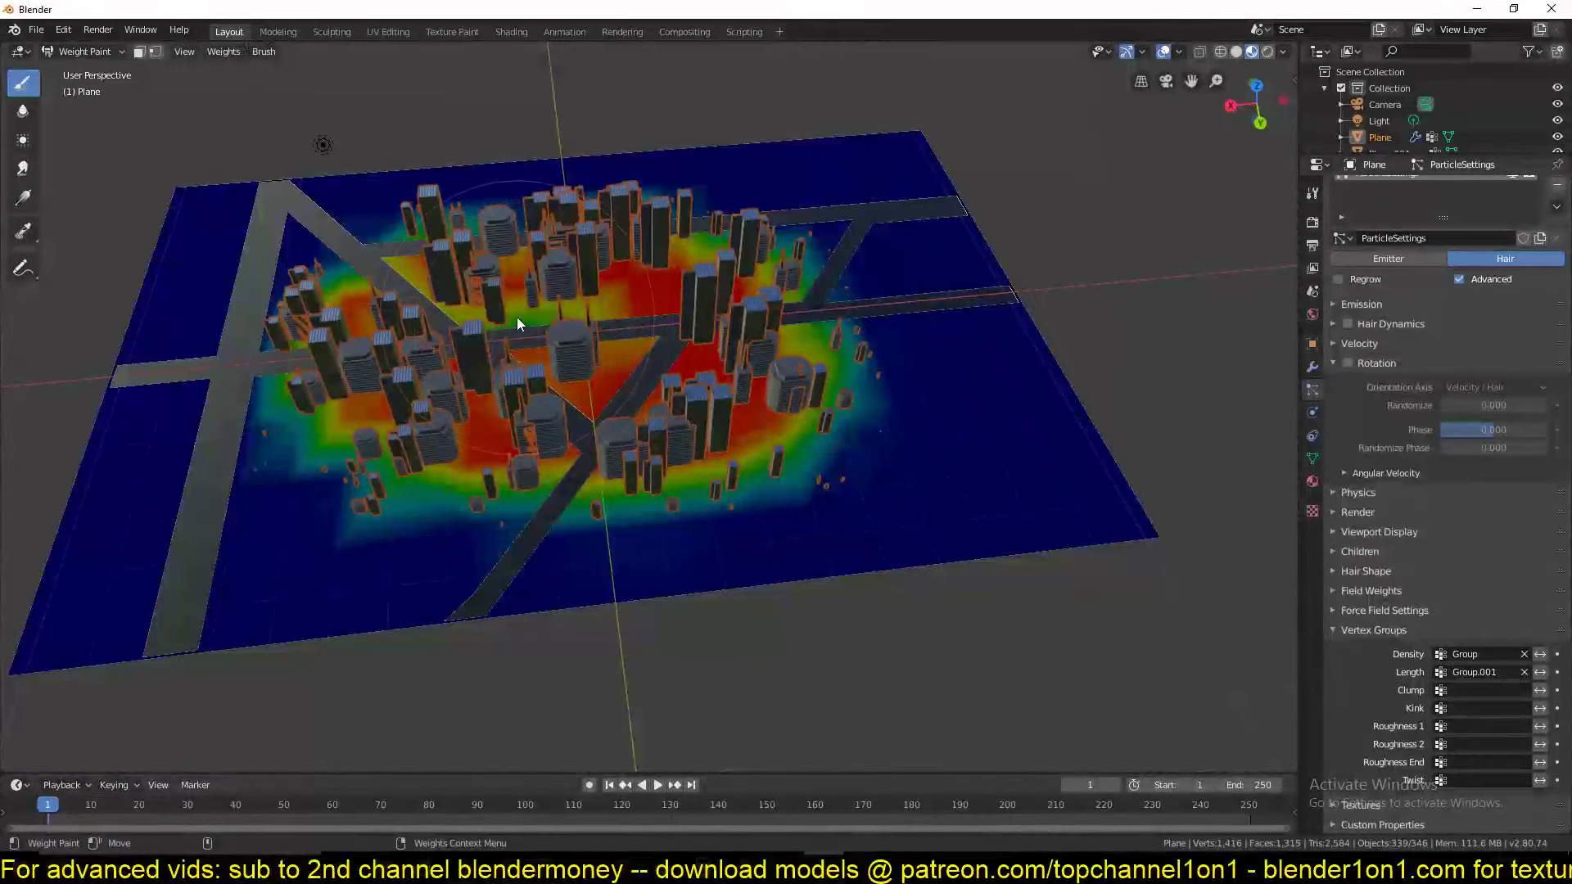
middle_click_drag(636, 322, 689, 351)
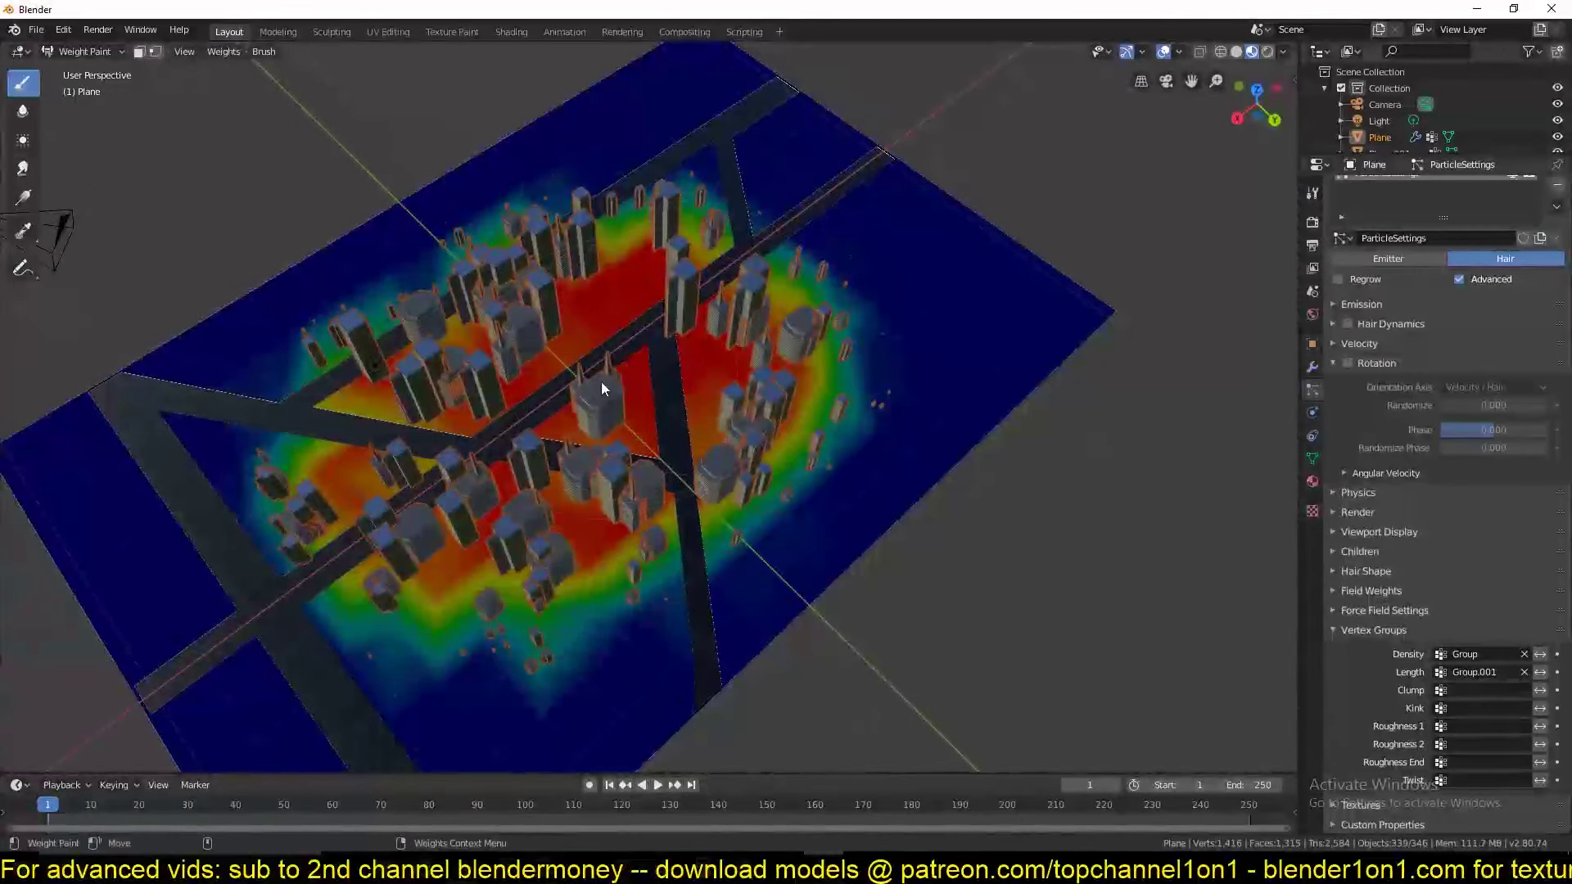
mouse_move(601, 381)
middle_mouse_down()
mouse_move(547, 363)
mouse_move(542, 342)
middle_mouse_up()
scroll(606, 307, "up", 8)
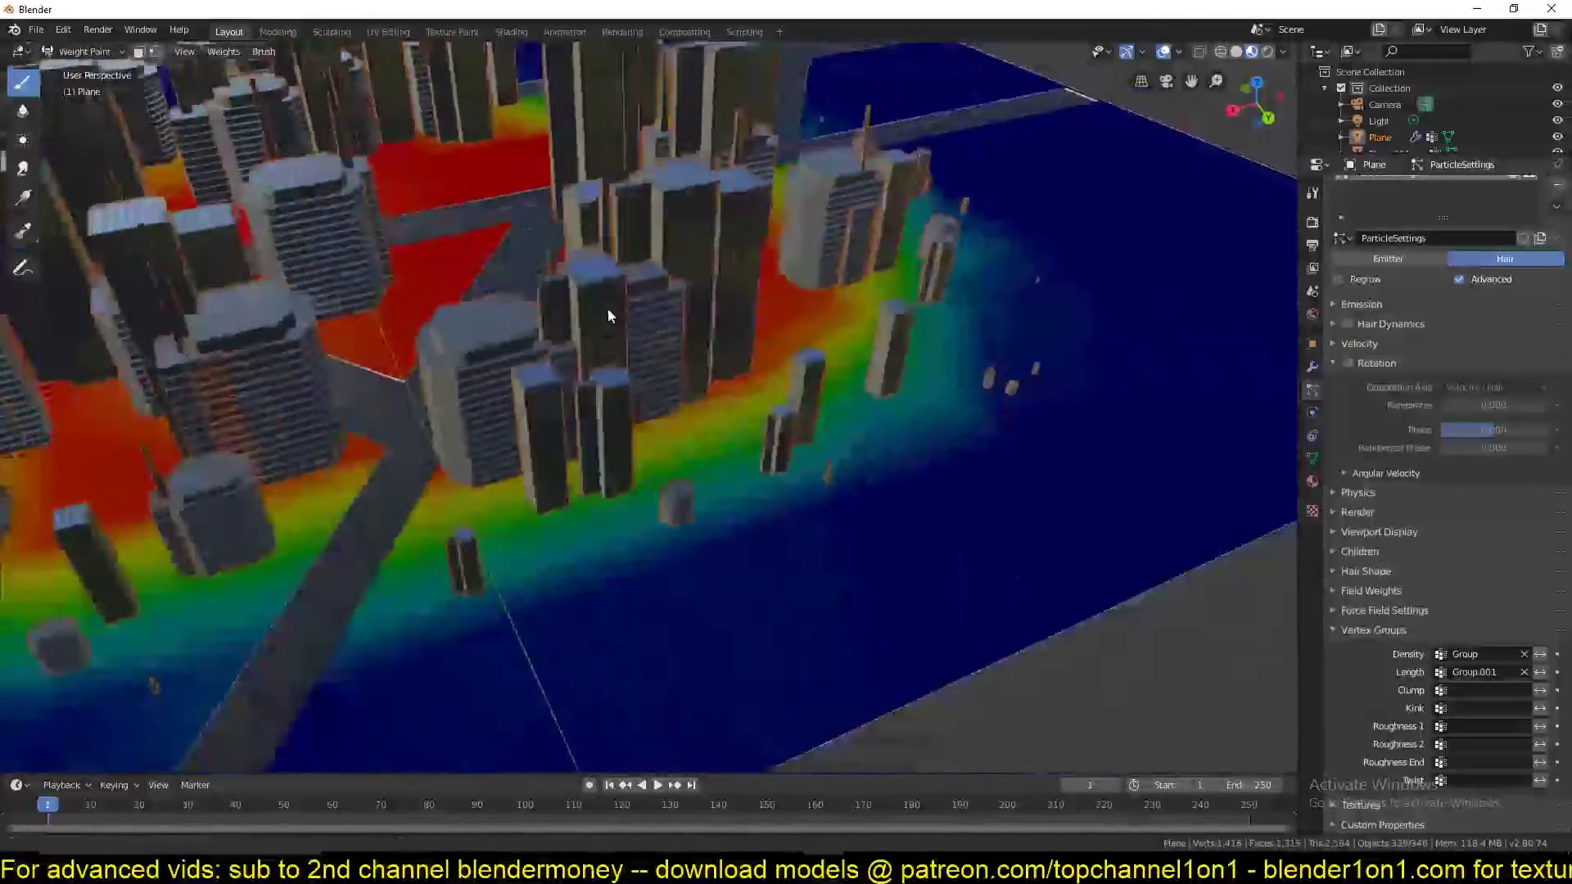
middle_click_drag(713, 250, 853, 210)
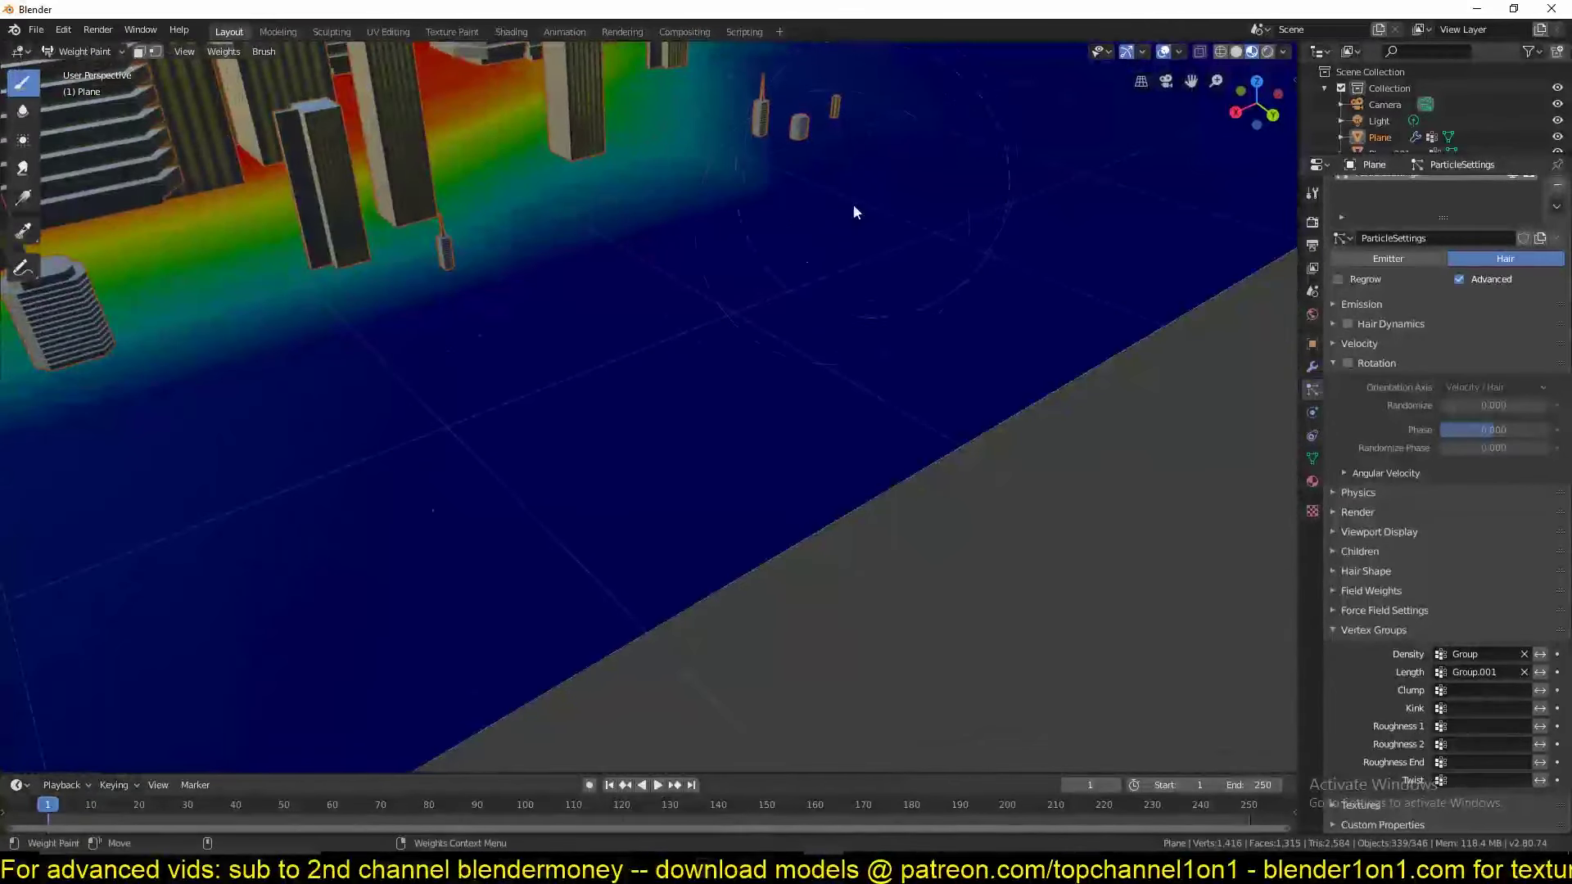
mouse_move(902, 277)
middle_mouse_down()
mouse_move(644, 425)
mouse_move(399, 438)
middle_mouse_up()
scroll(643, 425, "down", 6)
scroll(439, 427, "down", 3)
scroll(453, 428, "up", 5)
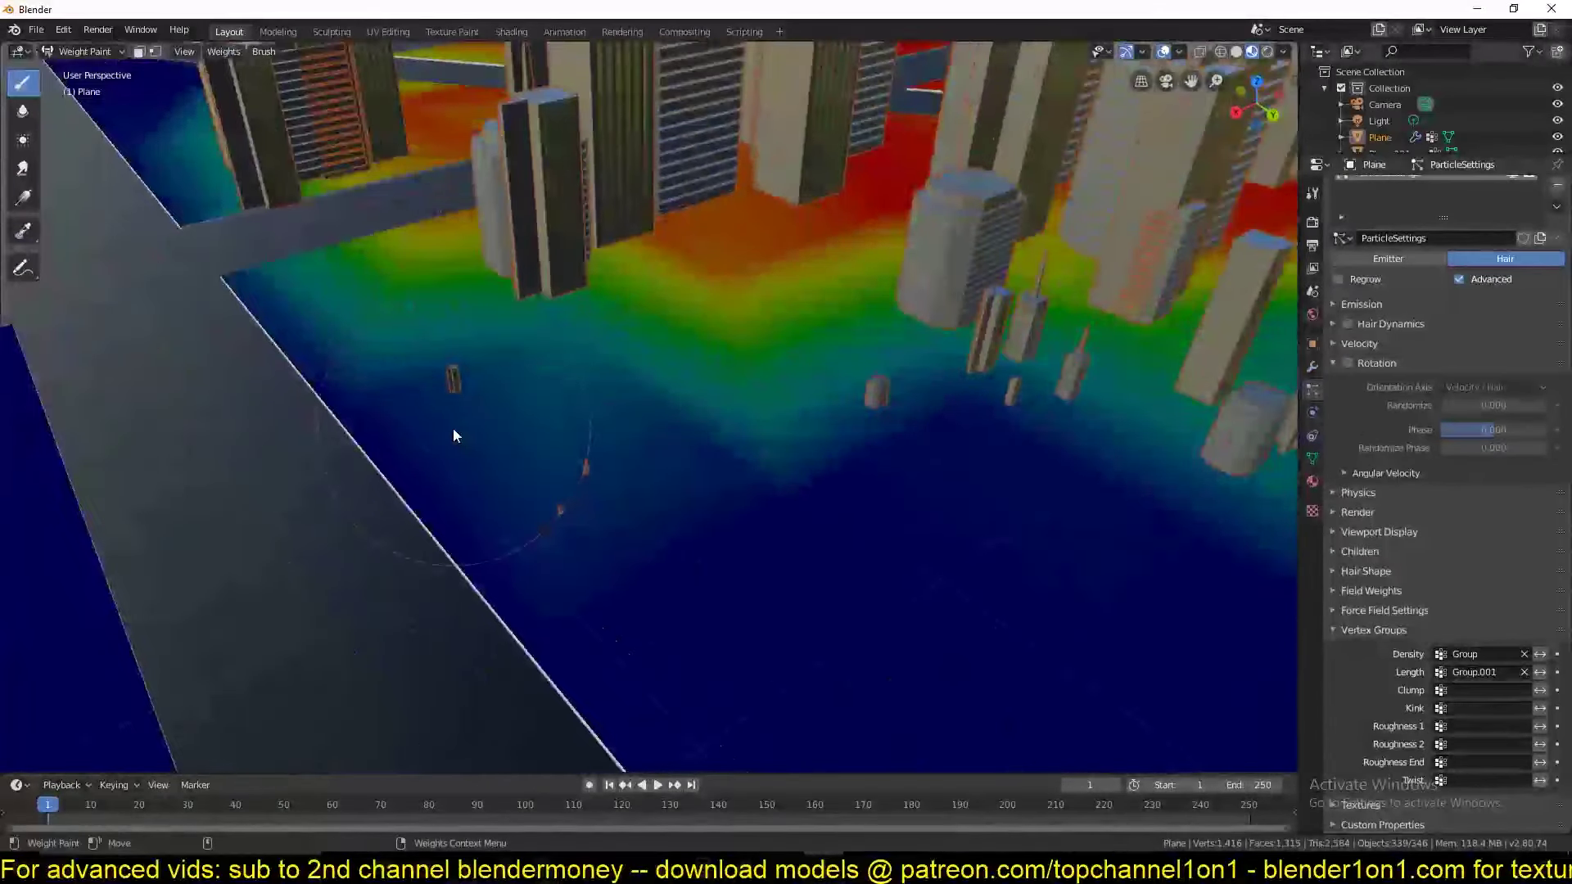
scroll(460, 421, "down", 9)
scroll(492, 393, "up", 8)
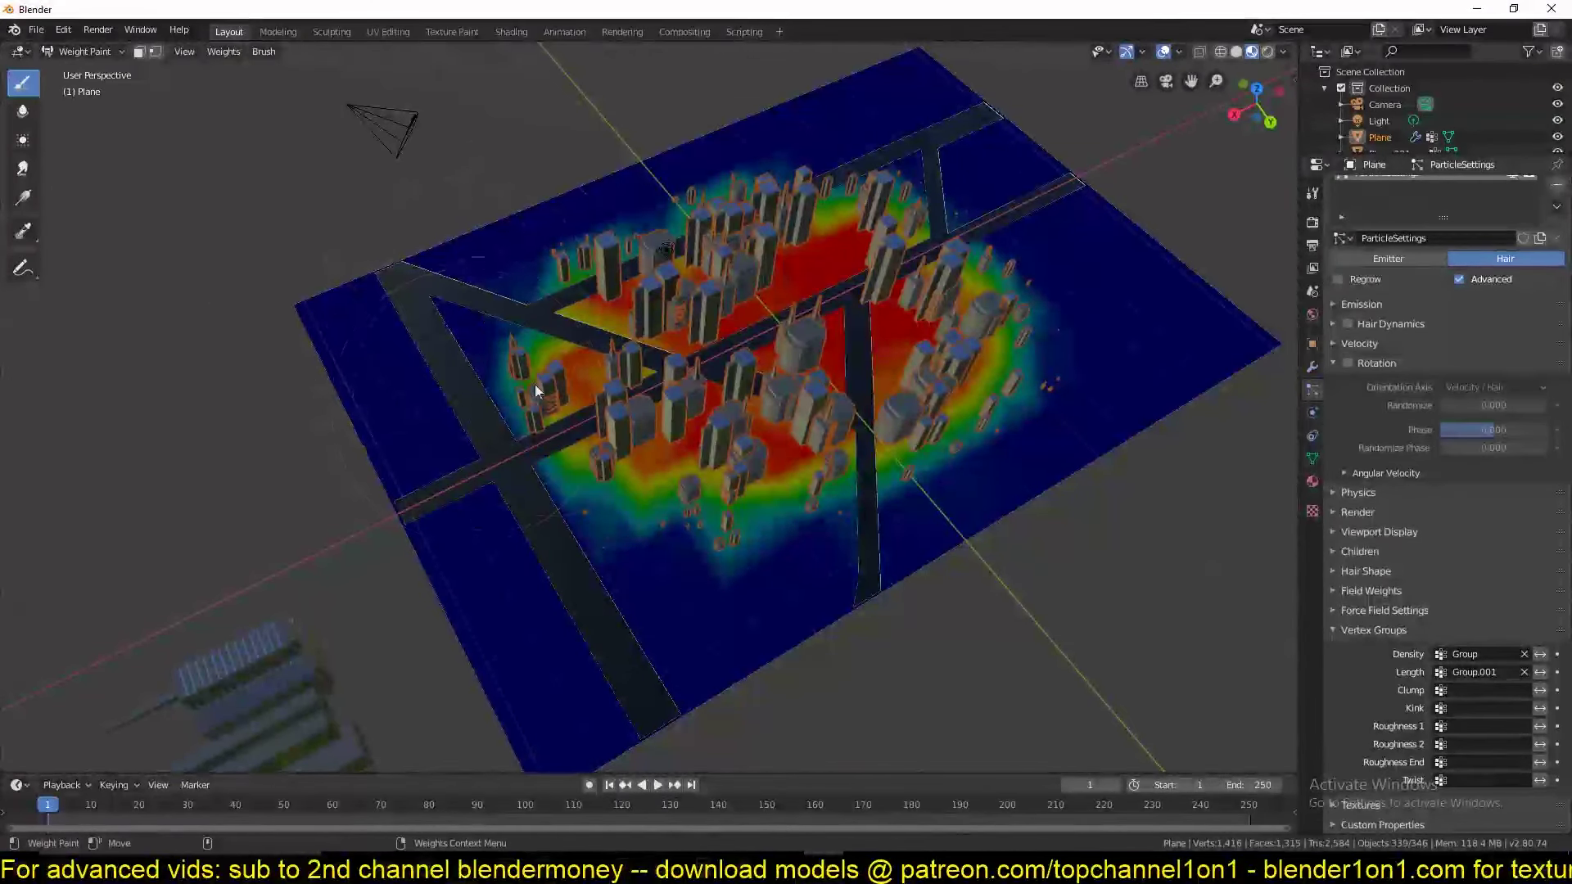
Try lowering the vertex weight value for Group.001 in Edit Mode and return to Weight Paint mode.
left_click(1312, 460)
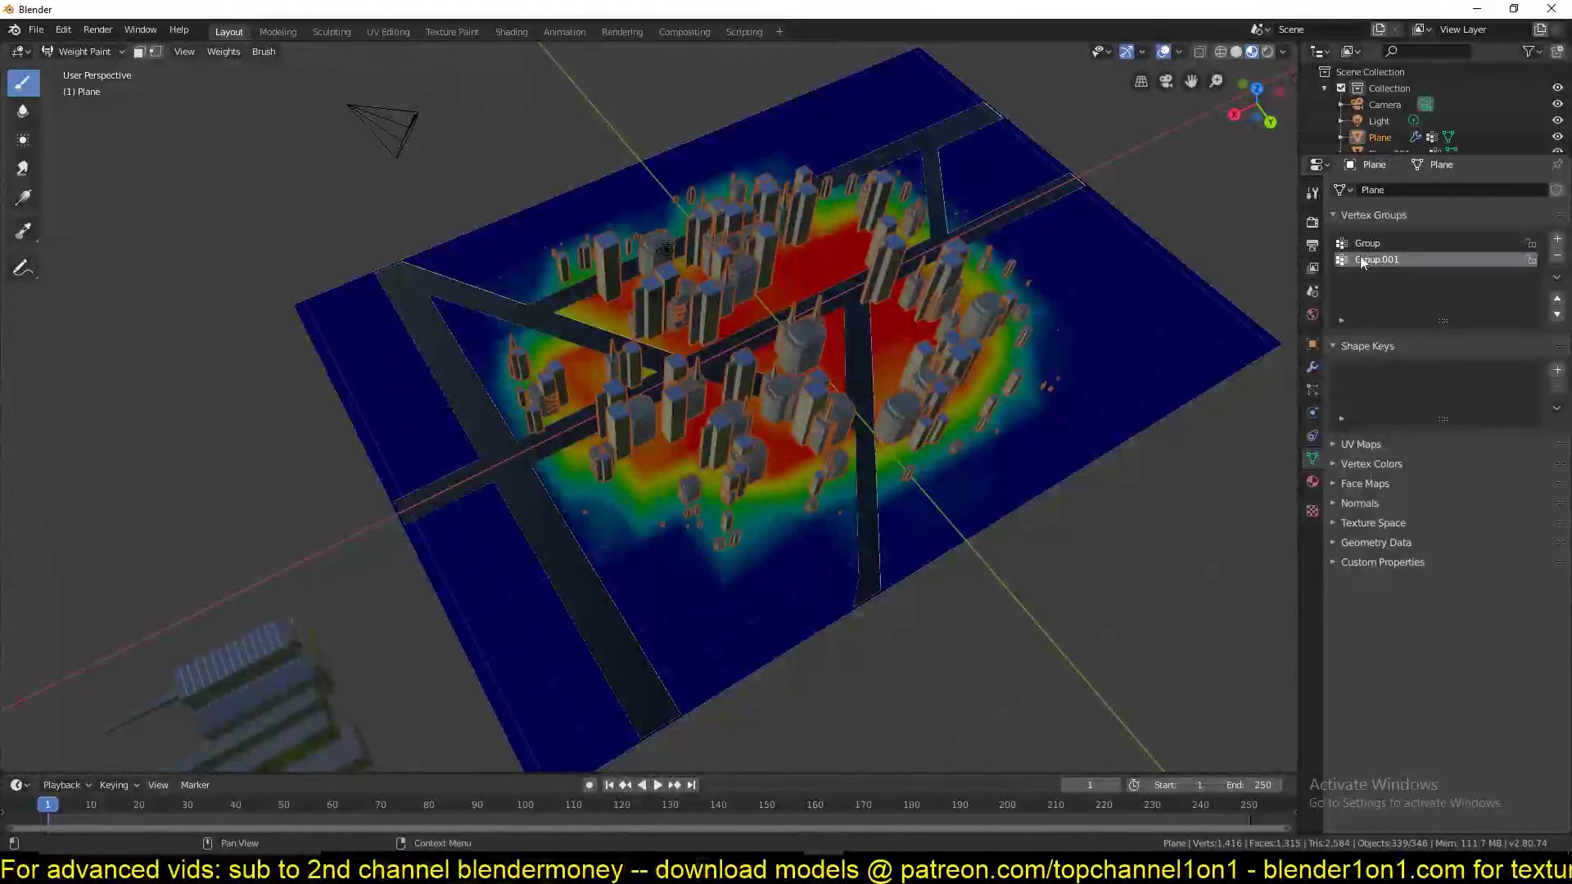
key("Tab")
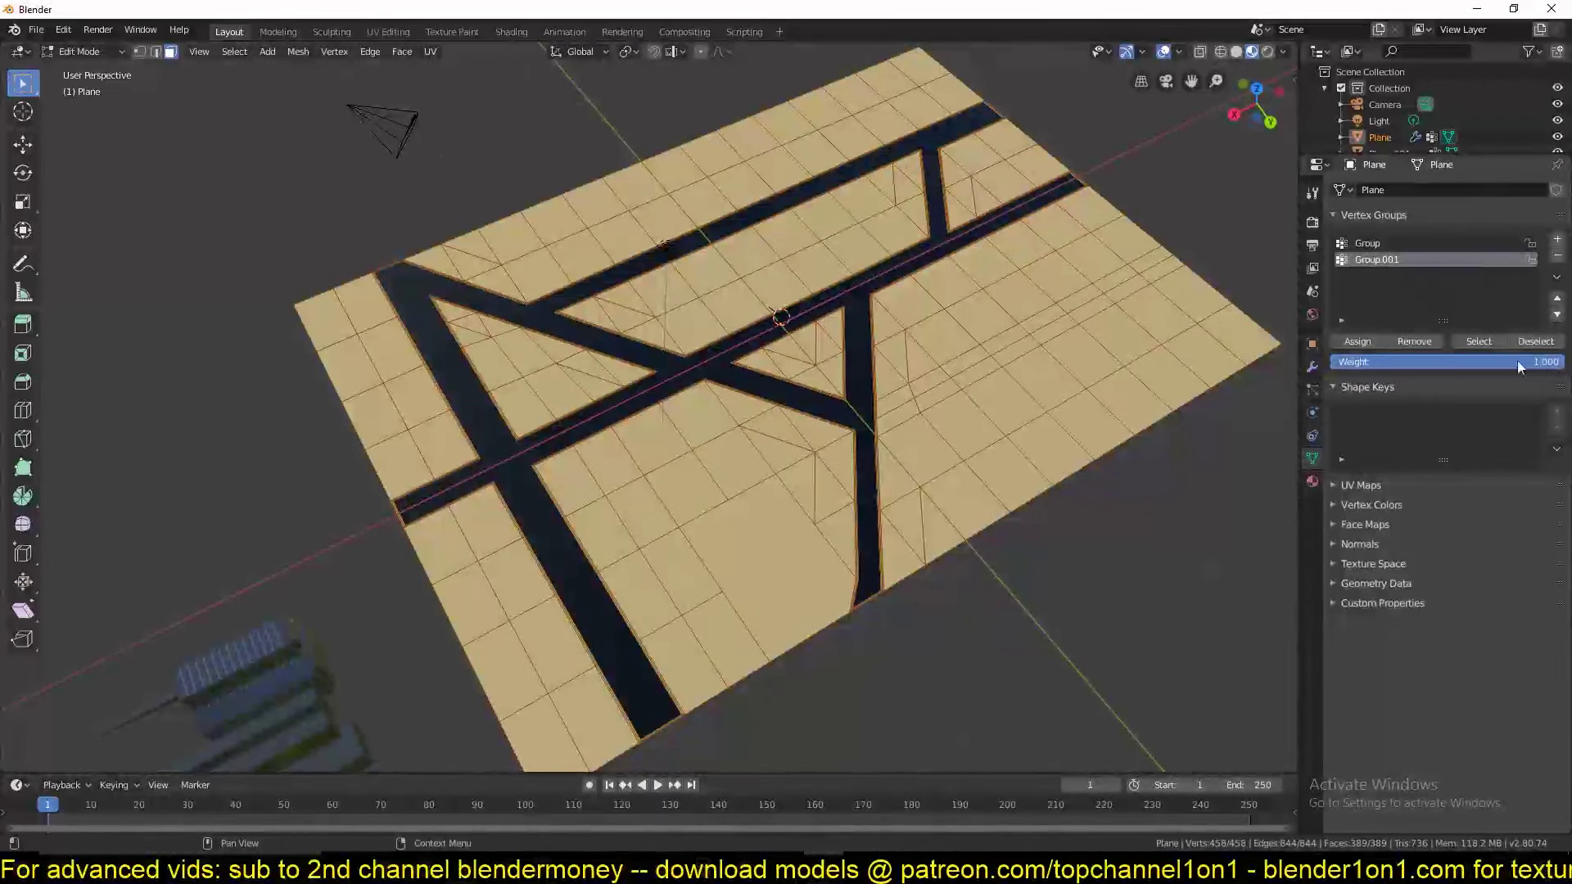
left_click_drag(1535, 361, 1407, 361)
key("ctrl+Tab")
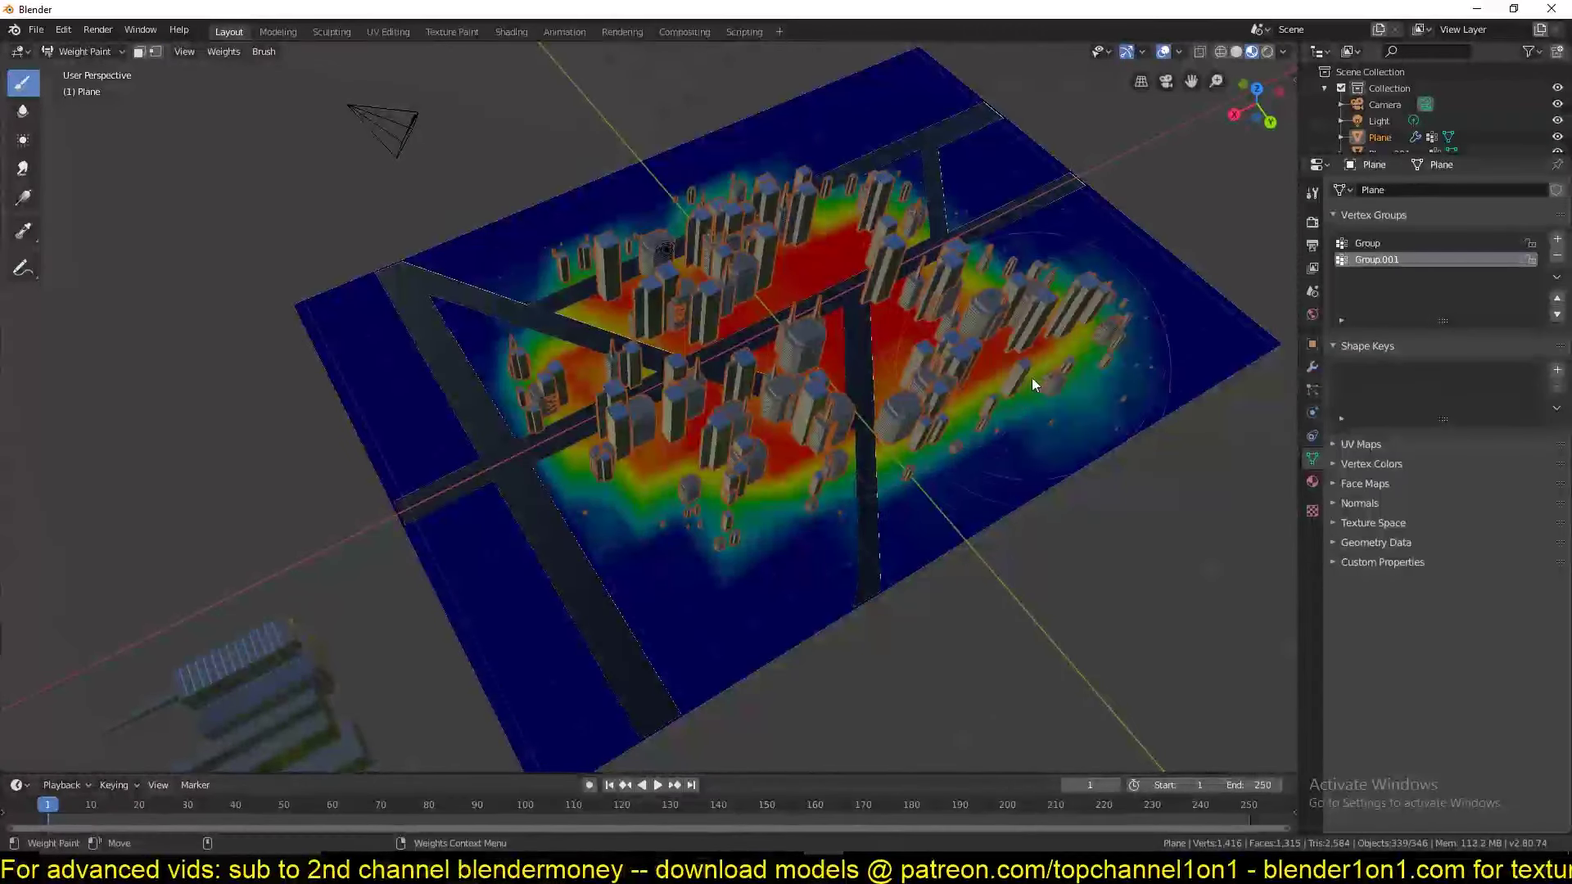
Try extending the painted weight outward towards the plane's outer edge, and undo the stroke.
left_click_drag(1031, 384, 1025, 406)
key("ctrl+z")
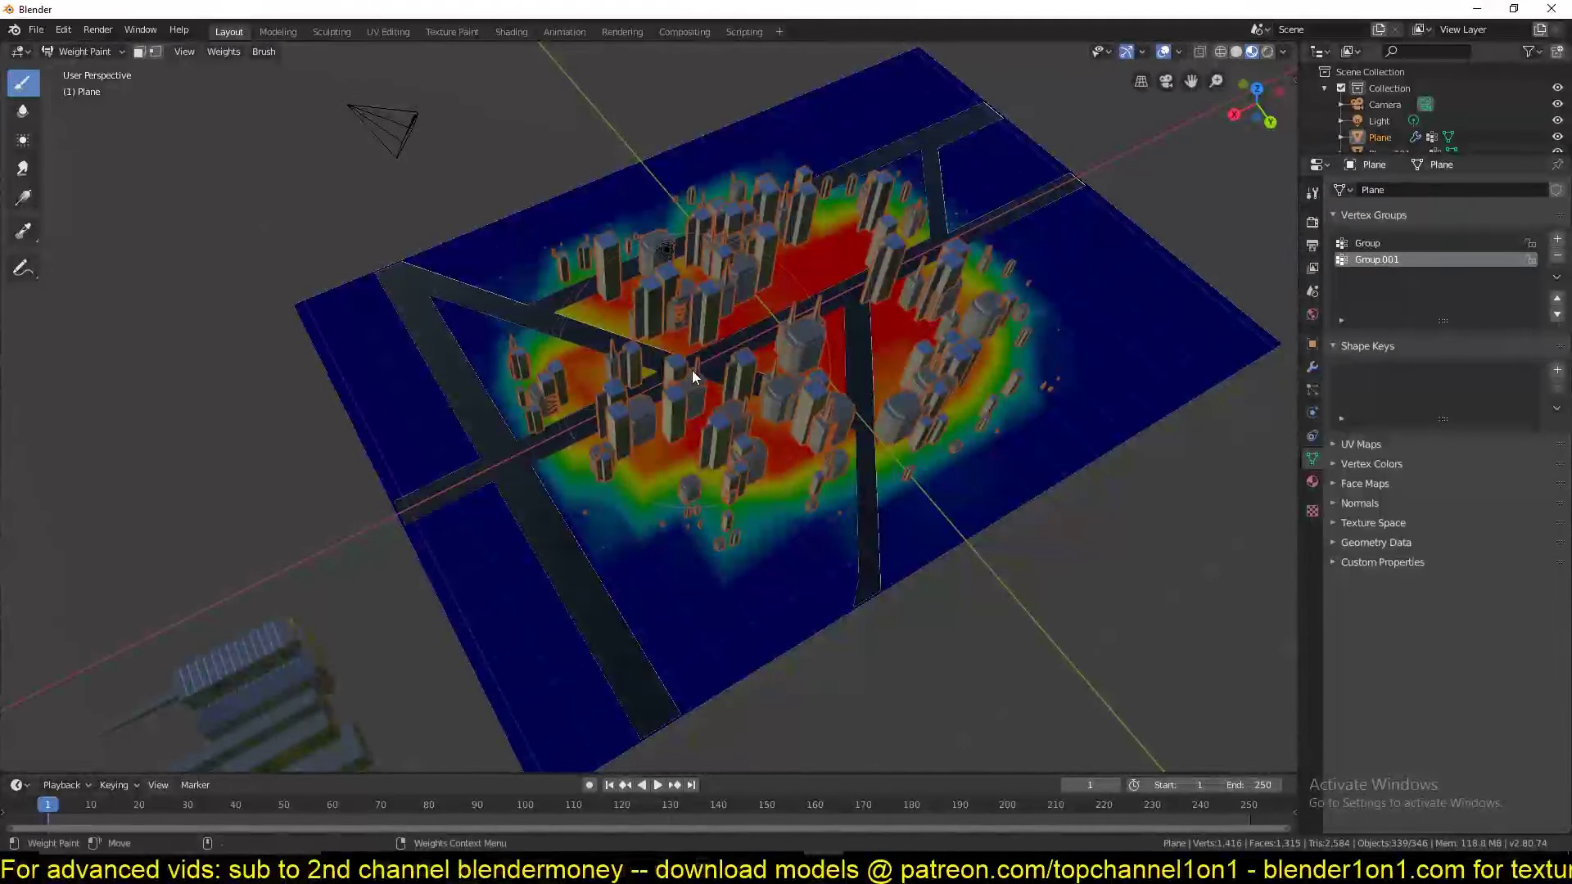
middle_click_drag(645, 361, 577, 405)
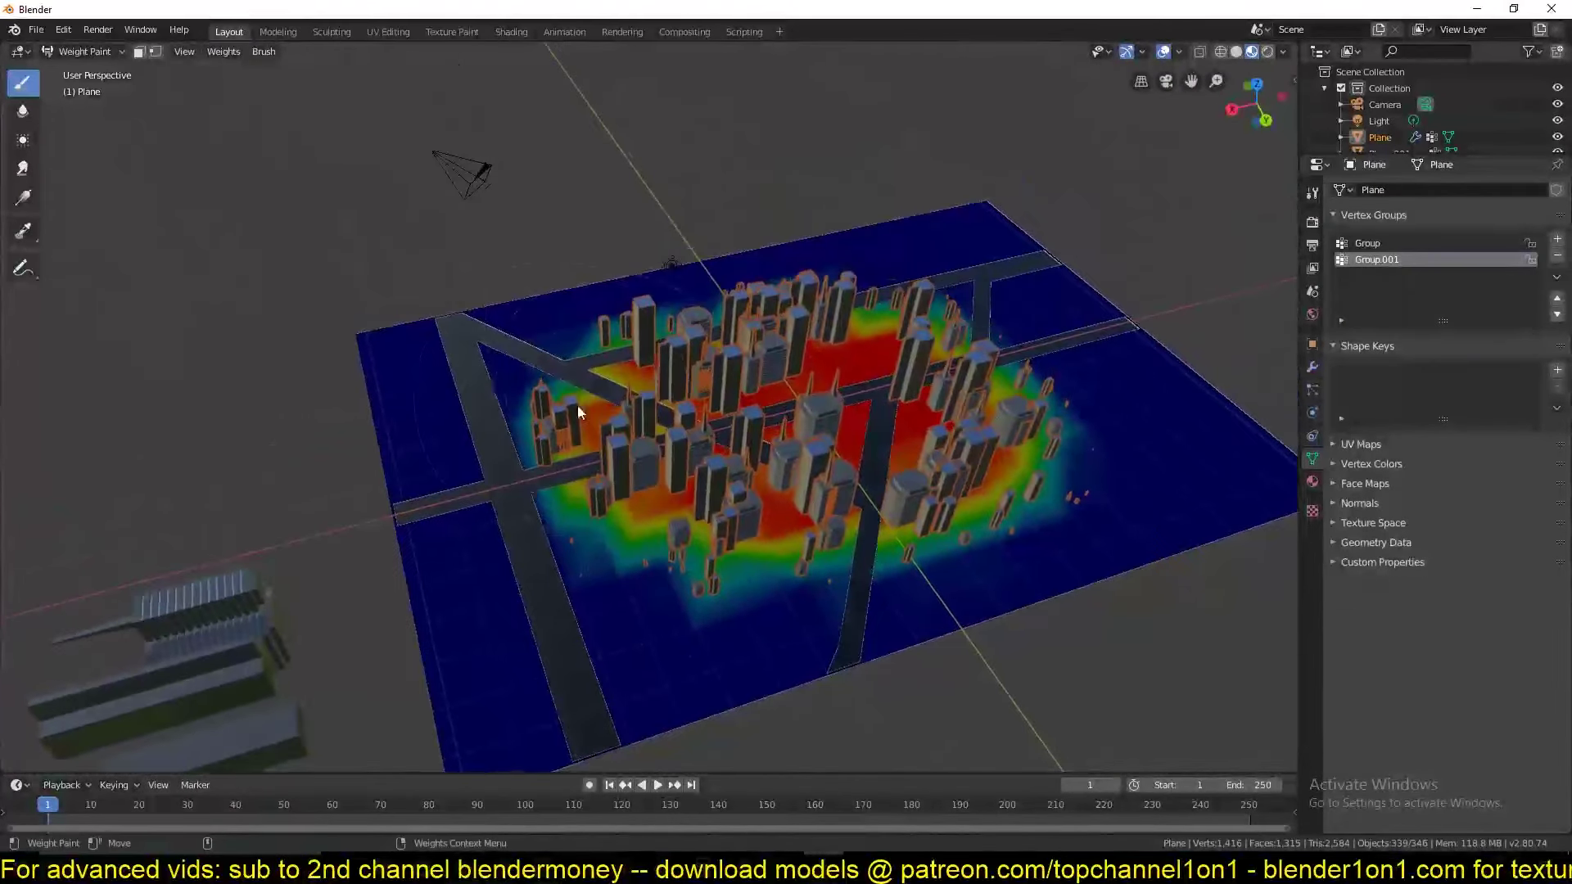
Set the Draw brush weight to 0.479 and paint medium weight around the city centre towards the plane's outer edges.
left_click(211, 52)
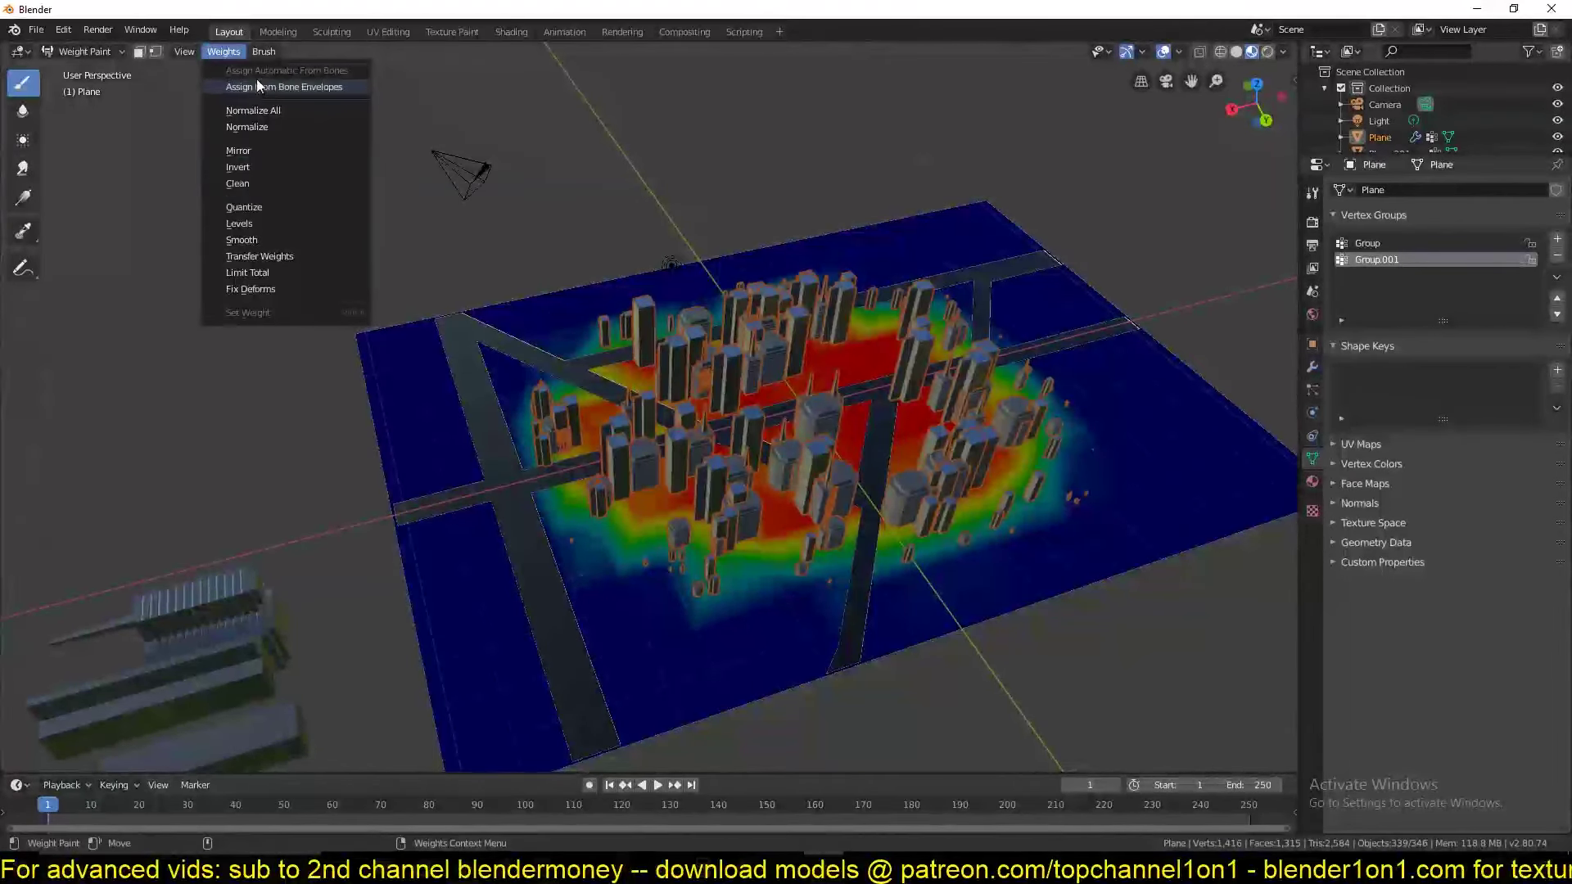
mouse_move(260, 54)
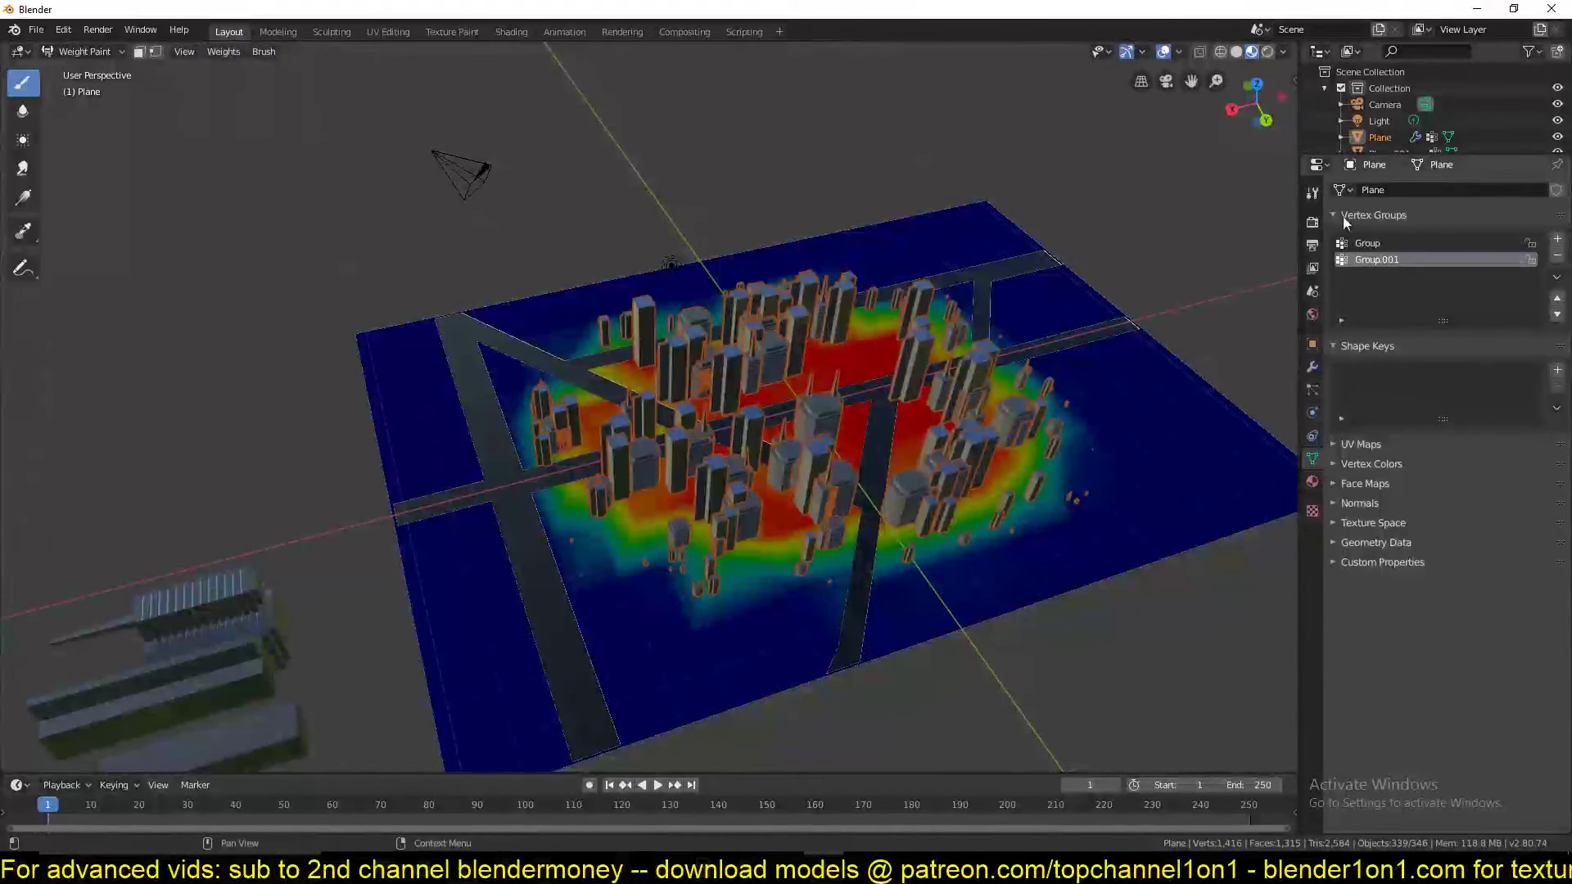
left_click(1313, 197)
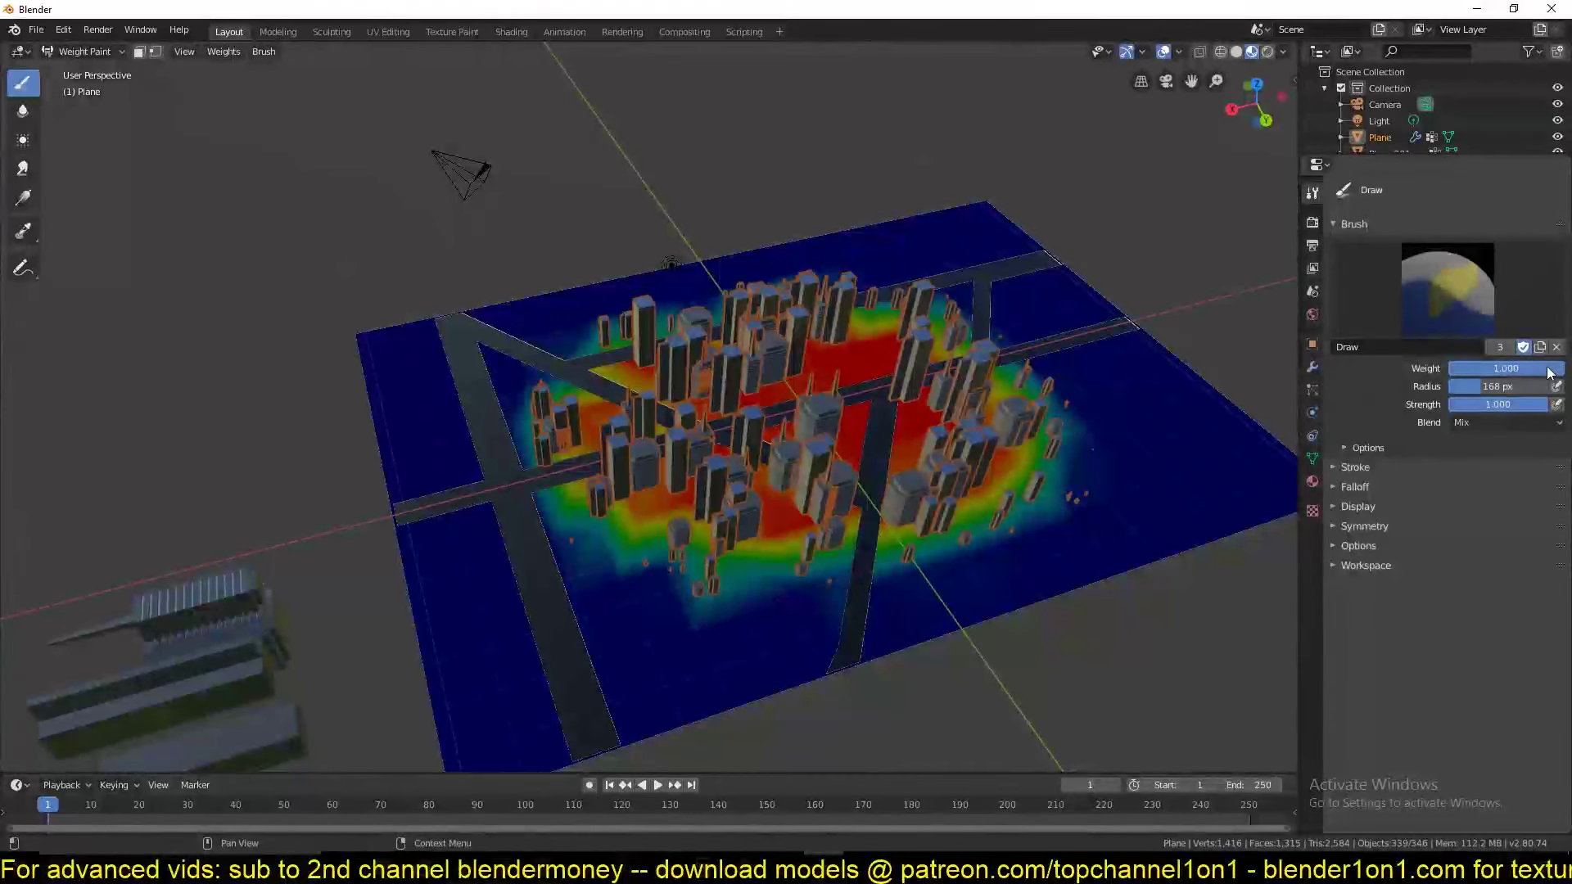
left_click_drag(1529, 369, 1559, 369)
mouse_move(1000, 347)
left_mouse_down()
mouse_move(1038, 429)
mouse_move(769, 535)
mouse_move(636, 541)
mouse_move(532, 474)
mouse_move(562, 360)
mouse_move(704, 303)
mouse_move(847, 280)
left_mouse_up()
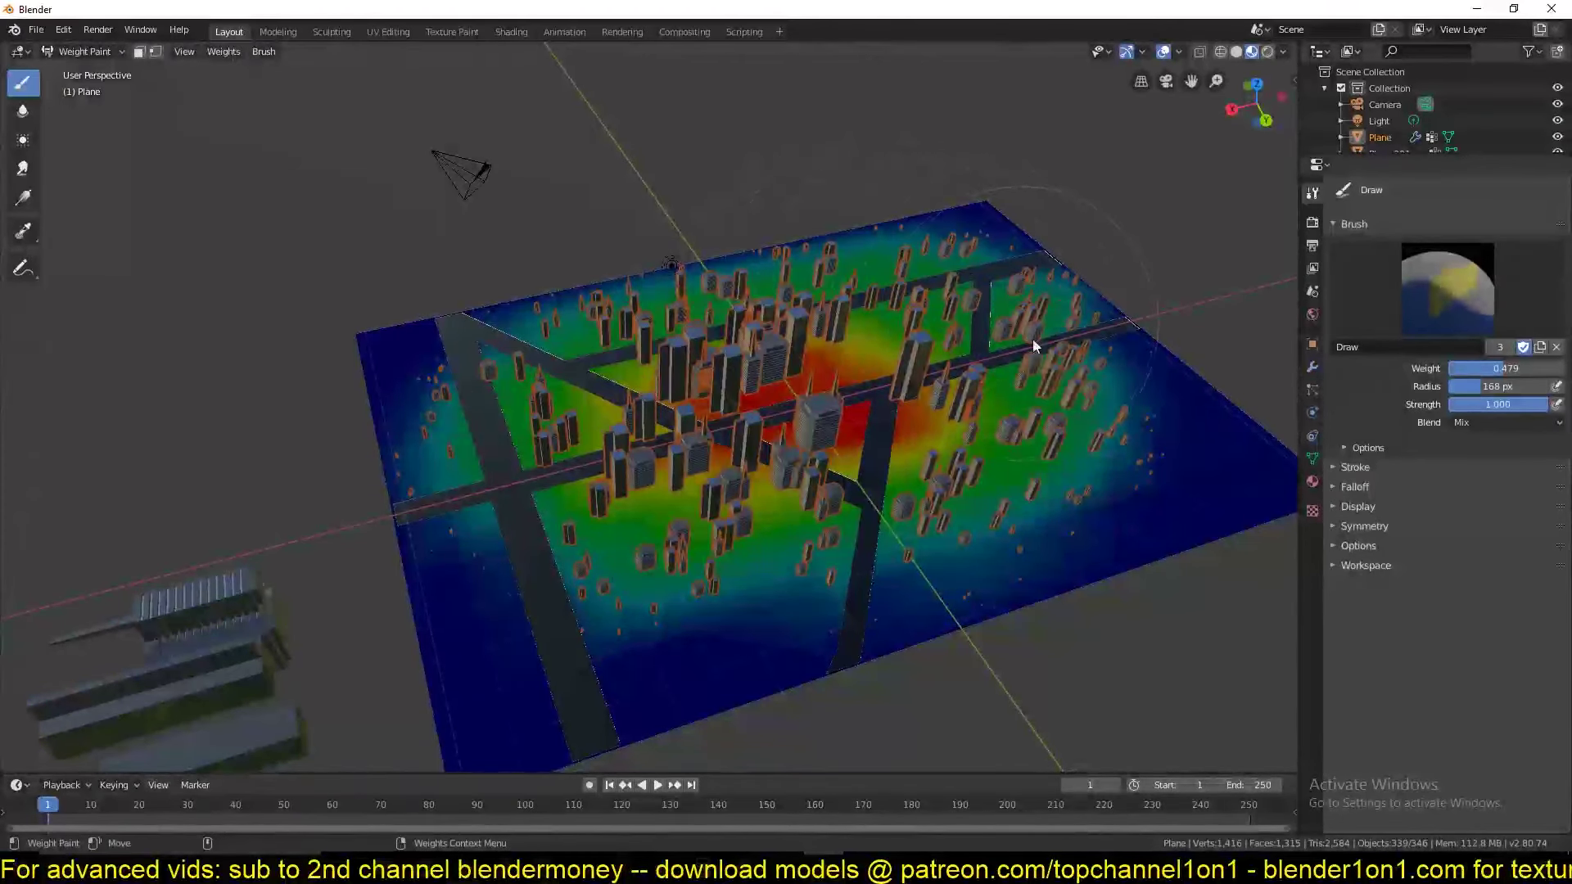
Set the brush weight to 1.000 and paint full weight over the city blocks around the central road junctions.
middle_click_drag(1033, 337, 803, 475)
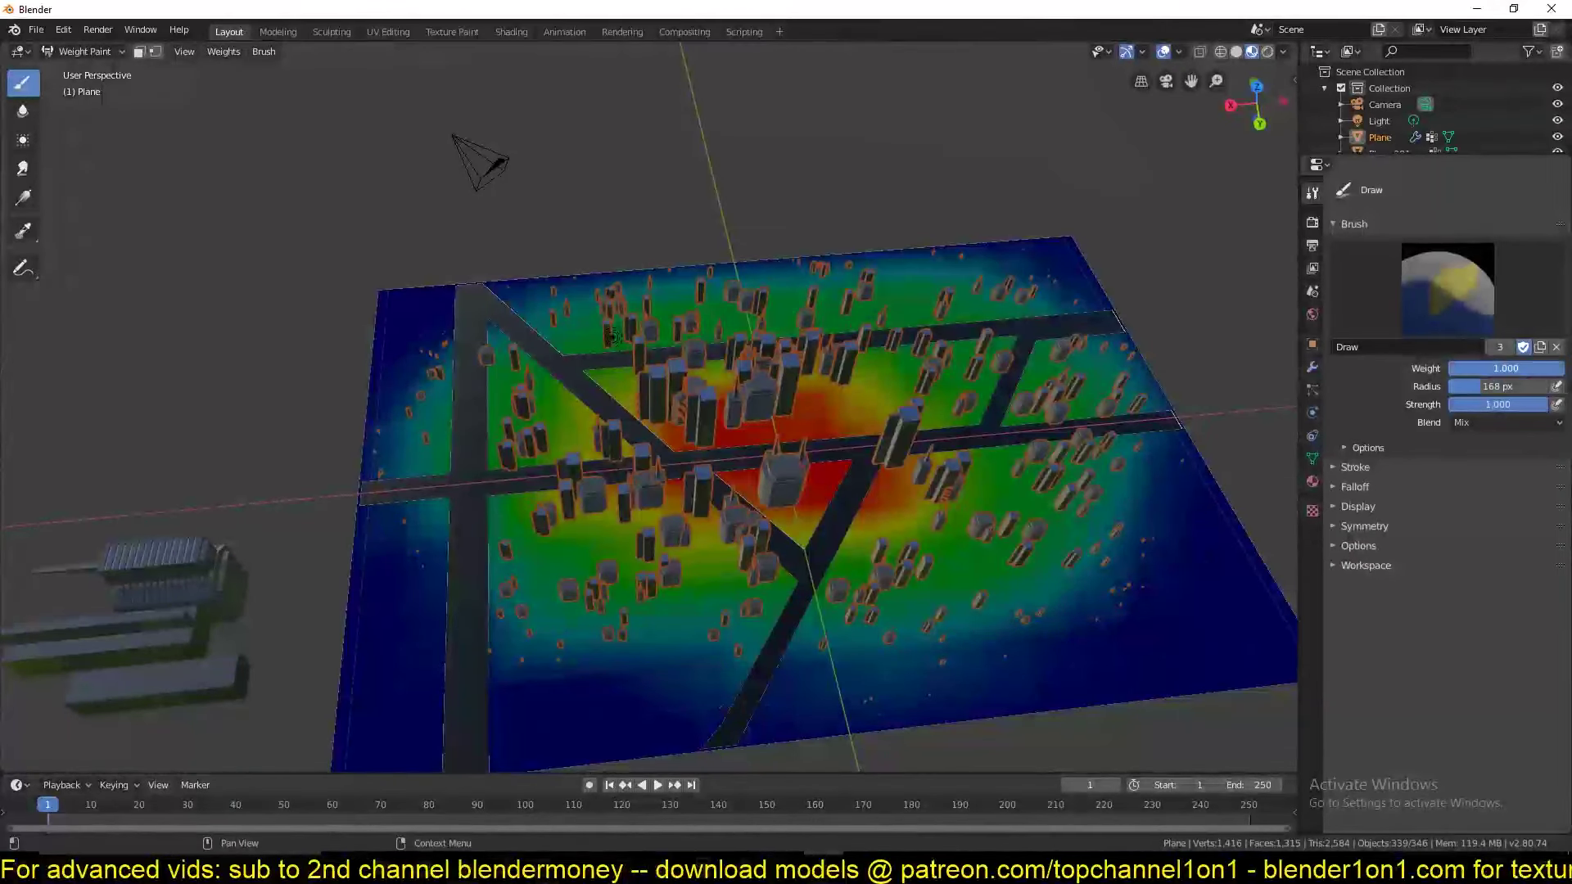
mouse_move(738, 450)
left_mouse_down()
mouse_move(668, 522)
mouse_move(917, 565)
mouse_move(887, 375)
mouse_move(694, 372)
mouse_move(668, 503)
left_mouse_up()
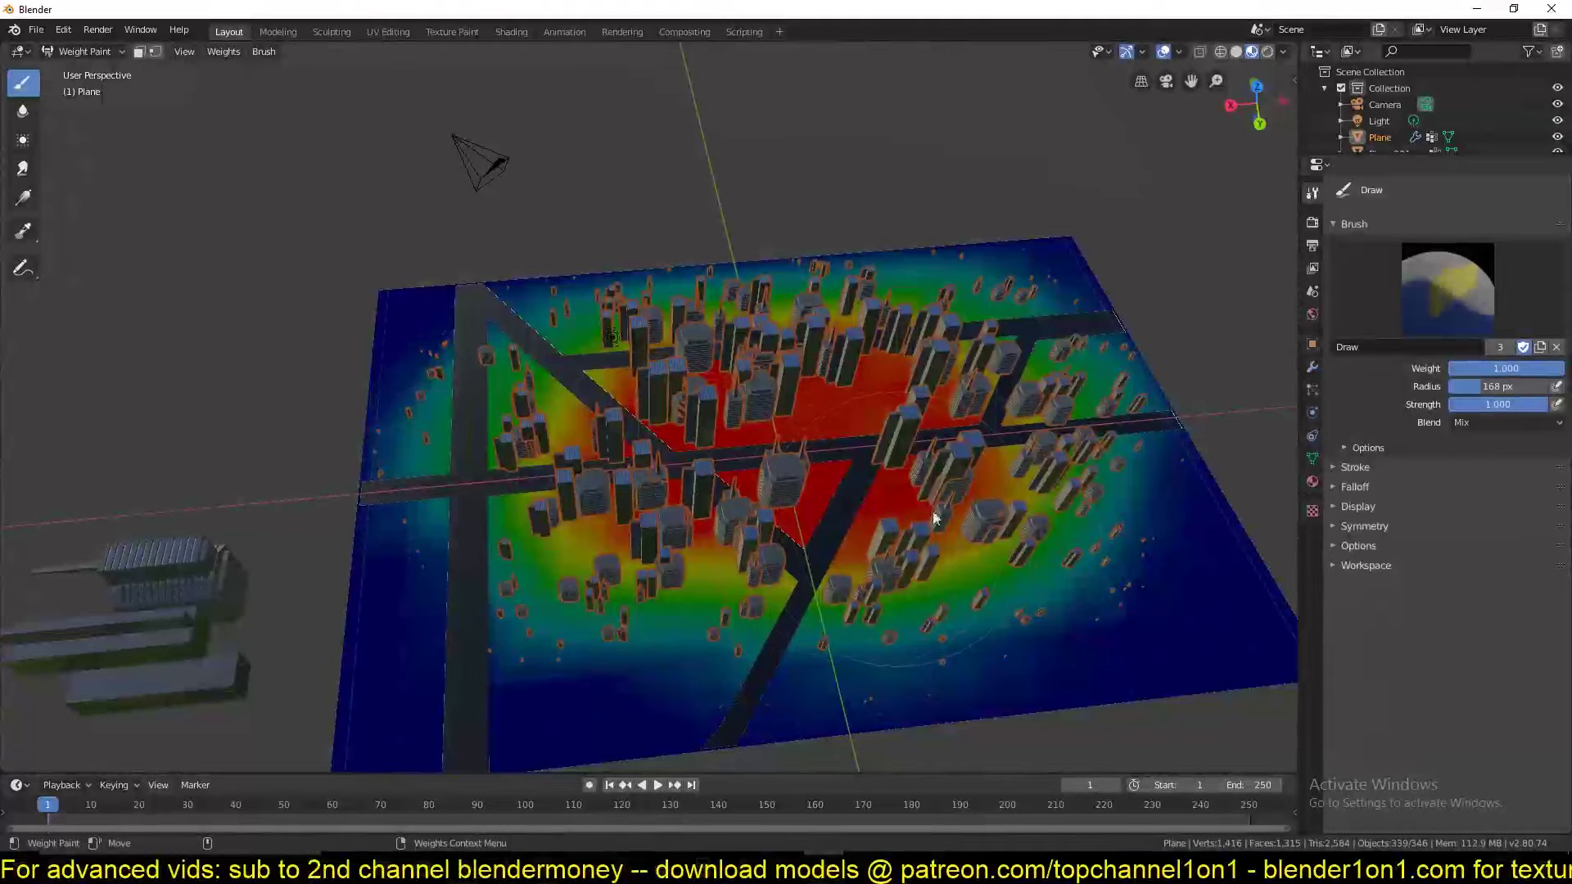
mouse_move(935, 518)
left_mouse_down()
mouse_move(661, 568)
mouse_move(578, 460)
mouse_move(715, 399)
left_mouse_up()
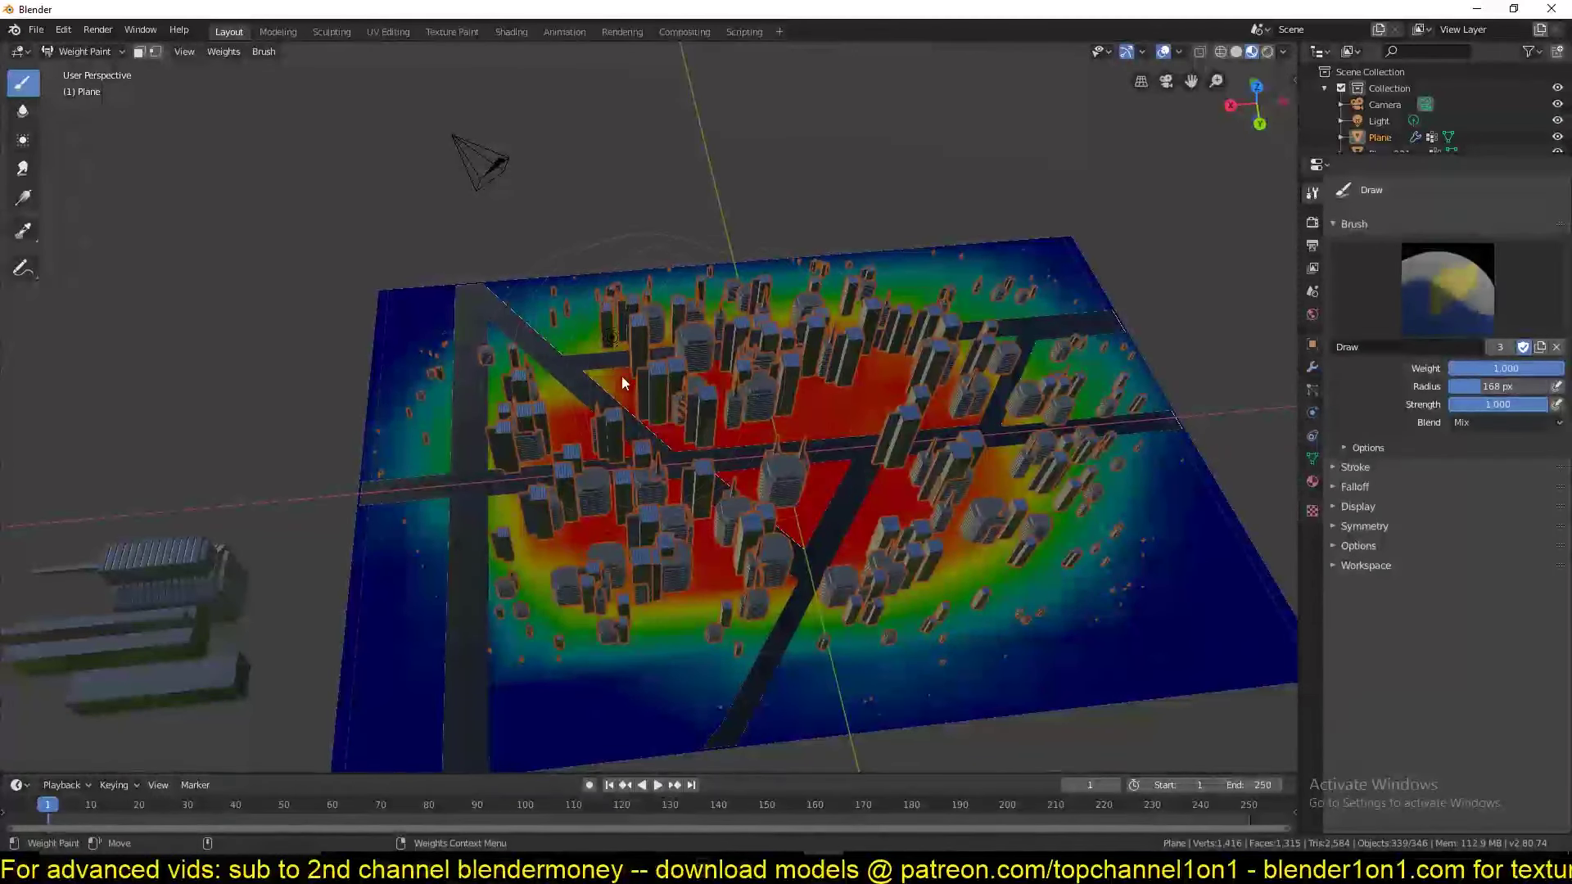
left_click_drag(650, 540, 1007, 493)
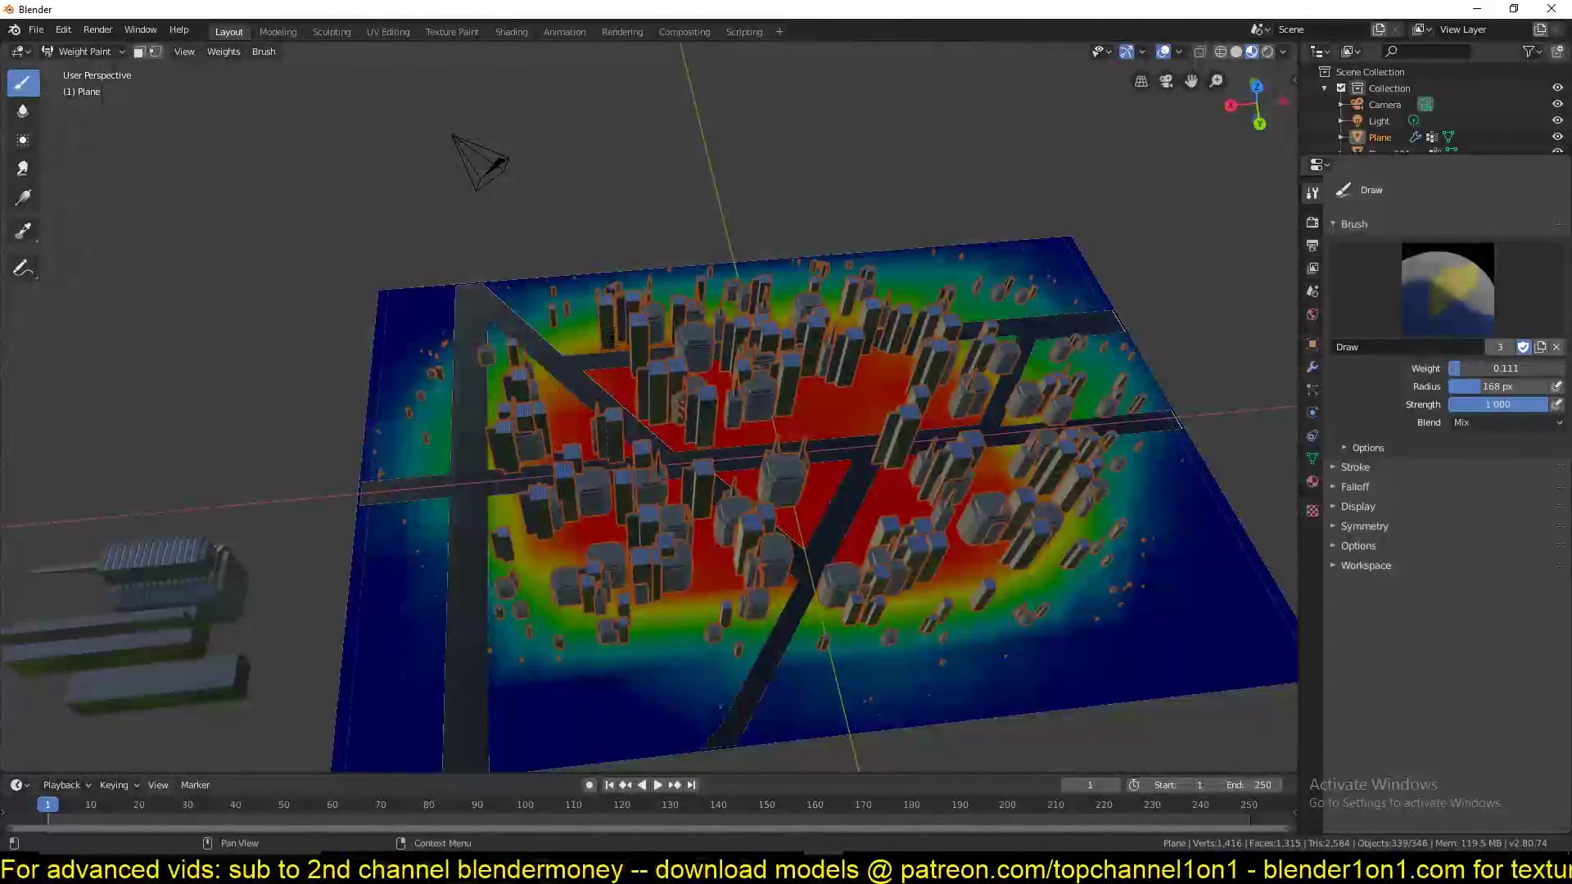
Set the brush weight to 0.174 and paint low weight along the plane's outer edges on all sides.
scroll(1010, 636, "down", 4)
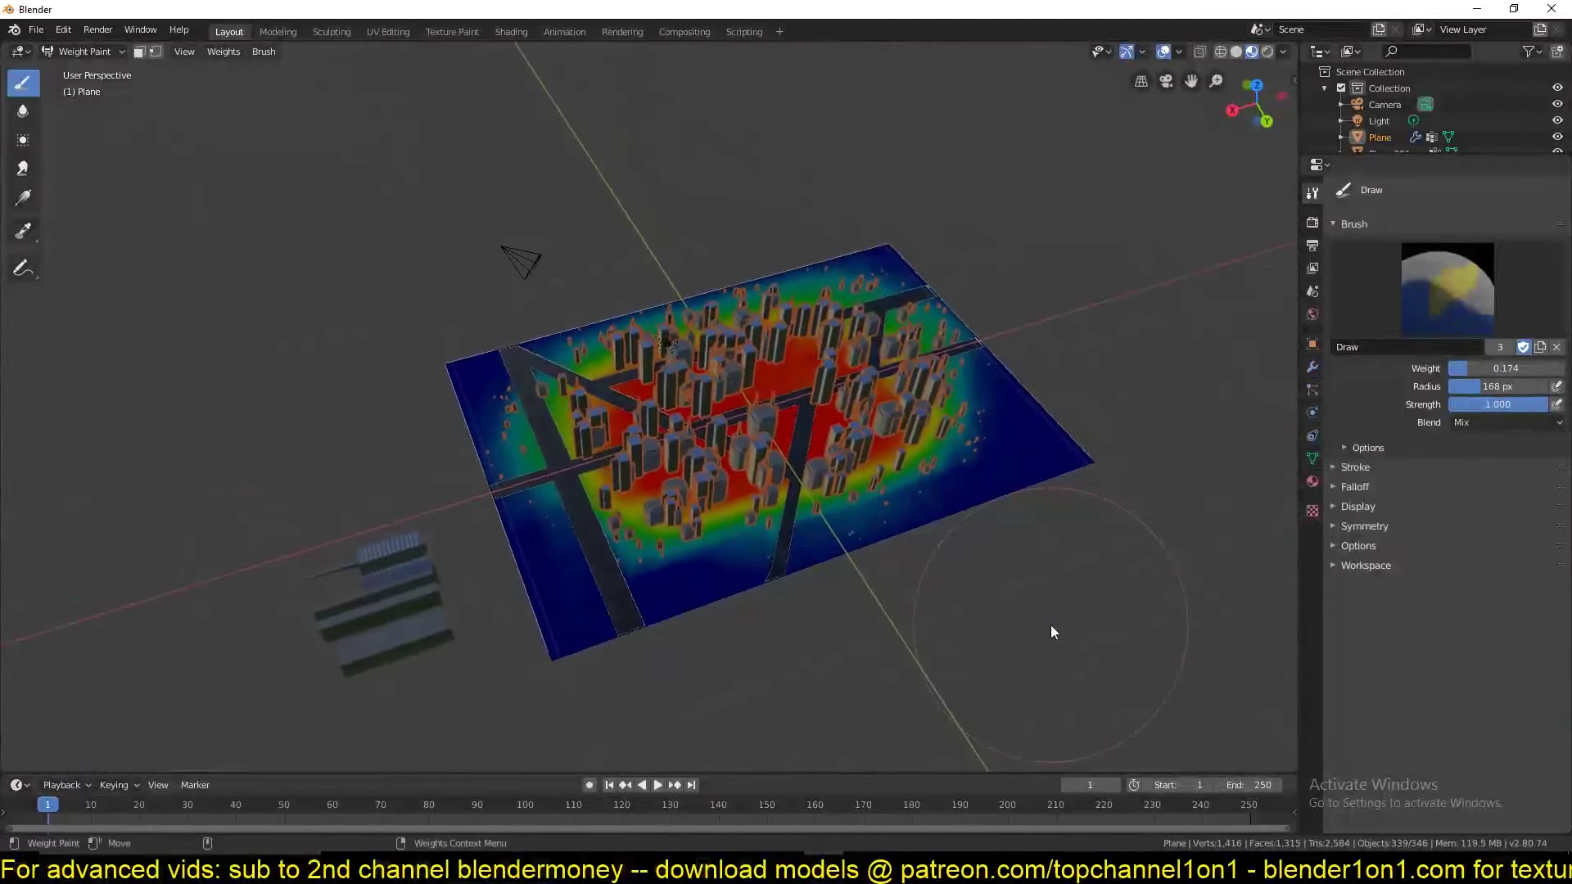
mouse_move(1017, 434)
left_mouse_down()
mouse_move(730, 549)
mouse_move(483, 547)
left_mouse_up()
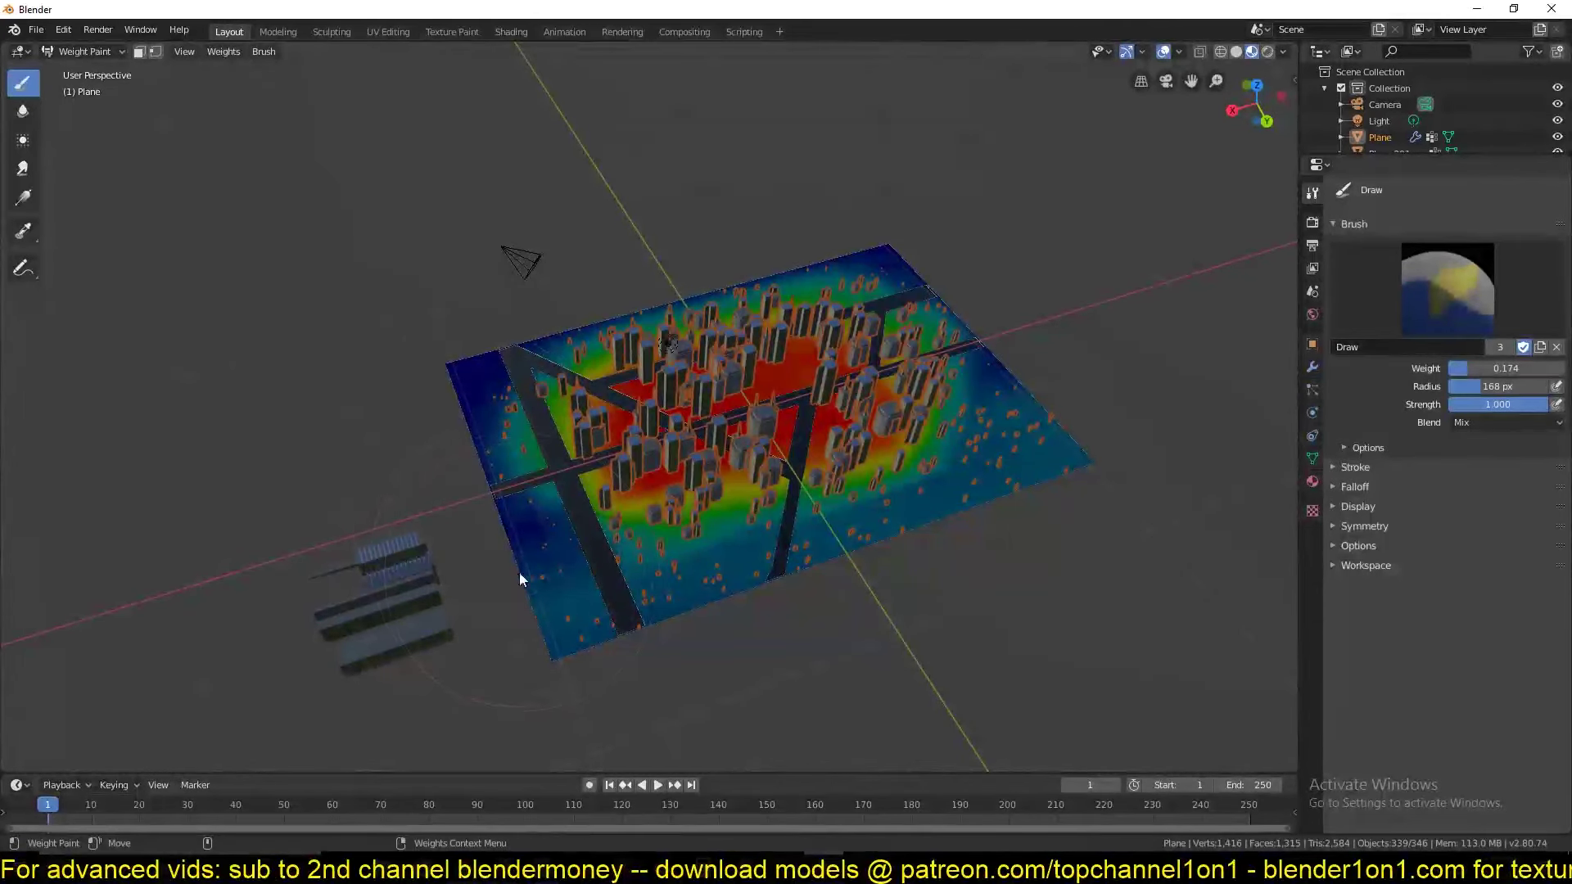
mouse_move(507, 497)
middle_mouse_down()
mouse_move(735, 542)
mouse_move(834, 405)
middle_mouse_up()
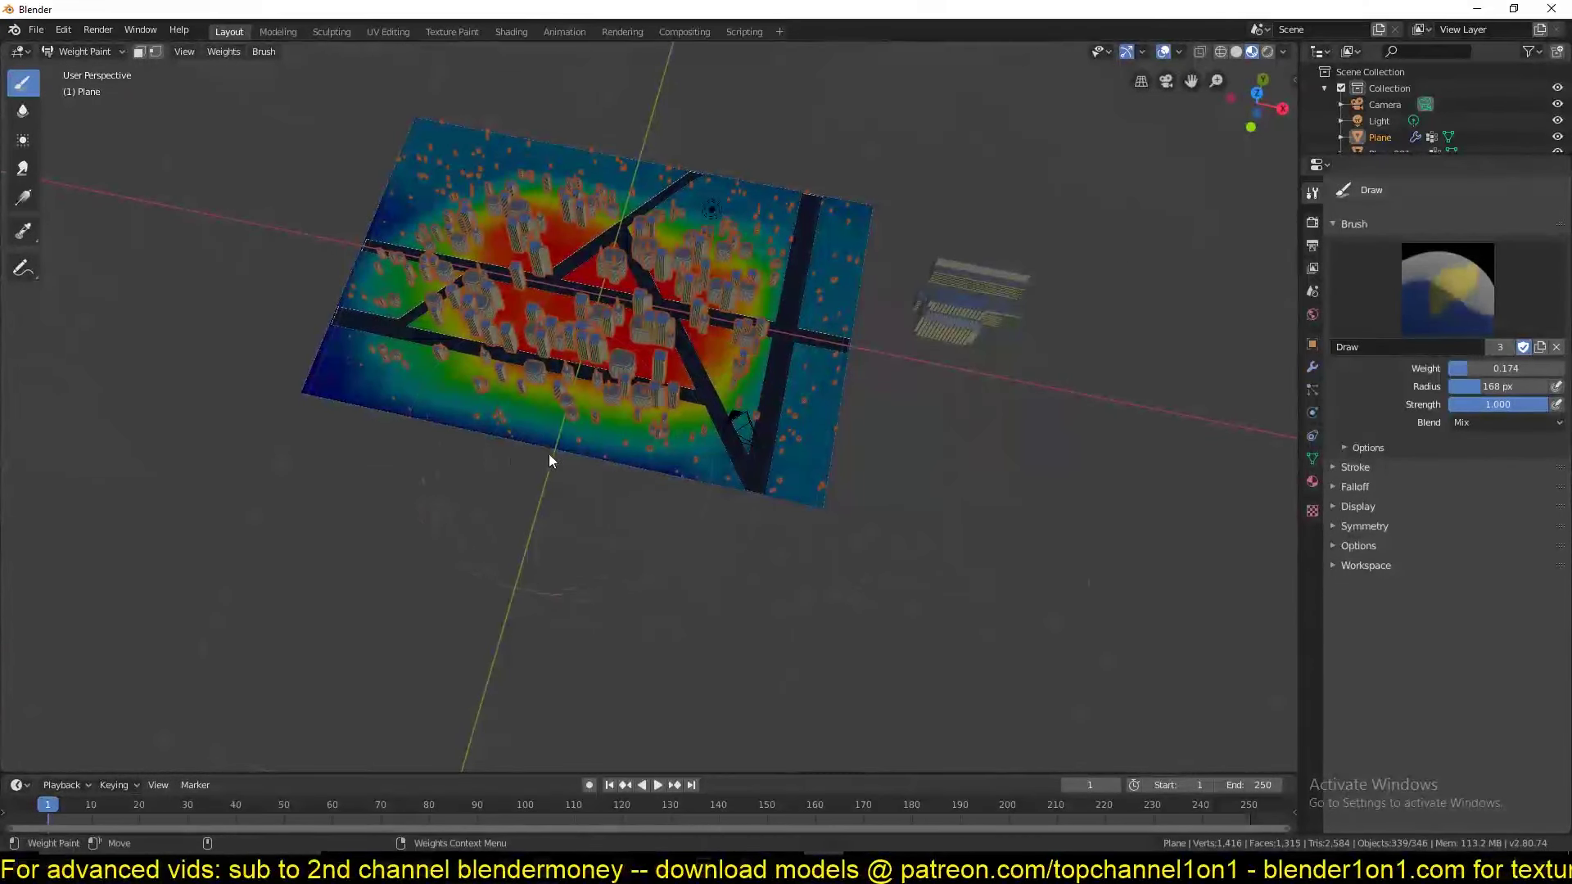
left_click_drag(715, 467, 392, 407)
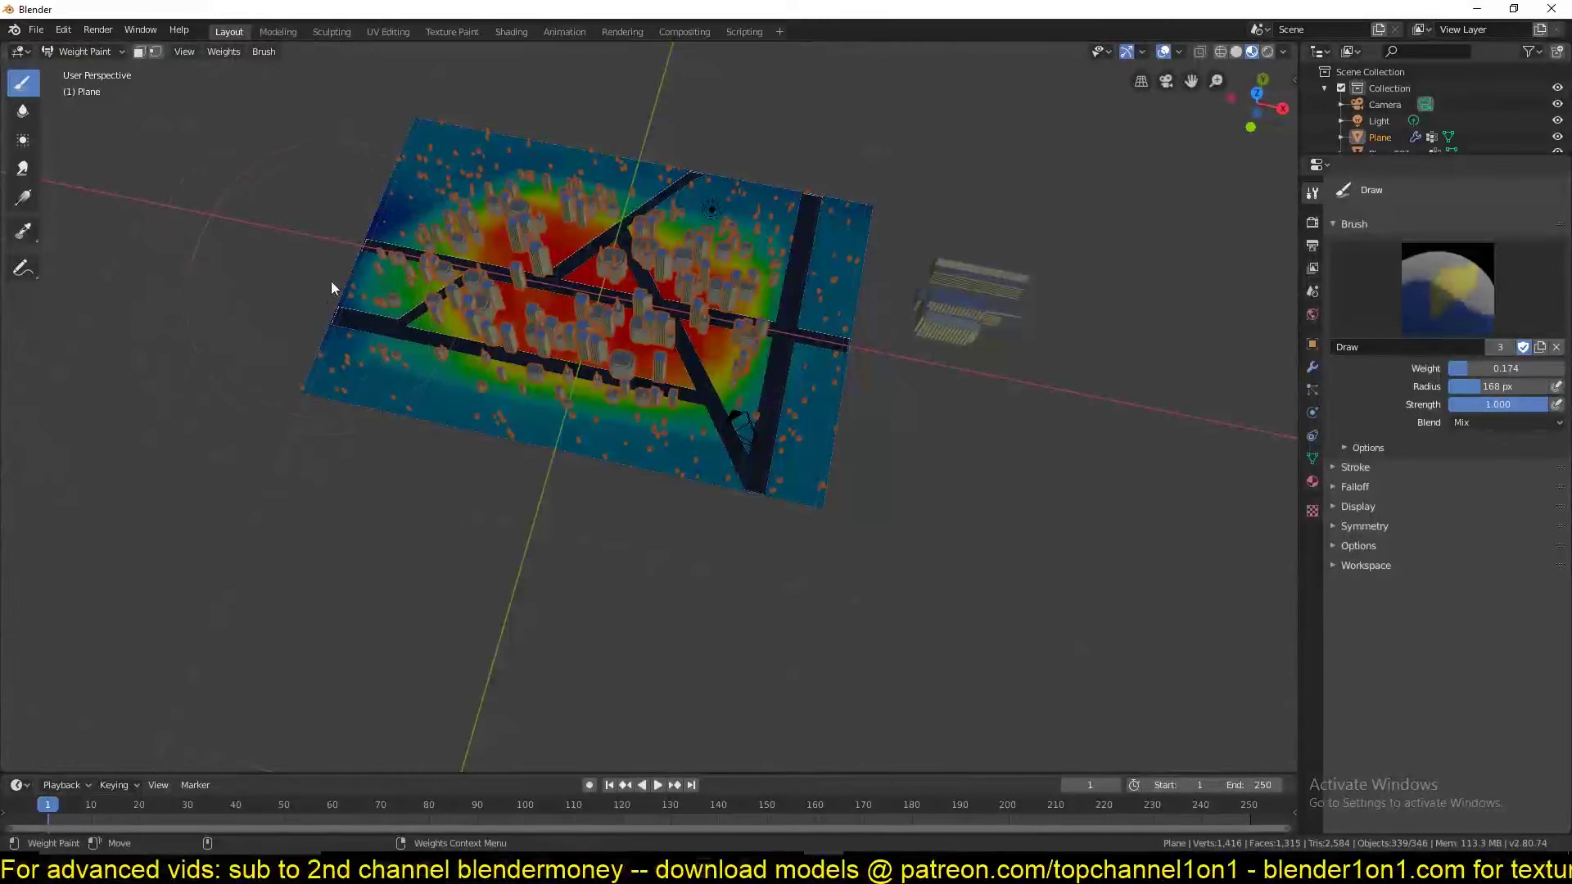
mouse_move(367, 259)
middle_mouse_down()
mouse_move(573, 217)
mouse_move(685, 468)
mouse_move(823, 430)
middle_mouse_up()
scroll(685, 468, "up", 4)
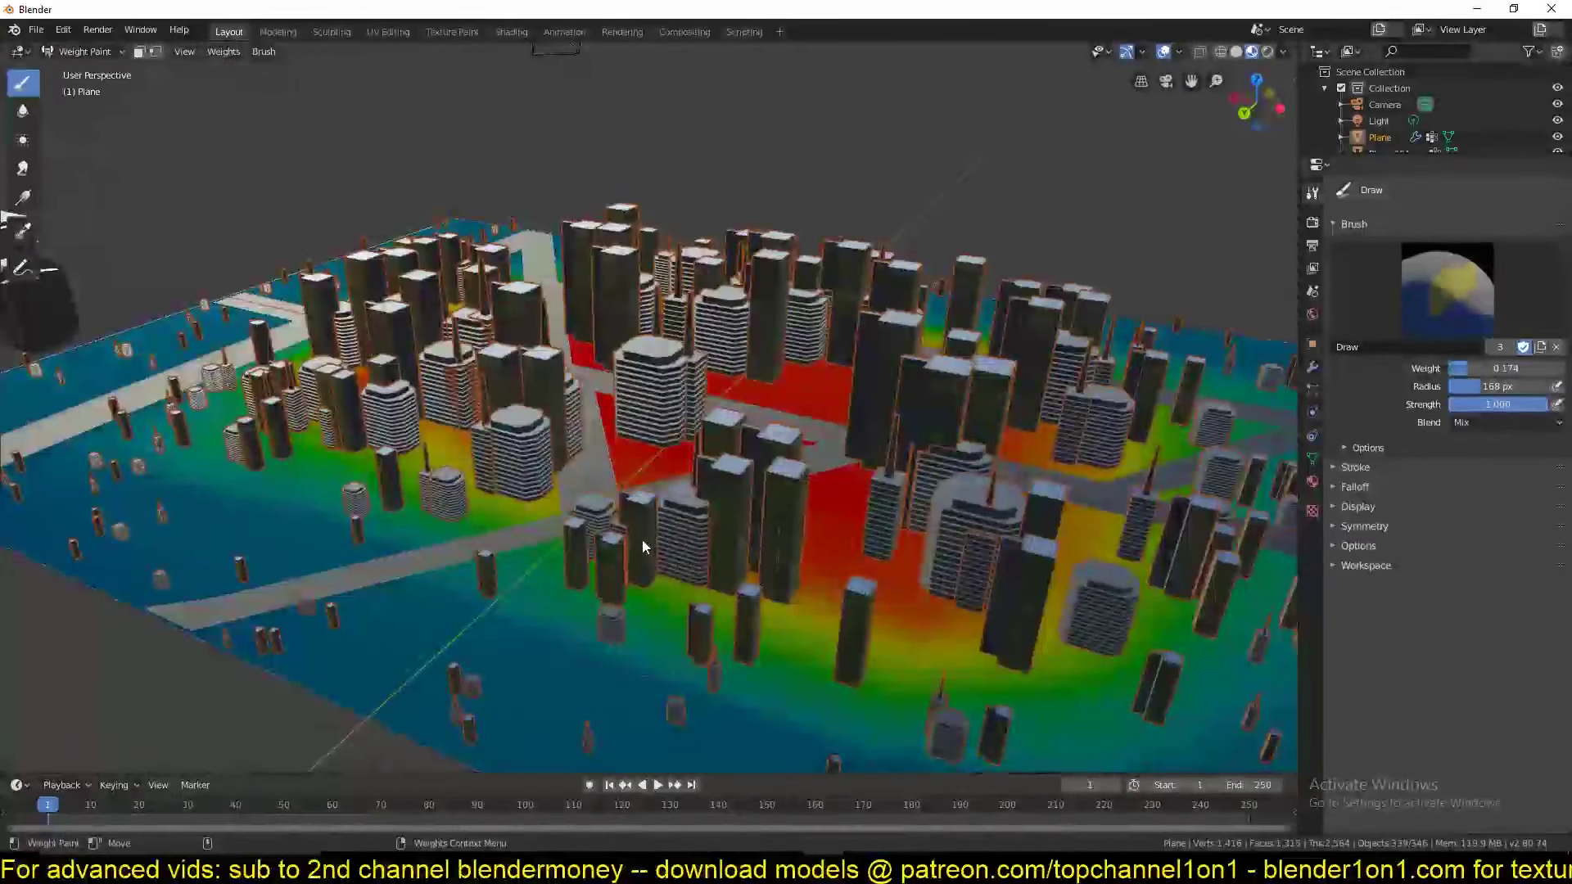
Set the brush weight to 0.424 and its blend mode to Add, and undo a trial stroke at the plane's corner.
left_click_drag(1488, 369, 1523, 369)
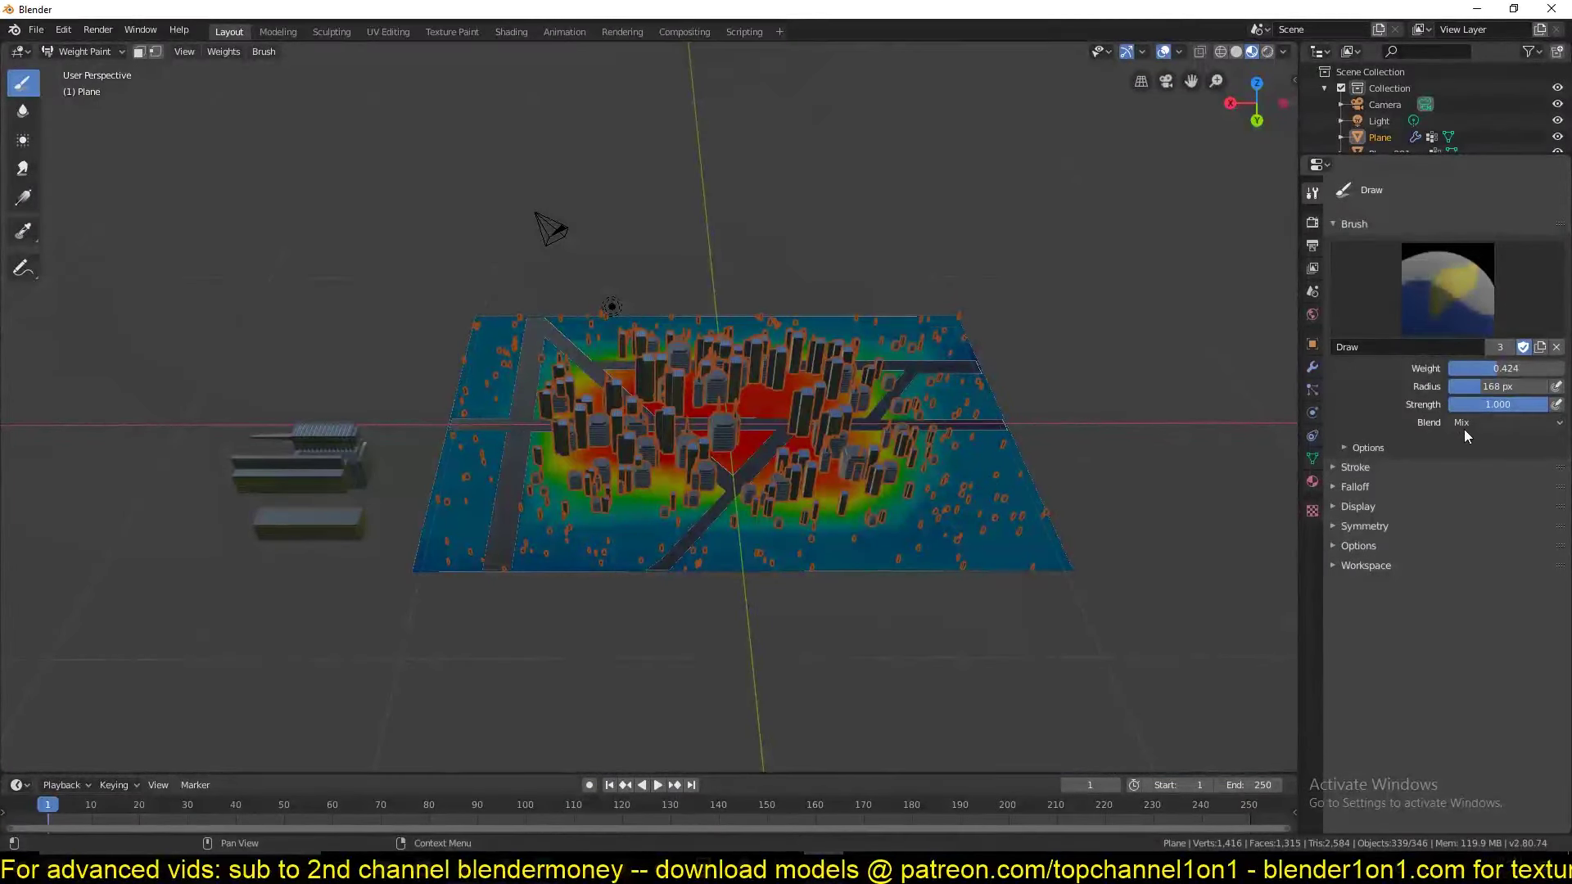
left_click(1466, 427)
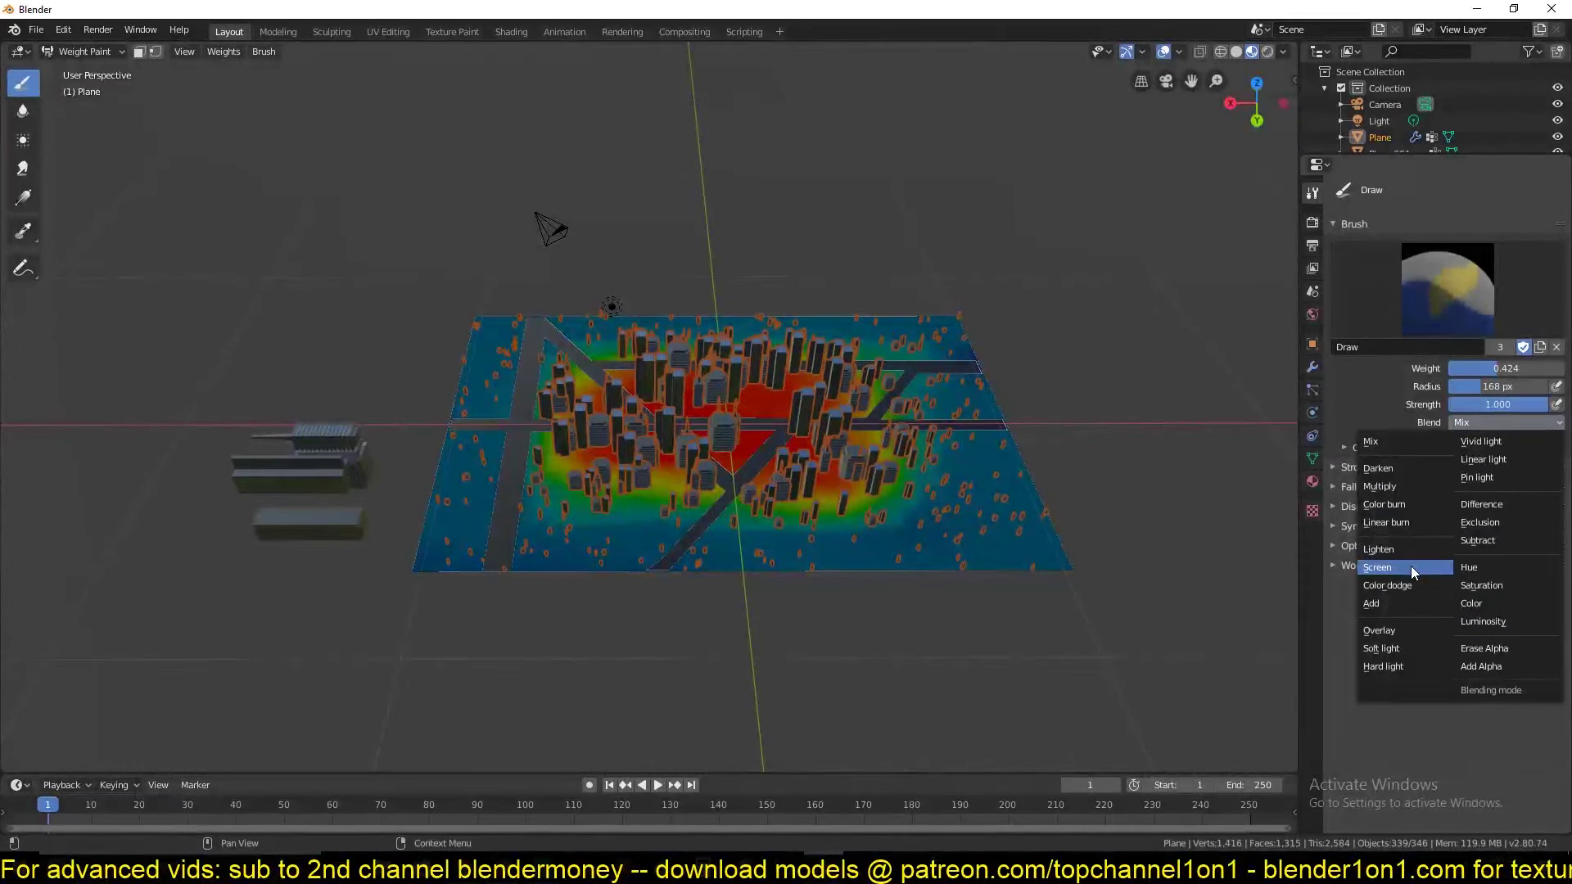
left_click(1392, 604)
left_click_drag(1082, 515, 1043, 527)
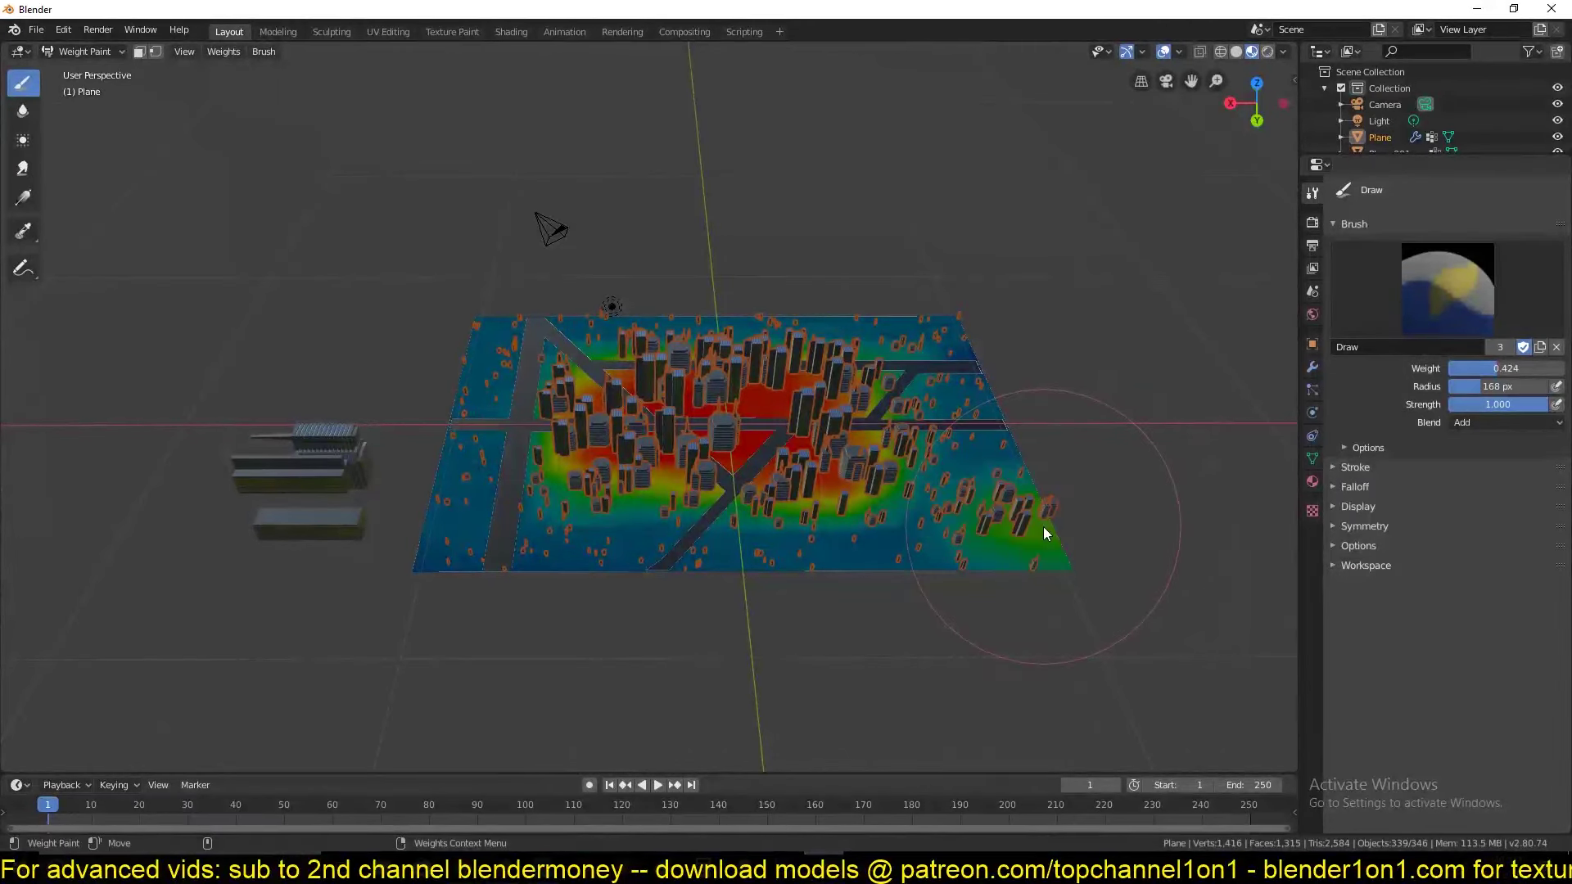
key("ctrl+z")
Add weight to Group.001 in a broad ring around the city centre to raise the surrounding buildings.
mouse_move(929, 414)
left_mouse_down()
mouse_move(853, 483)
mouse_move(620, 499)
mouse_move(542, 428)
mouse_move(601, 376)
left_mouse_up()
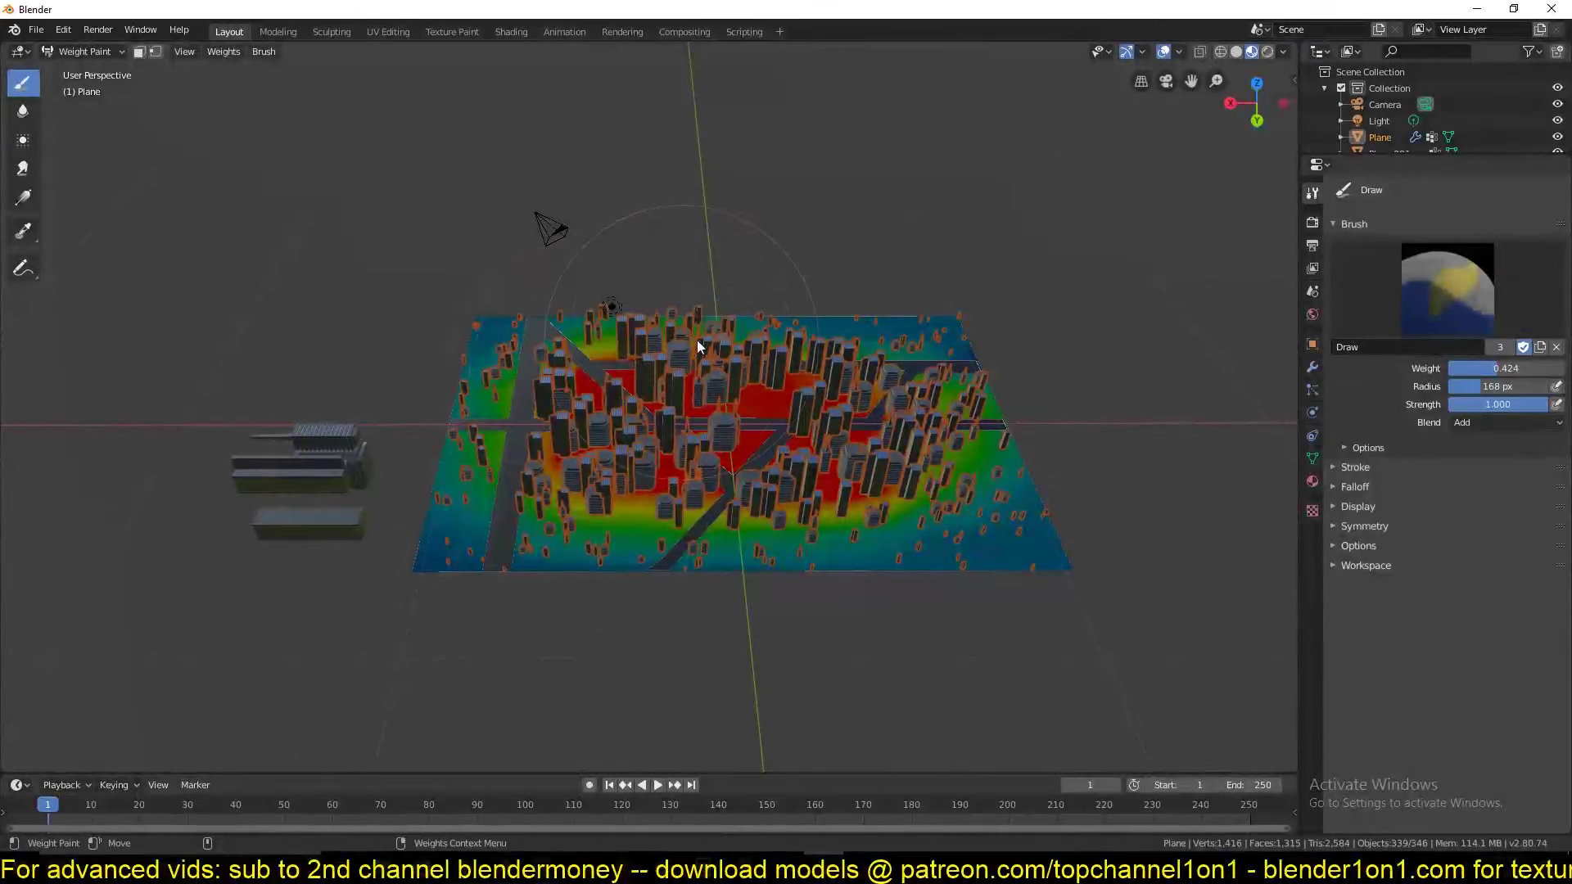
left_click_drag(933, 457, 849, 512)
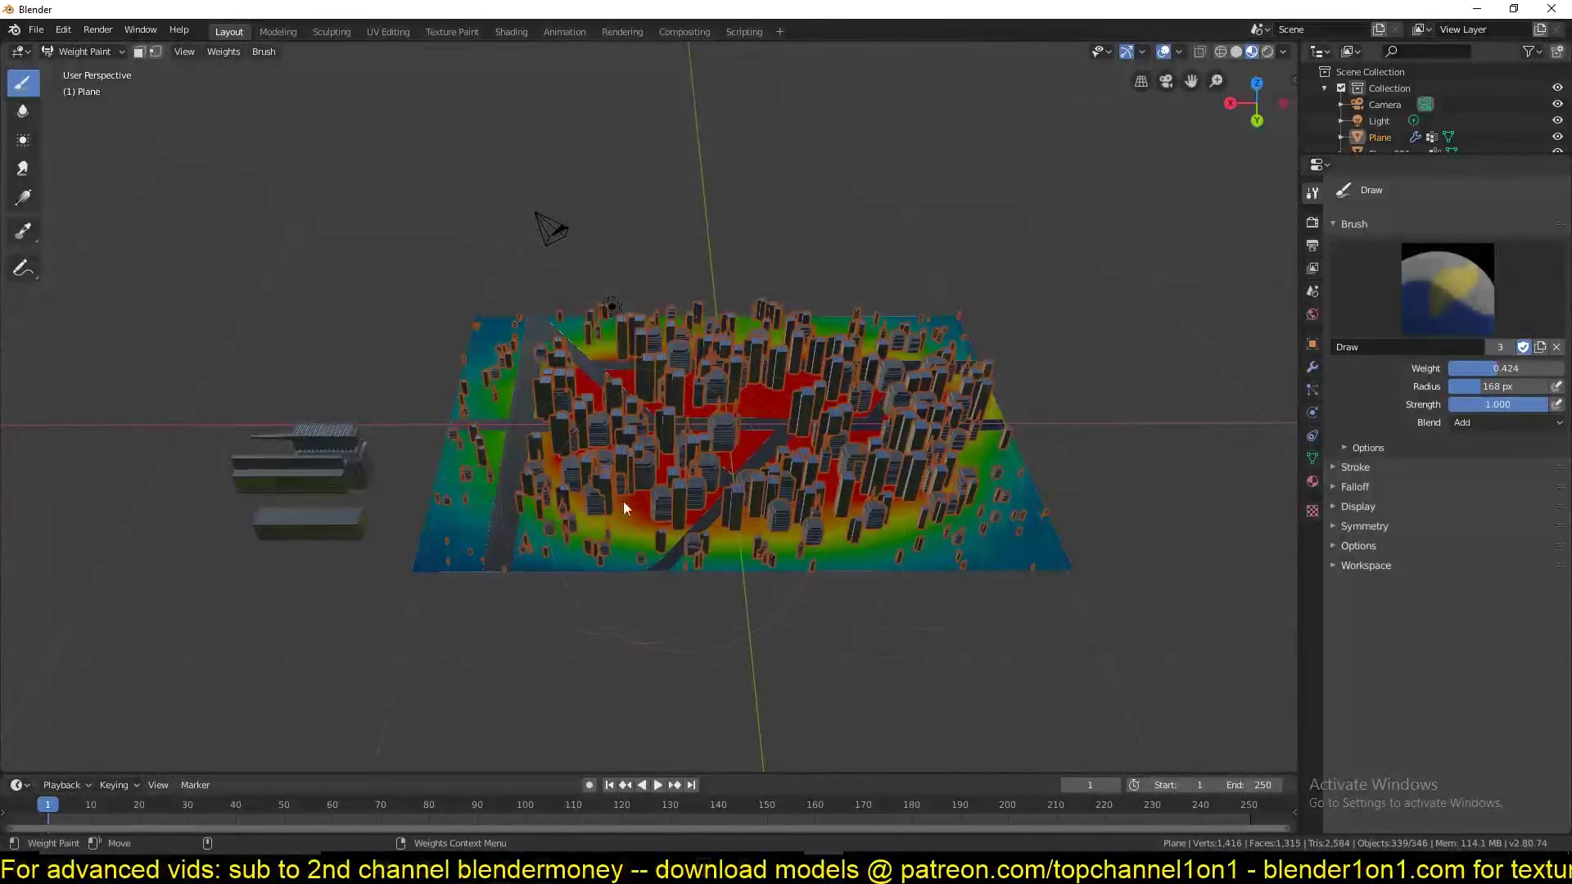
mouse_move(622, 501)
left_mouse_down()
mouse_move(538, 434)
mouse_move(599, 354)
mouse_move(819, 345)
left_mouse_up()
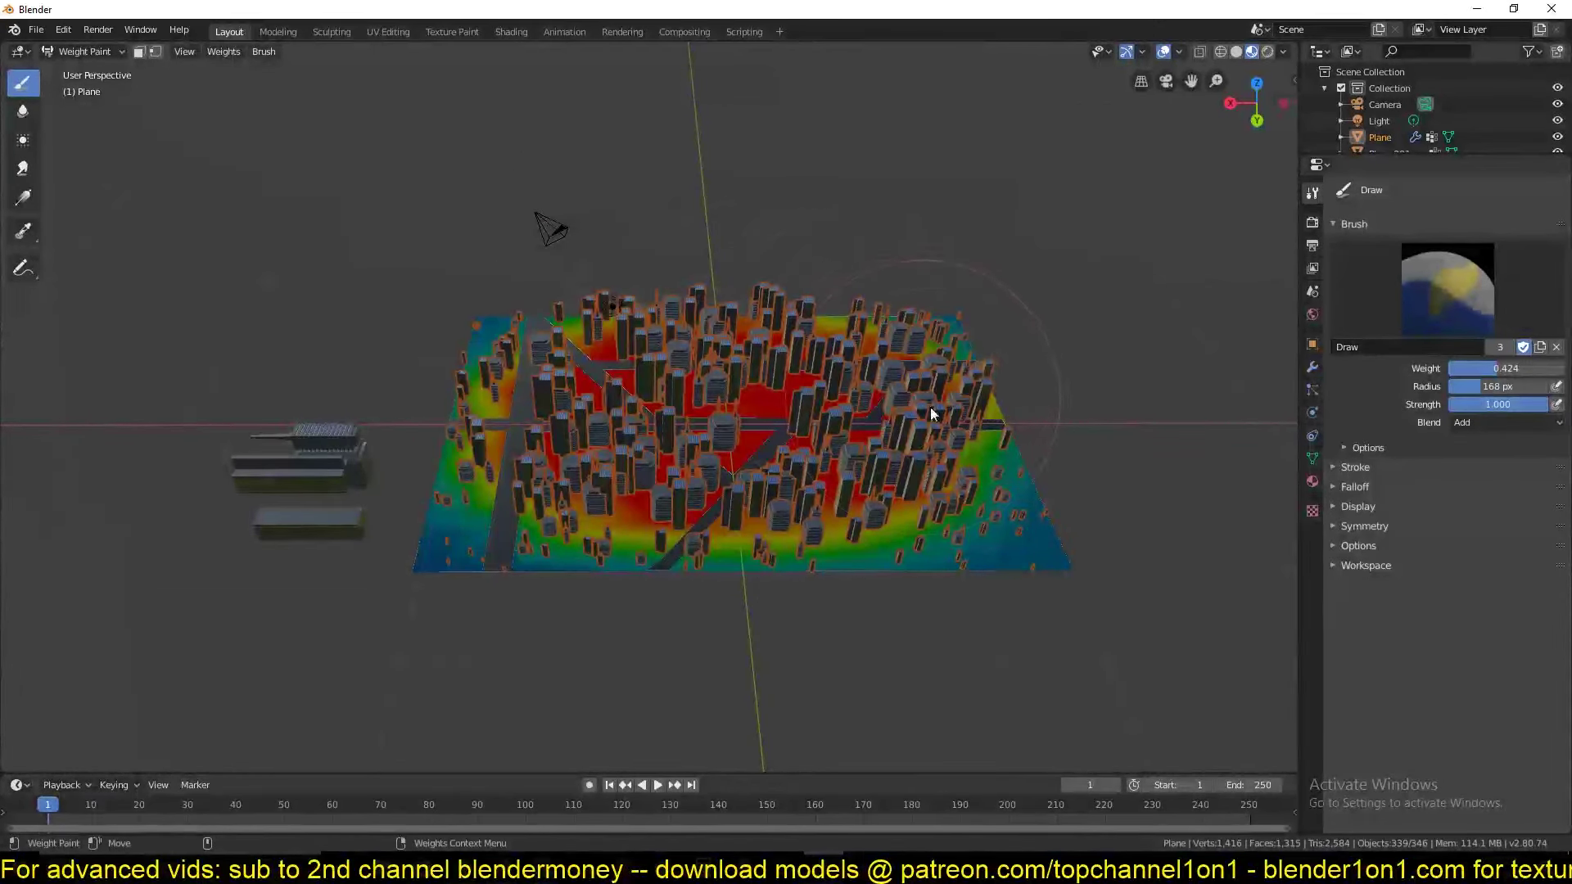
mouse_move(930, 406)
middle_mouse_down()
mouse_move(884, 473)
mouse_move(608, 412)
mouse_move(533, 343)
mouse_move(563, 335)
mouse_move(641, 388)
mouse_move(631, 337)
middle_mouse_up()
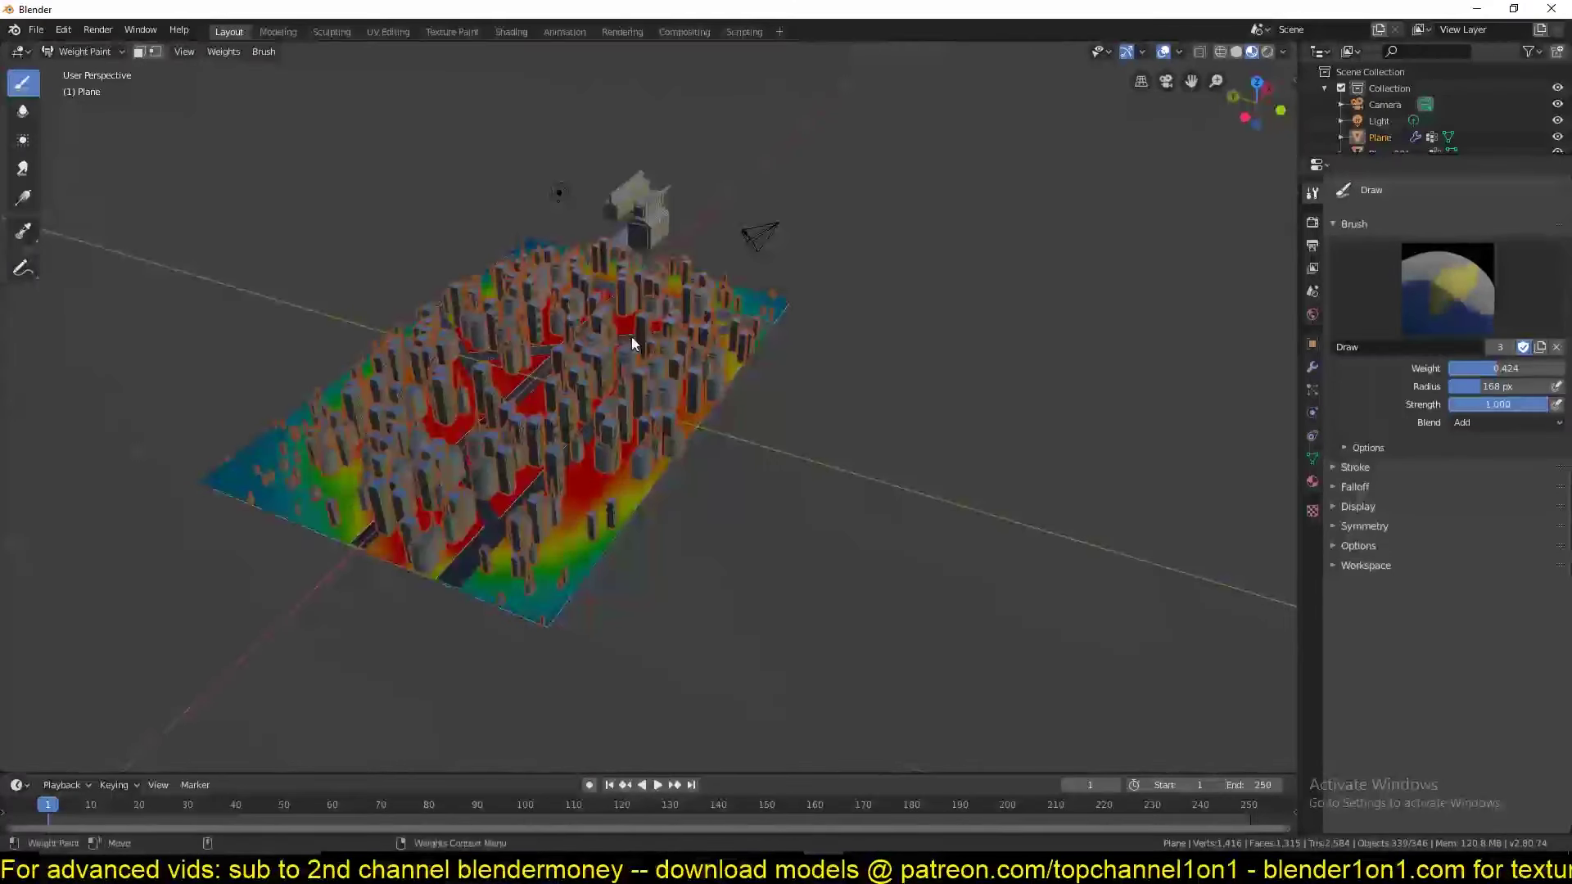
Switch the weight painting brush to the Subtract preset.
left_click(1522, 420)
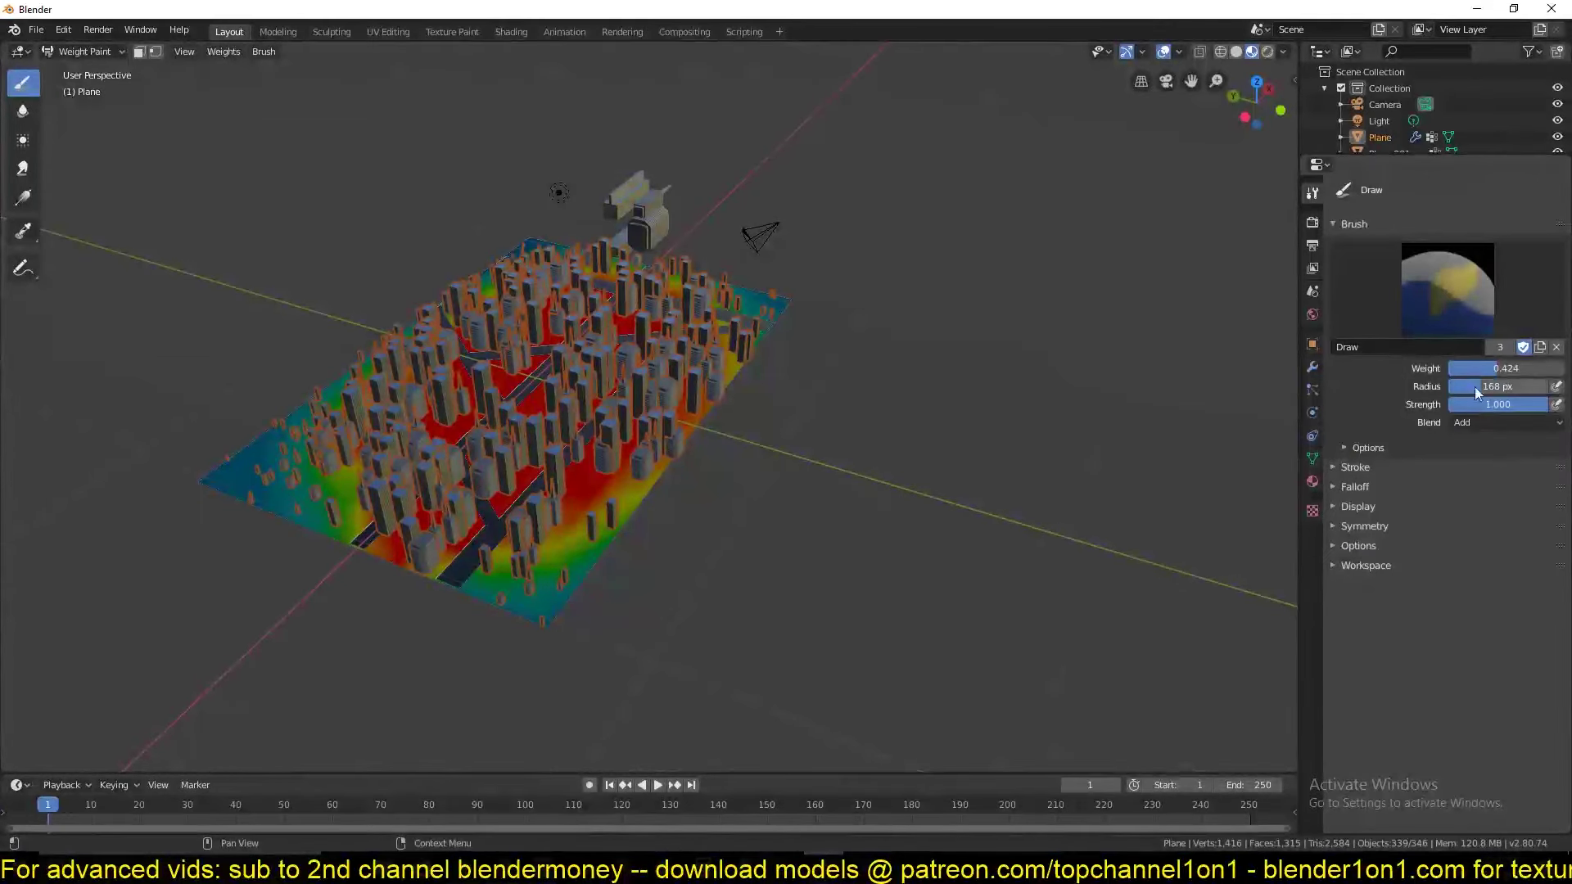
left_click(1498, 421)
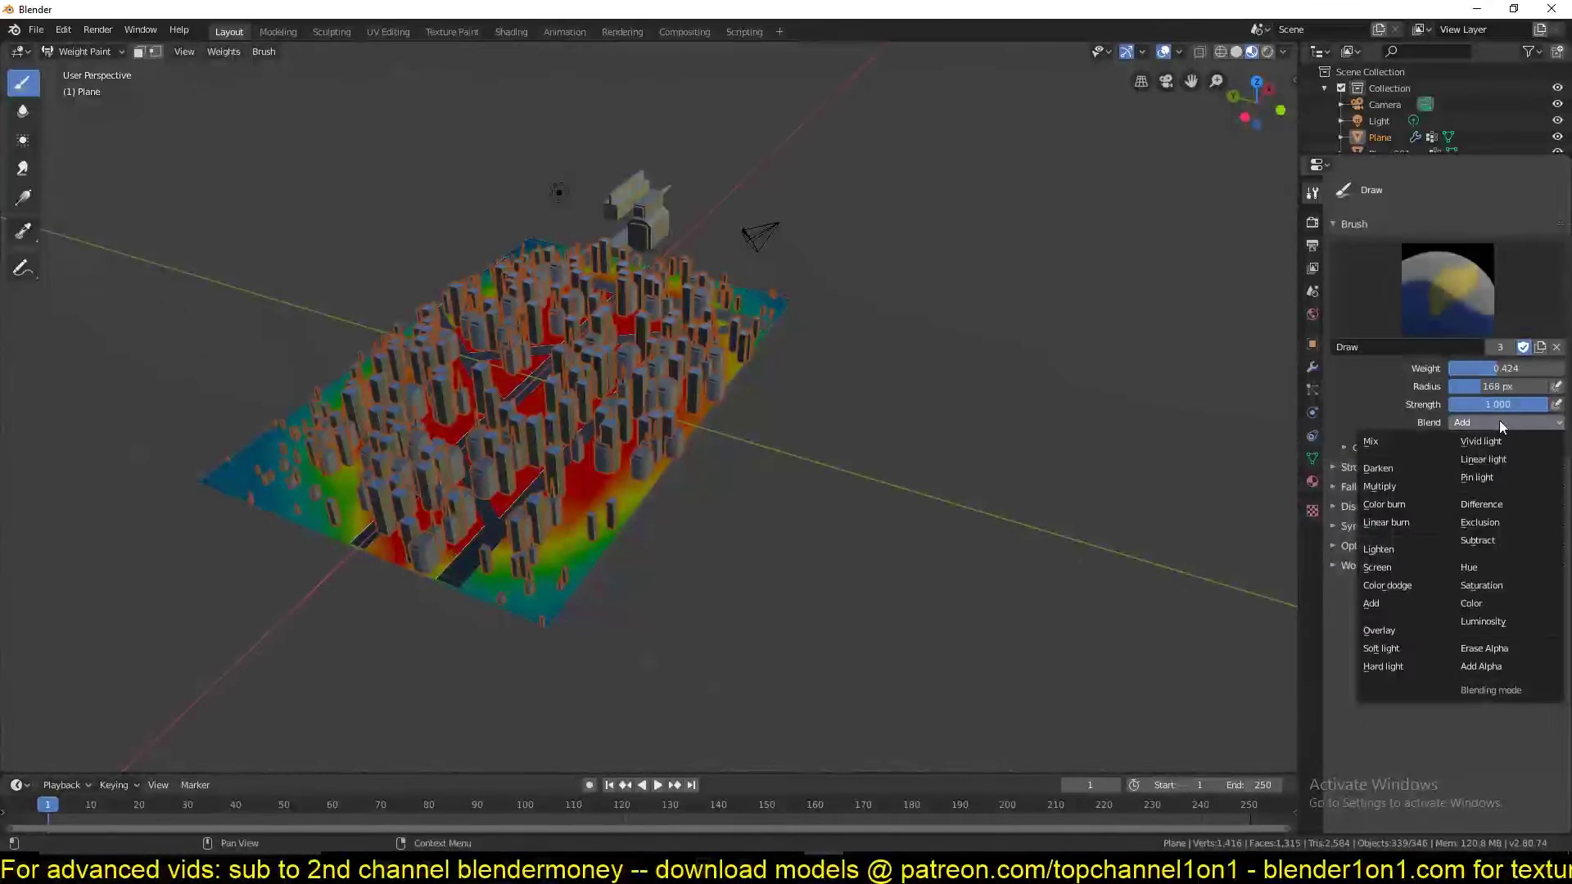
left_click(1388, 348)
left_click(1465, 299)
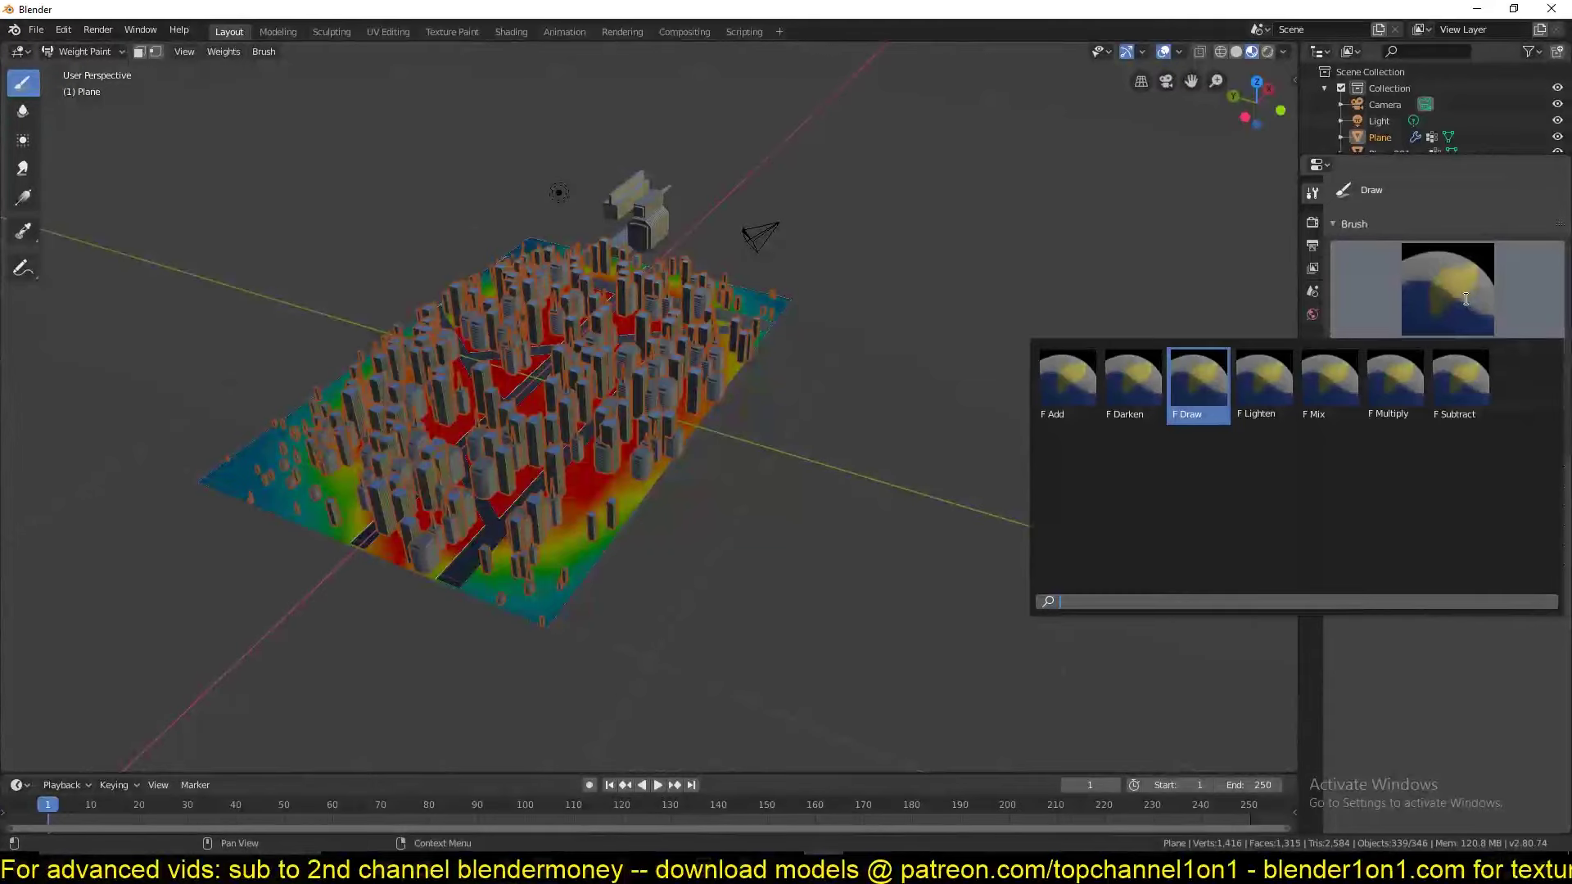
left_click(1466, 386)
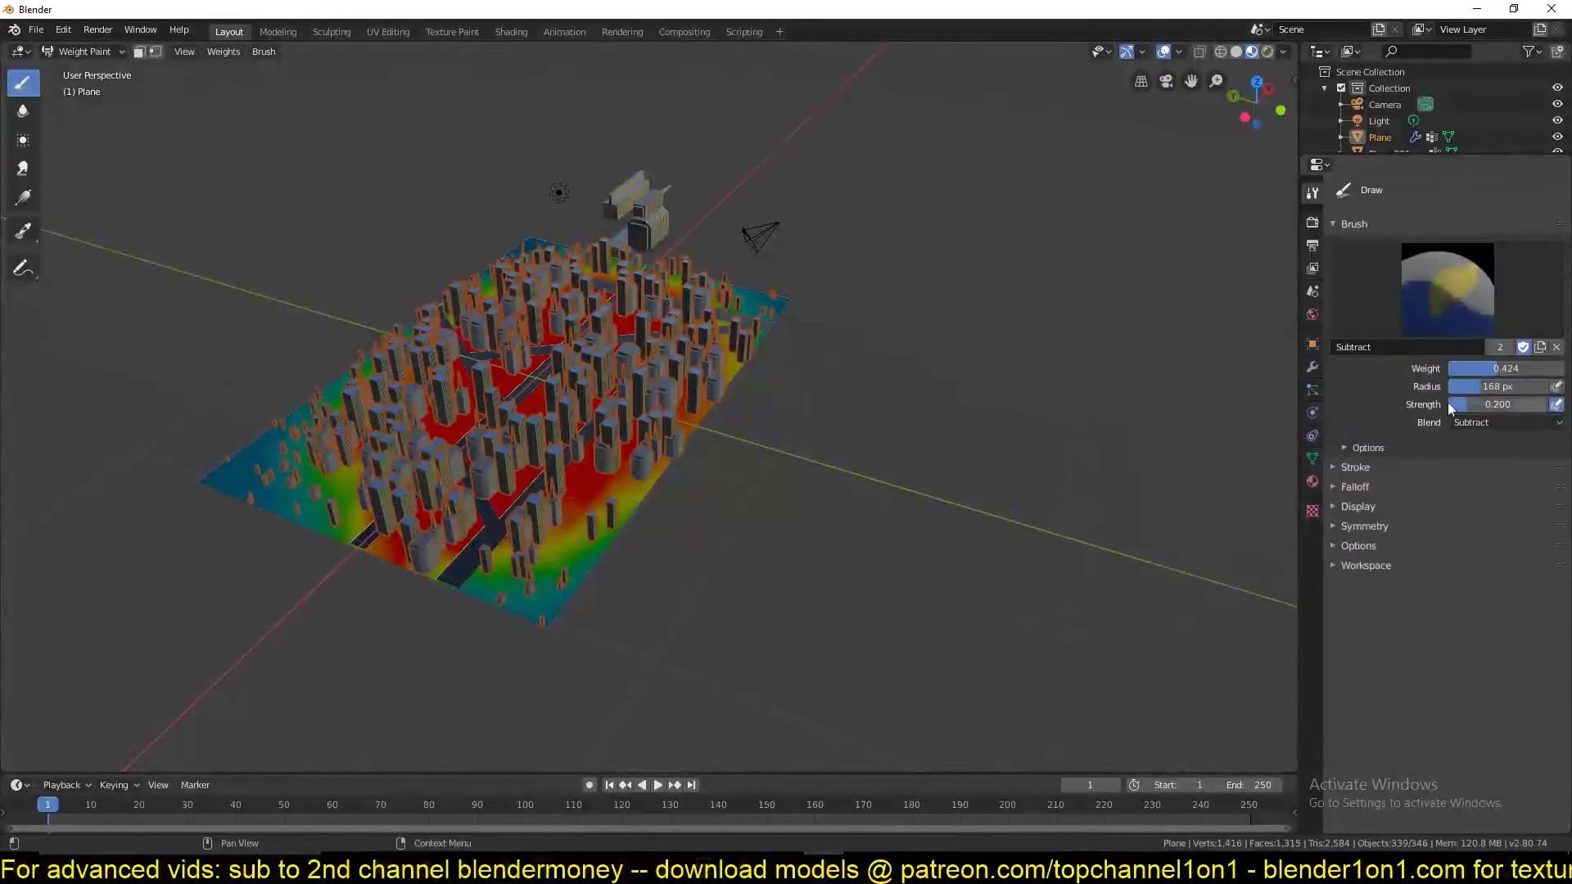
Subtract Group.001 weight around the city's outskirts to shorten the buildings there.
scroll(940, 469, "up", 5)
left_click_drag(761, 345, 503, 684)
scroll(503, 684, "down", 6)
mouse_move(502, 684)
middle_mouse_down()
mouse_move(691, 625)
mouse_move(750, 586)
middle_mouse_up()
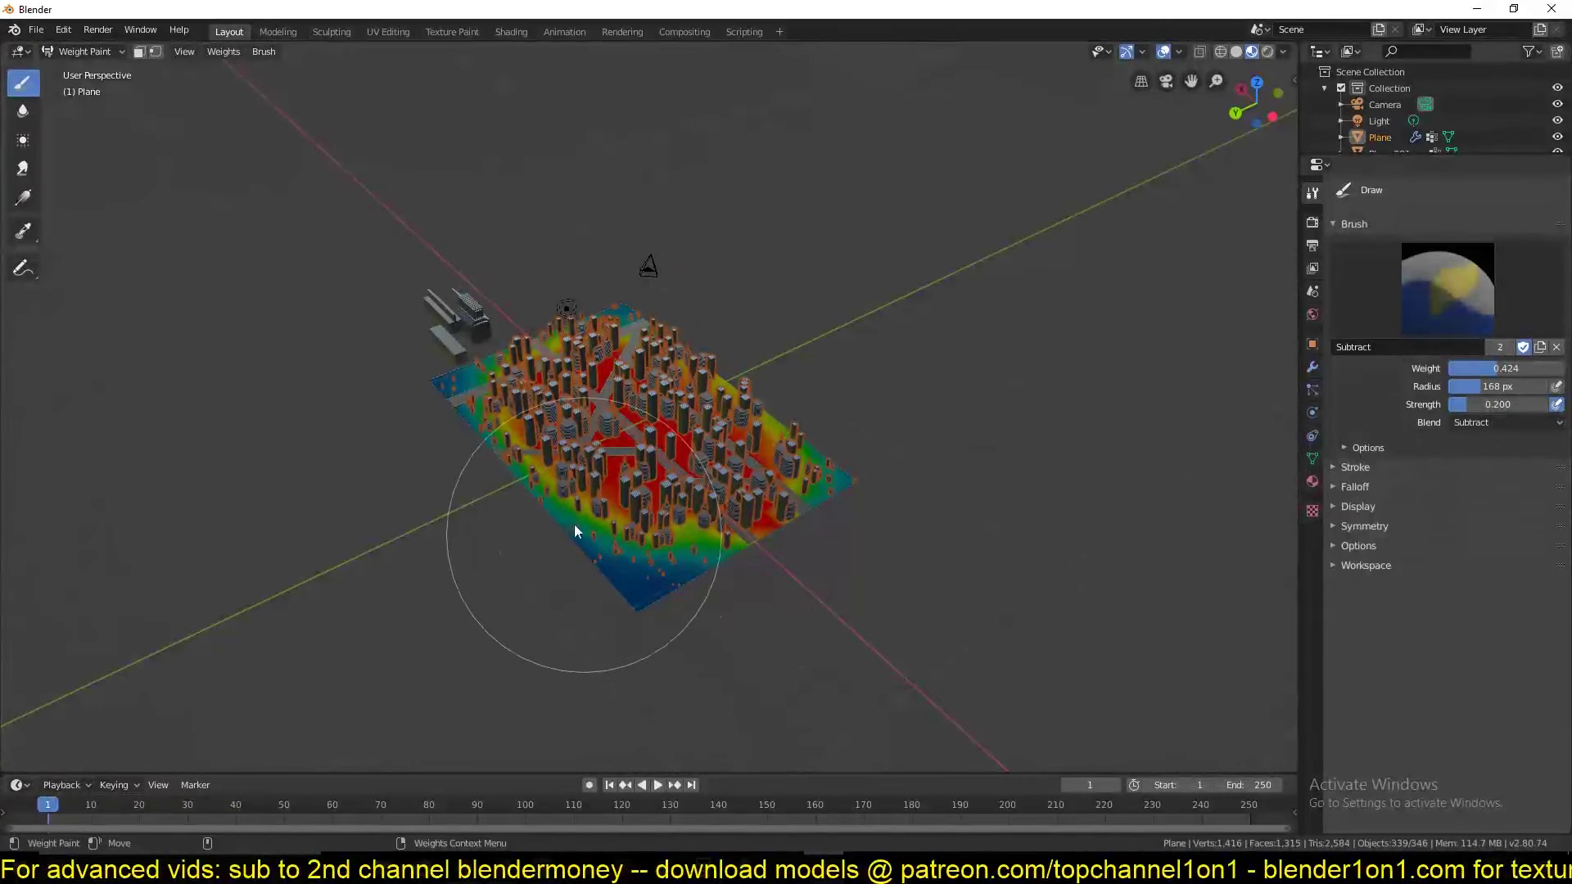
mouse_move(540, 449)
middle_mouse_down()
mouse_move(728, 547)
mouse_move(690, 503)
middle_mouse_up()
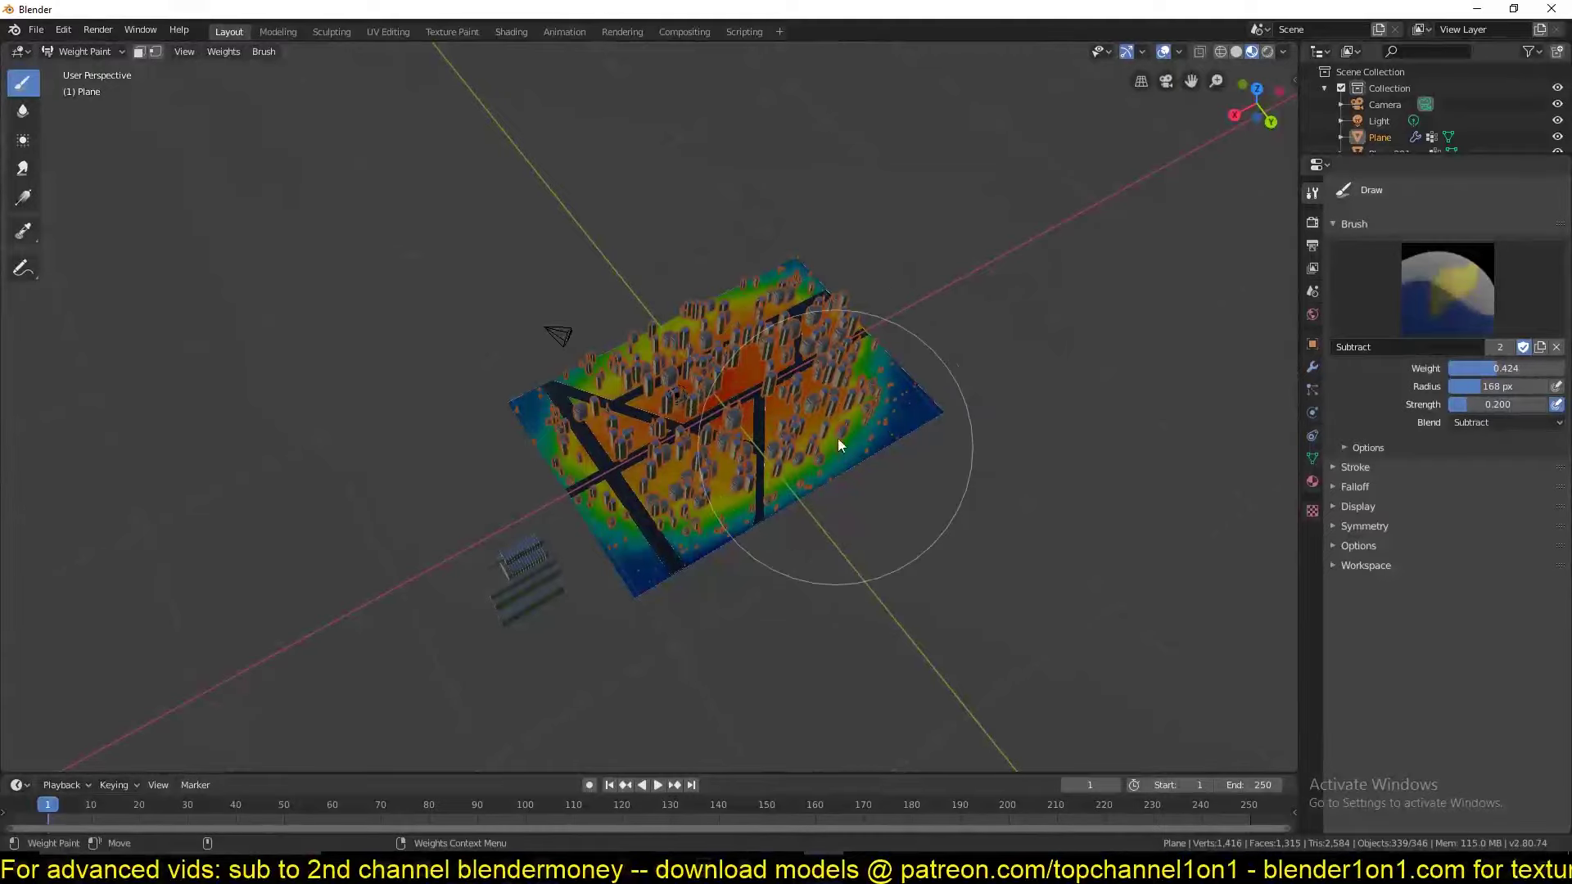
mouse_move(838, 439)
middle_mouse_down()
mouse_move(871, 314)
mouse_move(920, 276)
mouse_move(917, 301)
mouse_move(1024, 322)
mouse_move(1001, 281)
middle_mouse_up()
scroll(870, 315, "up", 4)
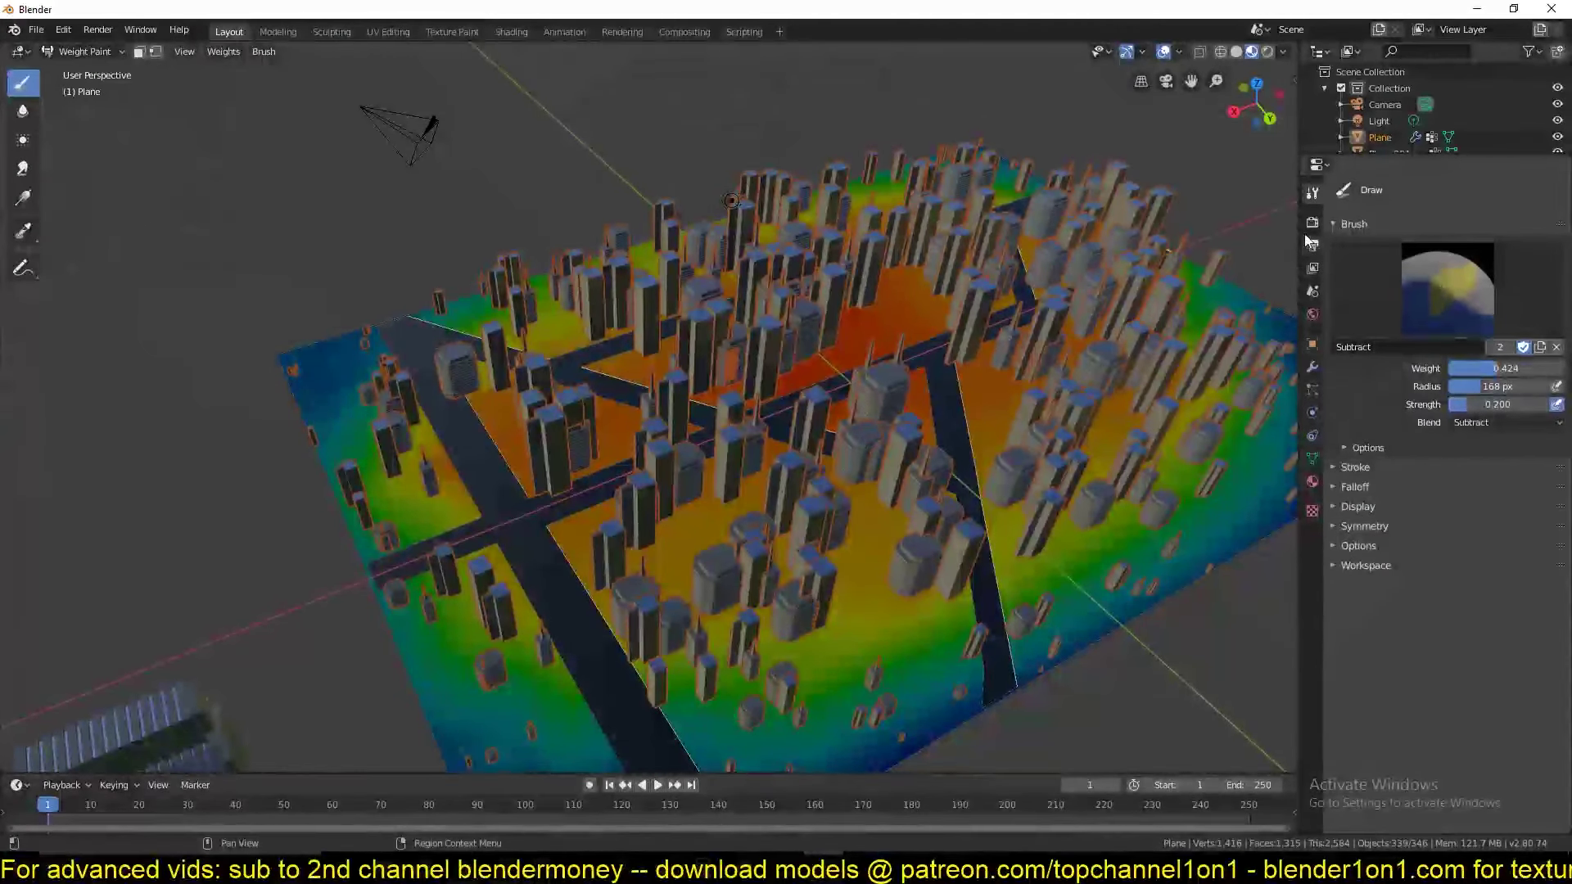
Check the vertex groups assigned to the hair particles' Density and Length, and make the Group vertex group active.
left_click(1311, 391)
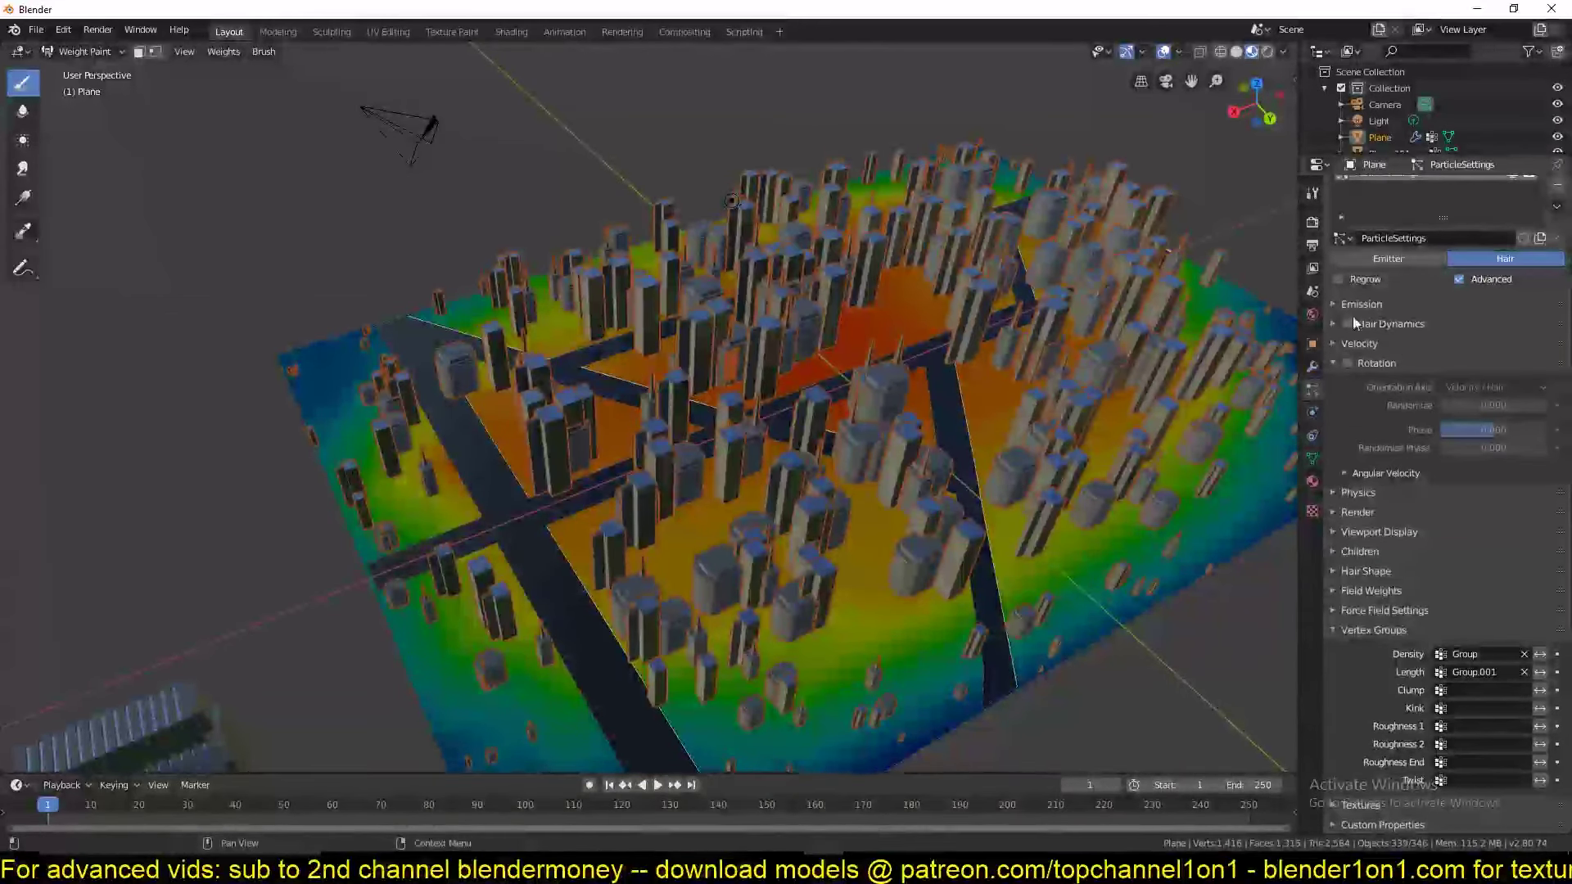
left_click(1313, 457)
left_click(1397, 243)
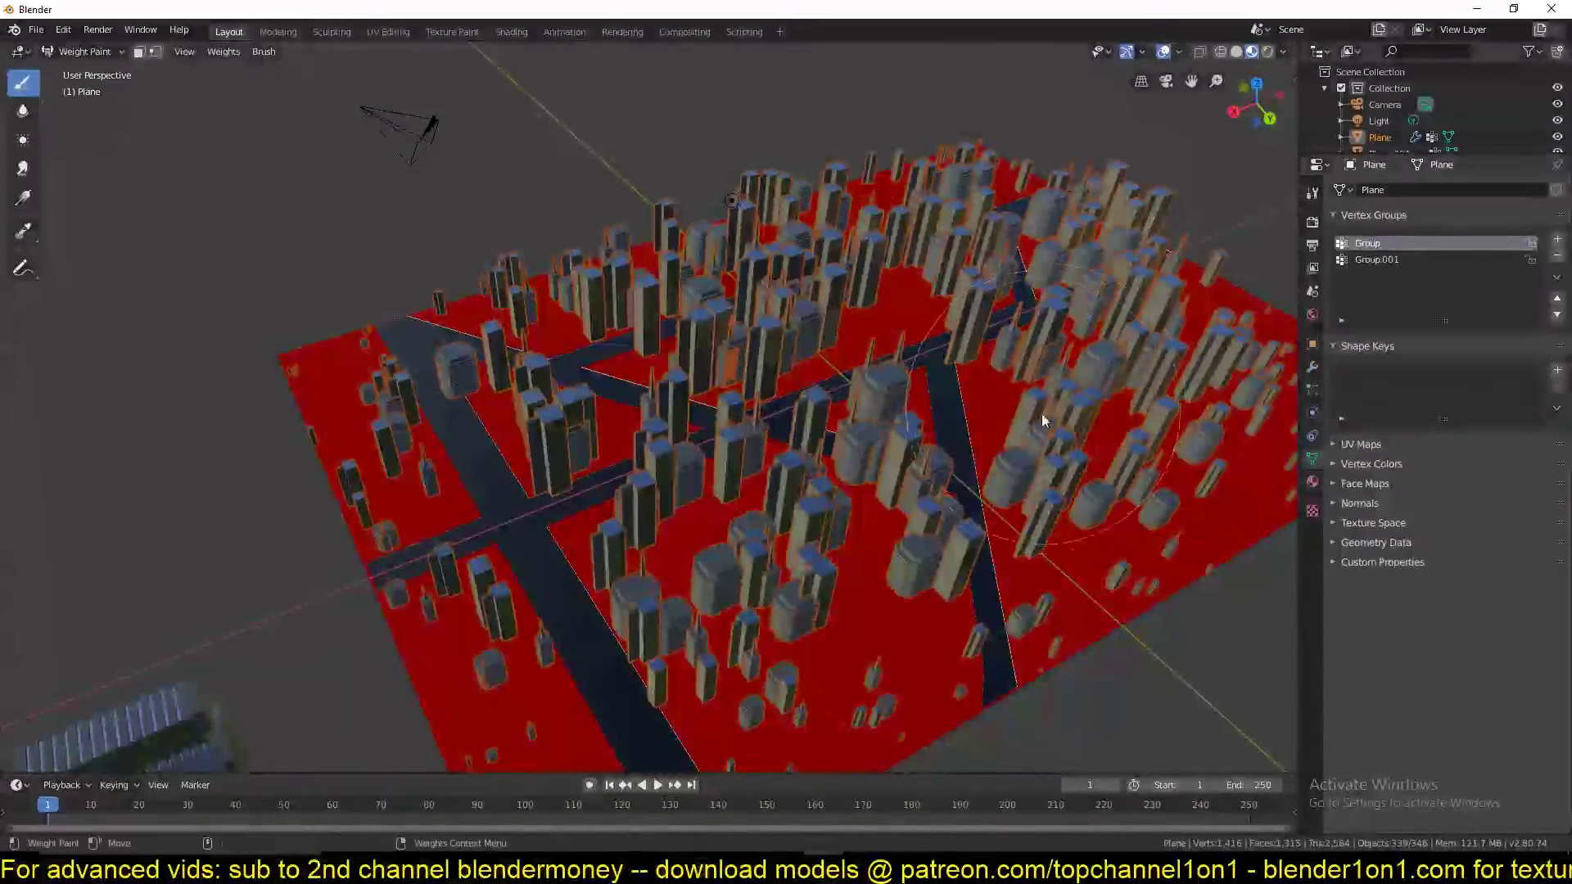
middle_click_drag(1041, 414, 697, 298)
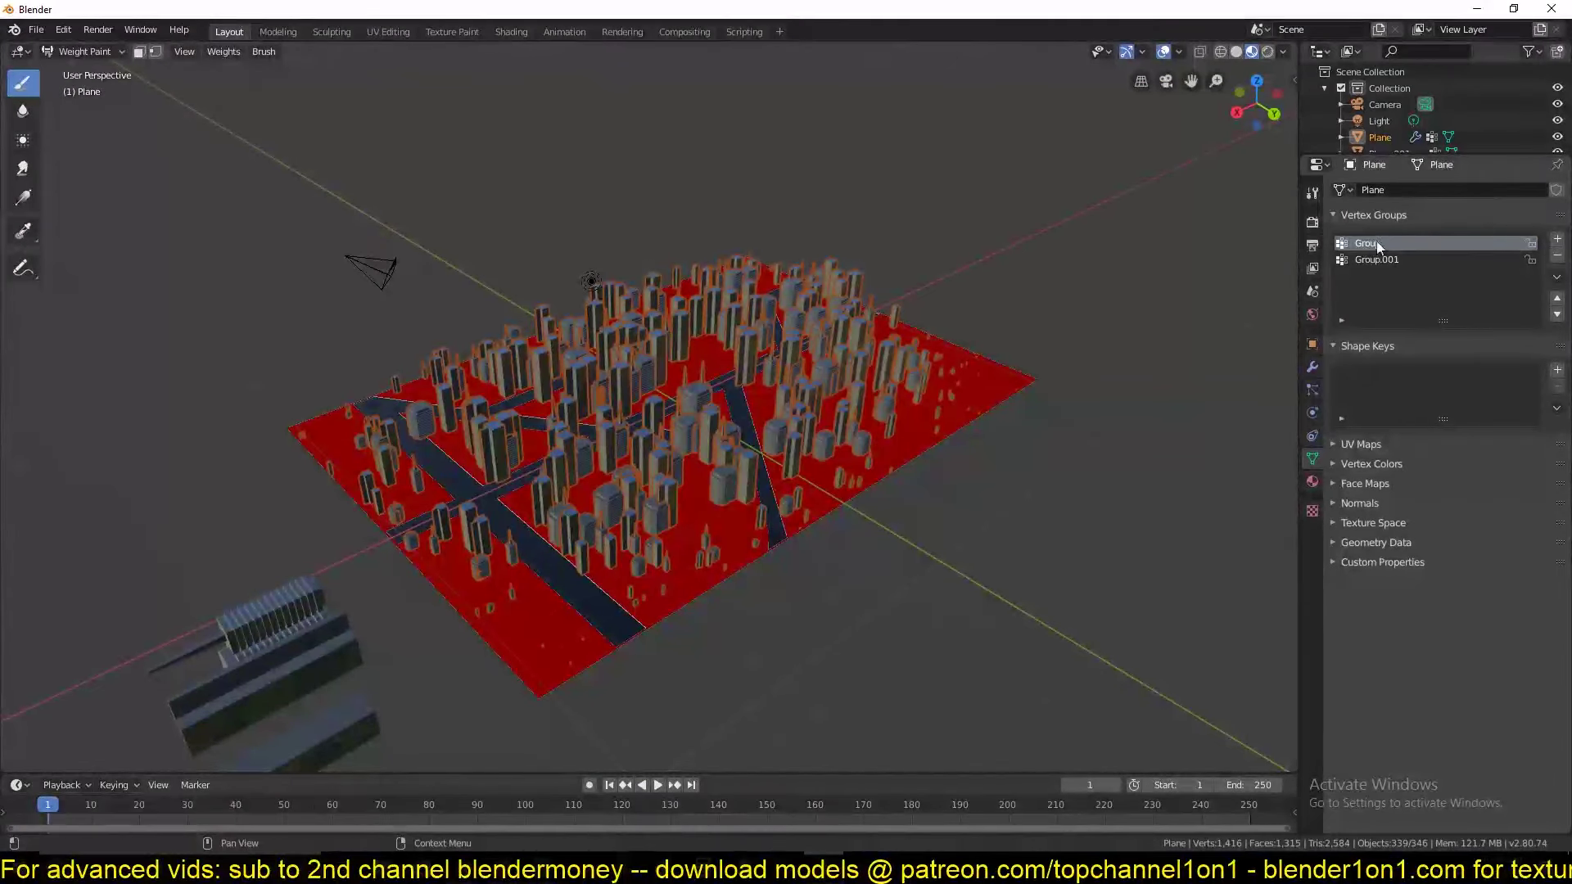
Subtract weight from the Group vertex group along the plane's outer edges with the Subtract brush to thin out the buildings.
left_click(1312, 193)
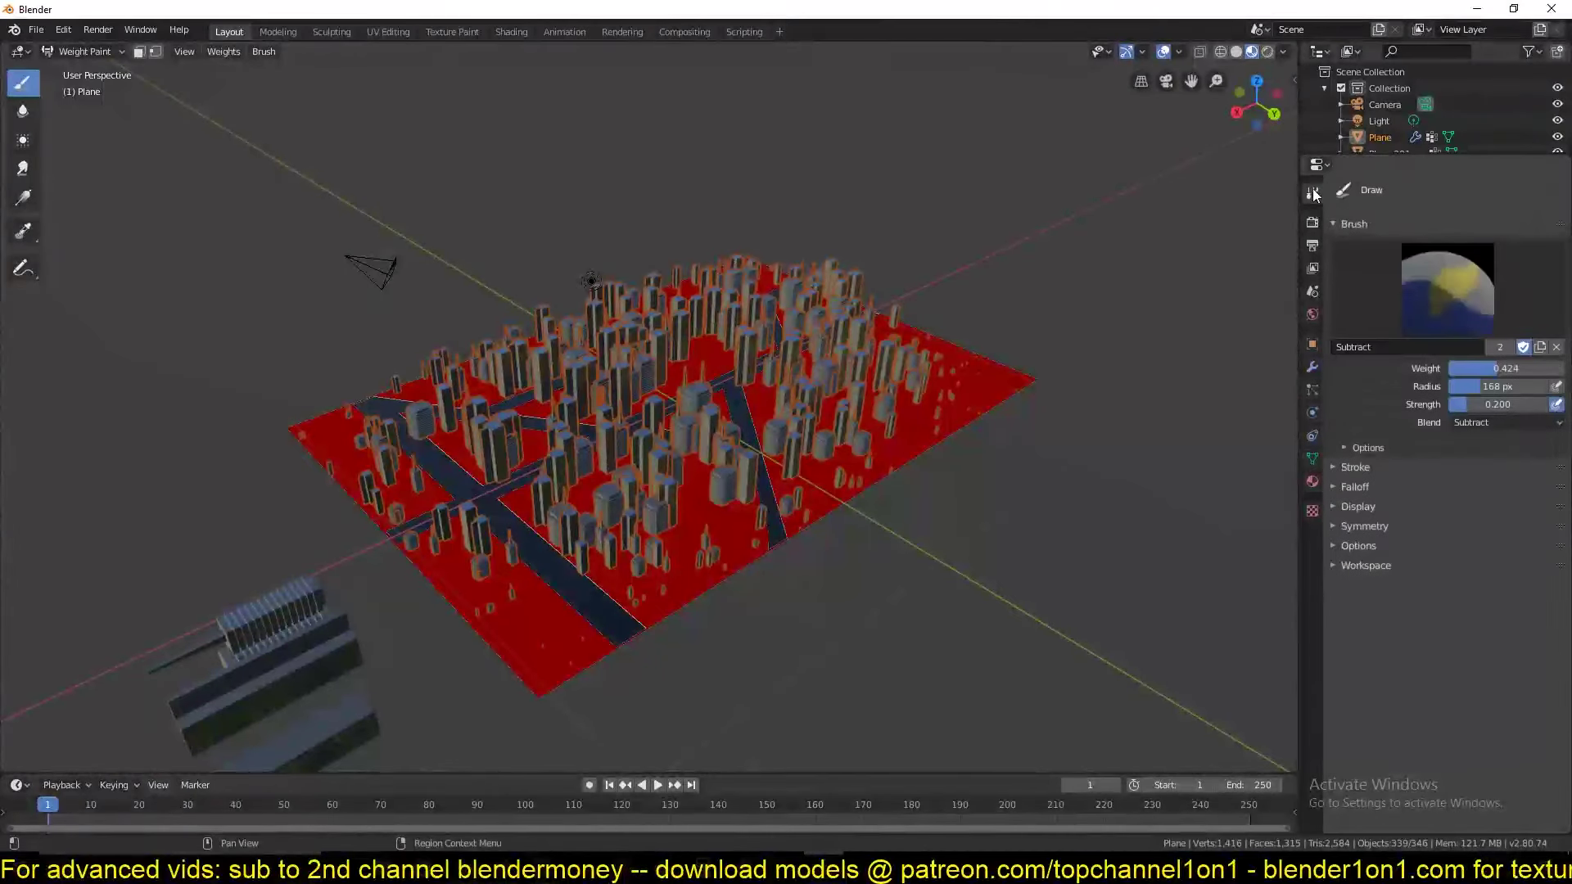
mouse_move(930, 391)
left_mouse_down()
mouse_move(948, 424)
mouse_move(745, 565)
left_mouse_up()
middle_click_drag(533, 639, 747, 681)
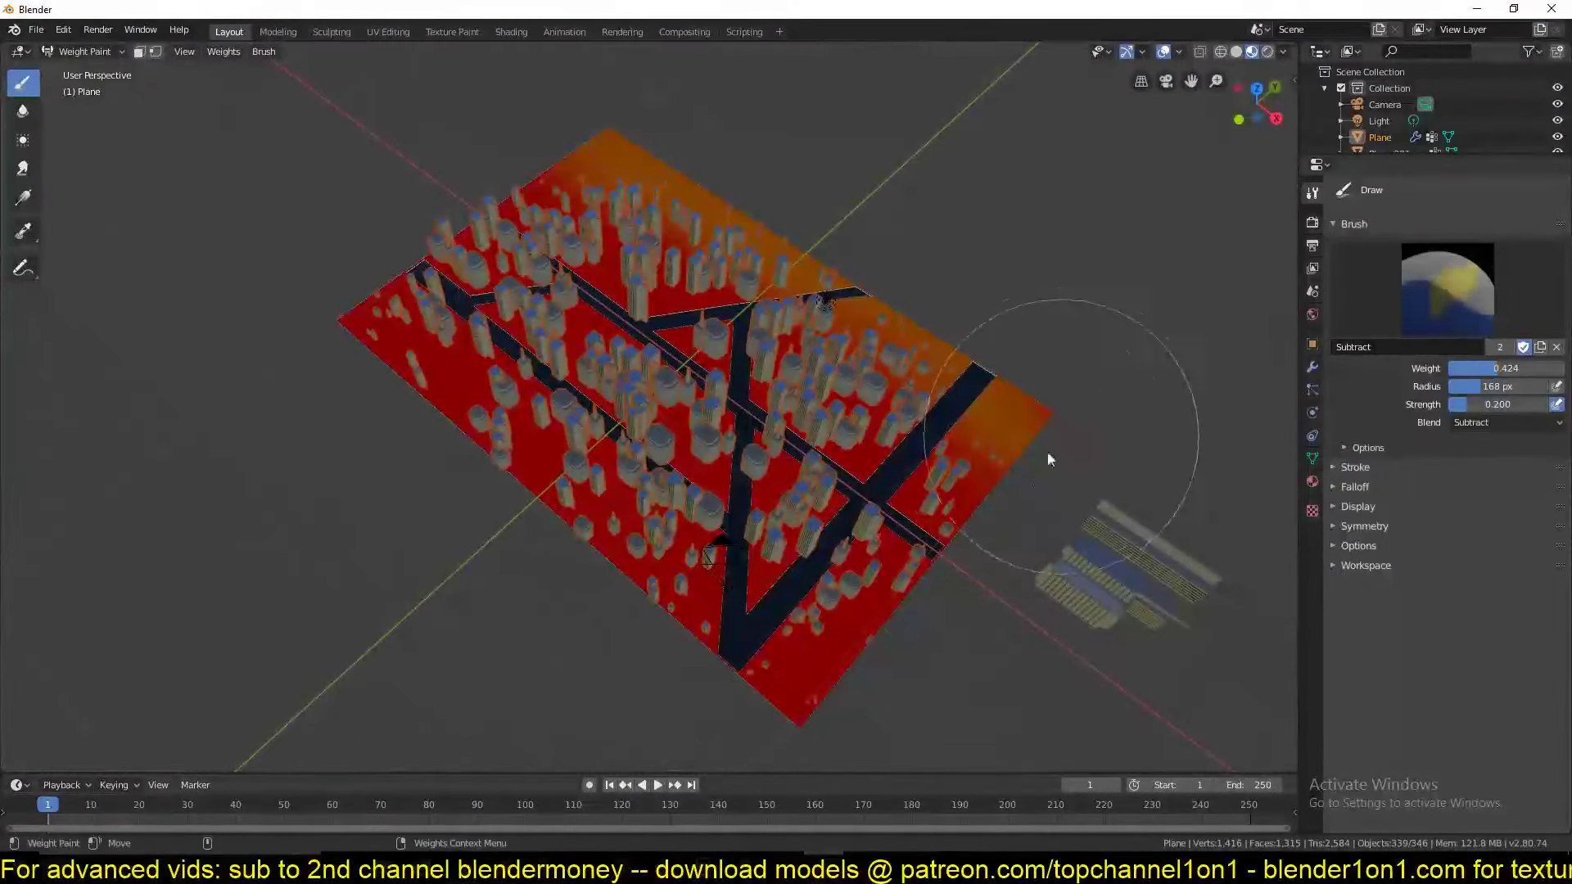
mouse_move(1049, 459)
left_mouse_down()
mouse_move(812, 645)
mouse_move(927, 521)
mouse_move(692, 646)
mouse_move(547, 503)
mouse_move(482, 463)
mouse_move(366, 291)
left_mouse_up()
mouse_move(366, 292)
middle_mouse_down()
mouse_move(654, 317)
mouse_move(836, 439)
middle_mouse_up()
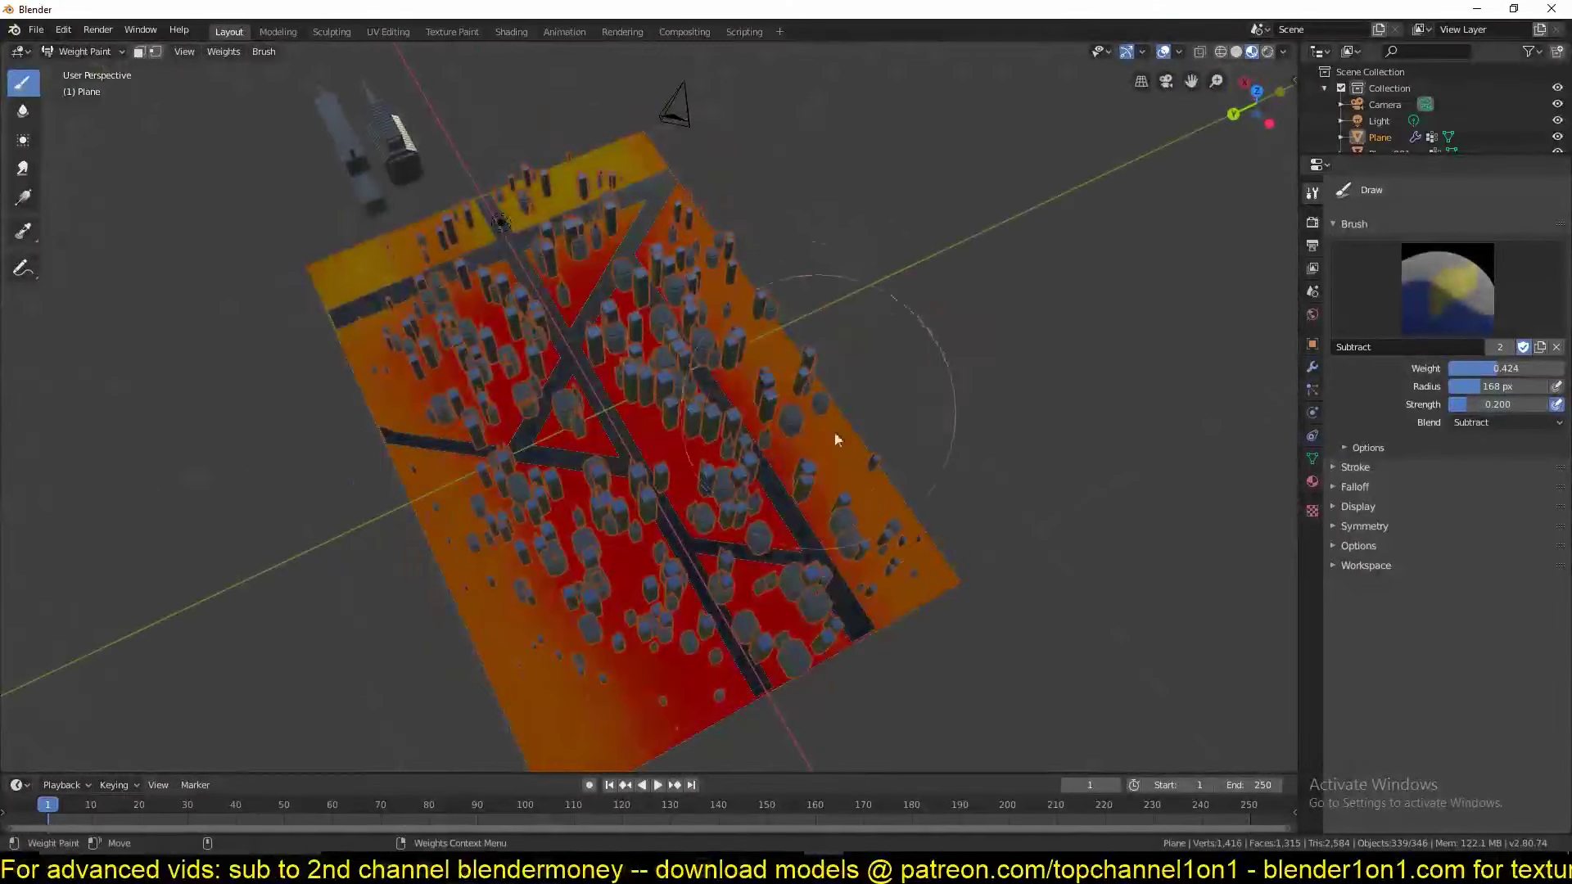
mouse_move(836, 440)
left_mouse_down()
mouse_move(648, 661)
mouse_move(515, 659)
mouse_move(445, 508)
mouse_move(376, 283)
mouse_move(415, 198)
left_mouse_up()
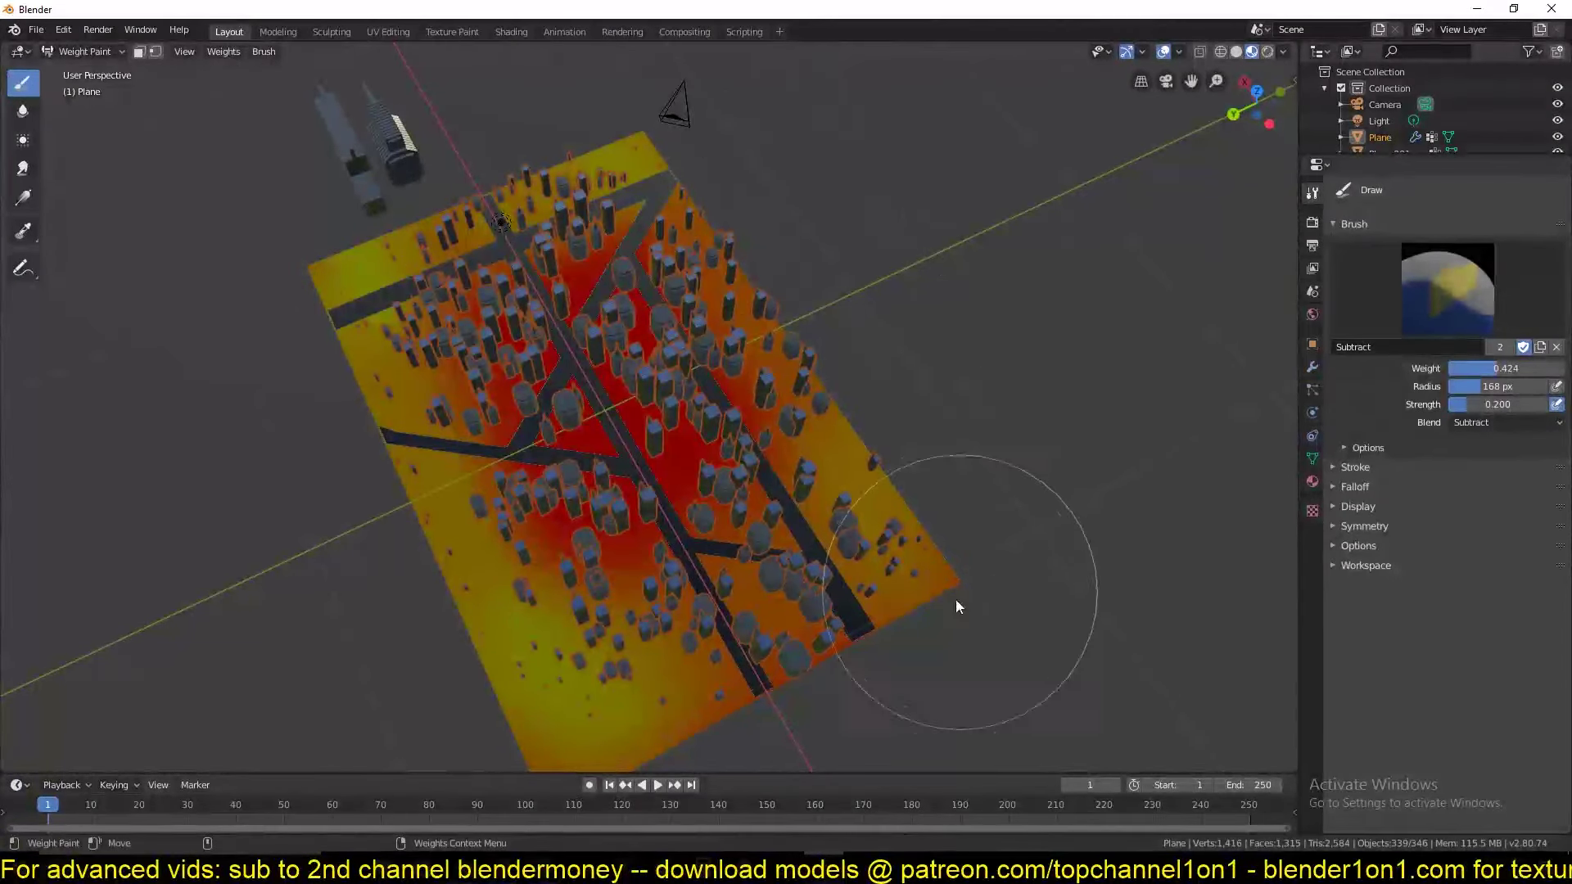
mouse_move(955, 606)
middle_mouse_down()
mouse_move(933, 519)
mouse_move(912, 554)
mouse_move(856, 523)
middle_mouse_up()
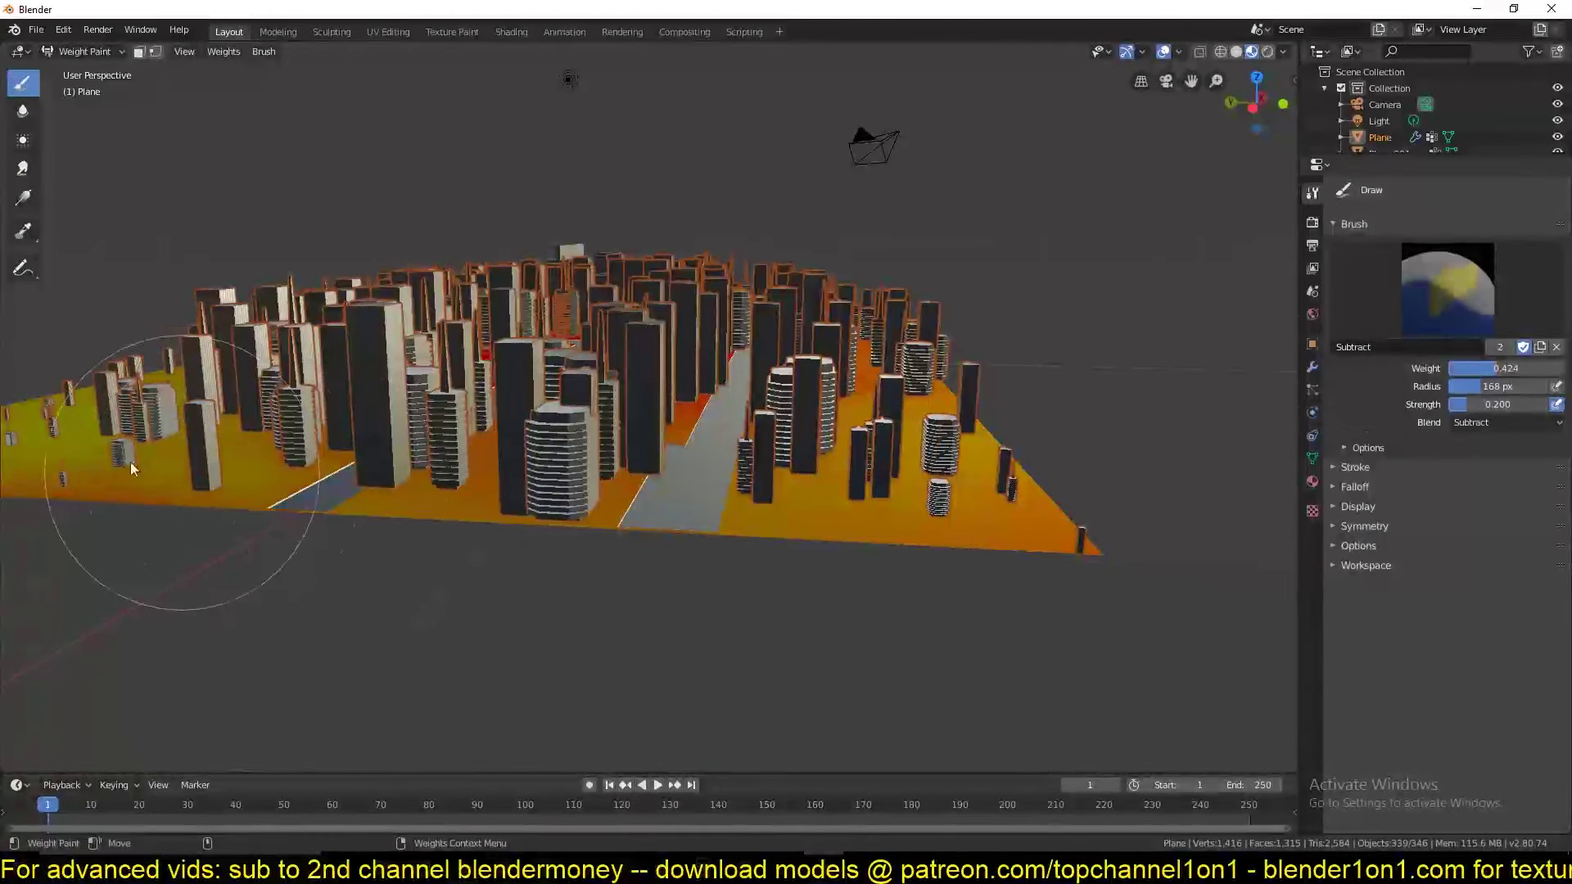
Subtract Group vertex group weight from the plane's outer strip beyond the wide road, and return to Object Mode.
middle_click_drag(130, 462, 619, 582)
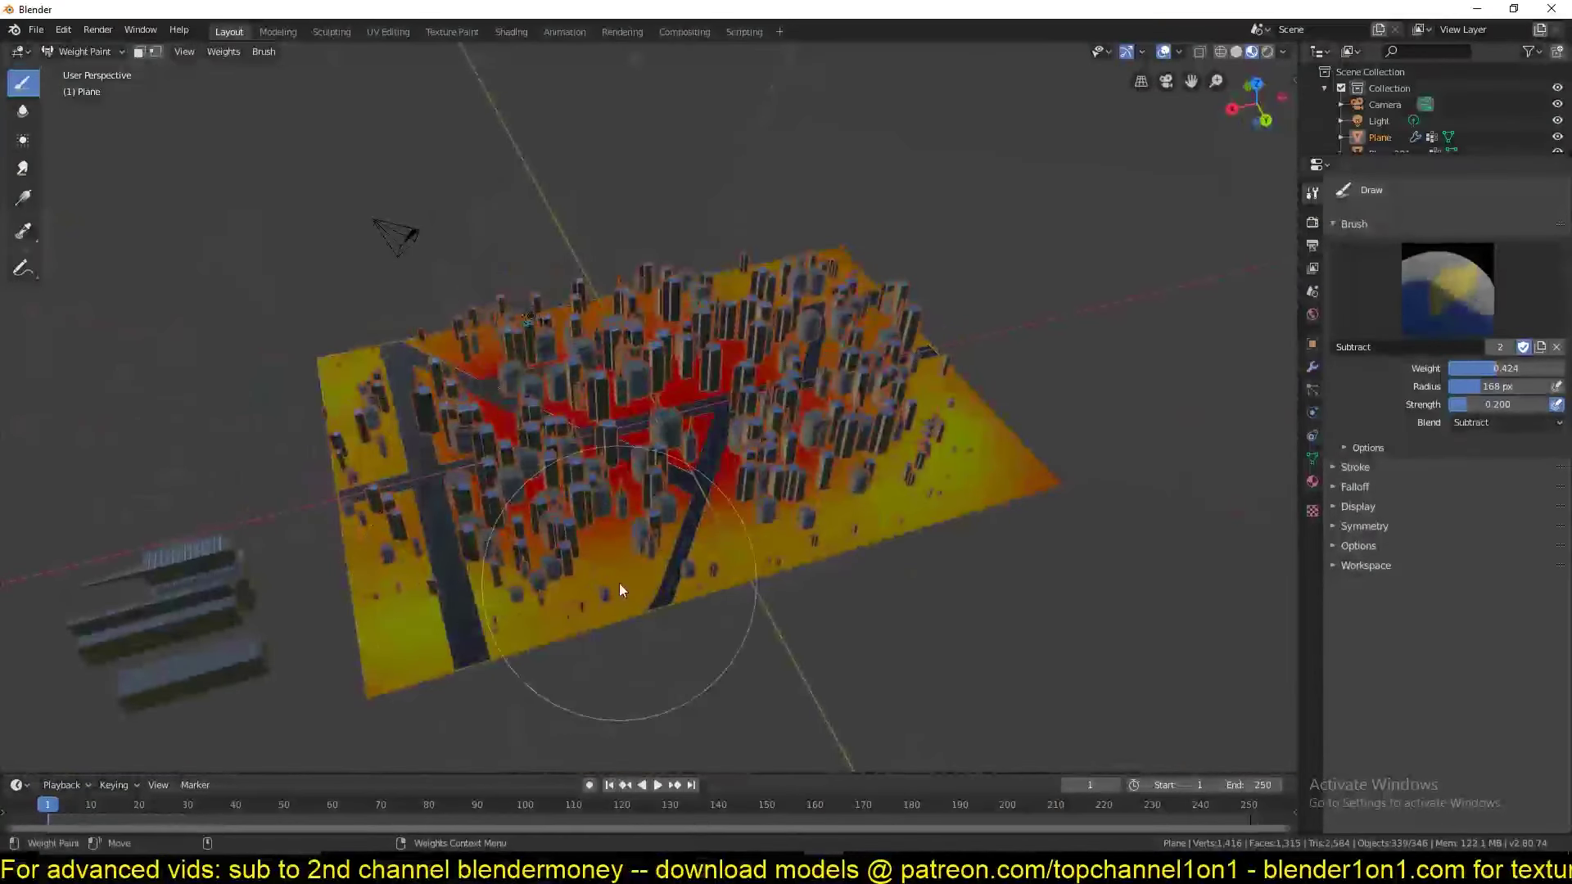
mouse_move(382, 589)
left_mouse_down()
mouse_move(336, 542)
mouse_move(354, 425)
left_mouse_up()
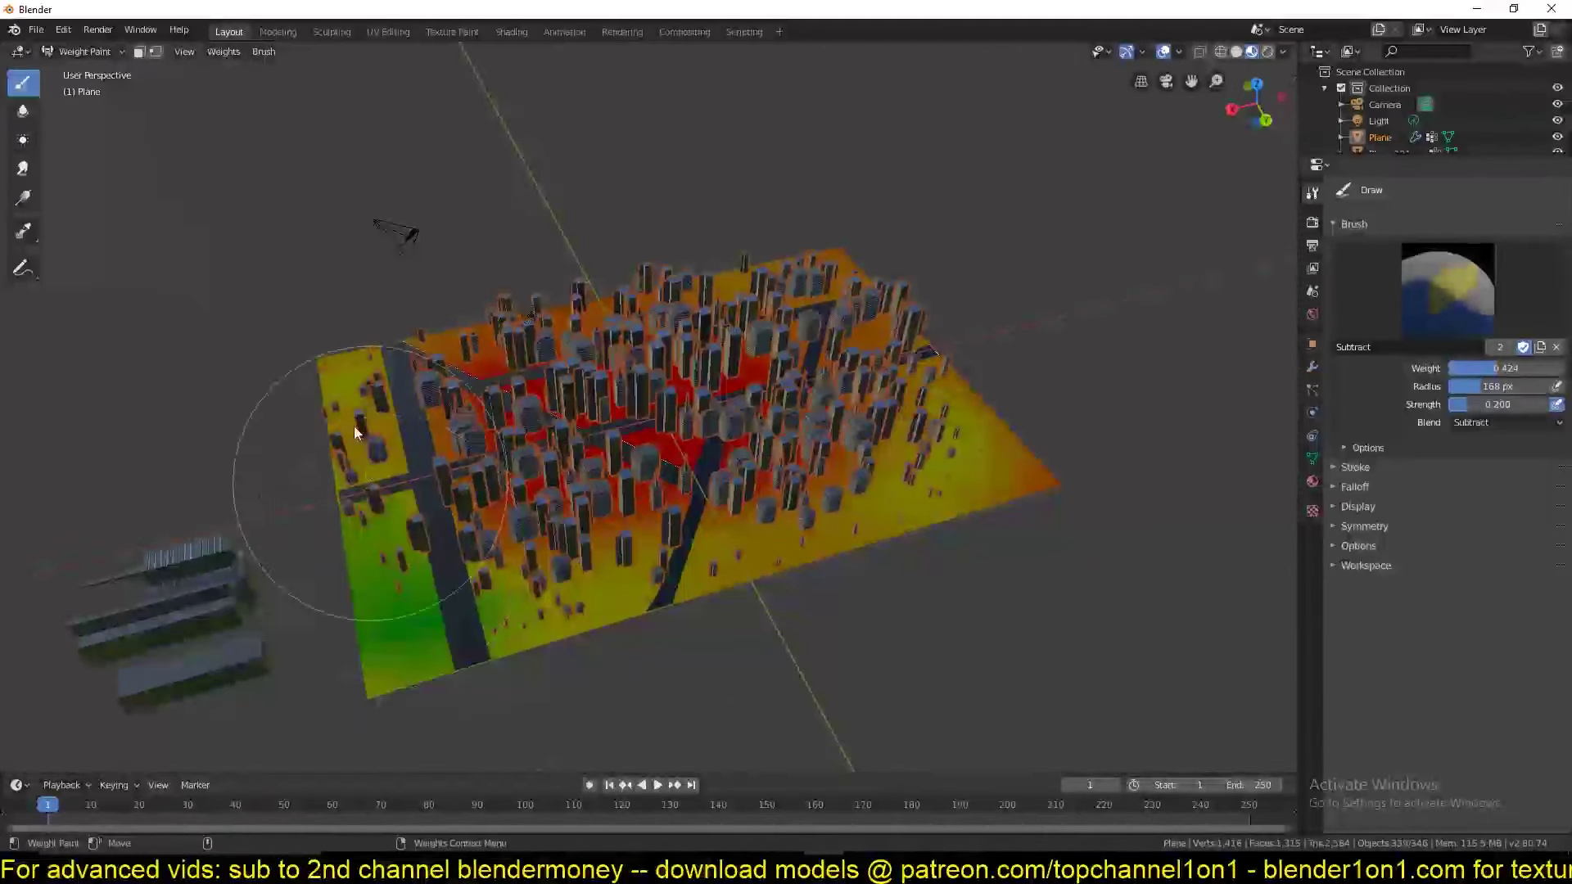
left_click(116, 56)
left_click(90, 70)
Duplicate the source building with the spire and move the copy -1.25 m along the Y axis.
middle_click_drag(425, 249, 679, 465)
scroll(827, 465, "up", 5)
key("alt+a")
left_click(478, 527)
key("shift+d")
right_click(683, 439)
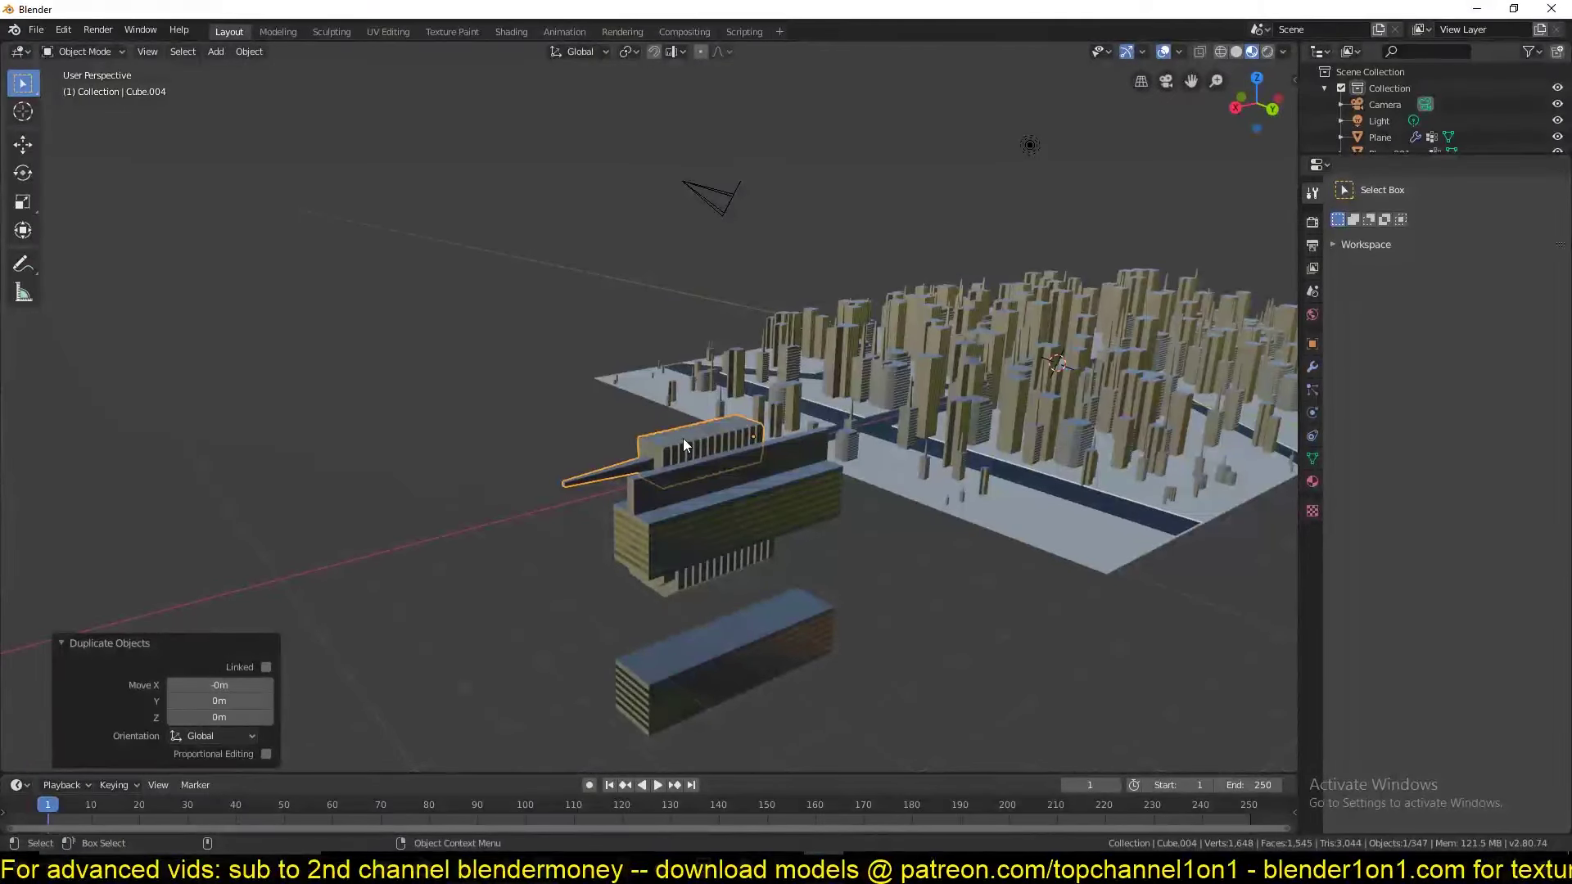
key("g")
key("y")
left_click(779, 422)
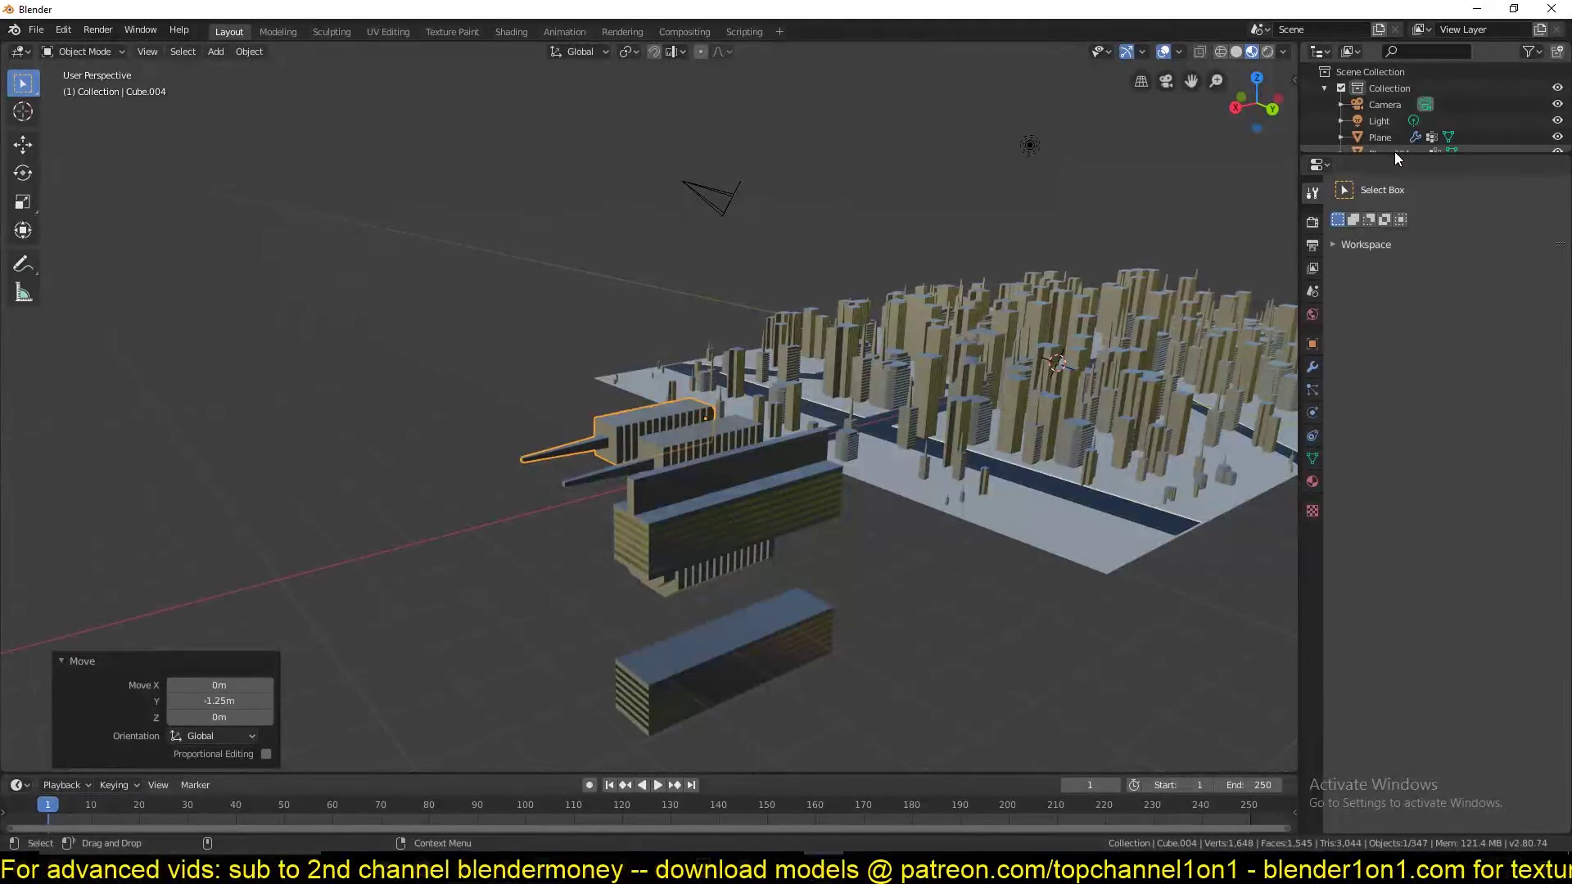
left_click_drag(1396, 155, 1396, 381)
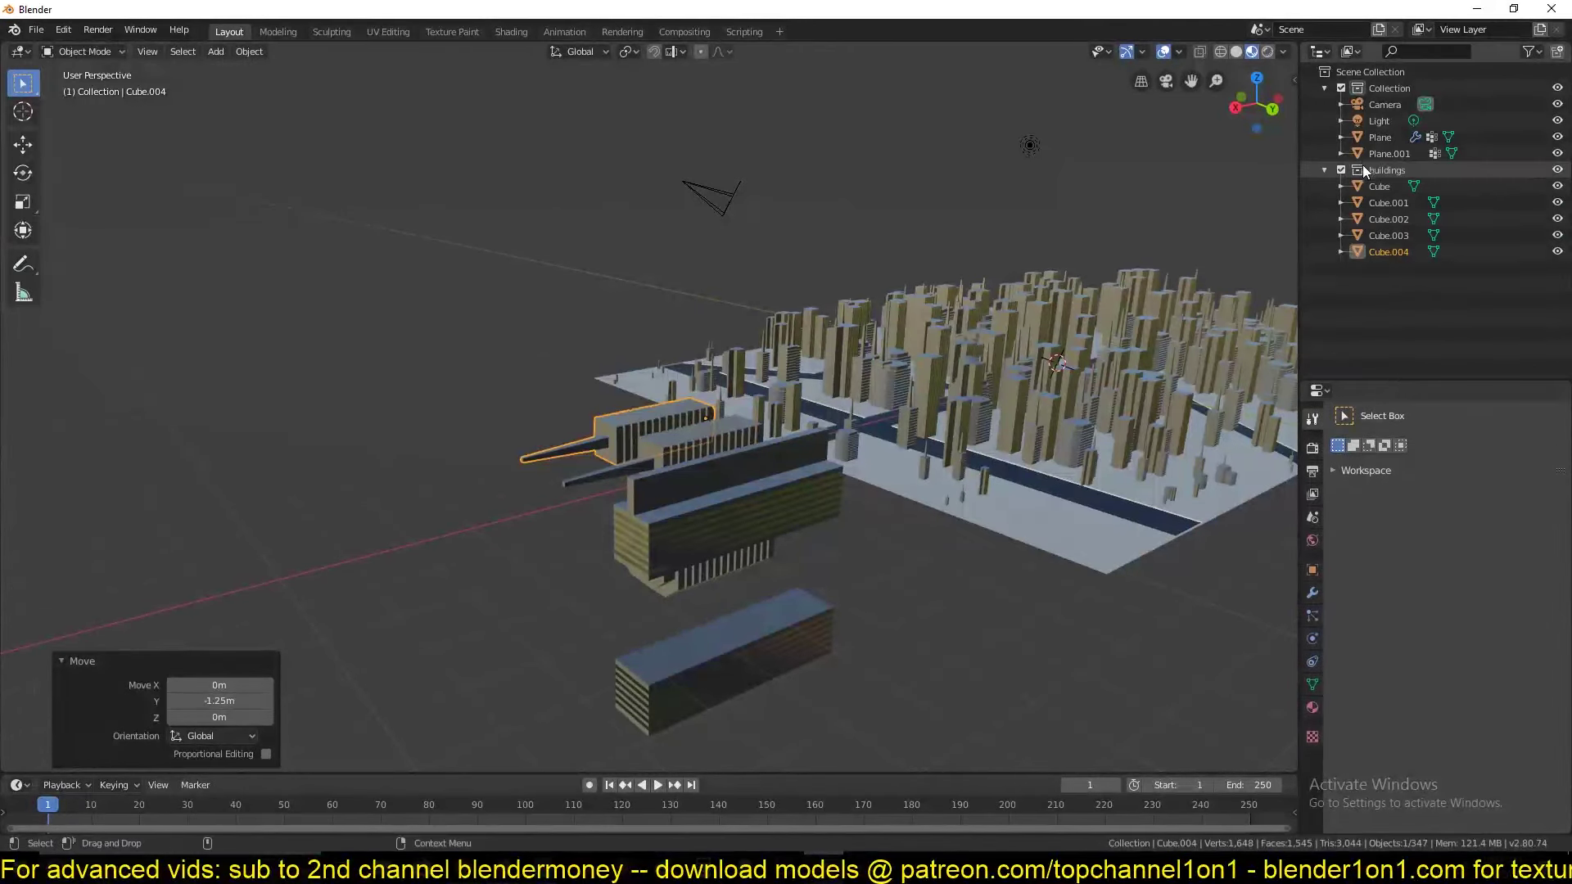
Scale the copied spire building uniformly by 1.733, stretch it further along the X axis, and deselect it.
middle_click_drag(1059, 307, 1060, 339)
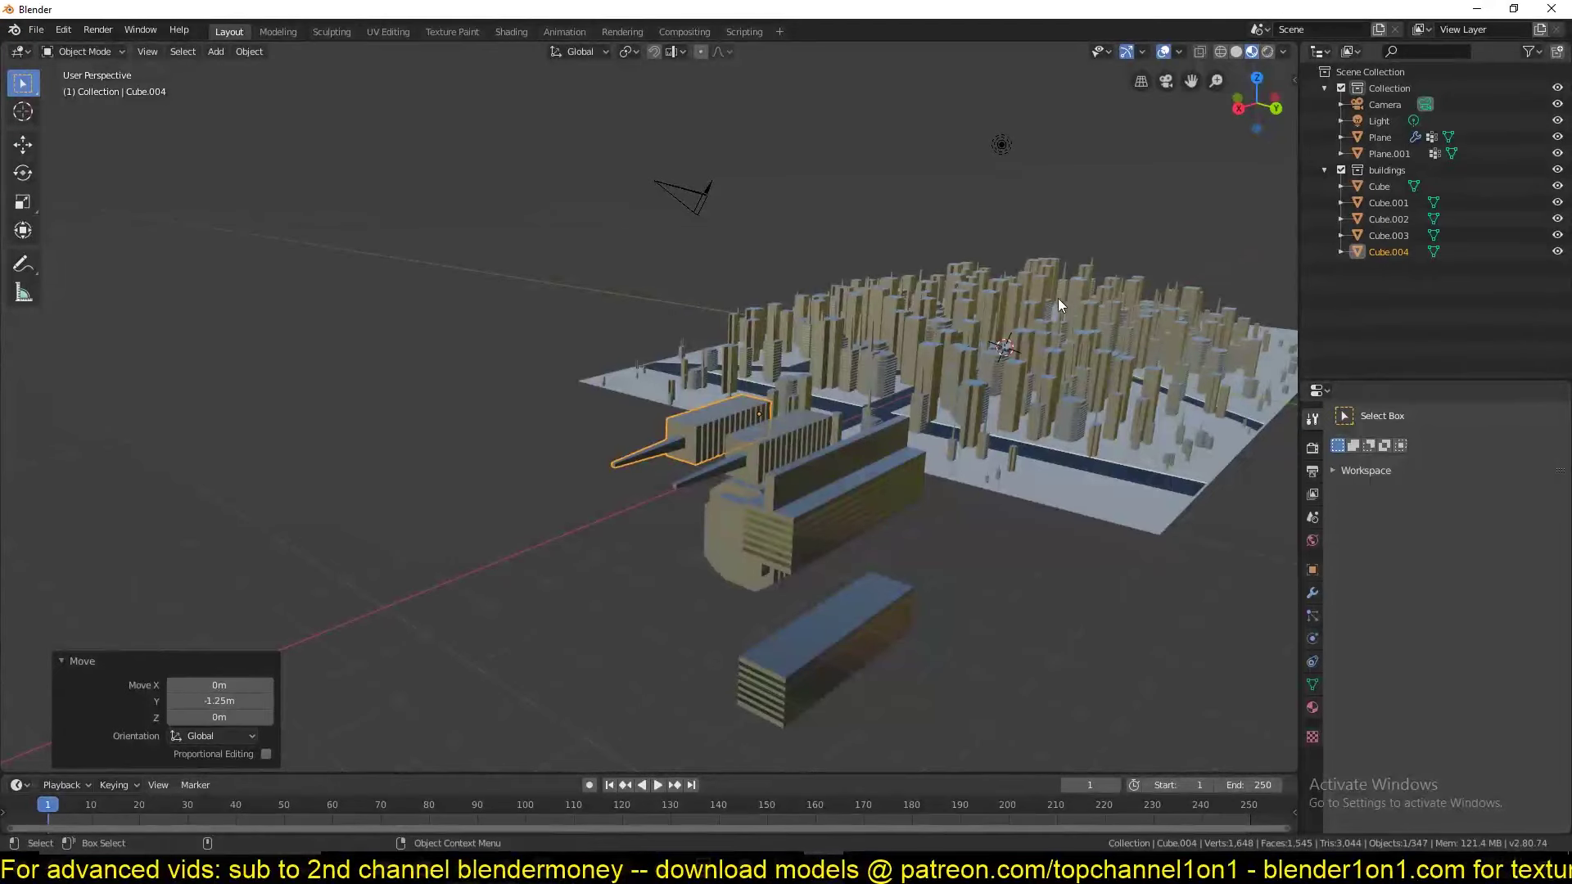
key("s")
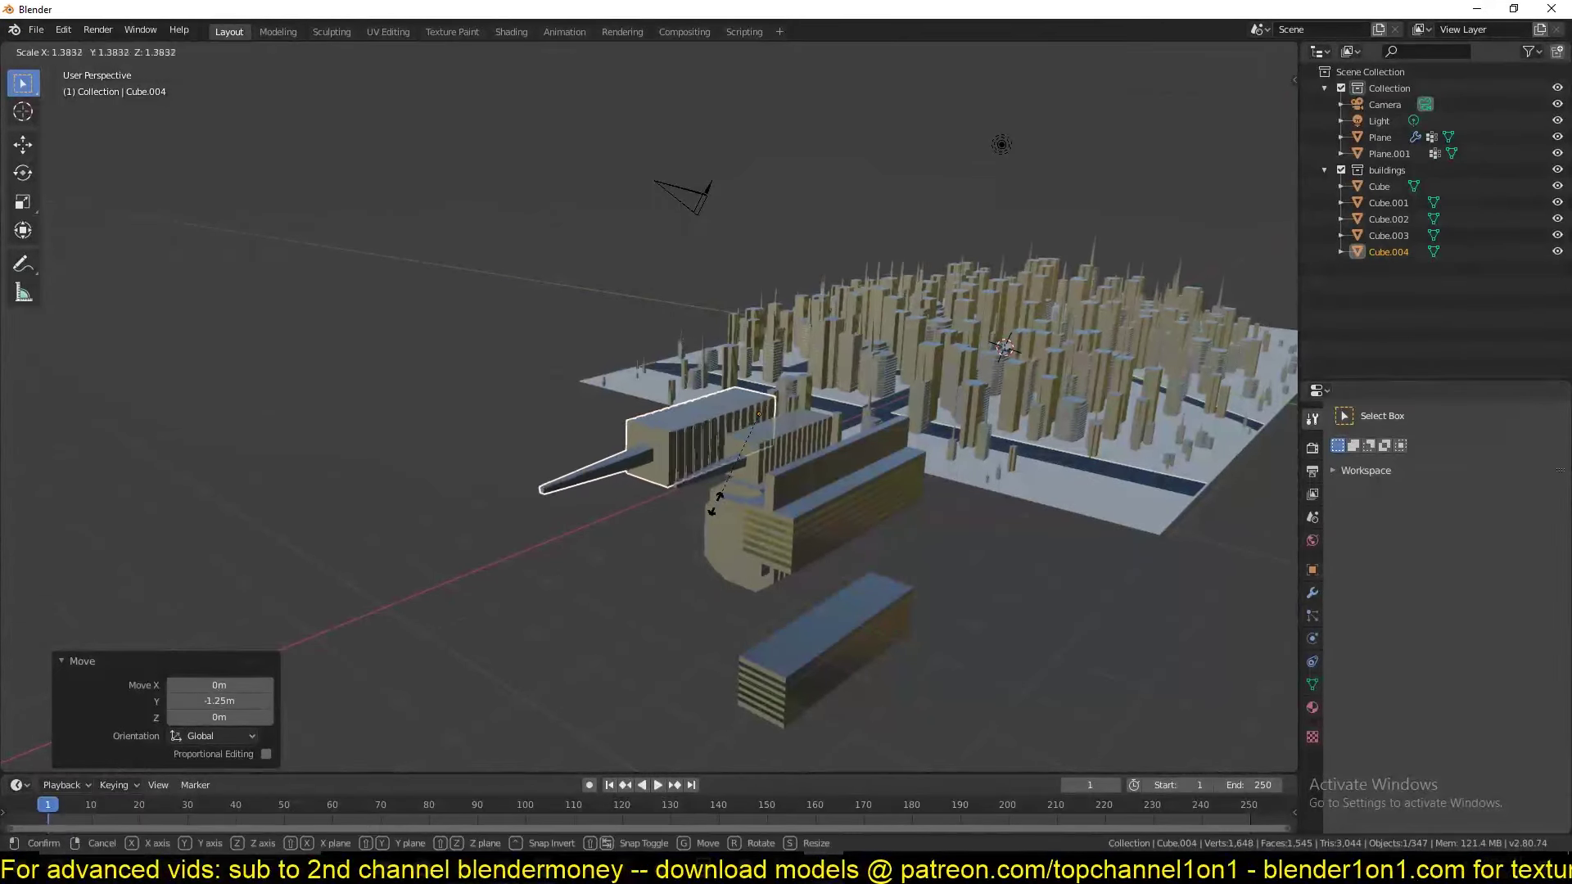
left_click(710, 528)
key("s")
key("x")
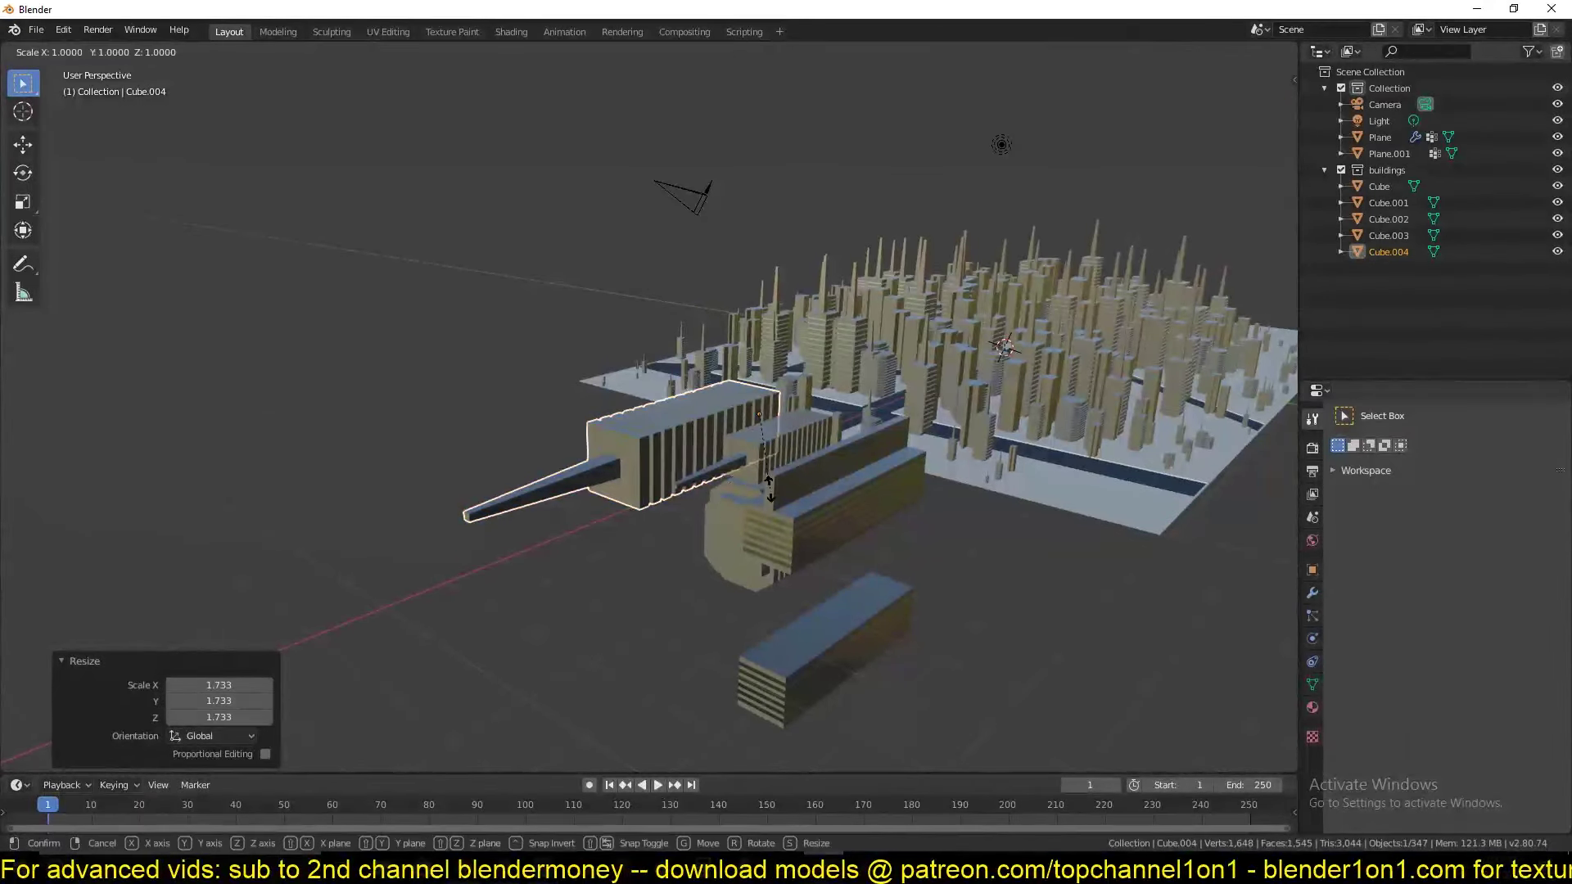
left_click(814, 464)
left_click(954, 497)
middle_click_drag(987, 401, 660, 405)
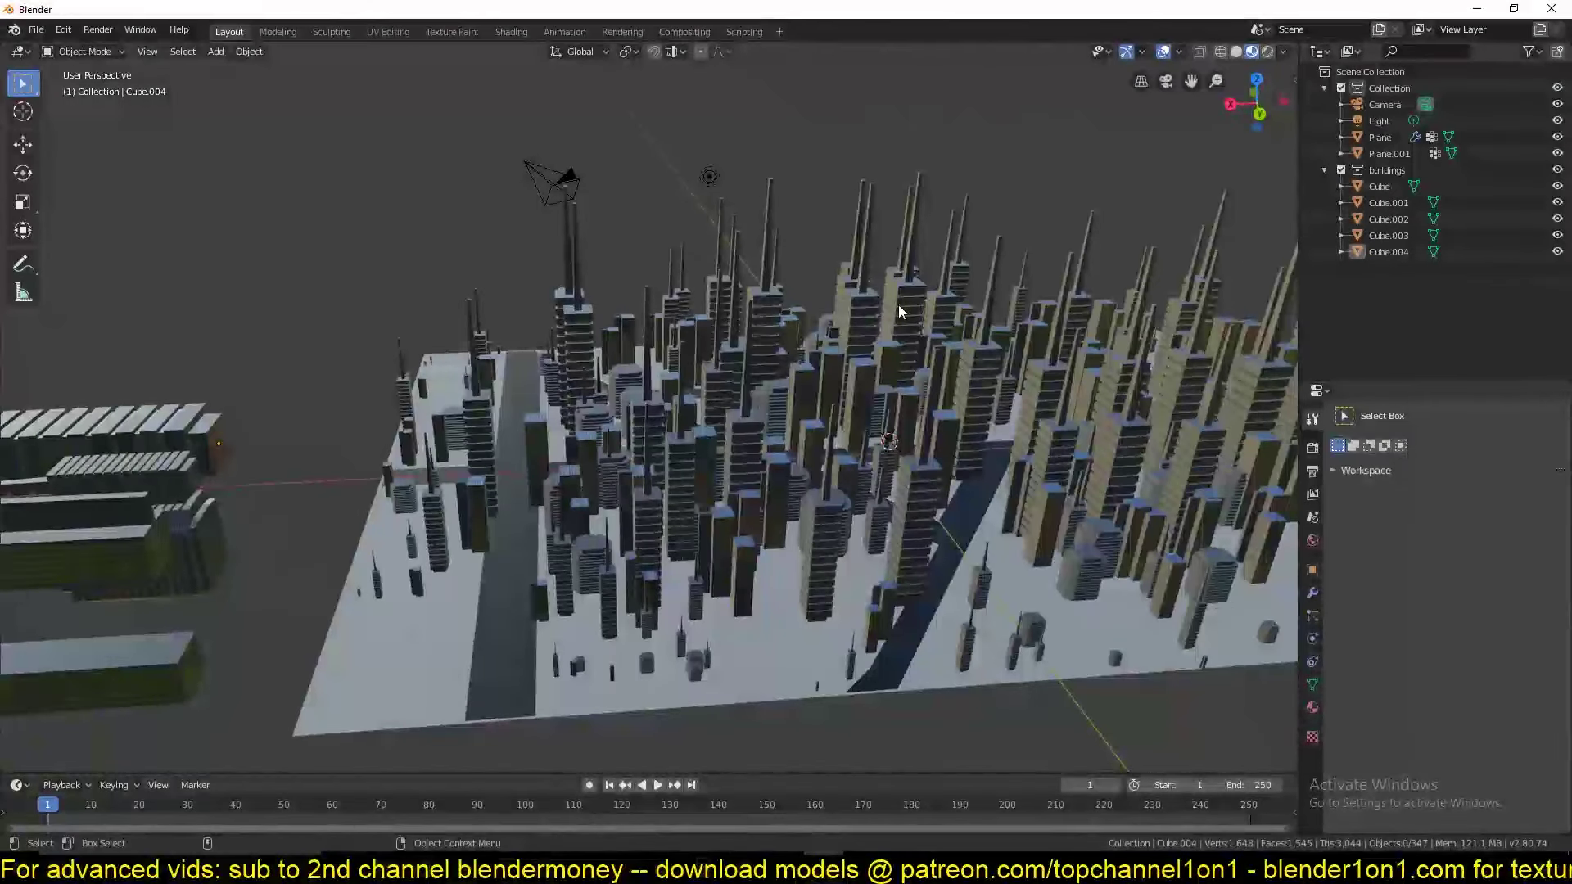
middle_click_drag(898, 310, 968, 300)
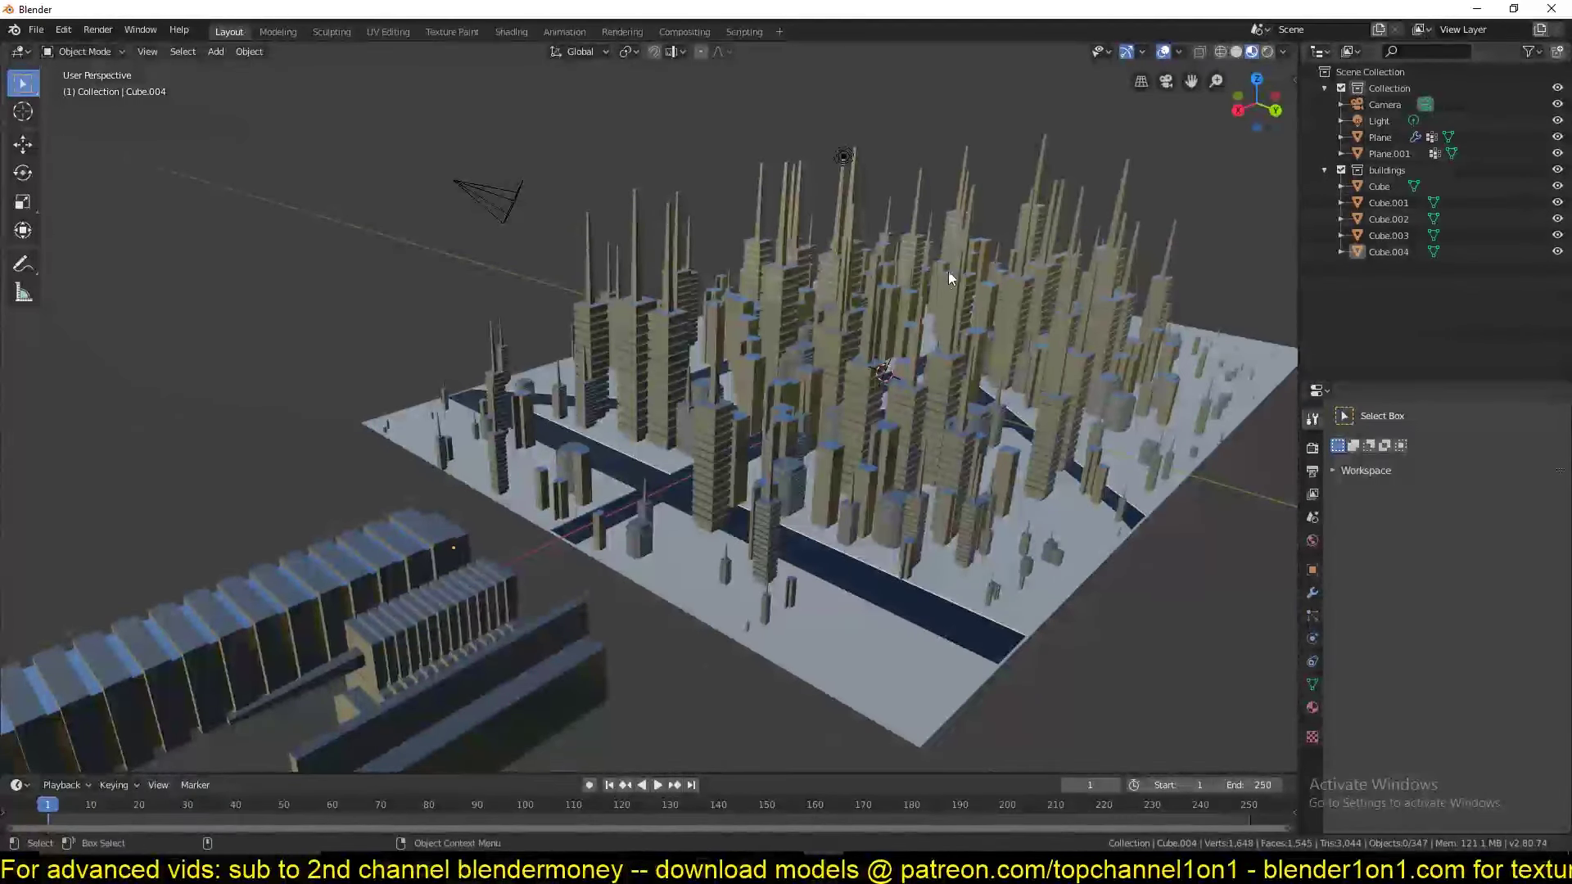
middle_click_drag(948, 272, 894, 374, "shift")
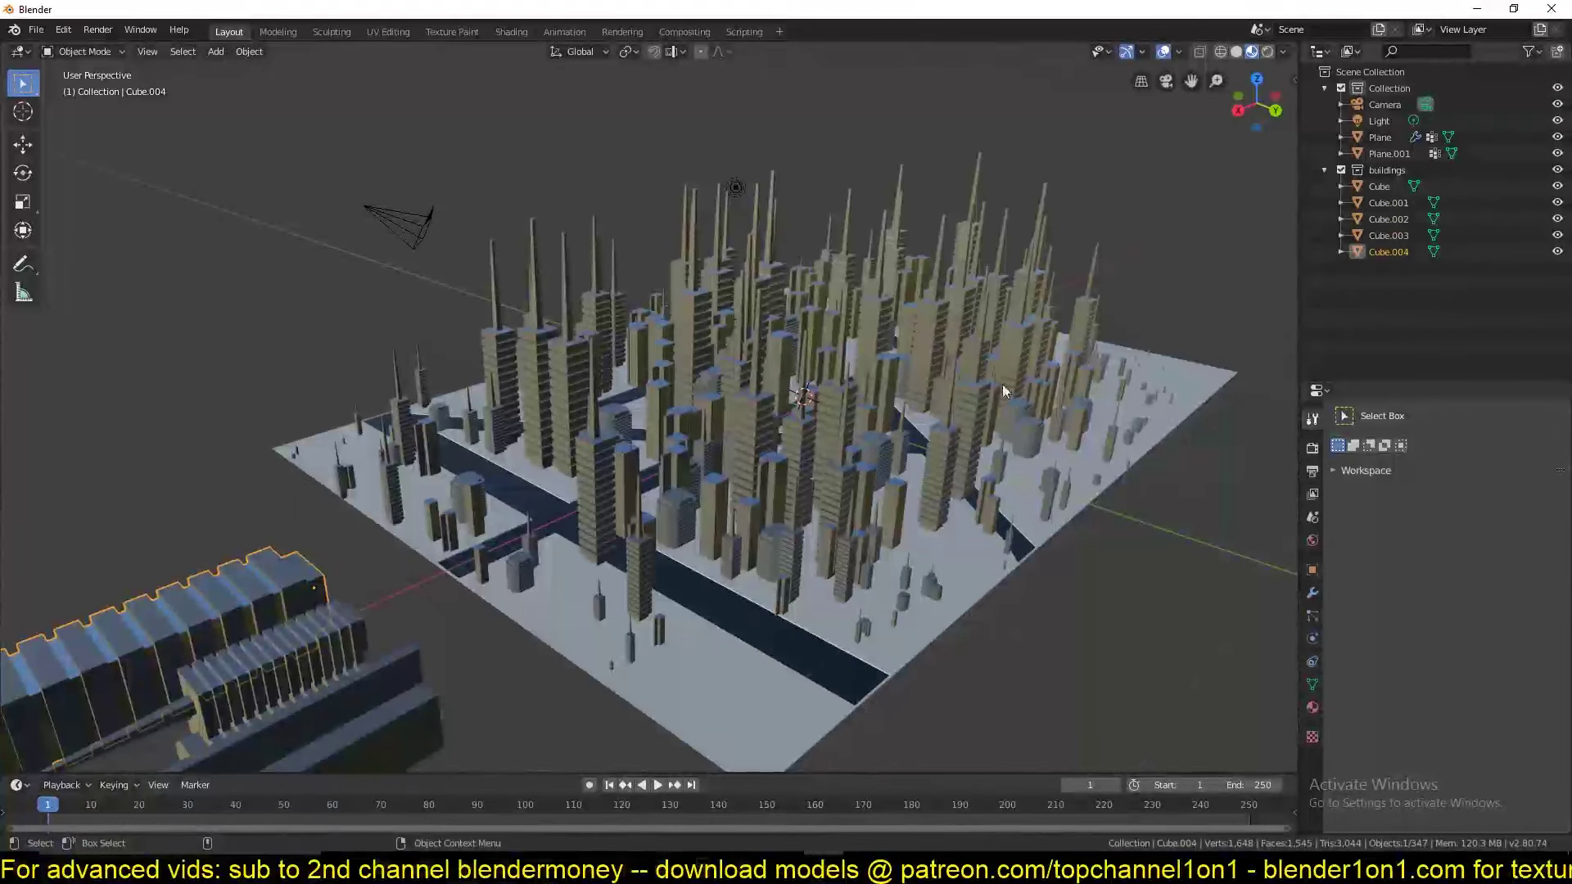
Select the city plane and expand the Render settings of its hair particle system.
left_click(1397, 256)
double_click(1398, 254)
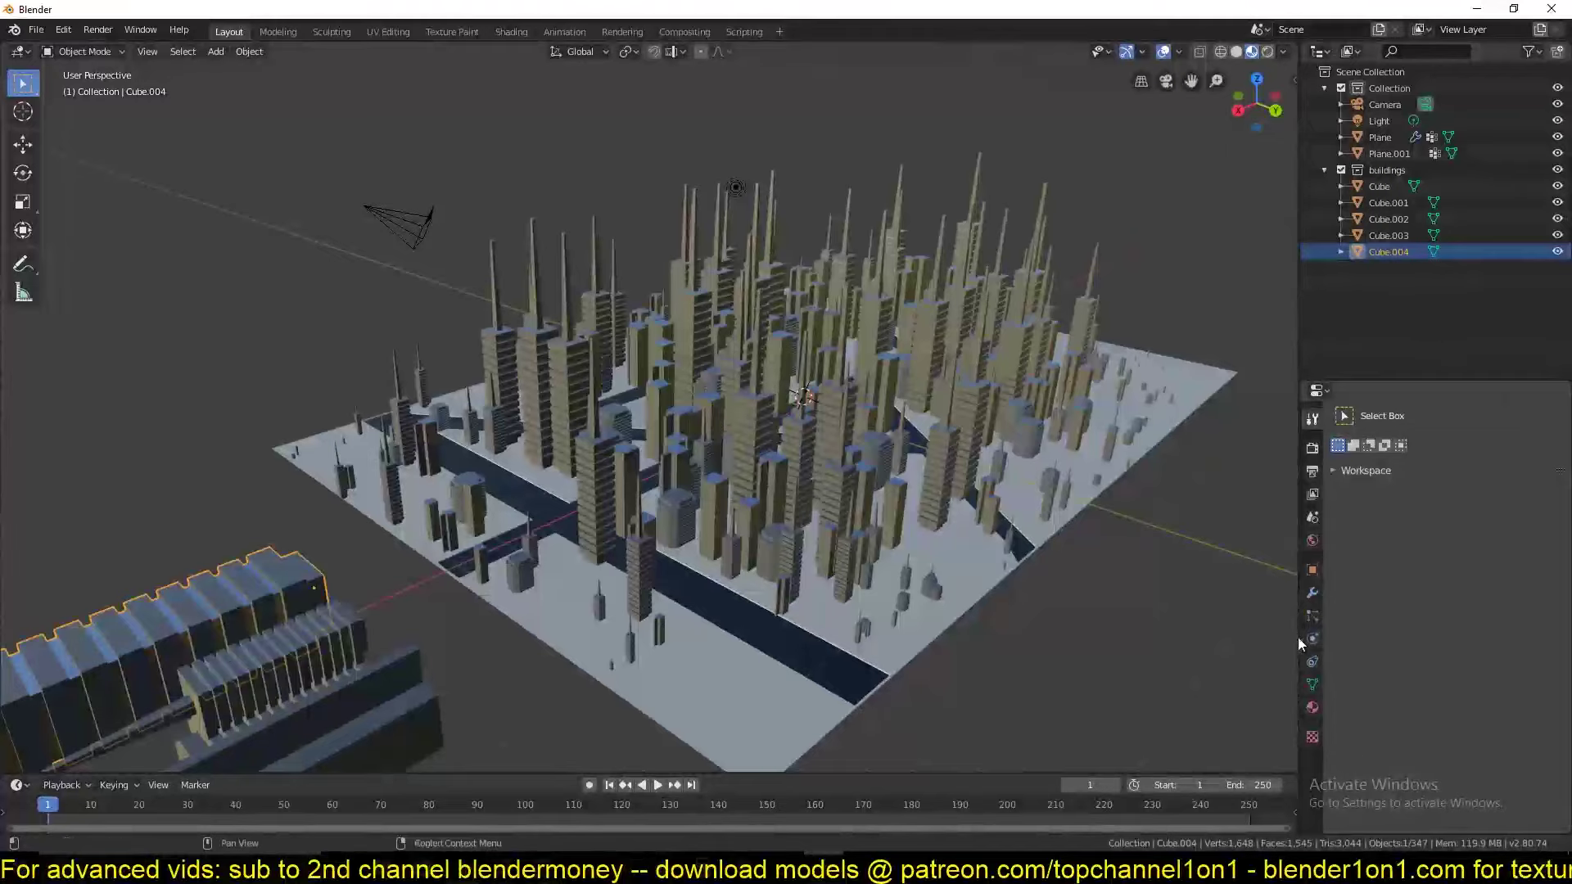
left_click(1314, 617)
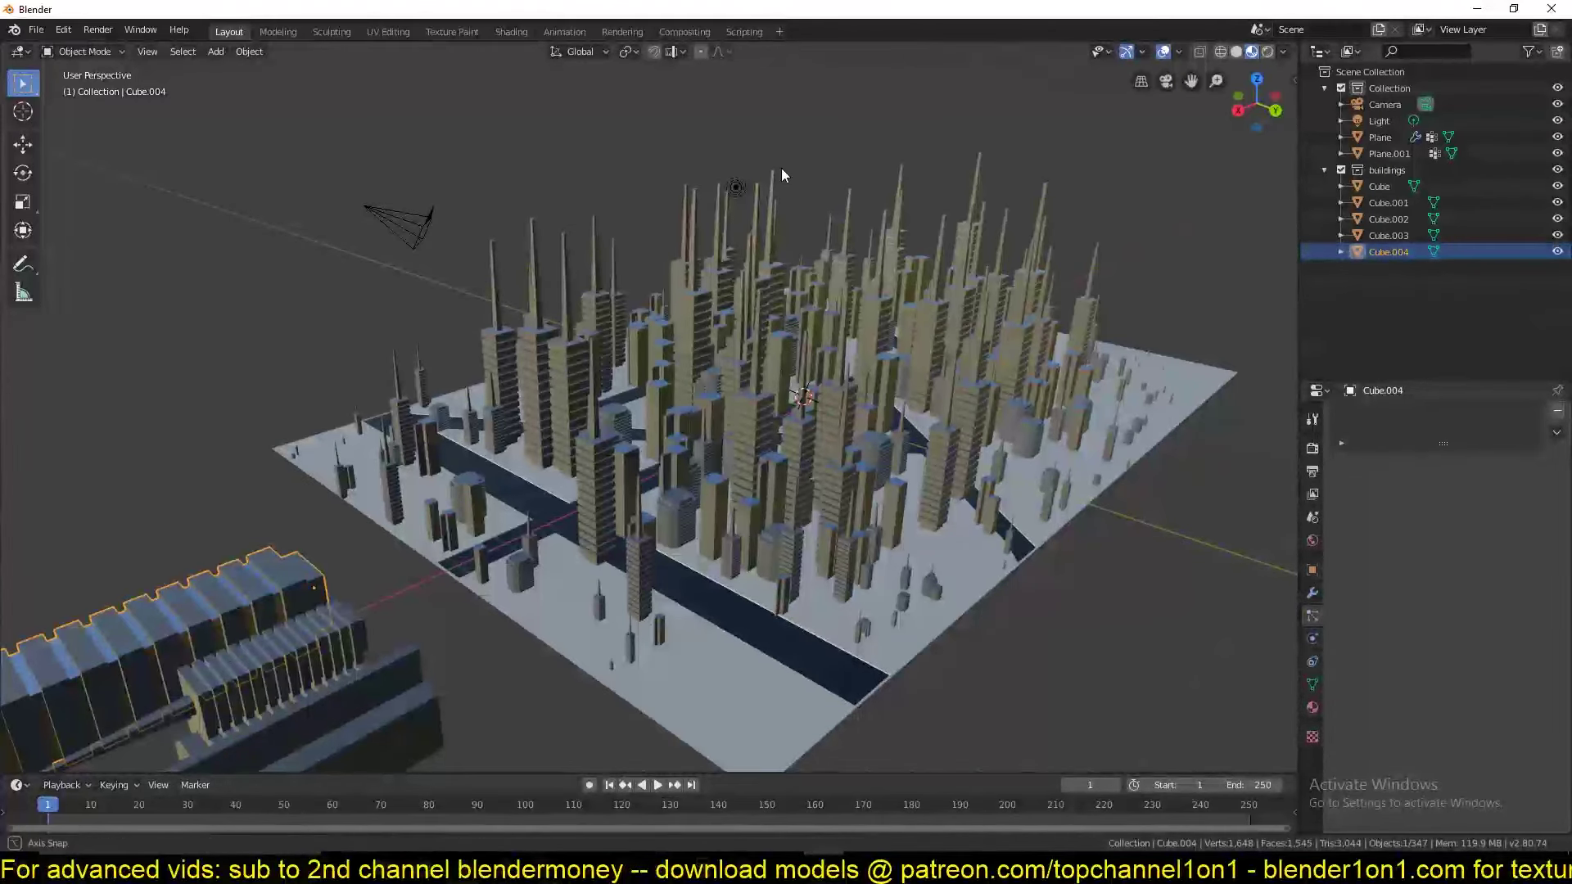
middle_click_drag(781, 169, 647, 233)
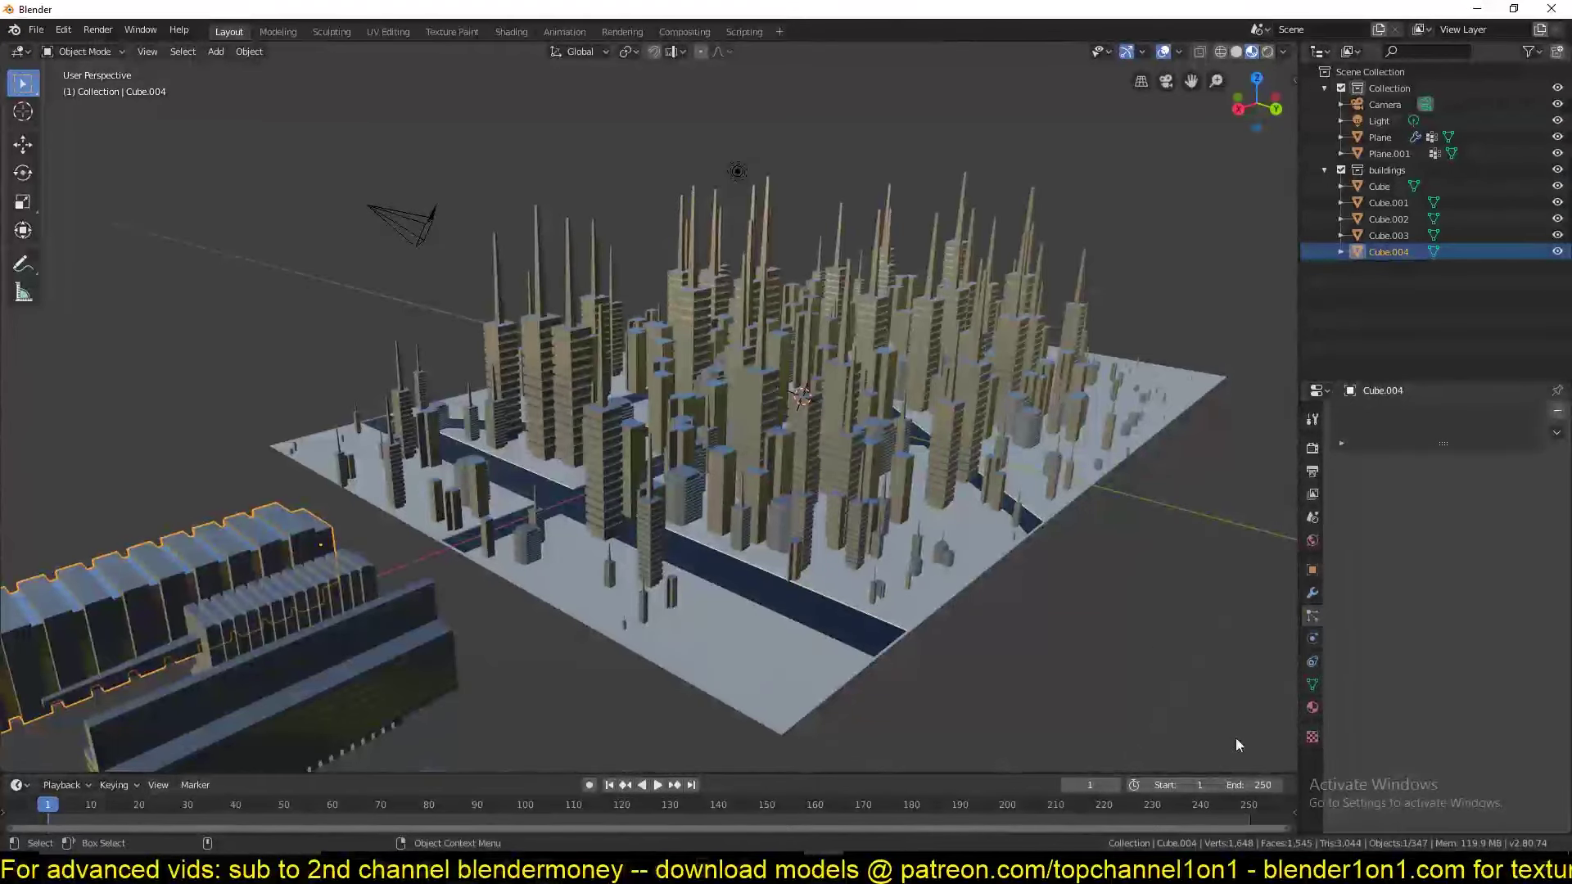
left_click_drag(1443, 443, 1443, 464)
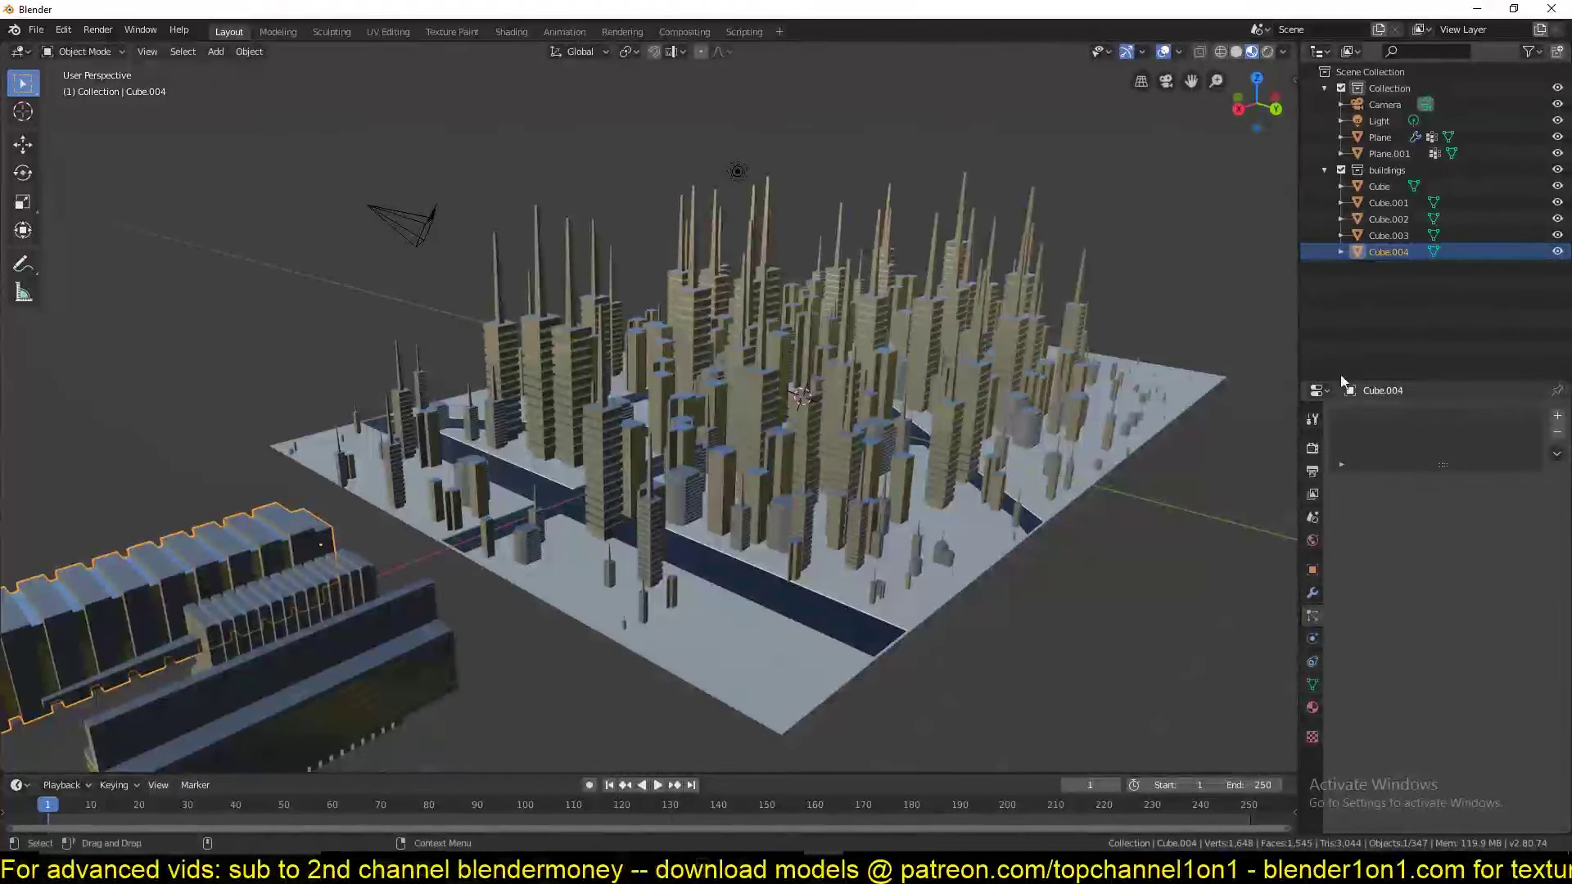
left_click(872, 603)
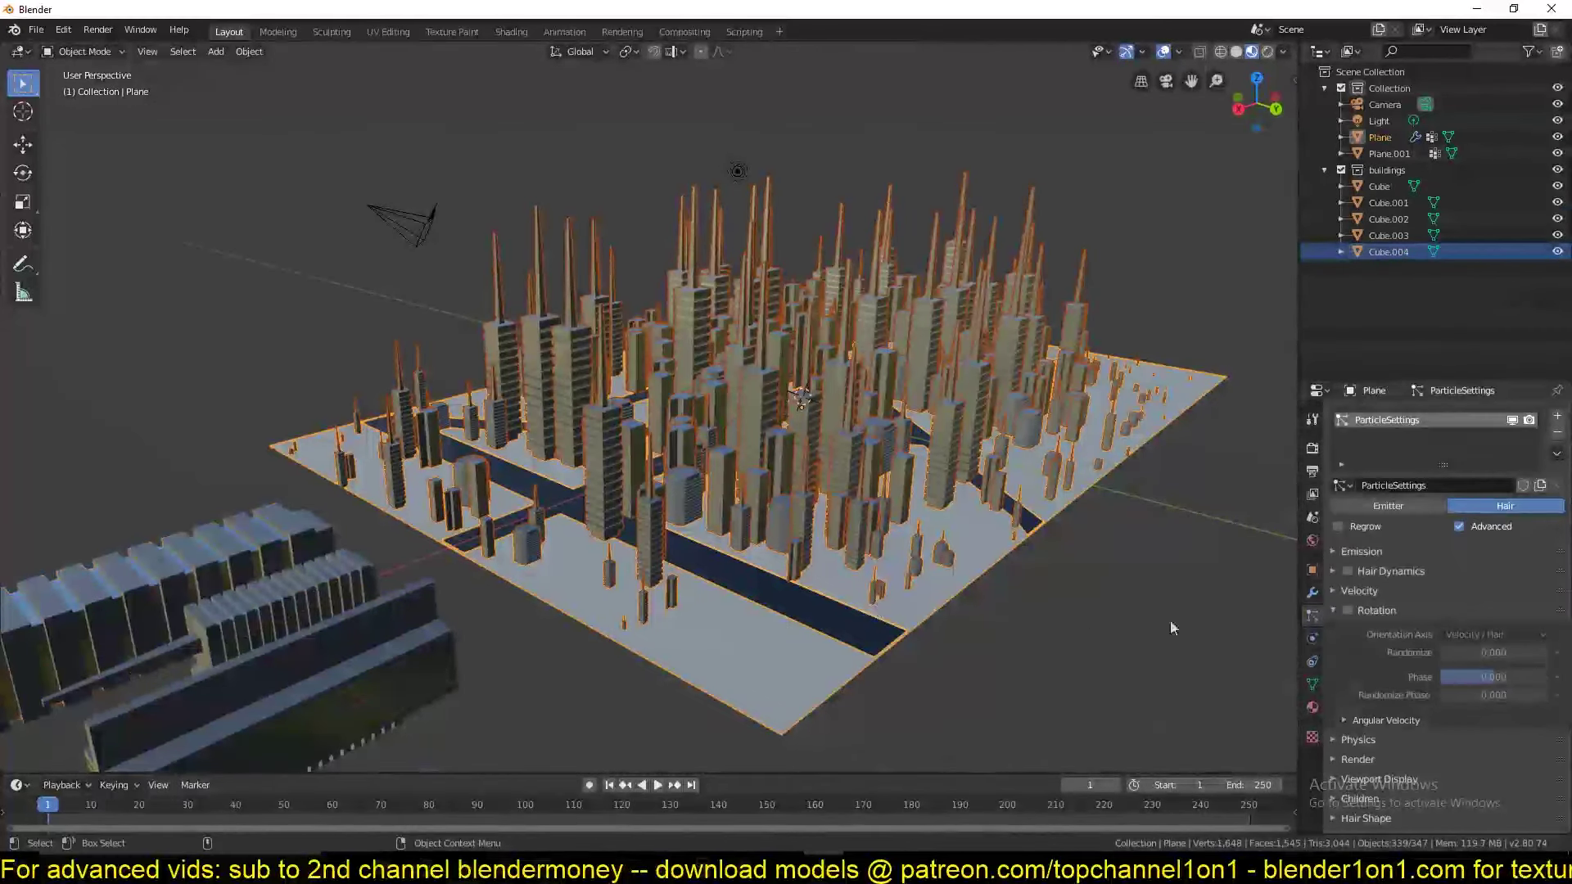
scroll(1398, 570, "down", 3)
scroll(1403, 573, "down", 1)
scroll(1404, 571, "up", 2)
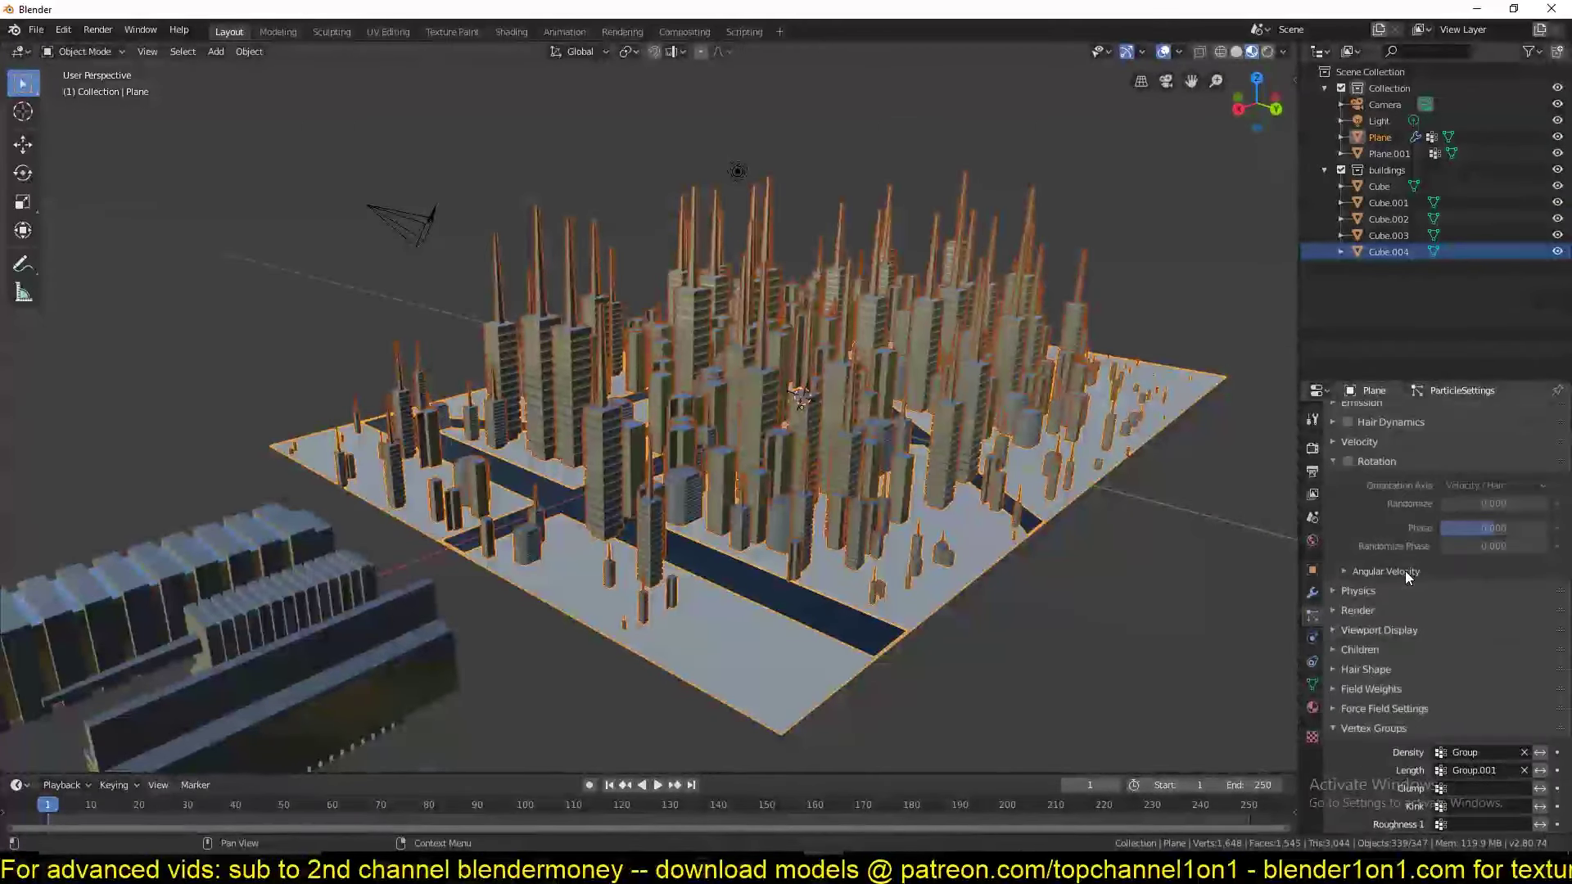
left_click(1370, 610)
scroll(1384, 602, "down", 4)
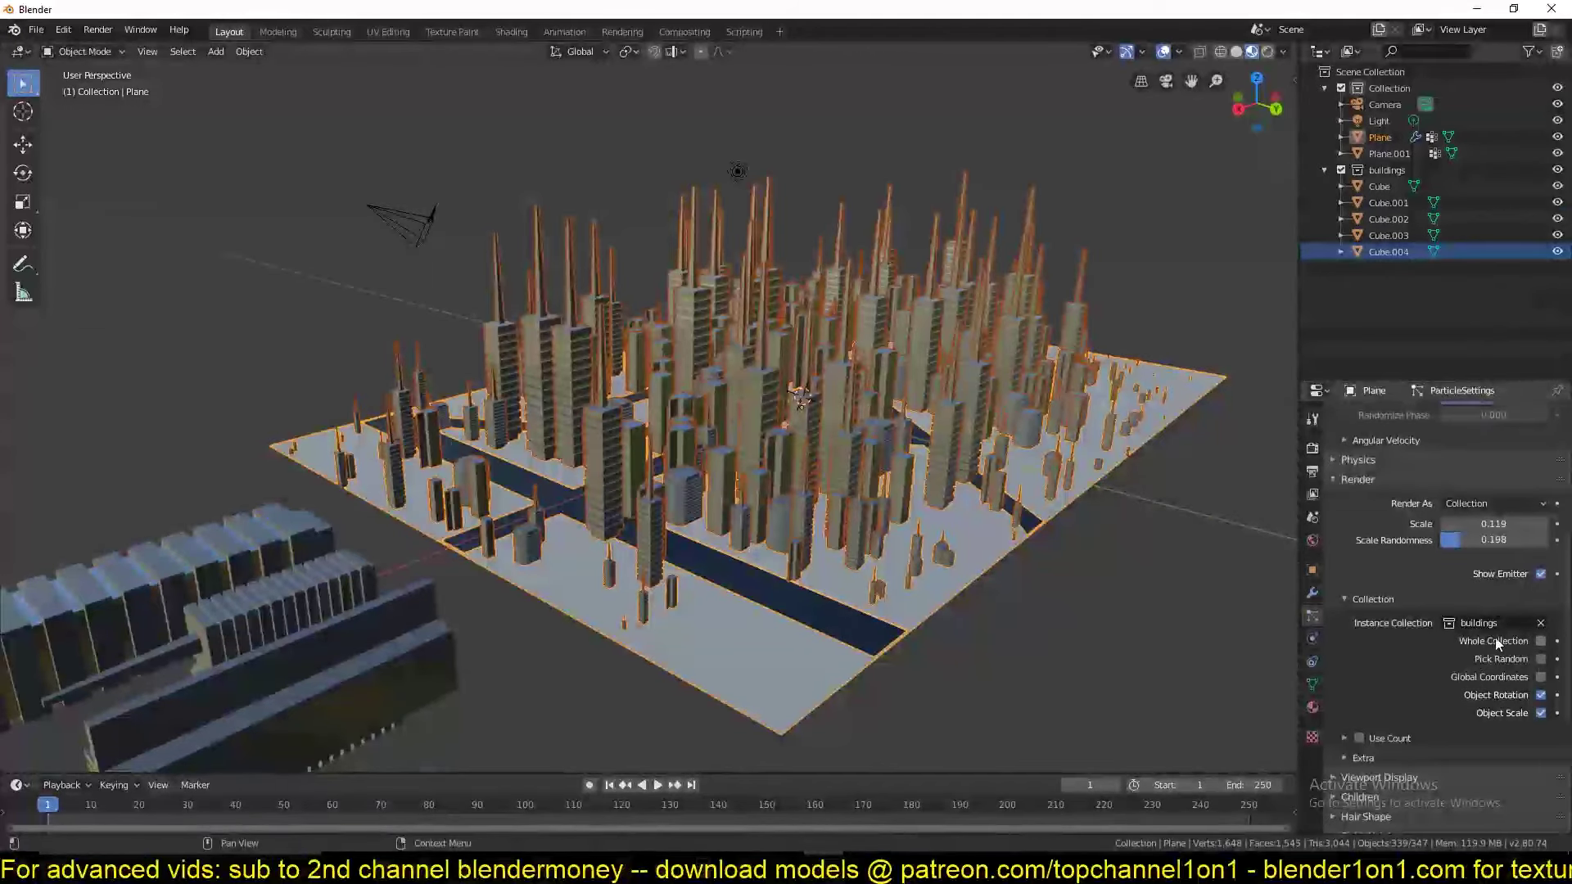
Try the Pick Random and Whole Collection options for the buildings instance collection.
left_click(1540, 659)
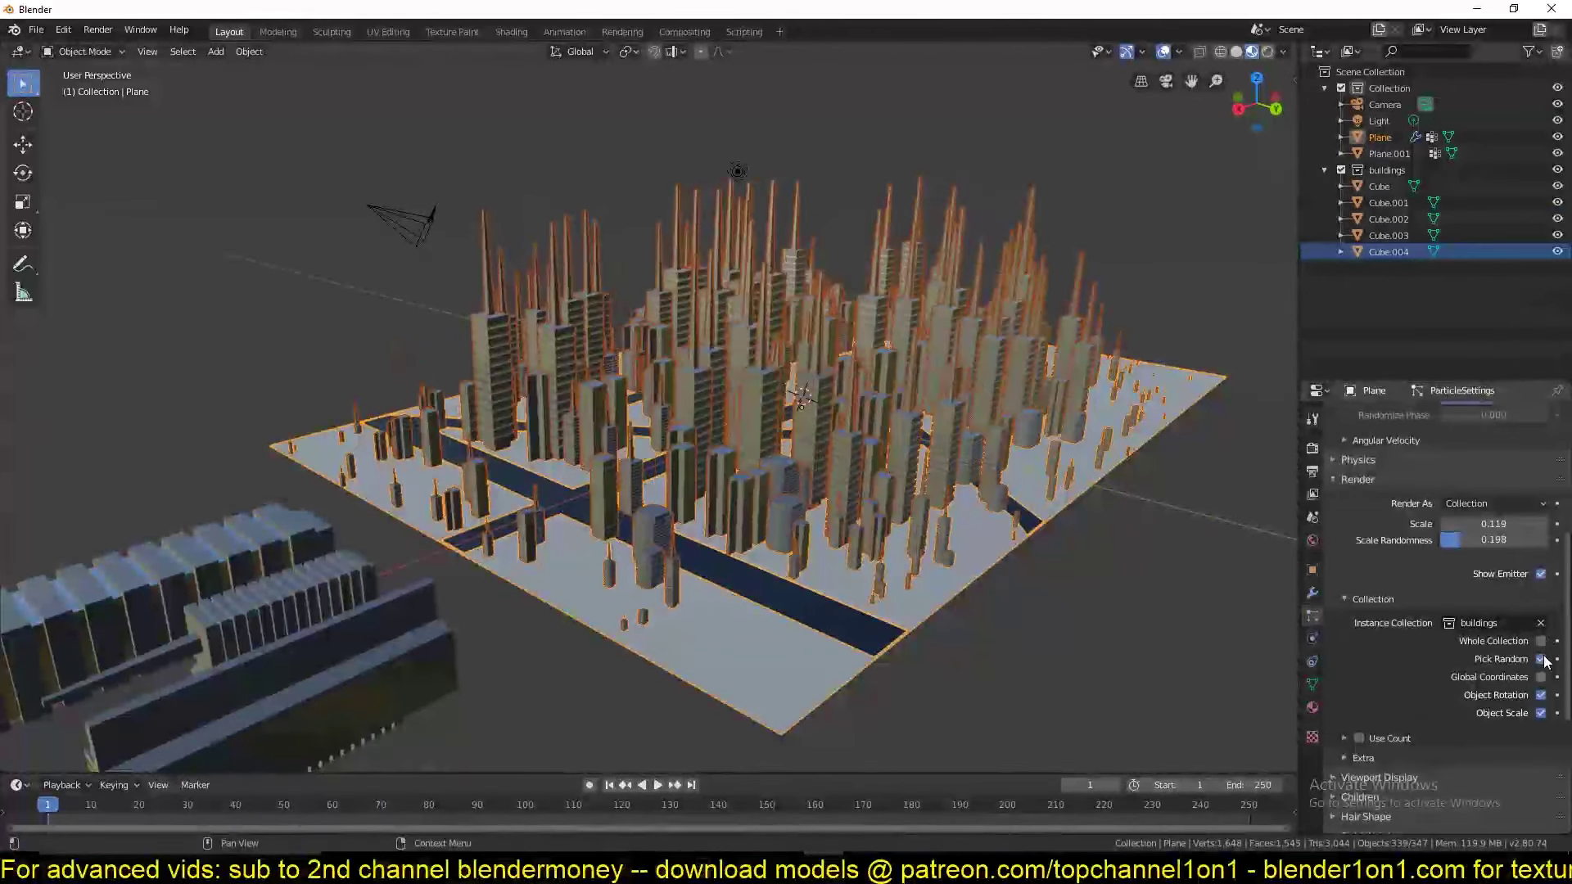
left_click(1538, 642)
left_click(1539, 643)
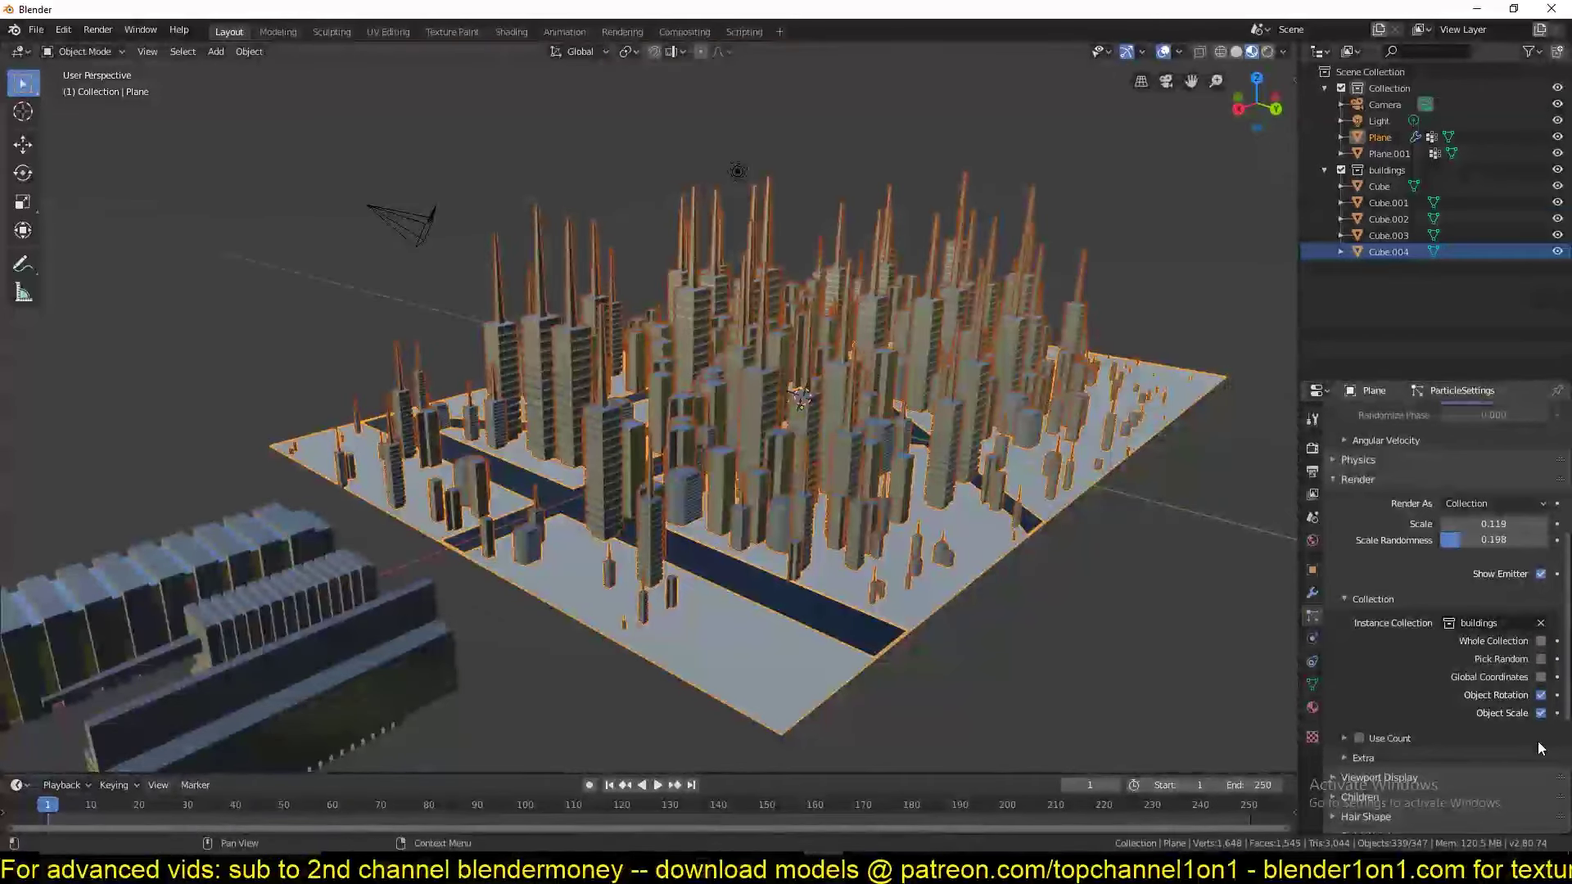
Enable Use Count for the buildings collection, expand its object list, and make the Cube.001 entry active.
scroll(1539, 747, "down", 1)
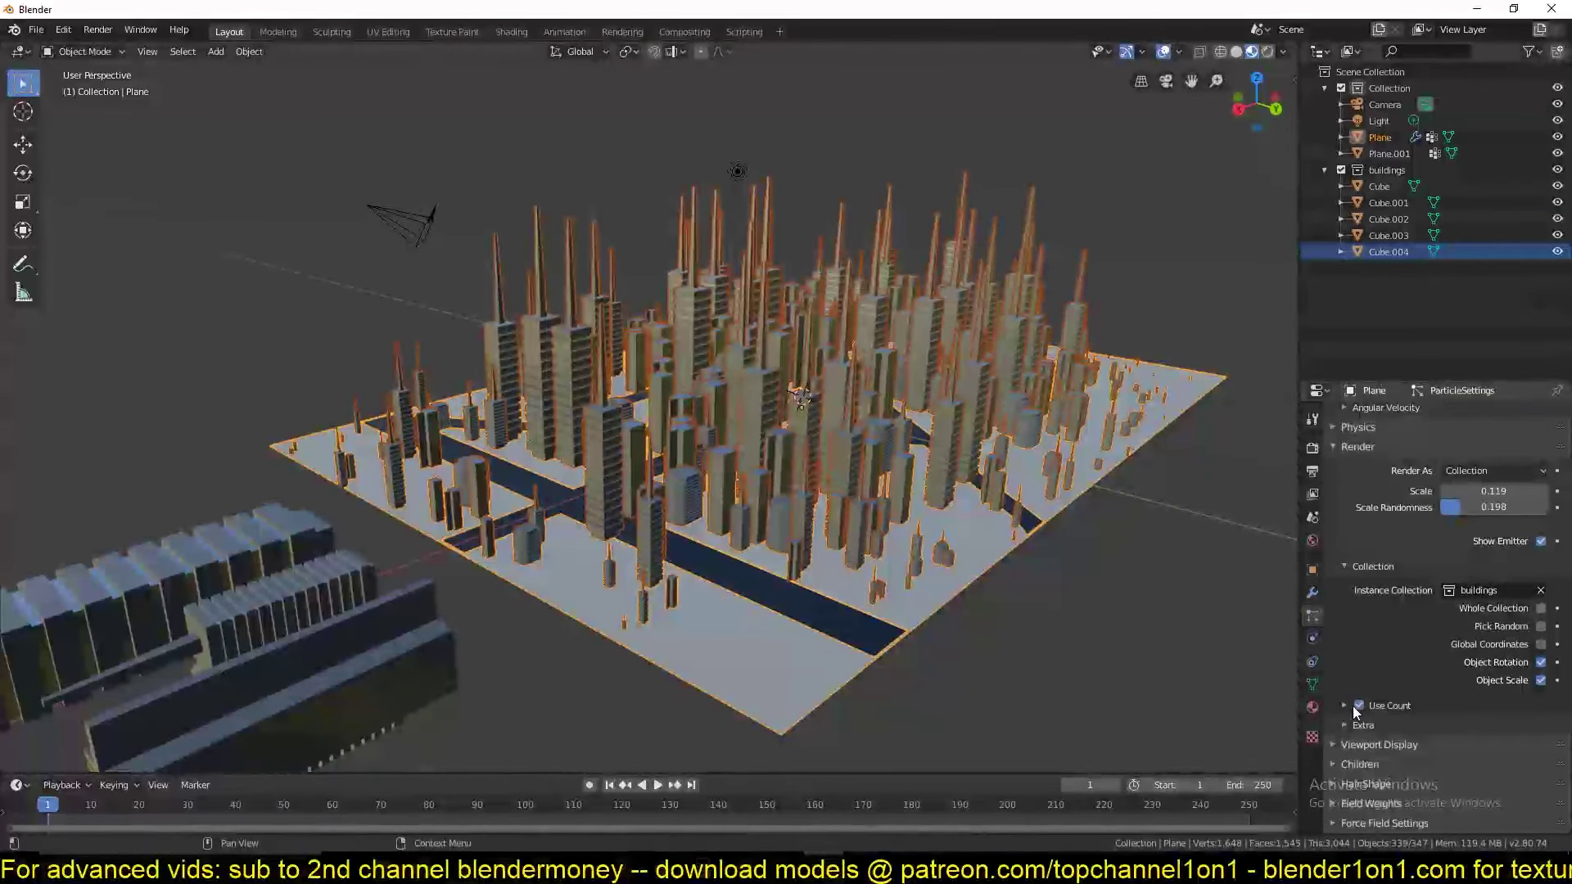
left_click(1345, 706)
scroll(1400, 702, "down", 4)
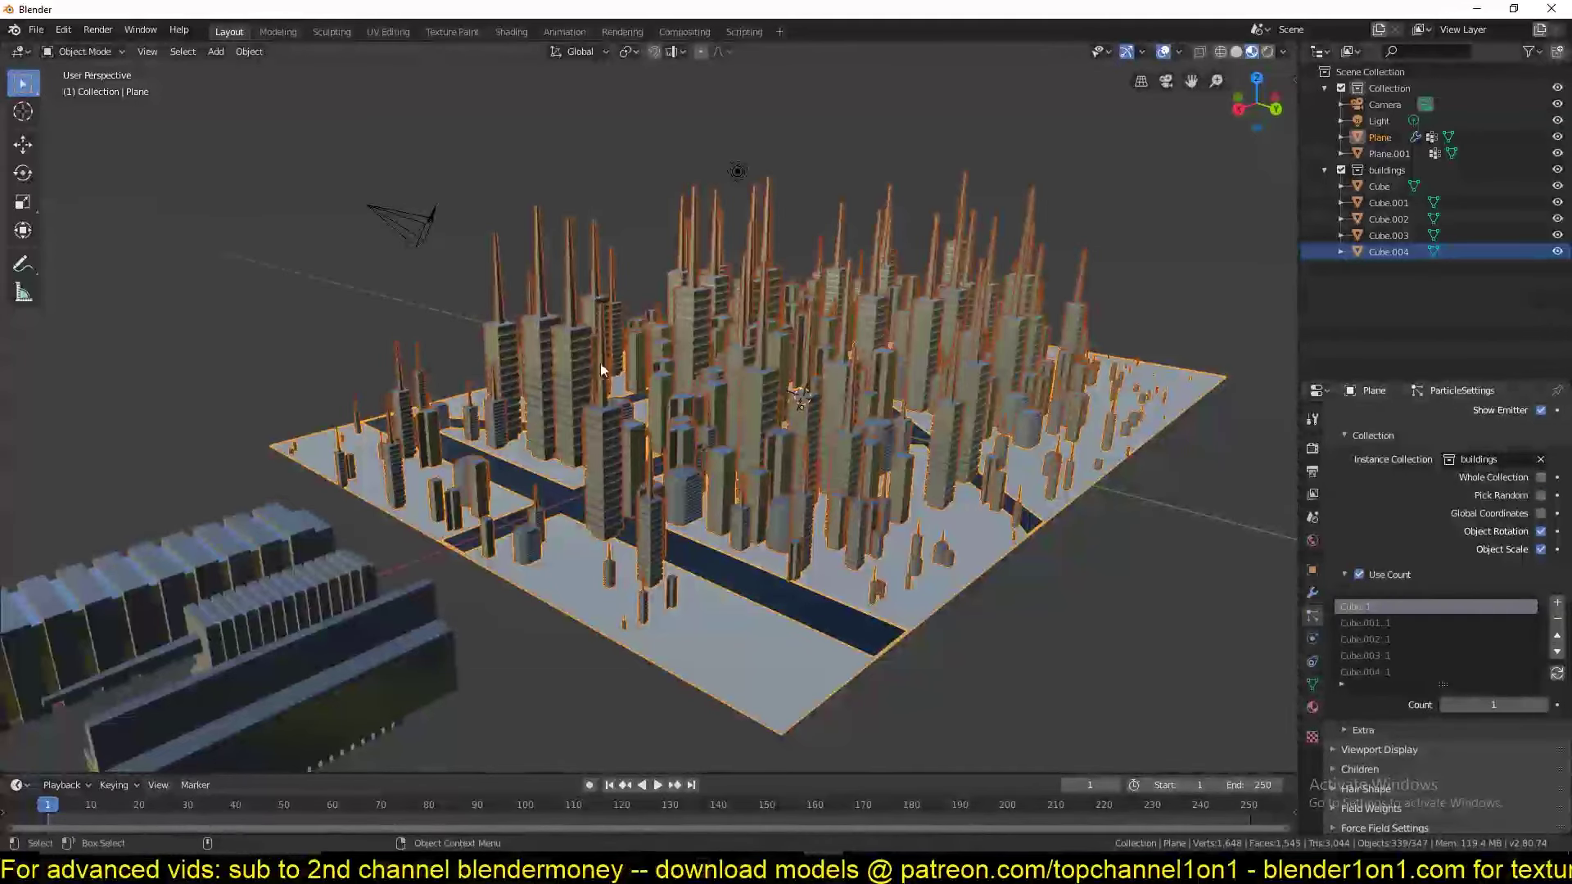
middle_click_drag(602, 370, 658, 401)
key("alt+a")
mouse_move(651, 342)
middle_mouse_down()
mouse_move(651, 323)
mouse_move(646, 350)
middle_mouse_up()
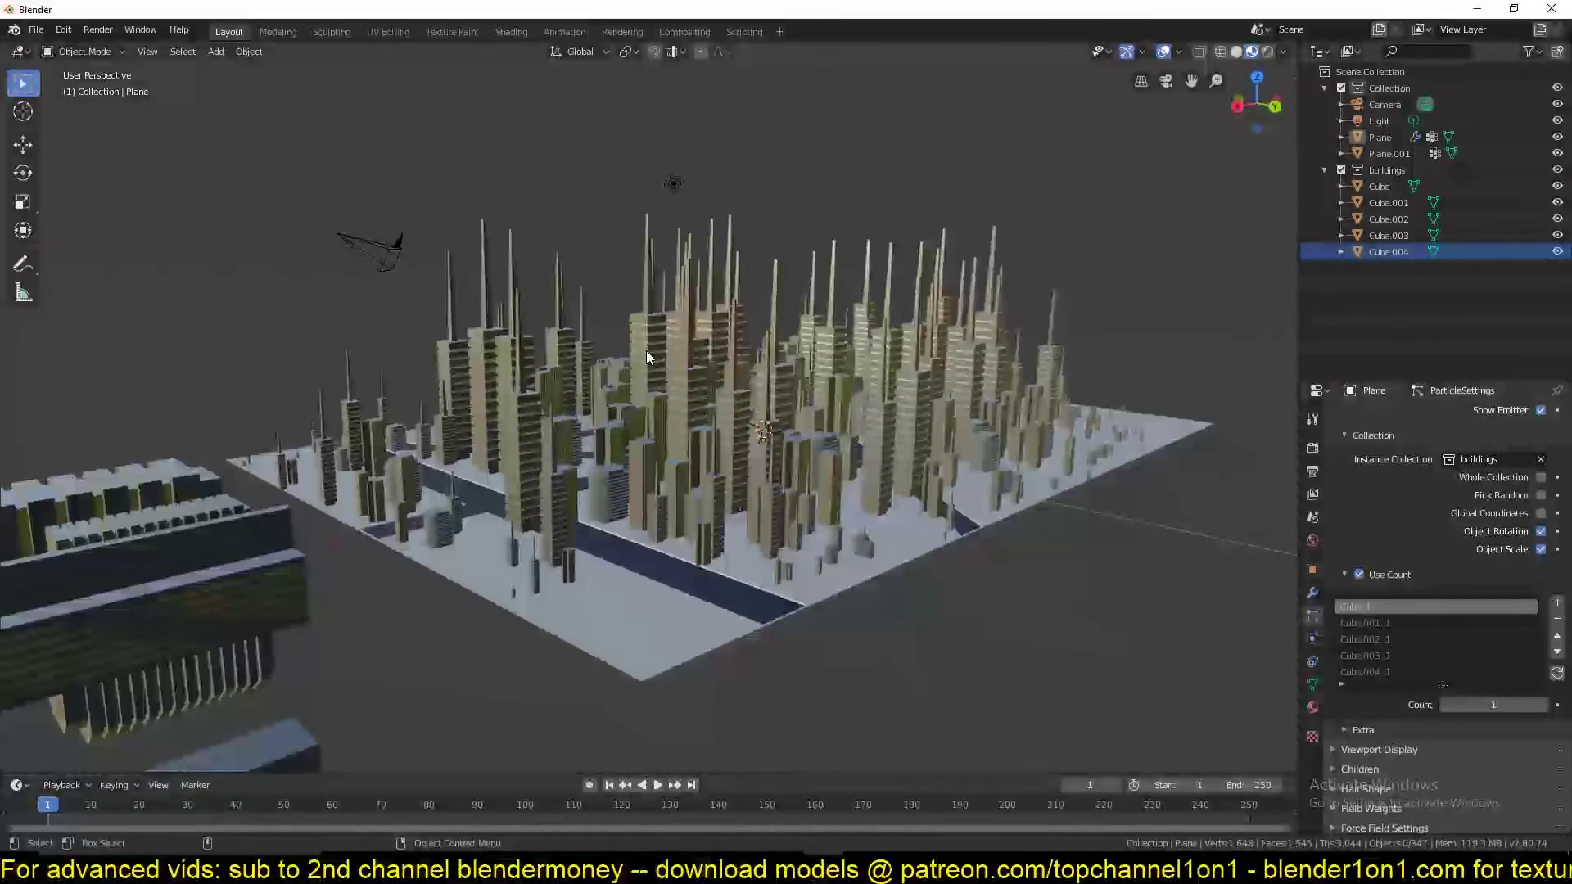
left_click(1404, 622)
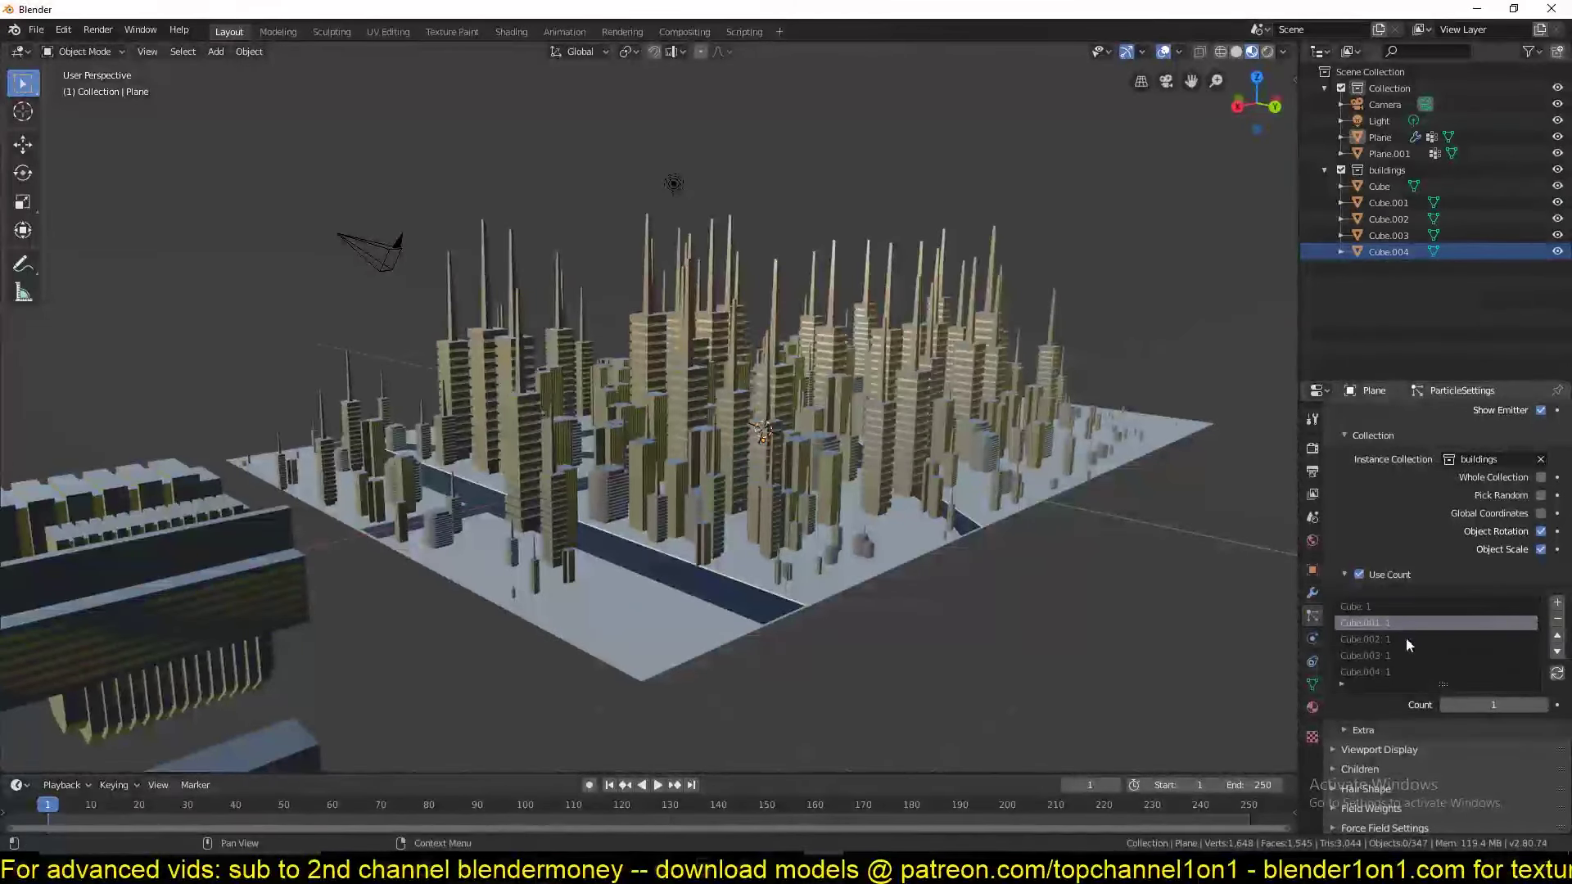
scroll(1409, 655, "down", 2)
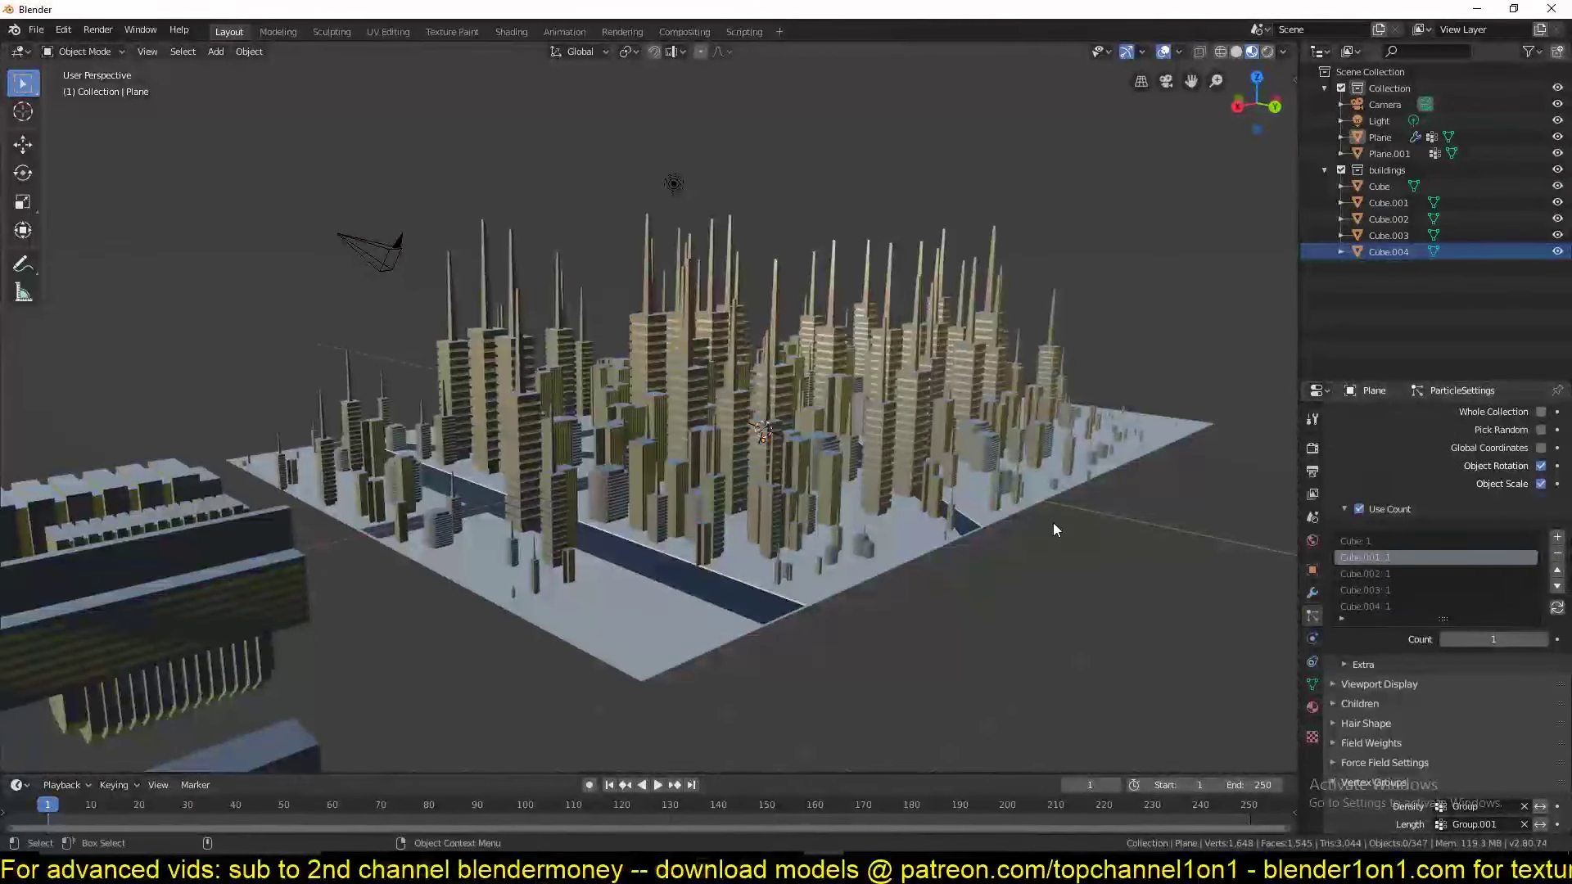
Compare the source building models with the buildings scattered across the city.
middle_click_drag(1052, 523, 1077, 548)
left_click_drag(170, 454, 207, 668)
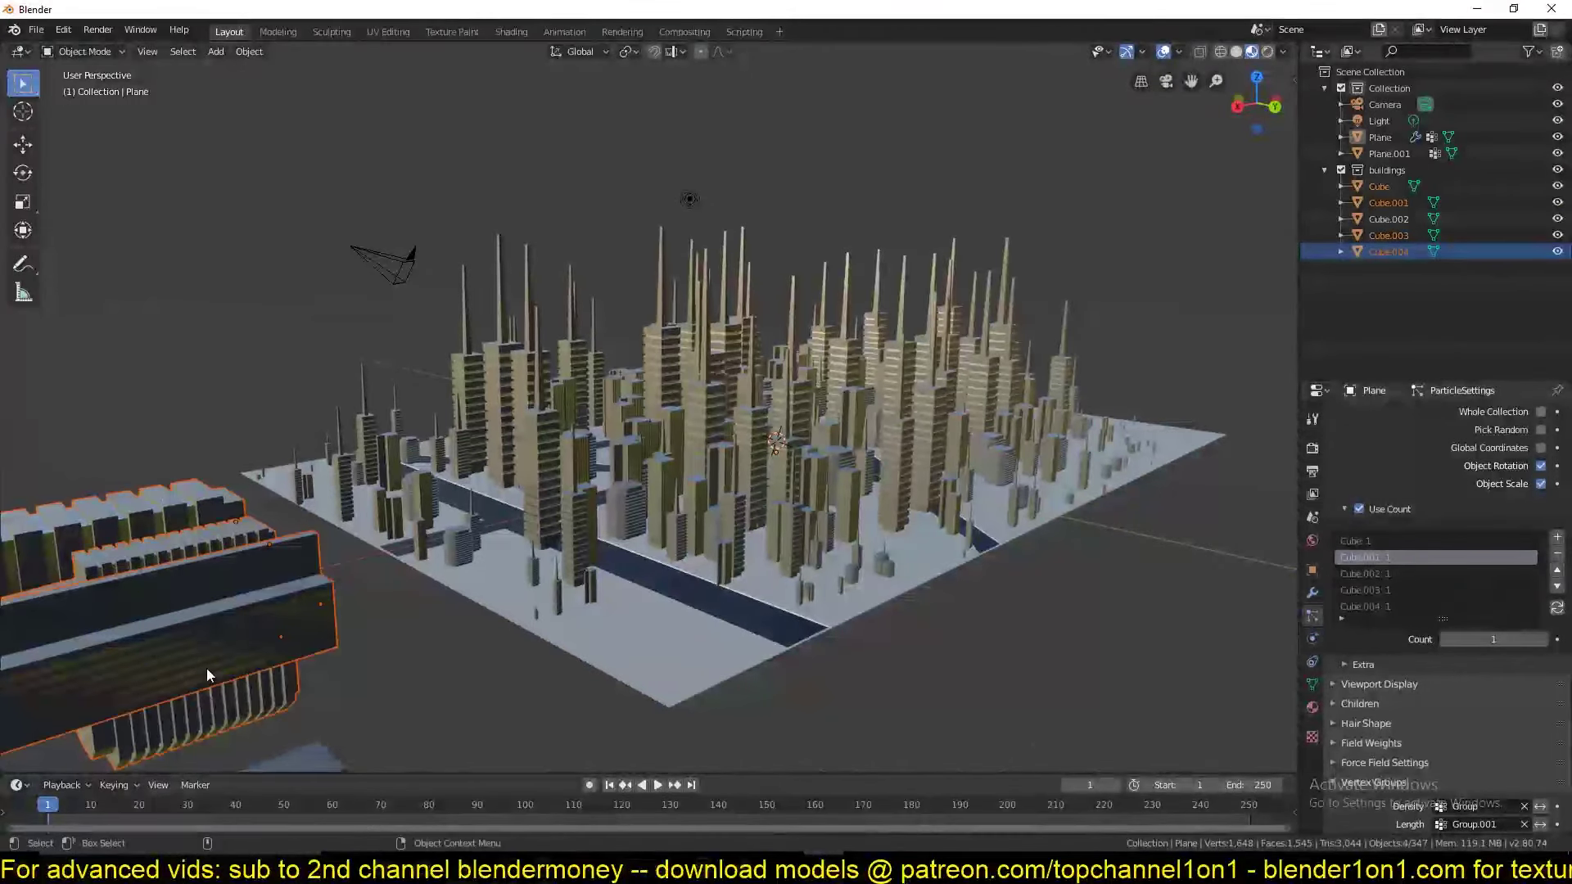
middle_click_drag(207, 668, 273, 542)
left_click_drag(289, 740, 292, 741)
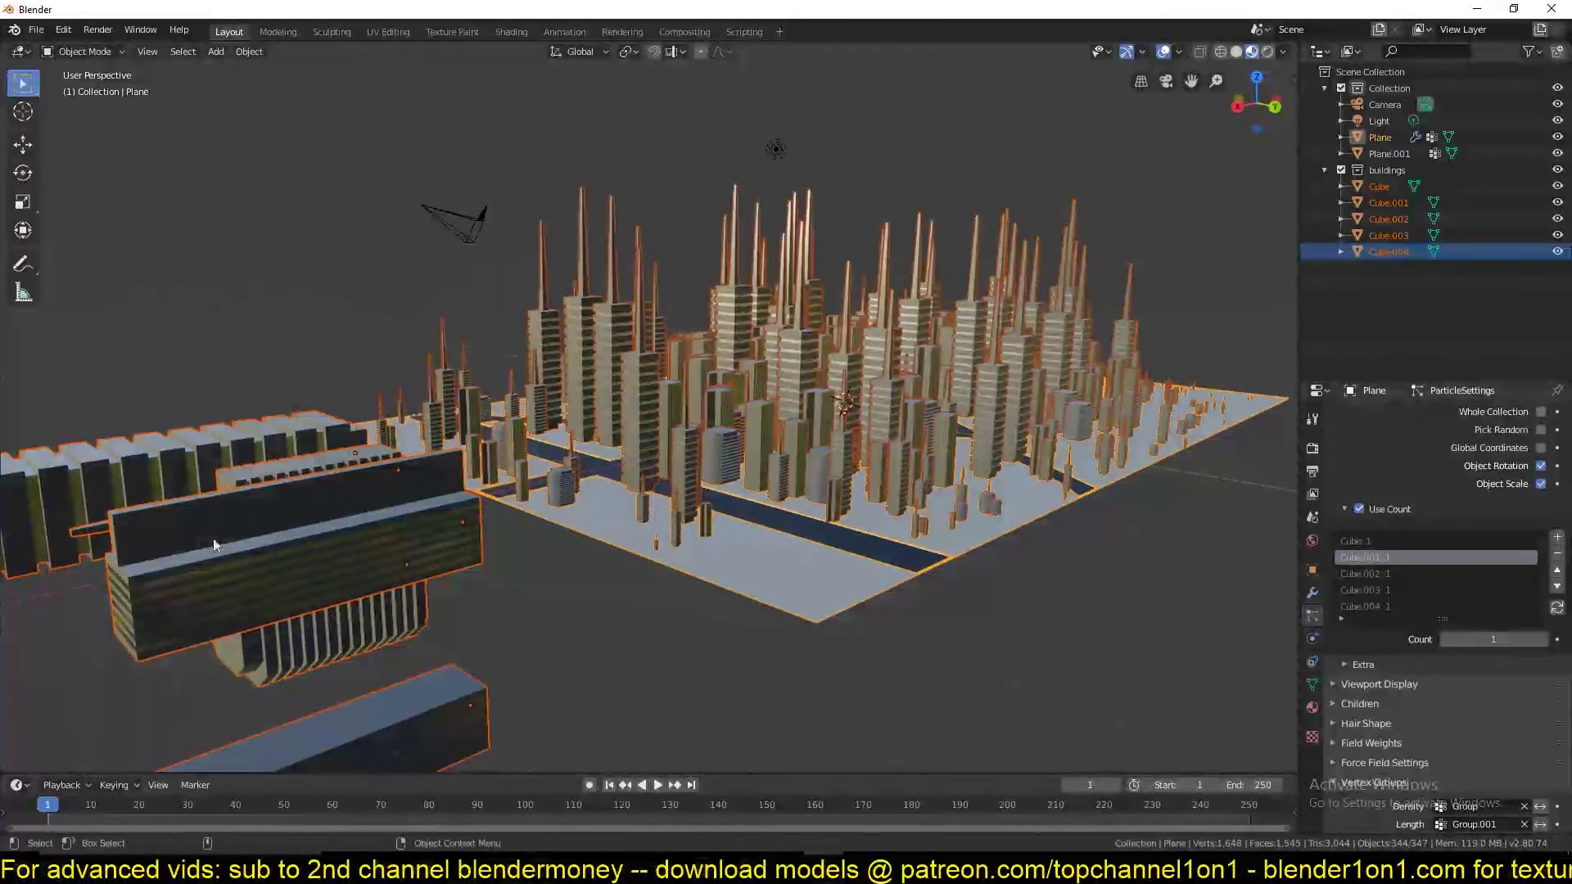
left_click(385, 573)
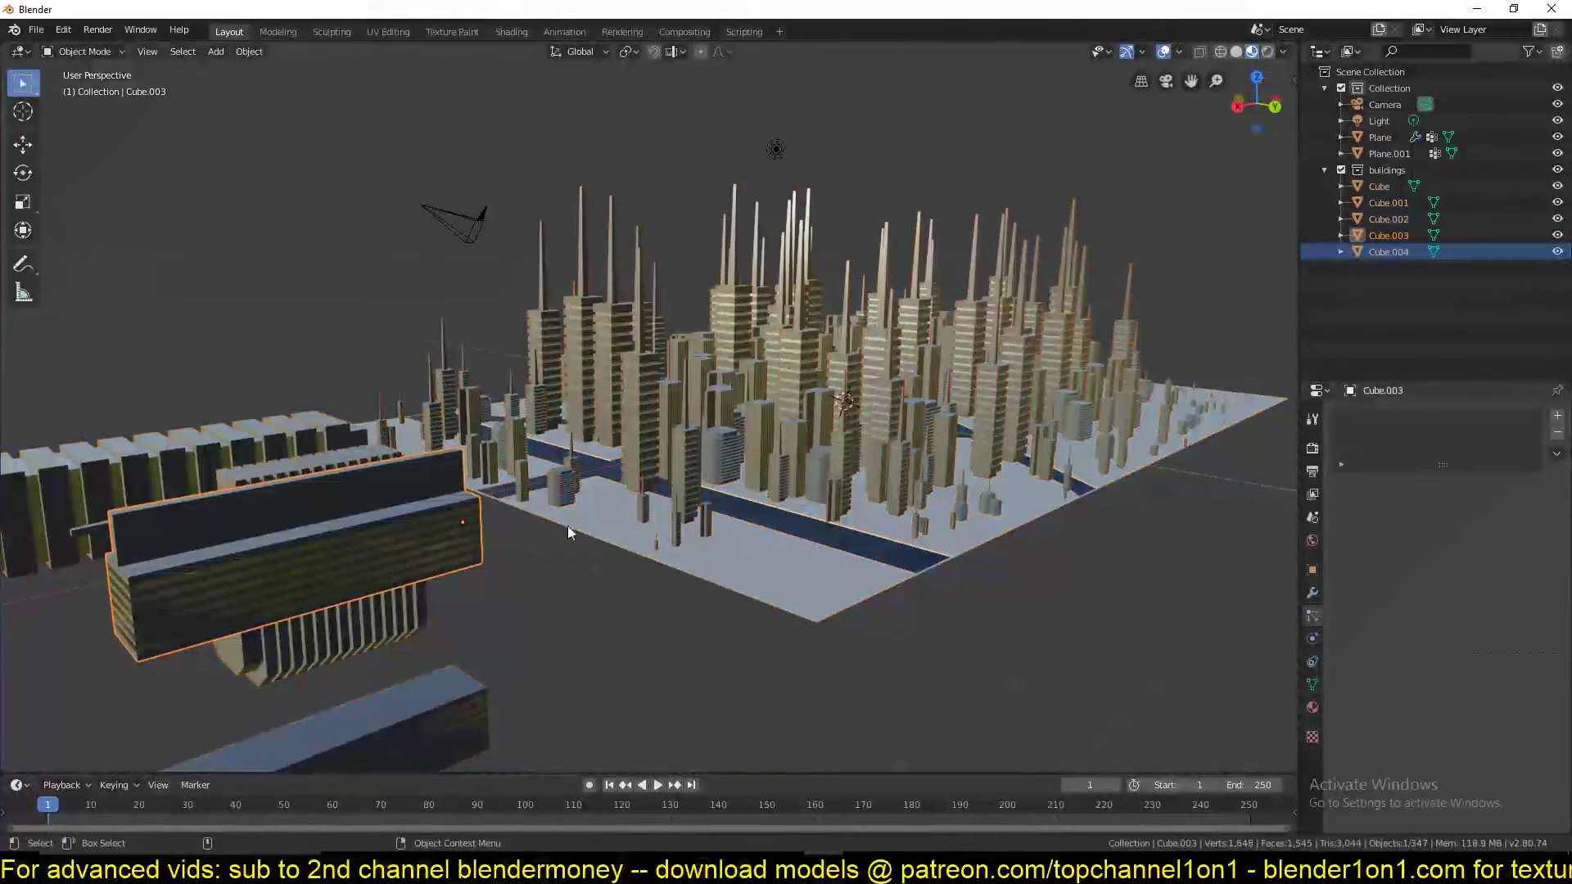
left_click(941, 484)
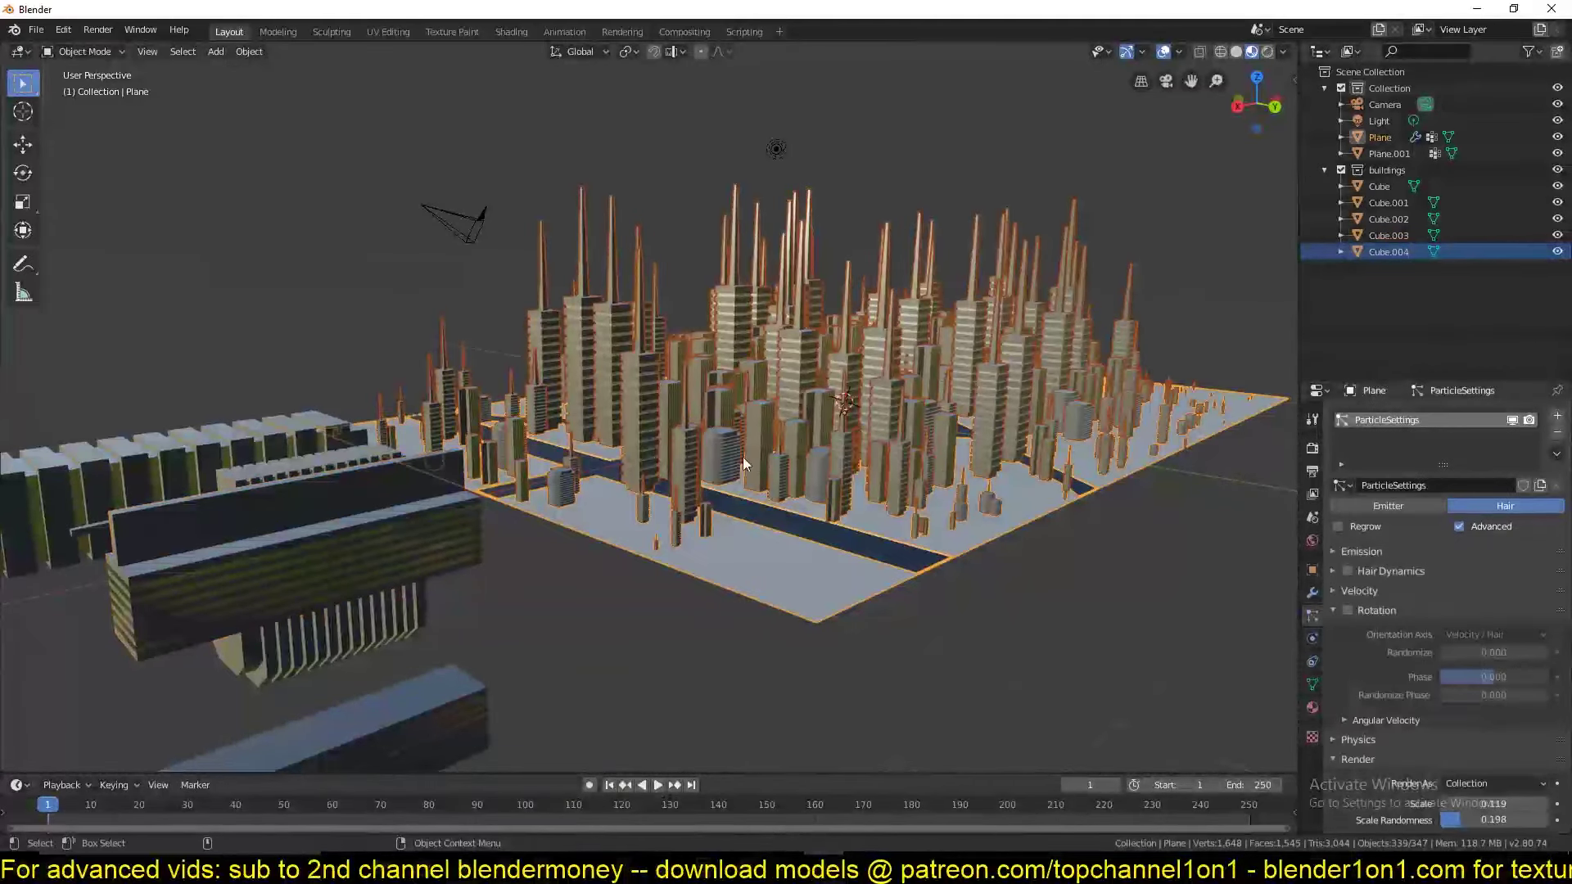
middle_click_drag(681, 440, 665, 464)
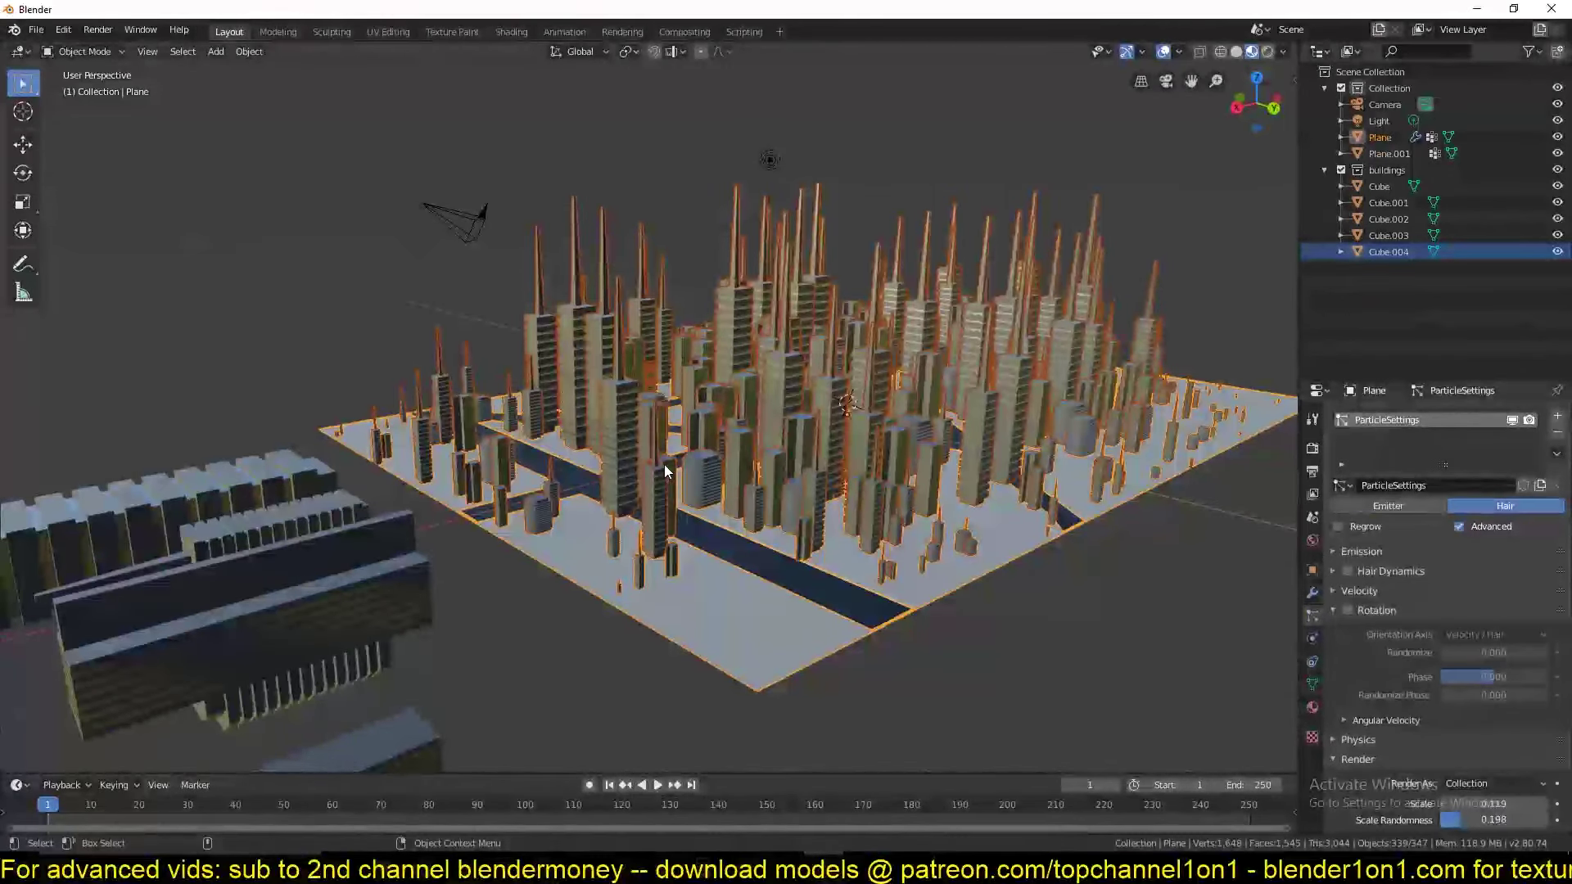
left_click(187, 602)
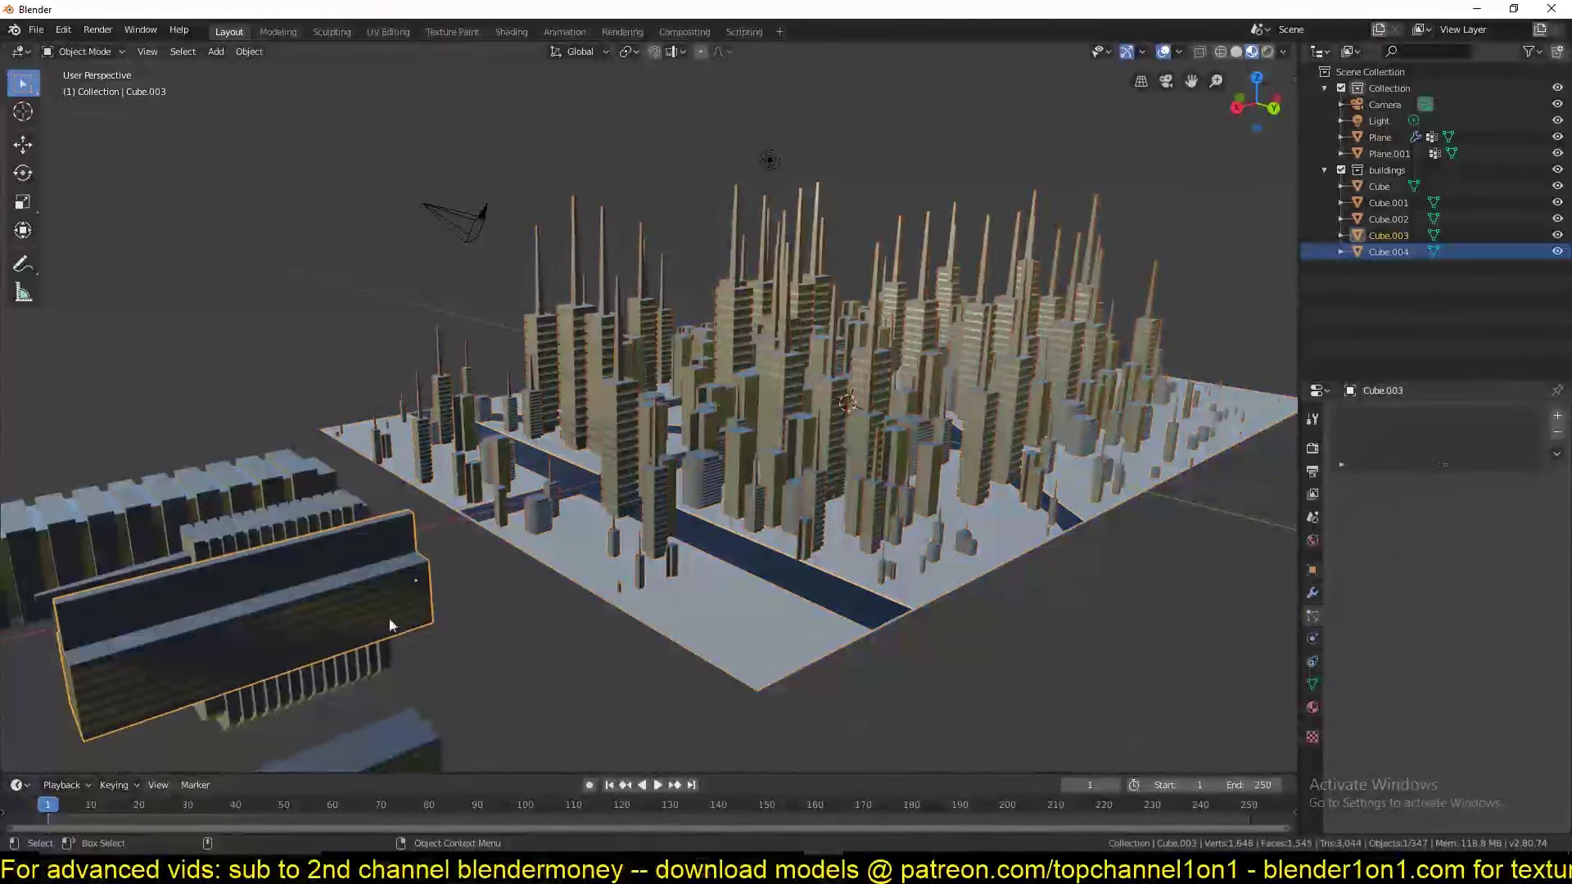
middle_click_drag(773, 397, 749, 421)
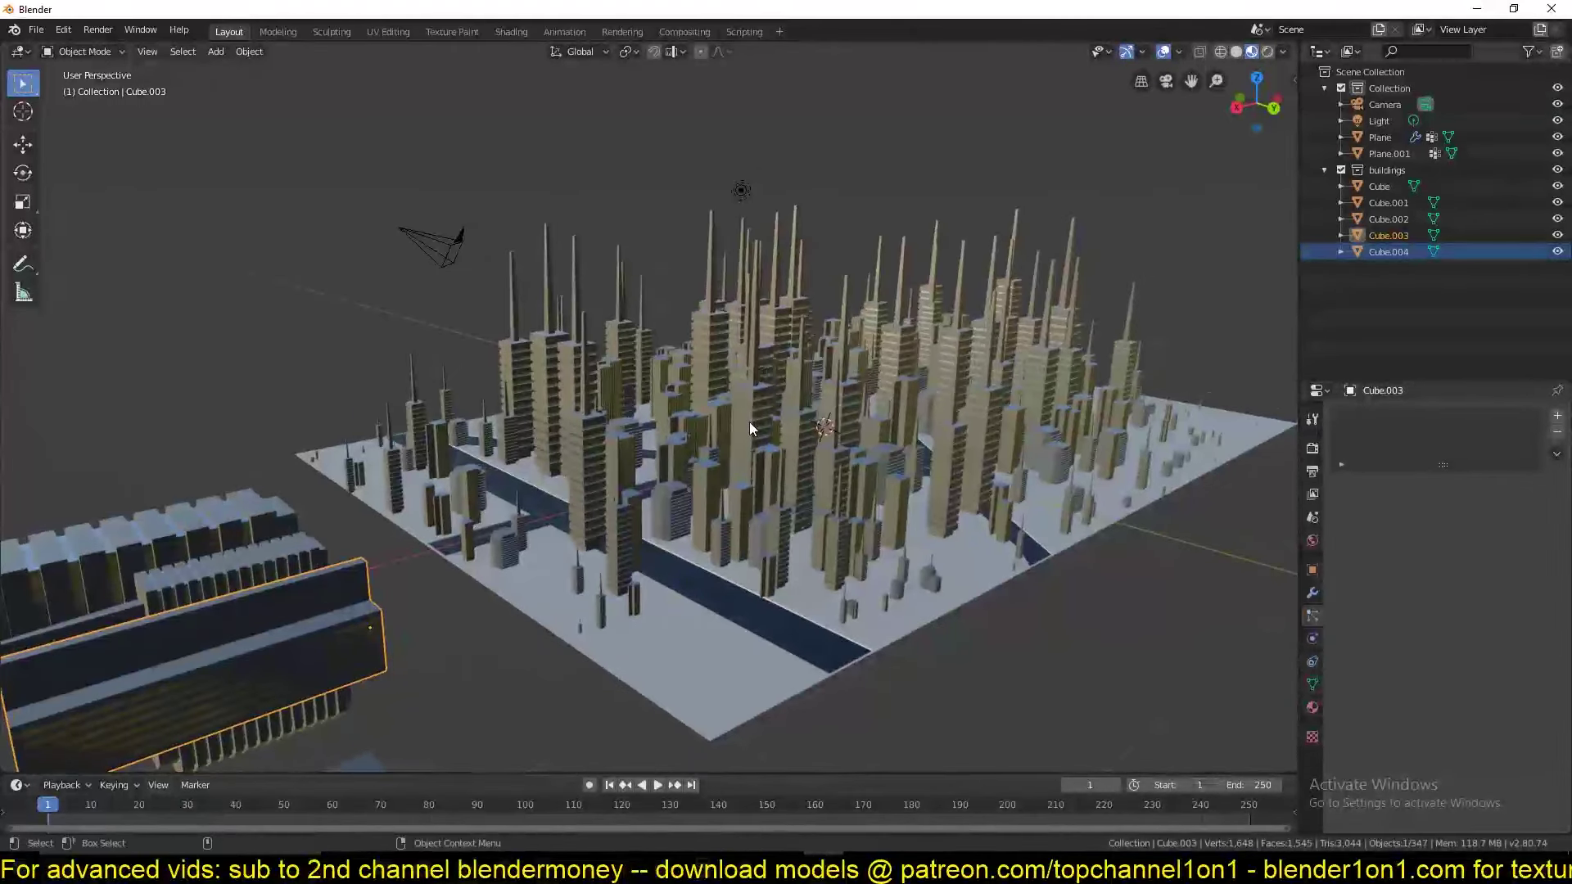
Reselect the city plane and return to the Render settings of its hair particles.
left_click(773, 582)
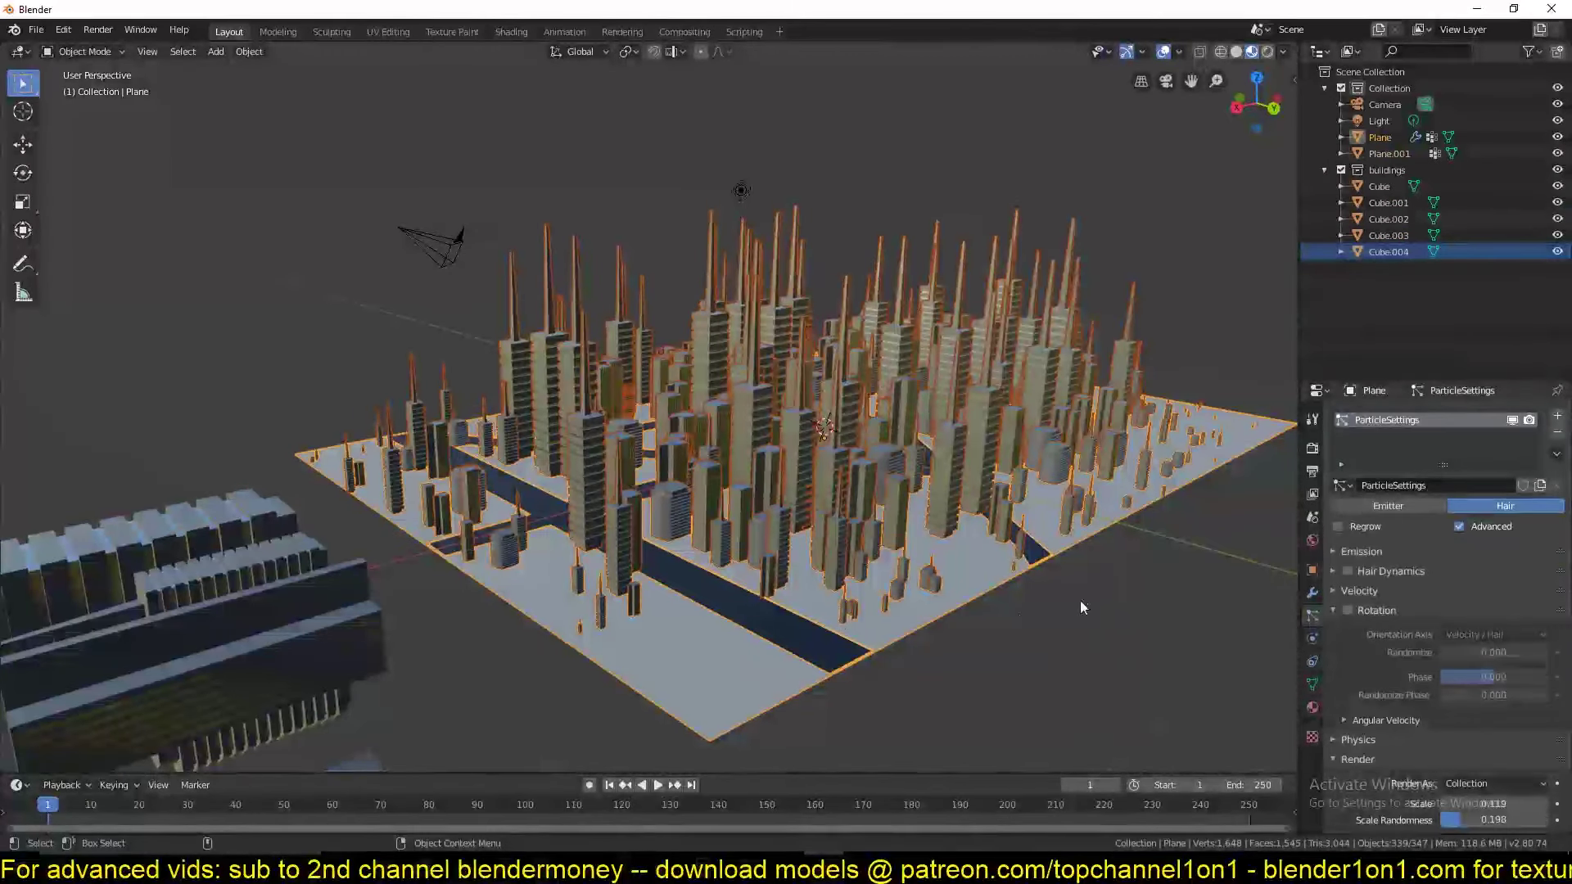
scroll(1436, 660, "down", 10)
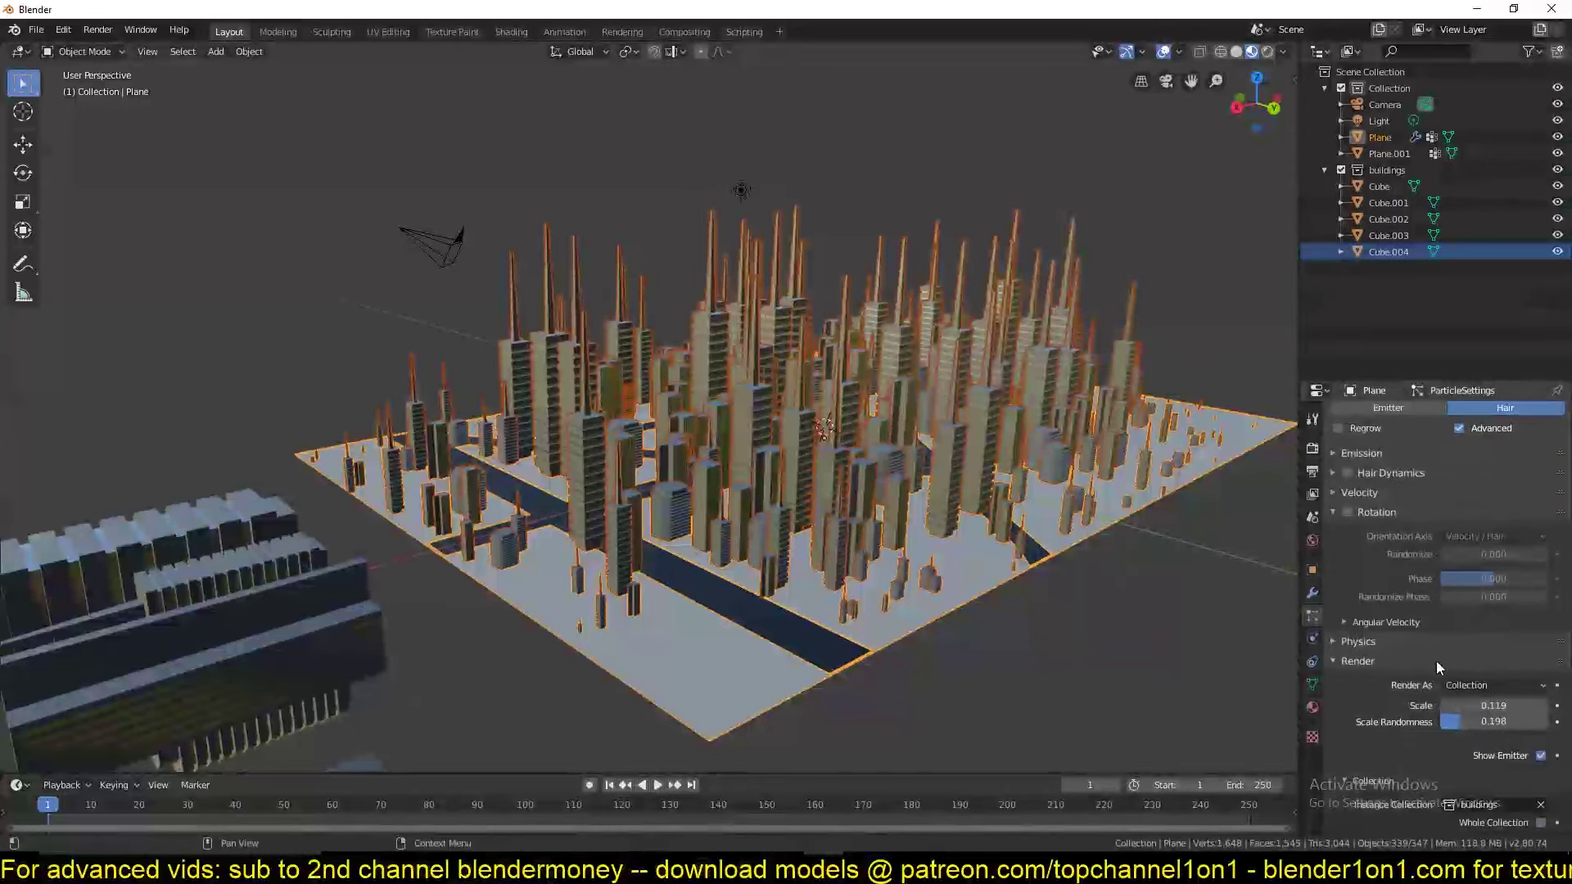